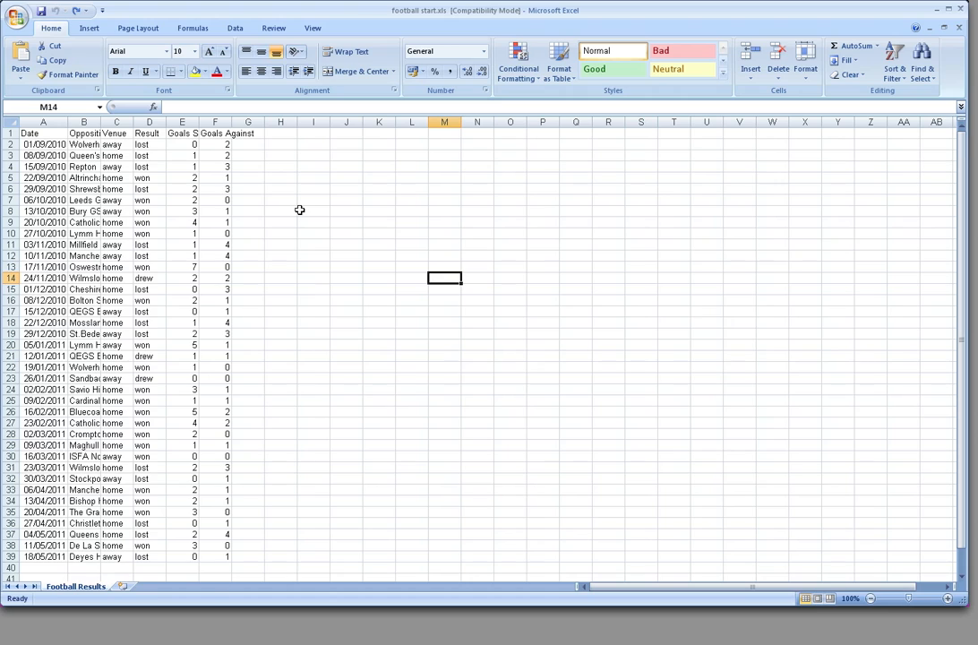
# Autofit the widths of all columns in the sheet to their contents
pyautogui.click(90, 144)
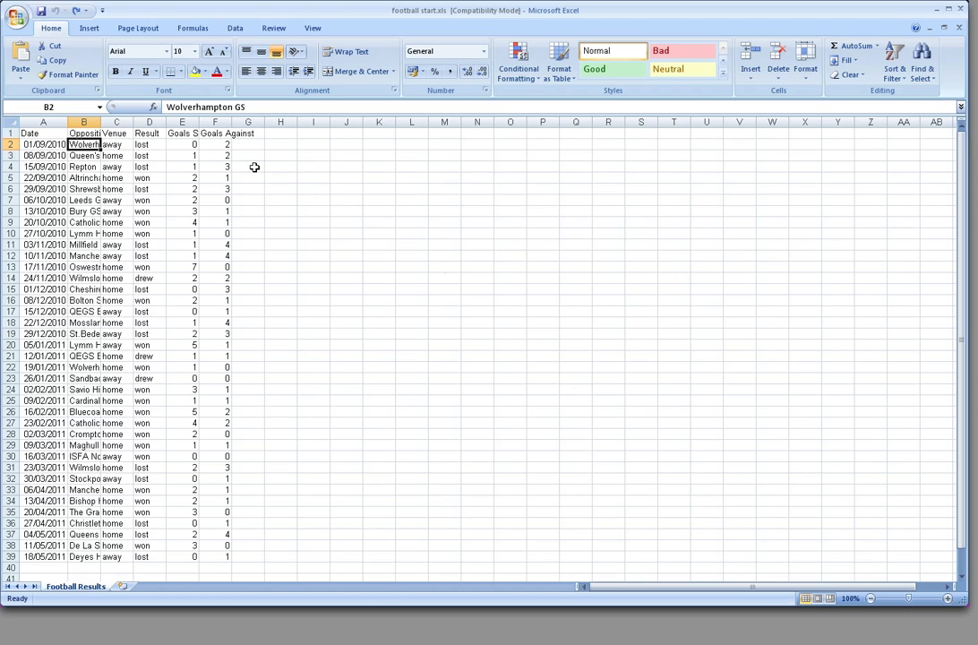
pyautogui.click(181, 134)
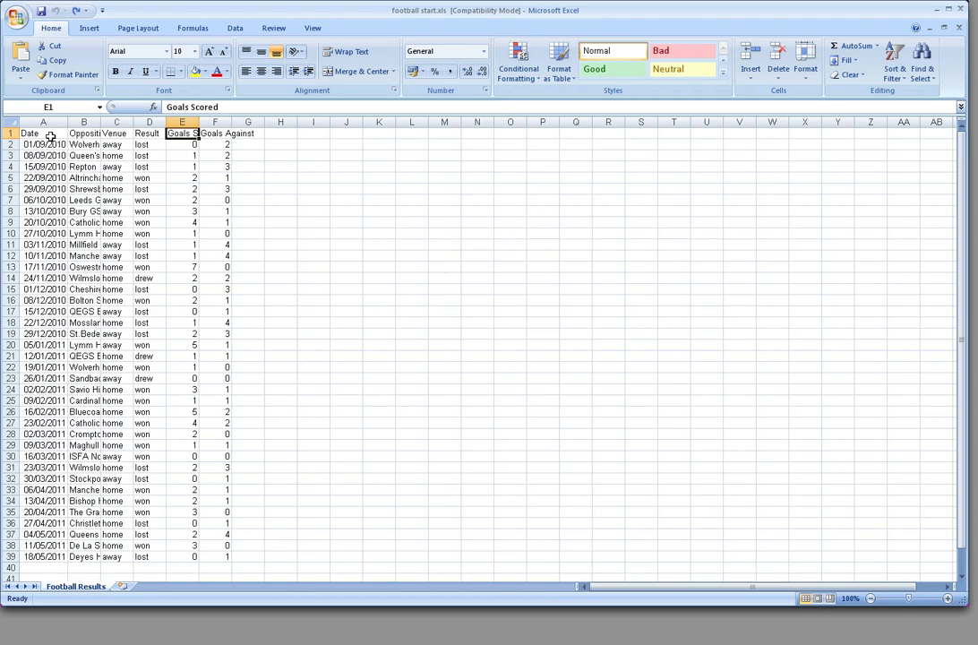
pyautogui.click(11, 123)
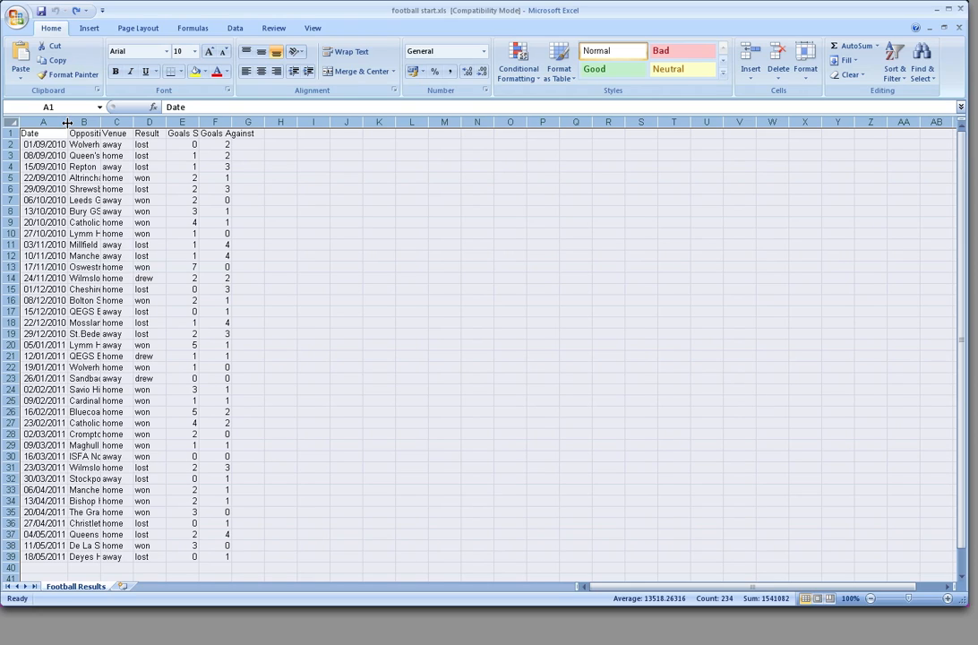
pyautogui.moveTo(67, 122); pyautogui.dragTo(127, 125)
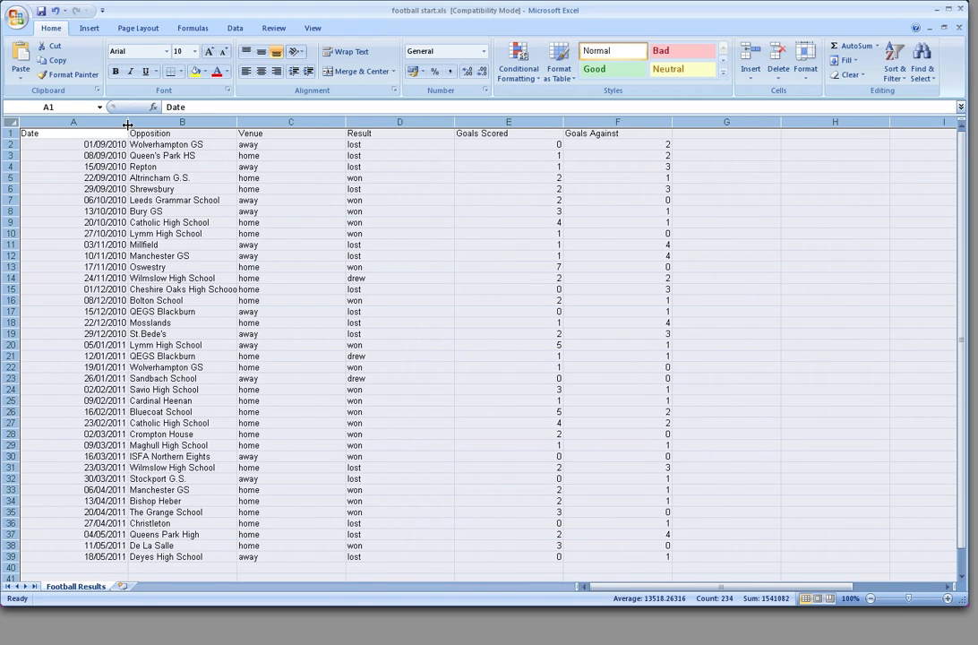
pyautogui.hotkey('ctrl', 'z')
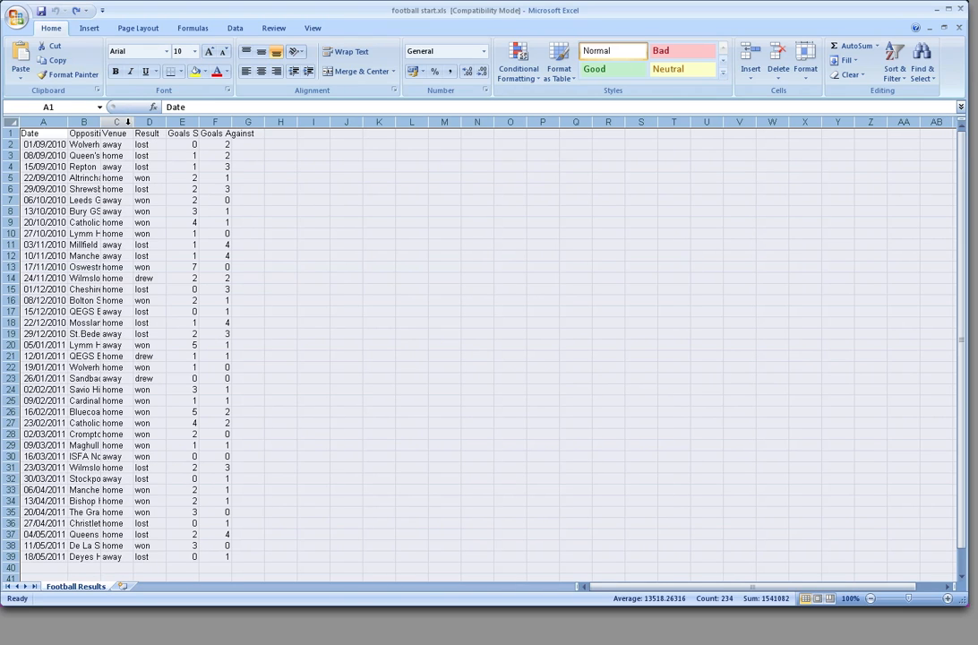
pyautogui.doubleClick(66, 123)
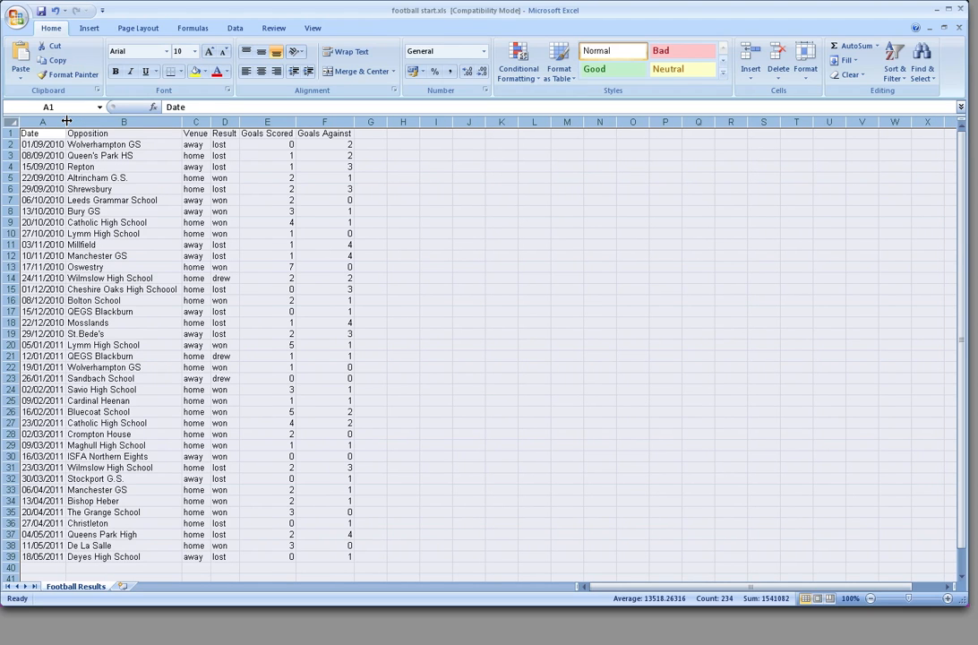
pyautogui.click(195, 244)
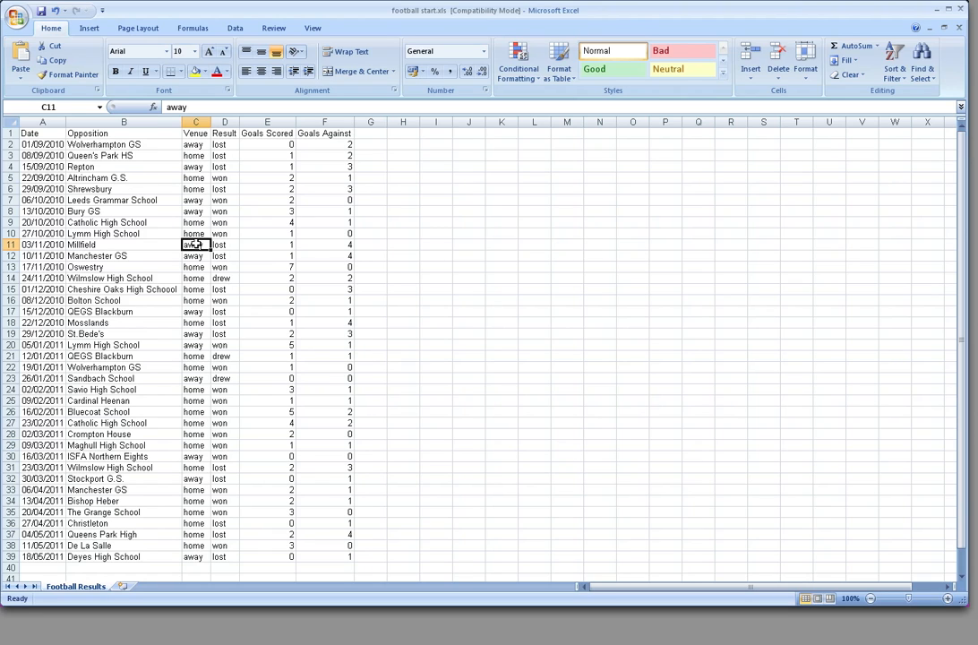
pyautogui.click(158, 288)
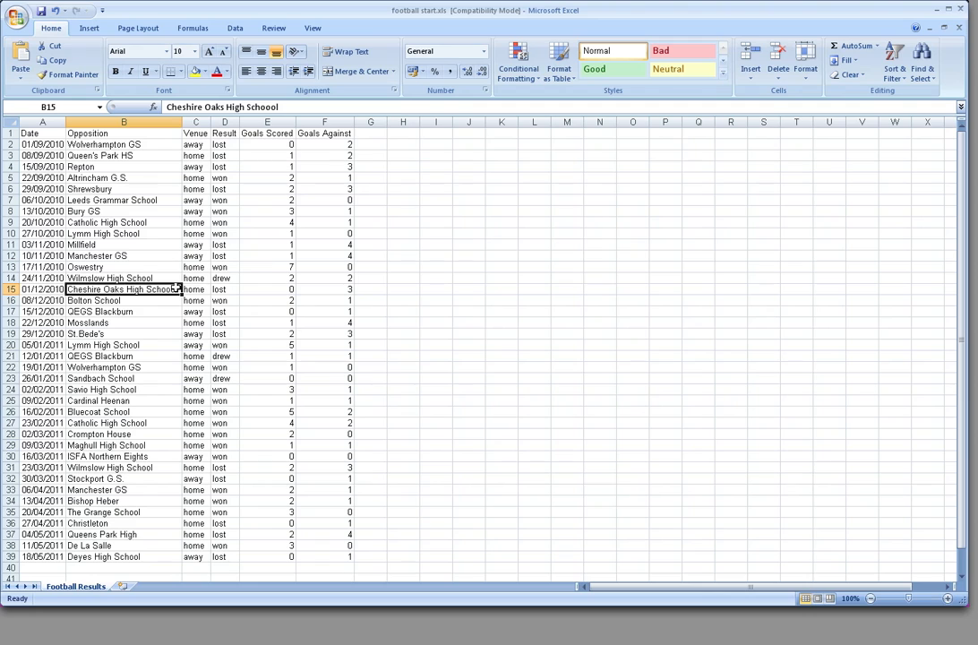
pyautogui.click(152, 301)
pyautogui.click(153, 290)
pyautogui.click(168, 299)
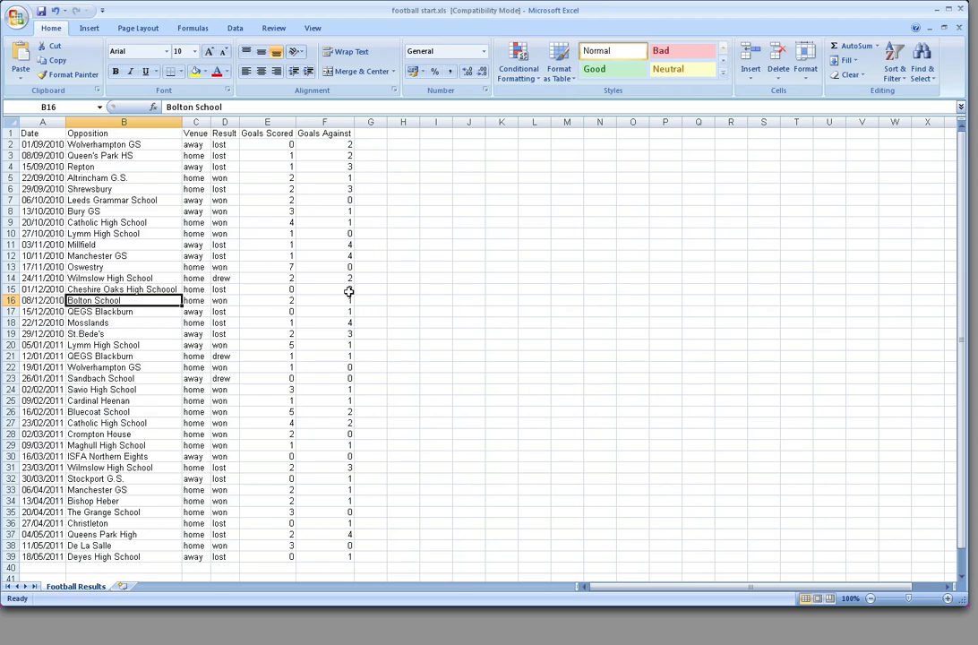
# Enlarge the spreadsheet window and insert two blank rows above the header row
pyautogui.moveTo(968, 621); pyautogui.dragTo(976, 643)
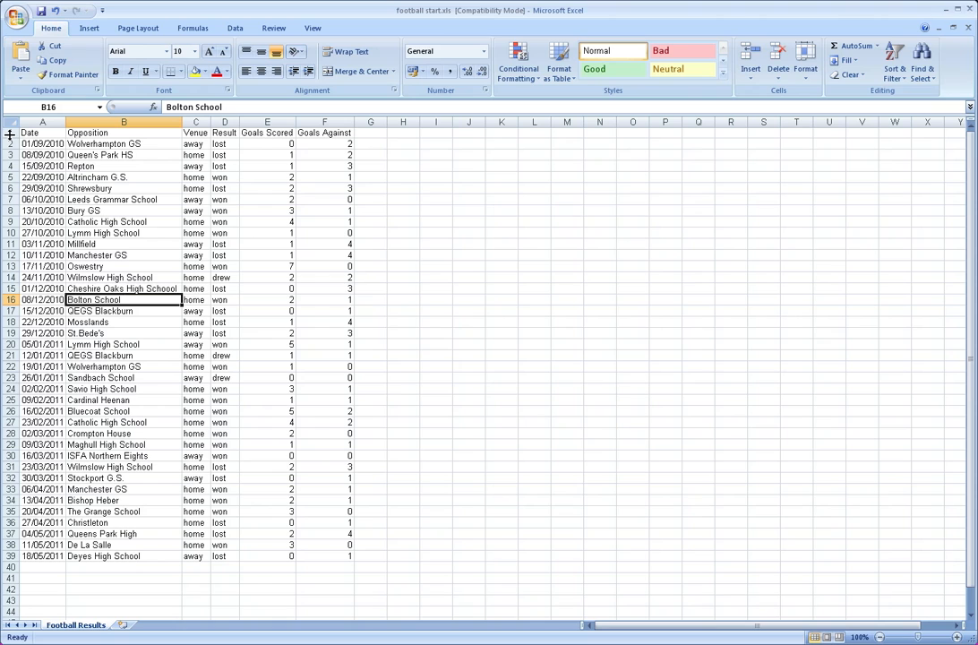
pyautogui.rightClick(8, 133)
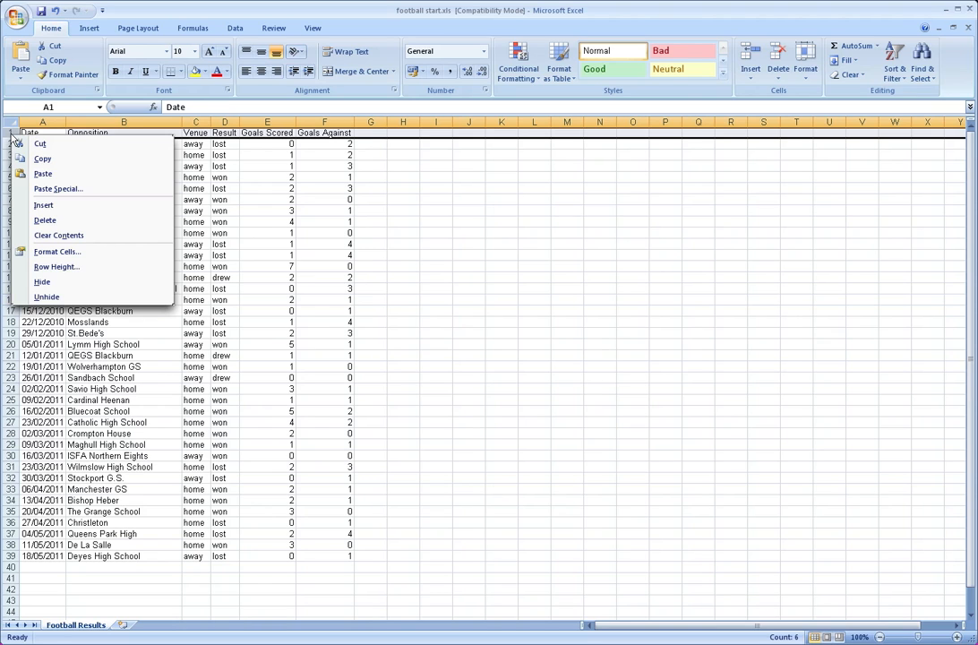
pyautogui.click(43, 204)
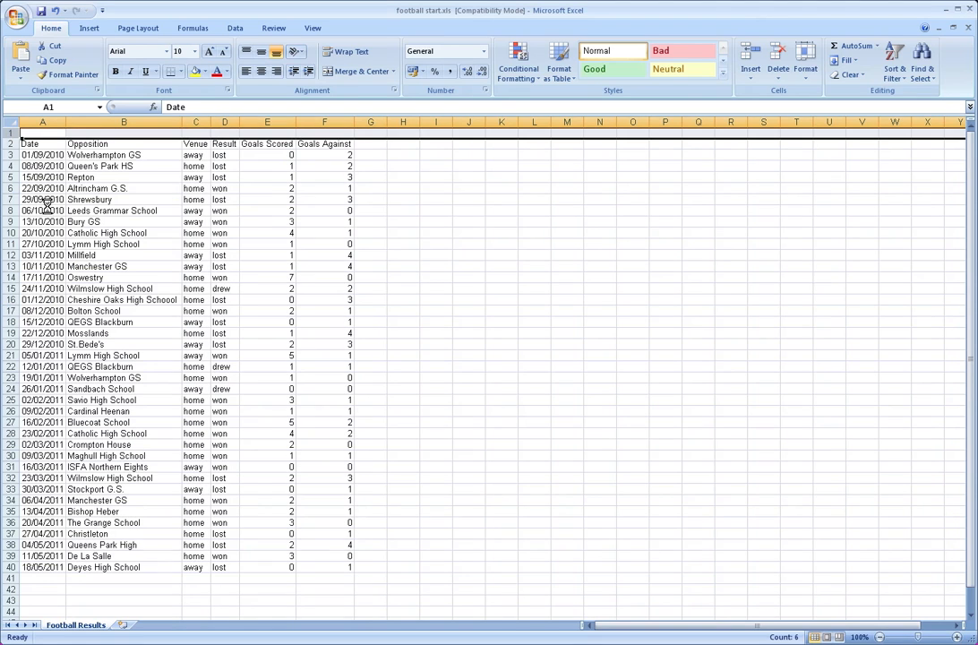
pyautogui.rightClick(9, 133)
pyautogui.click(45, 208)
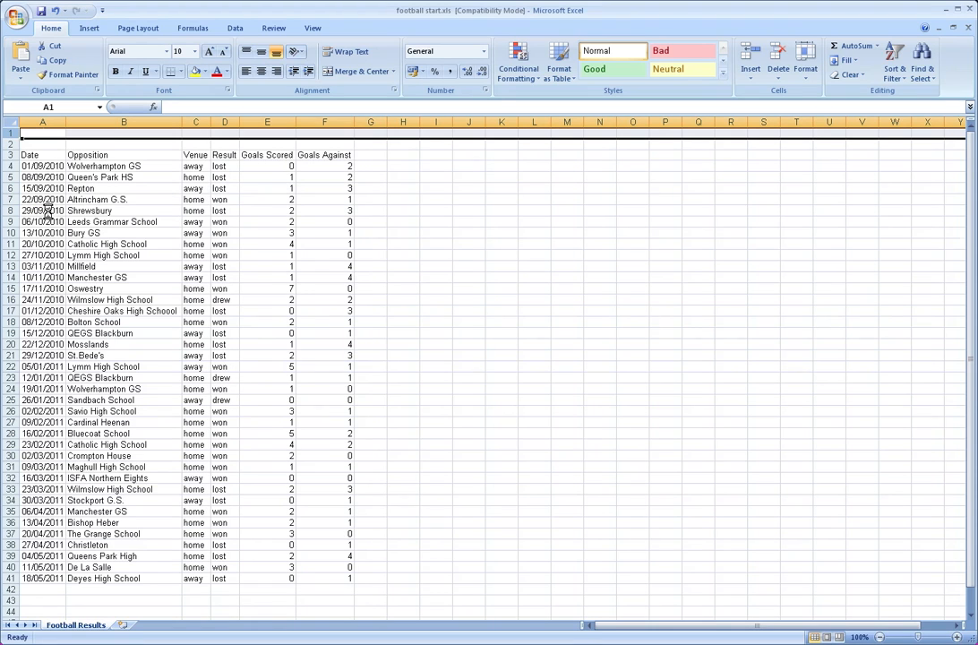
# Enter the title "Spreadsheet of Football Results" in cell A1
pyautogui.click(52, 133)
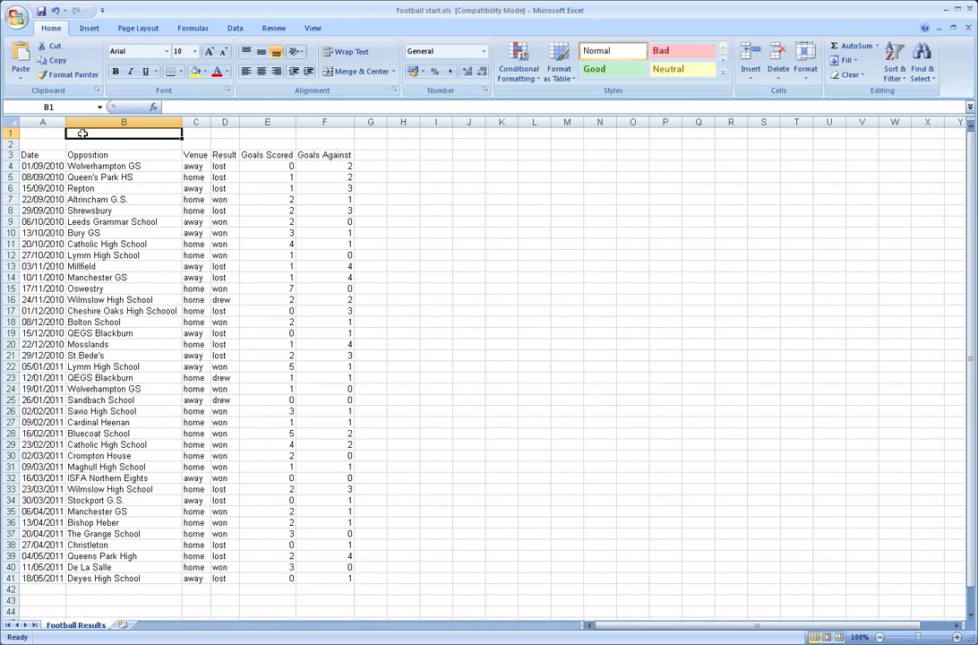
pyautogui.write('S')
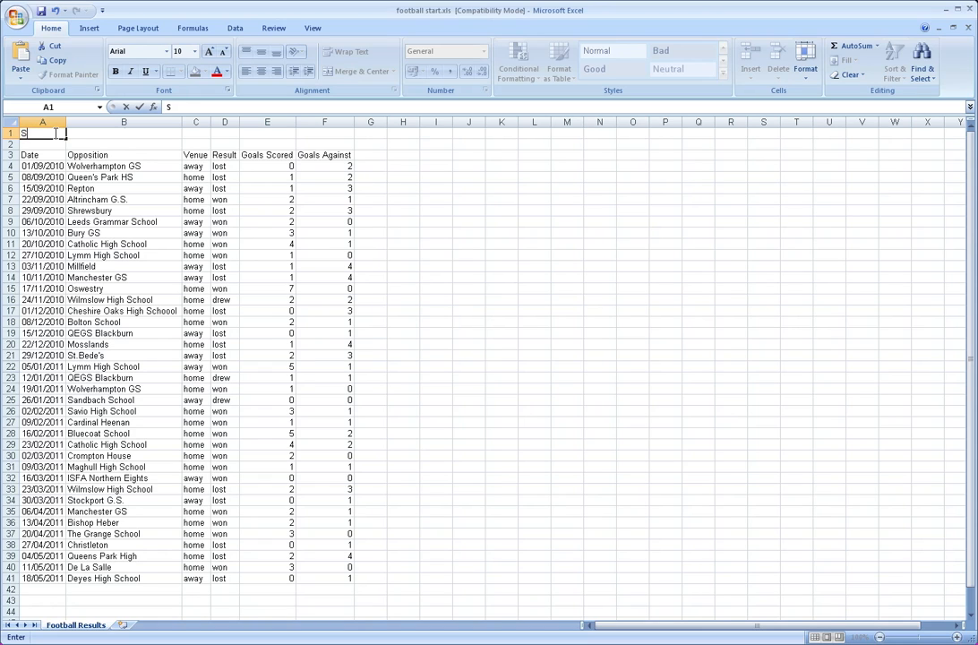
pyautogui.write('preadsheet of GFoo')
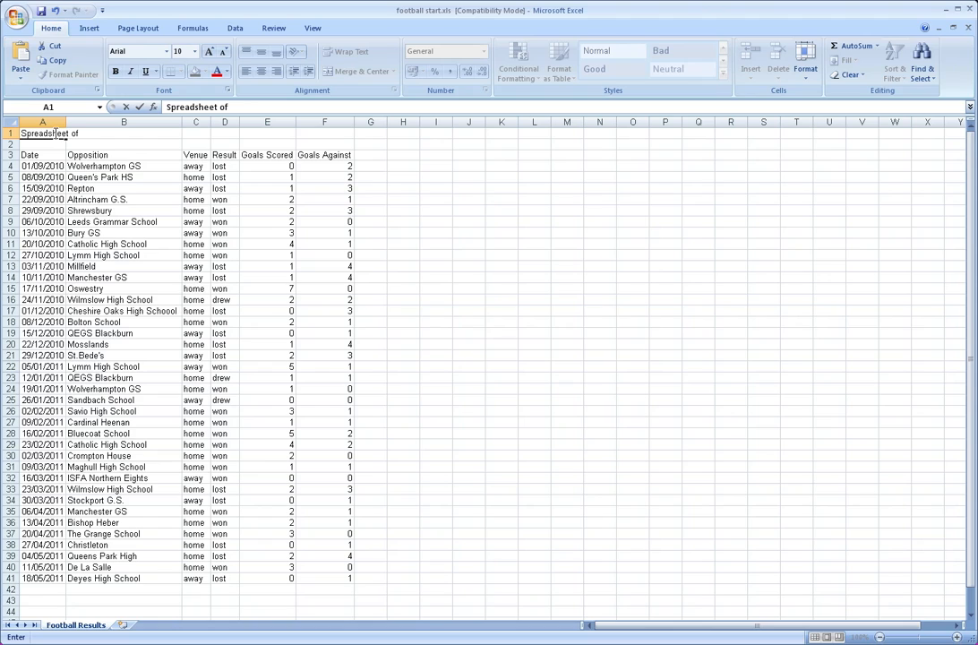
pyautogui.press('BackSpace')
pyautogui.press('BackSpace')
pyautogui.press('BackSpace')
pyautogui.press('BackSpace')
pyautogui.write('Football Results')
pyautogui.click(128, 199)
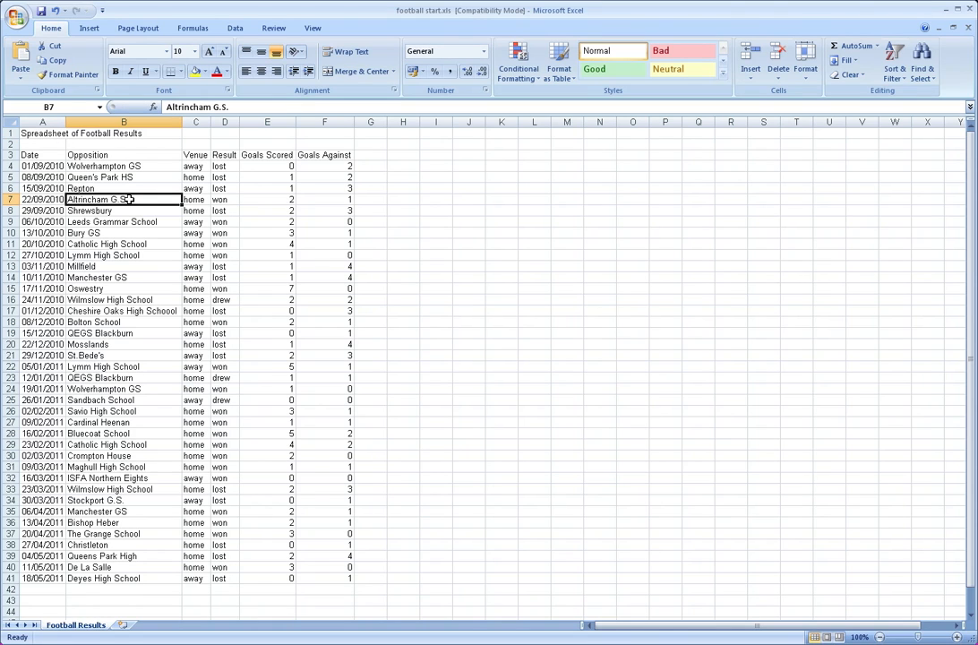
# Set the font size of the title text in cell A1 to 12
pyautogui.click(46, 134)
pyautogui.click(306, 107)
pyautogui.moveTo(306, 107); pyautogui.dragTo(165, 106)
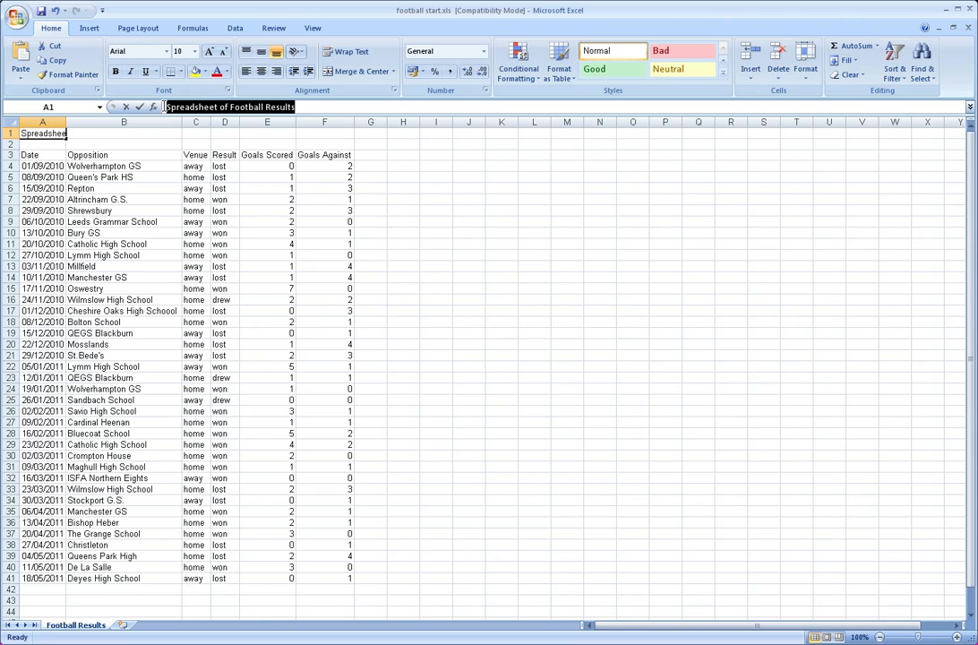
pyautogui.click(196, 52)
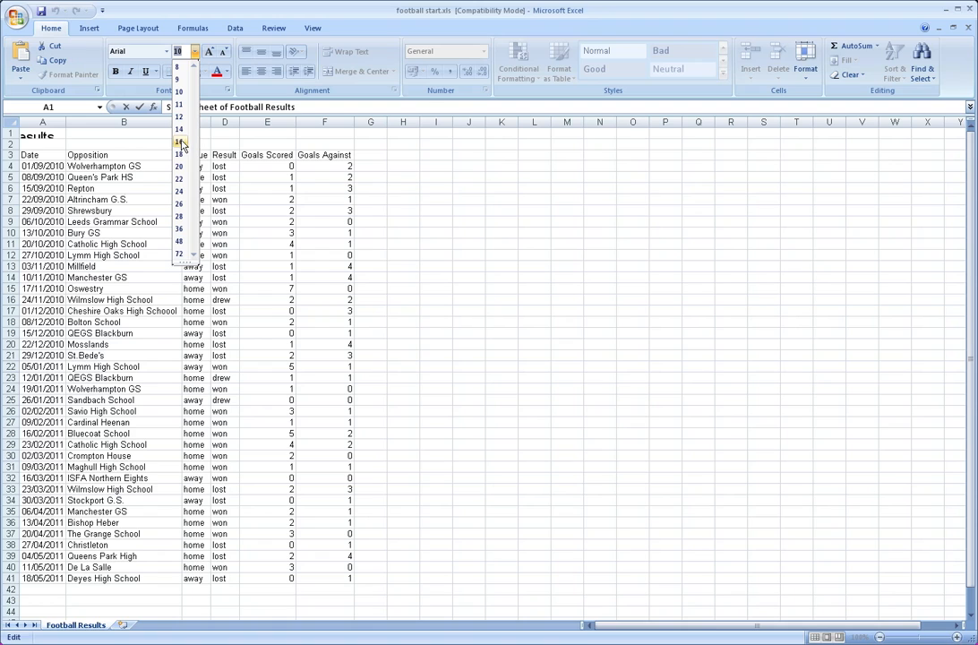
pyautogui.click(179, 118)
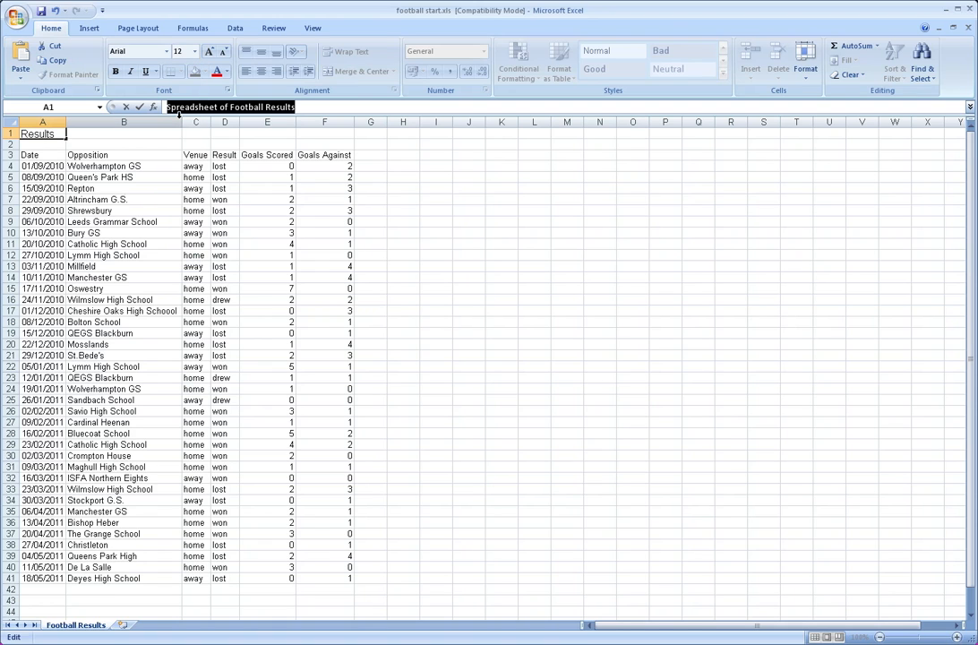
pyautogui.press('Tab')
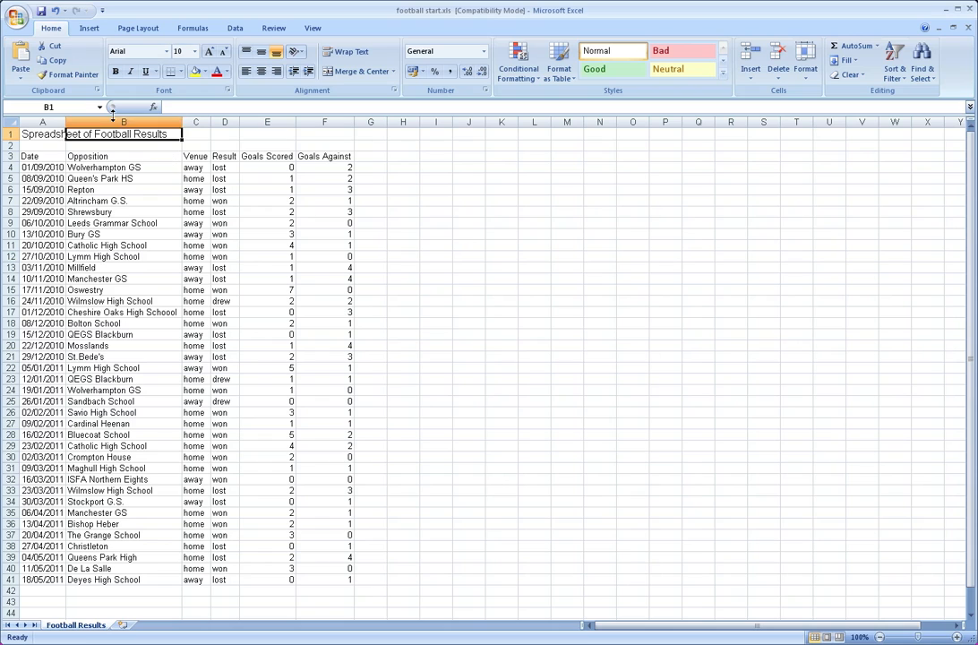
# Make the title text in cell A1 bold
pyautogui.press('Left')
pyautogui.moveTo(298, 106); pyautogui.dragTo(167, 107)
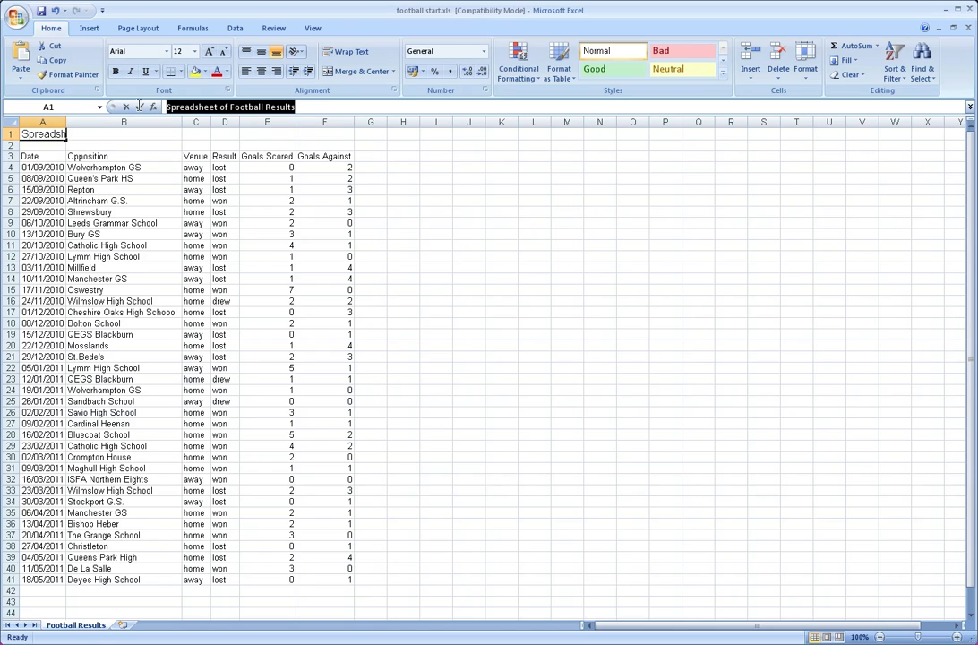
pyautogui.click(116, 71)
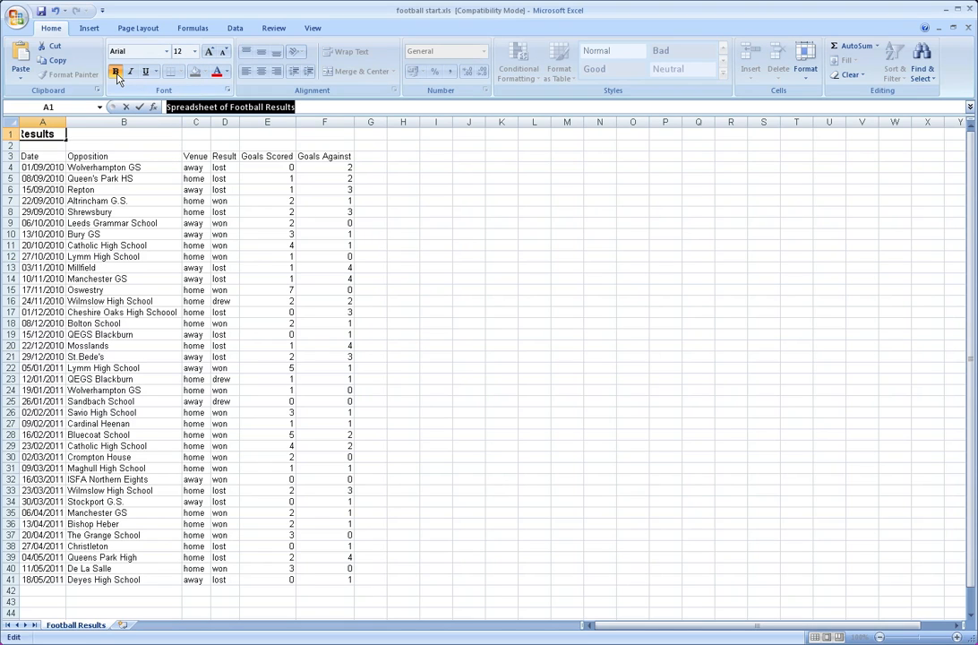
pyautogui.click(110, 141)
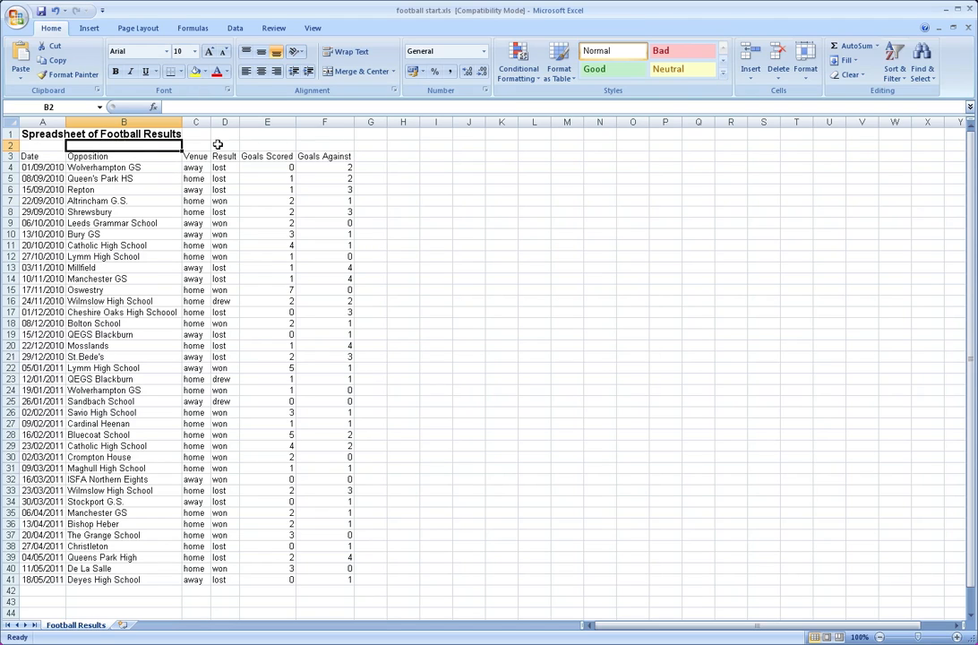
# Merge and center the title across cells A1 to F1, above all data columns
pyautogui.click(251, 144)
pyautogui.moveTo(325, 136); pyautogui.dragTo(52, 129)
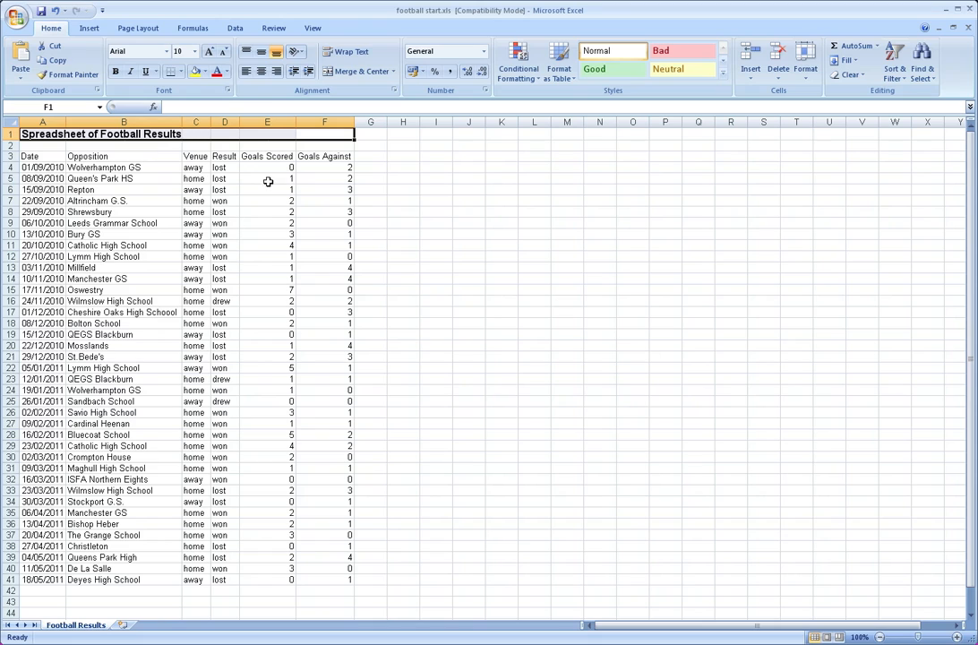
pyautogui.click(340, 73)
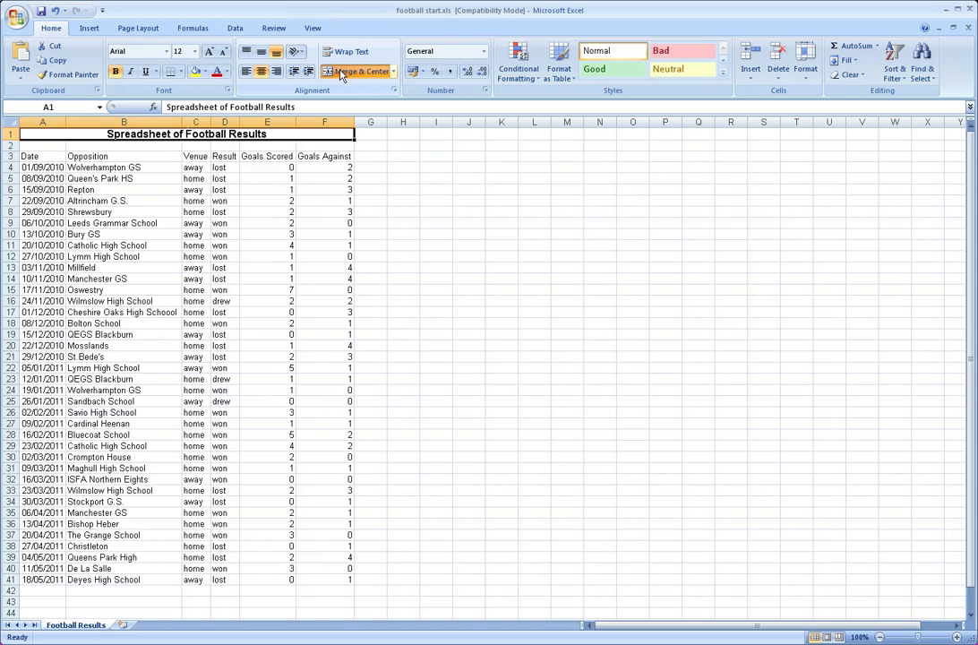
pyautogui.click(409, 166)
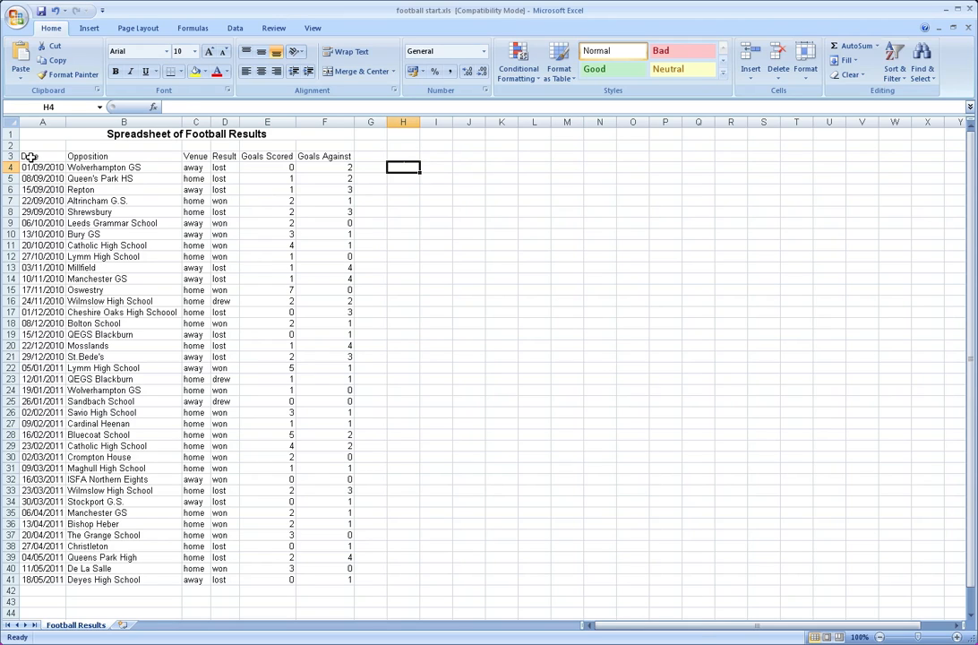
# Format the data range A3:F41 as a table with headers, using Table Style Medium 24
pyautogui.moveTo(26, 155); pyautogui.dragTo(334, 574)
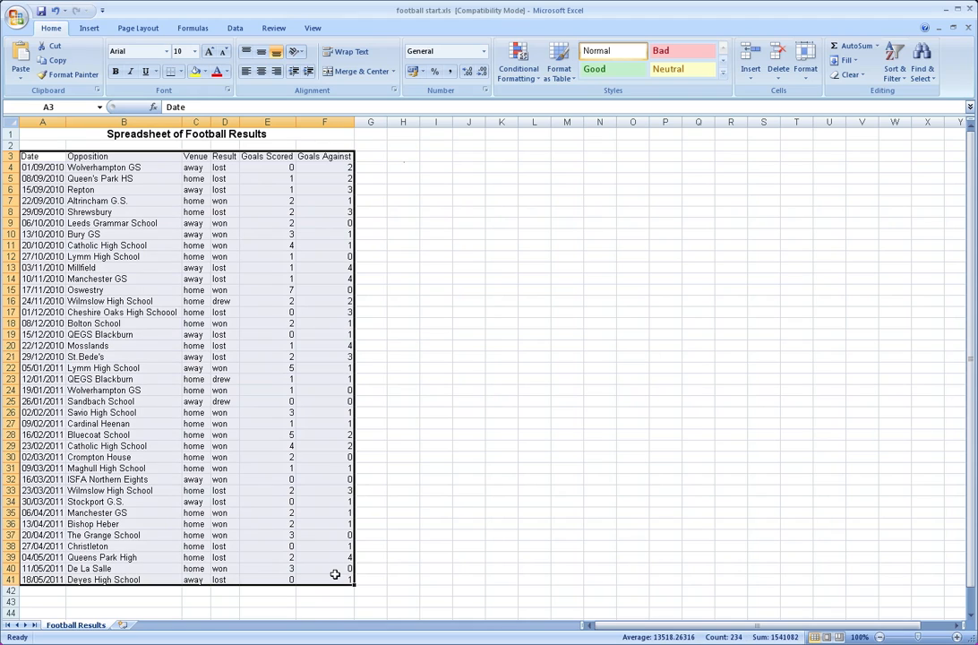
pyautogui.click(194, 73)
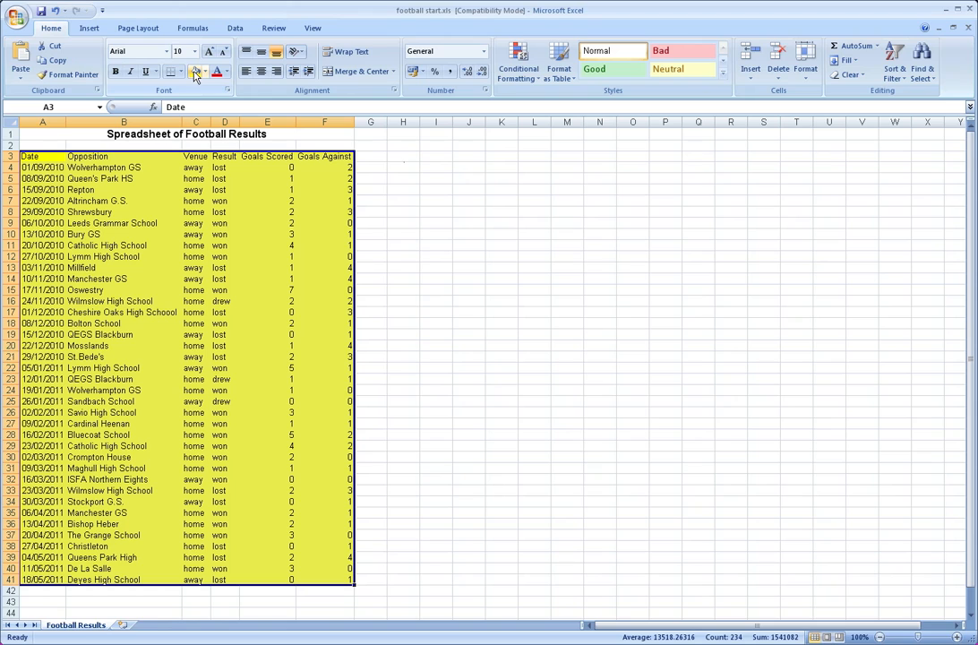
pyautogui.hotkey('ctrl', 'z')
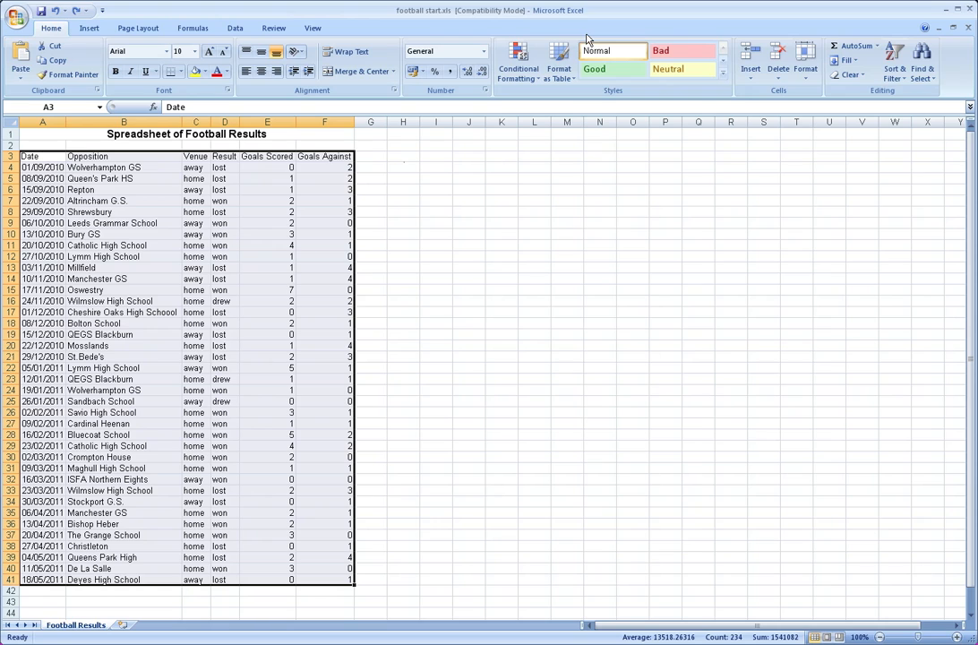
pyautogui.click(567, 75)
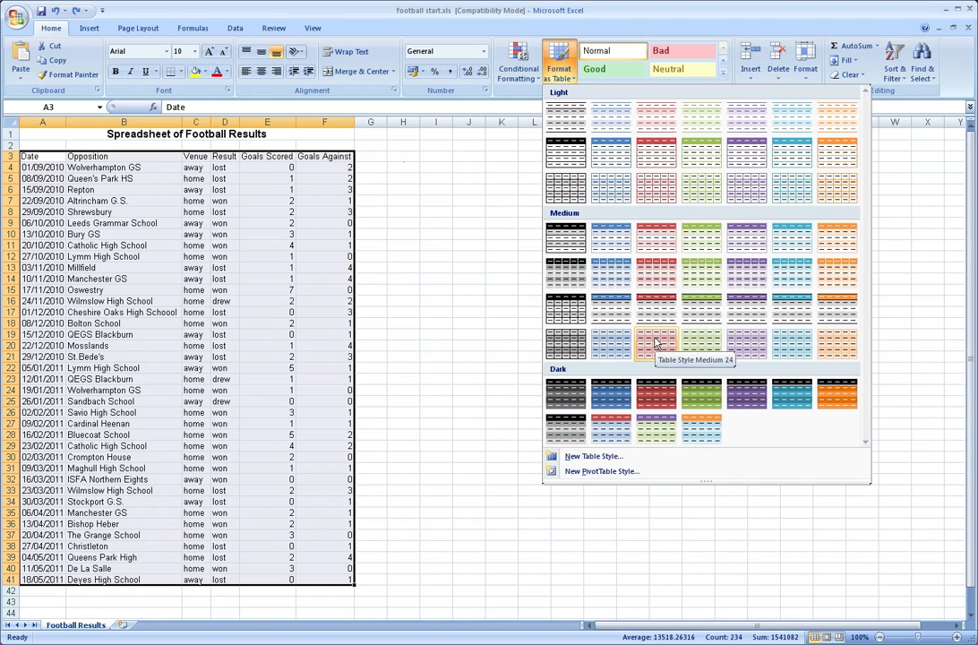
pyautogui.click(656, 341)
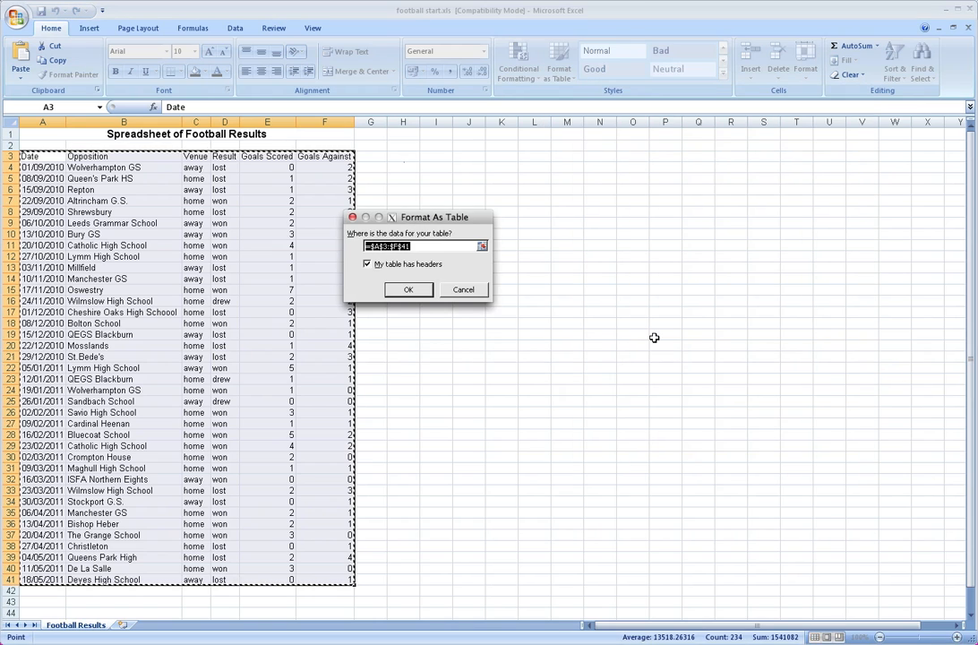
pyautogui.click(409, 290)
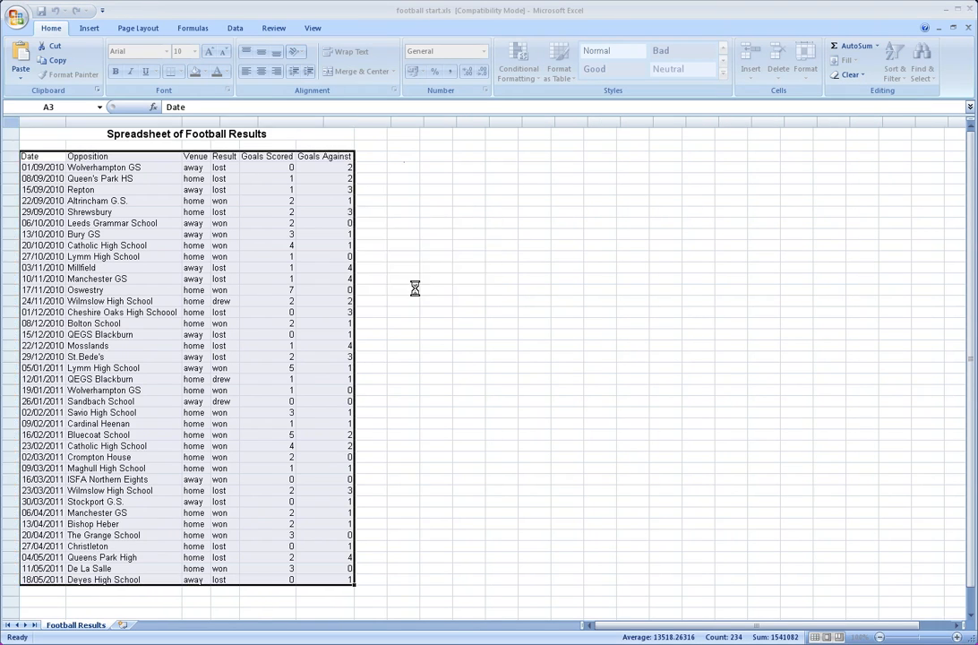
pyautogui.click(466, 277)
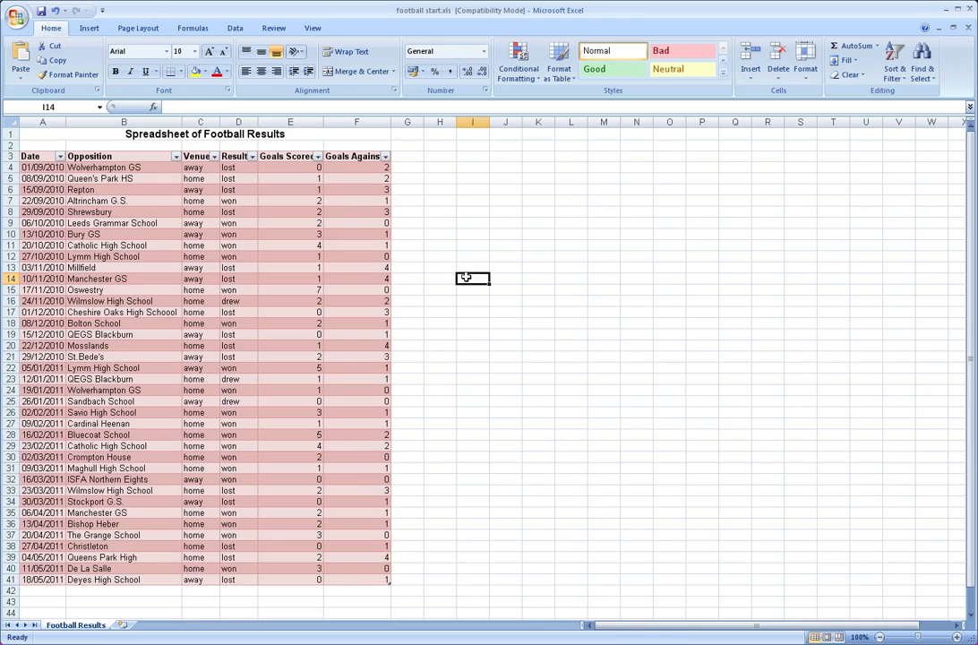
pyautogui.click(385, 157)
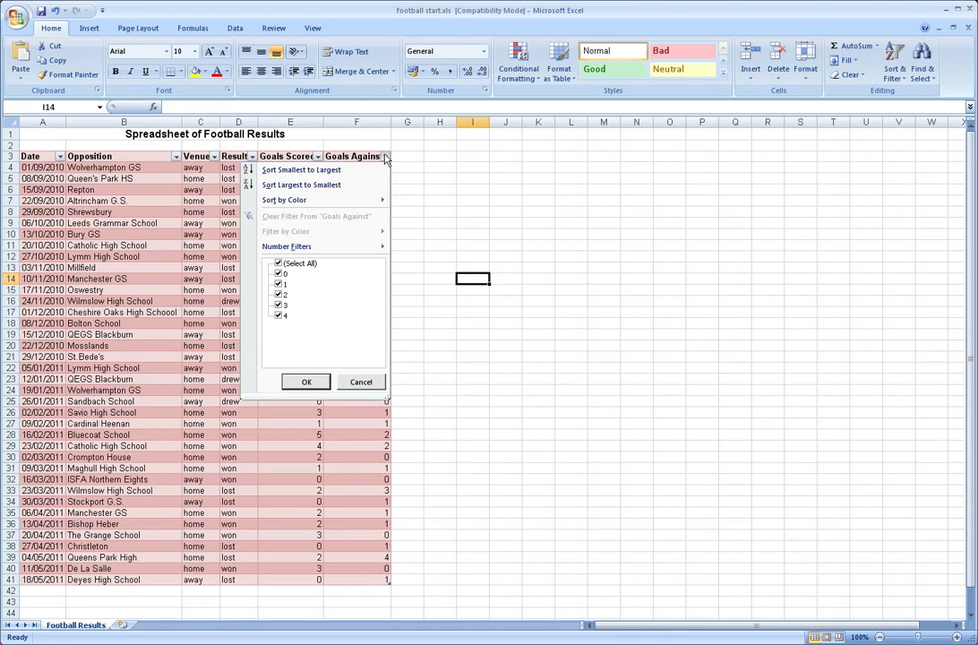
pyautogui.click(385, 157)
pyautogui.click(318, 157)
pyautogui.click(318, 156)
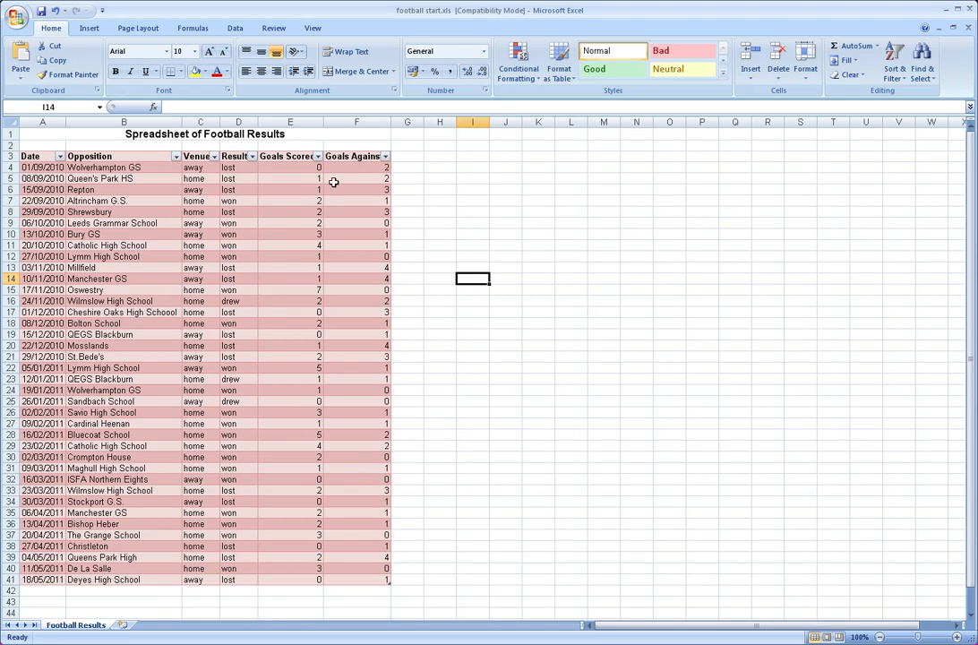
# Filter the Result column of the football table so that only the "won" matches are listed
pyautogui.click(252, 156)
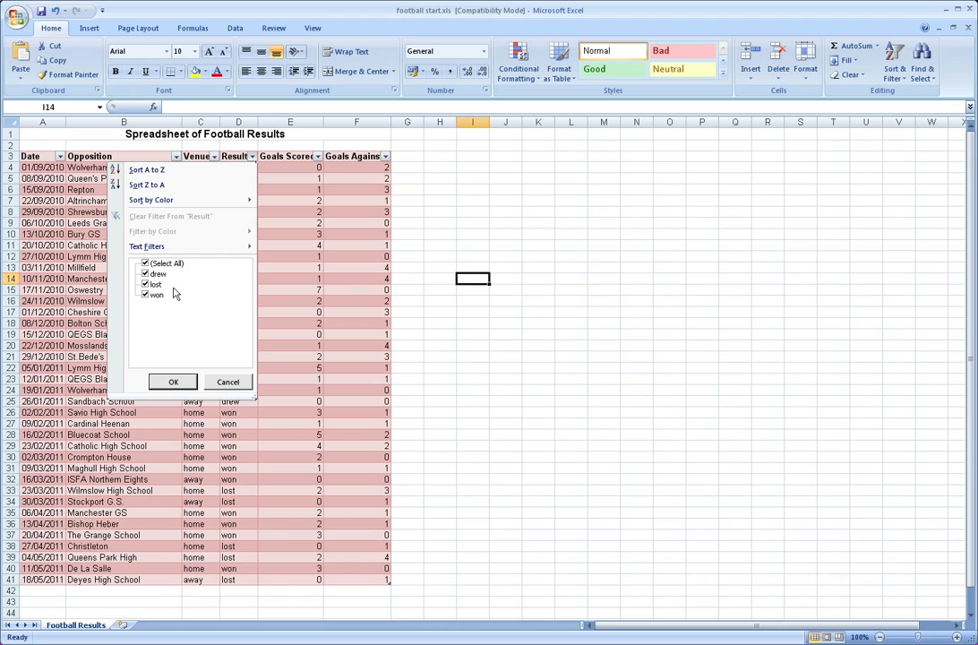
pyautogui.click(145, 285)
pyautogui.click(145, 273)
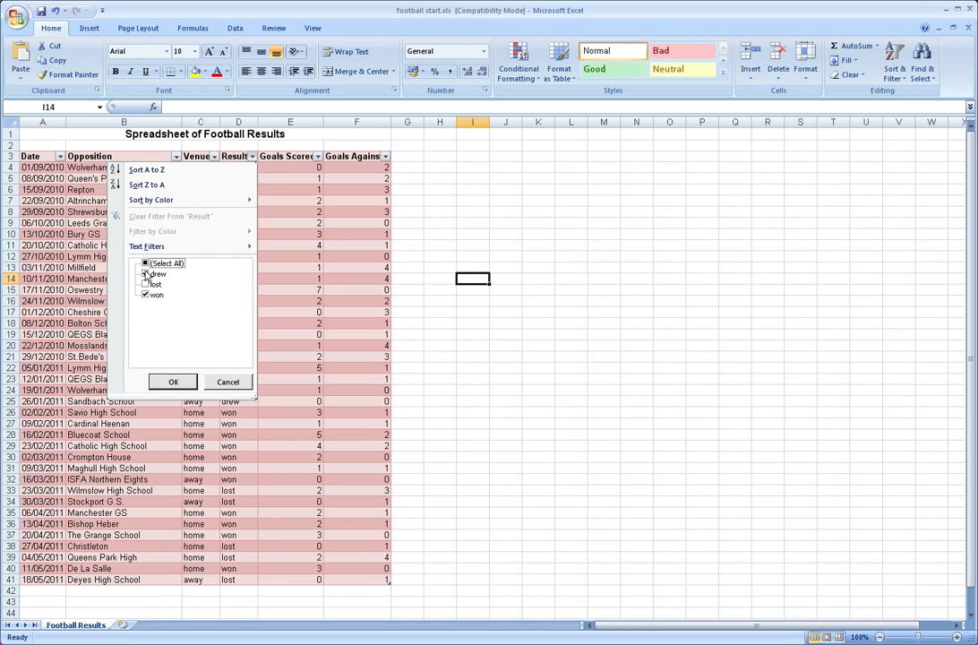
pyautogui.click(173, 382)
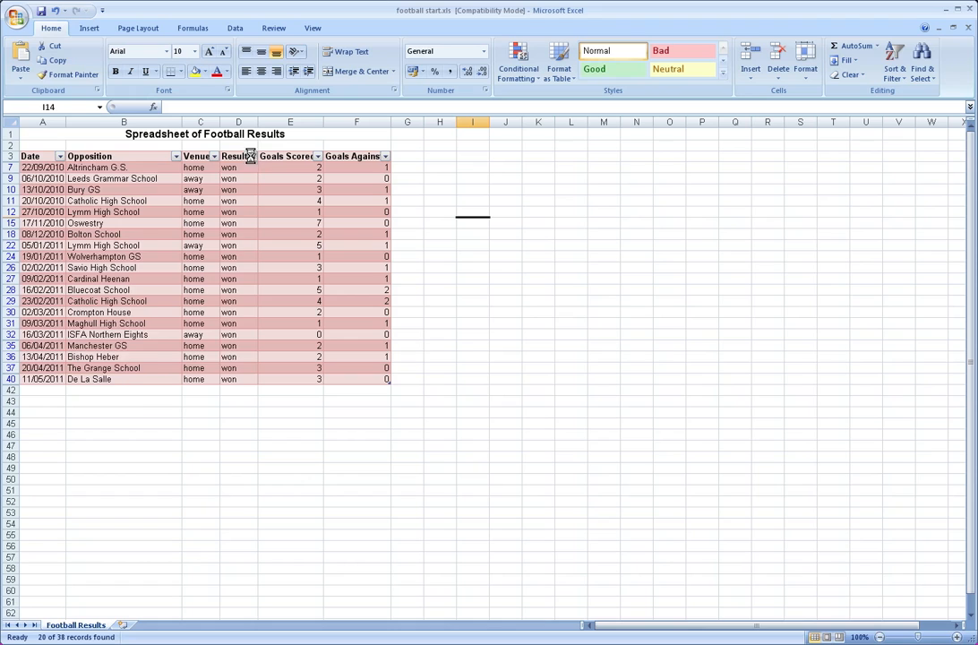
# Restore all values in the Result column's filter so that every match is listed again
pyautogui.click(251, 157)
pyautogui.click(145, 263)
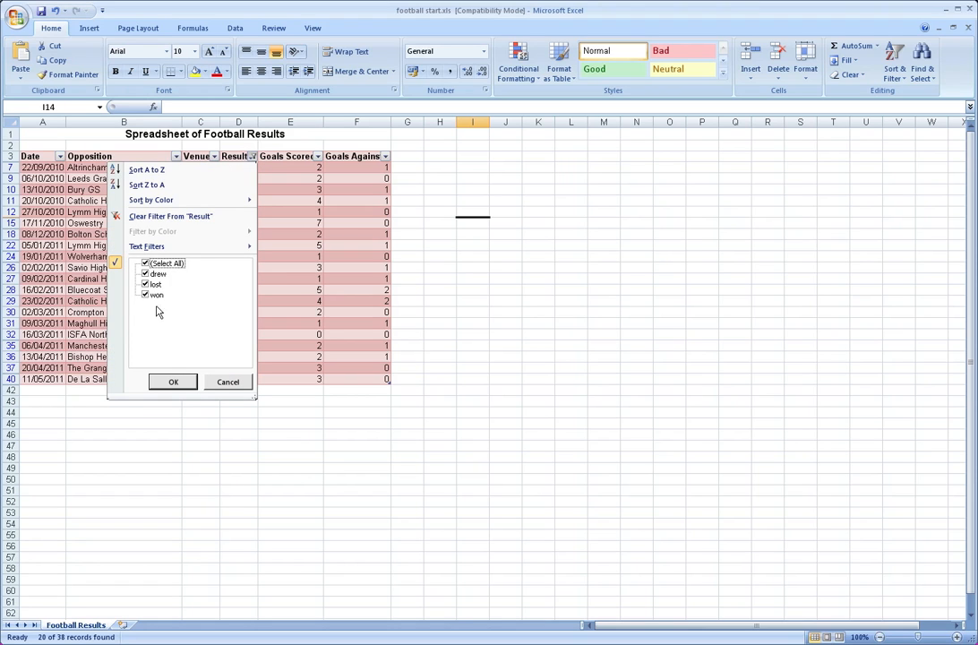
pyautogui.click(173, 381)
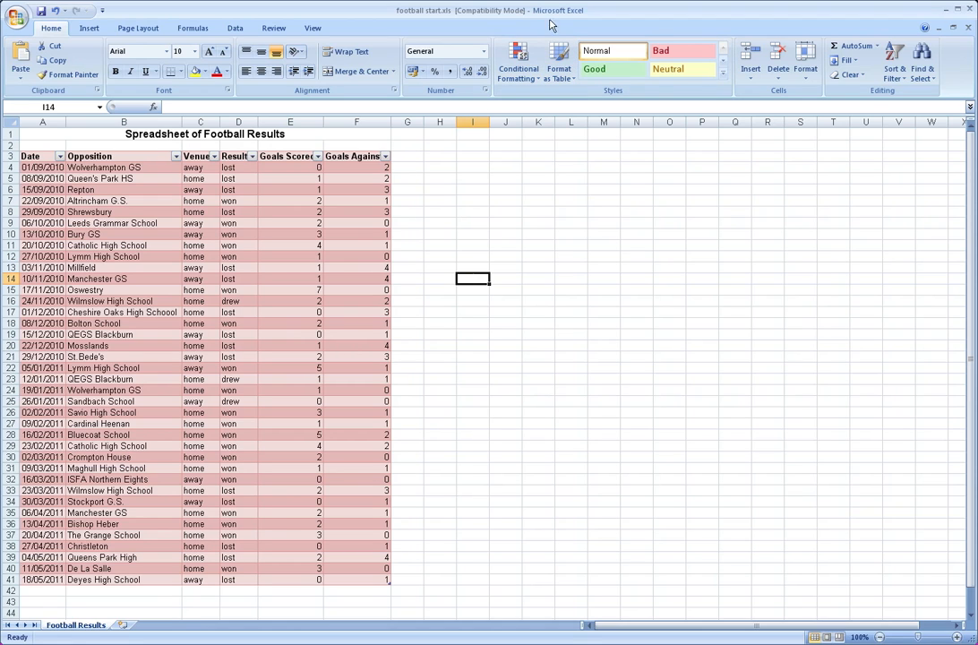
pyautogui.click(566, 81)
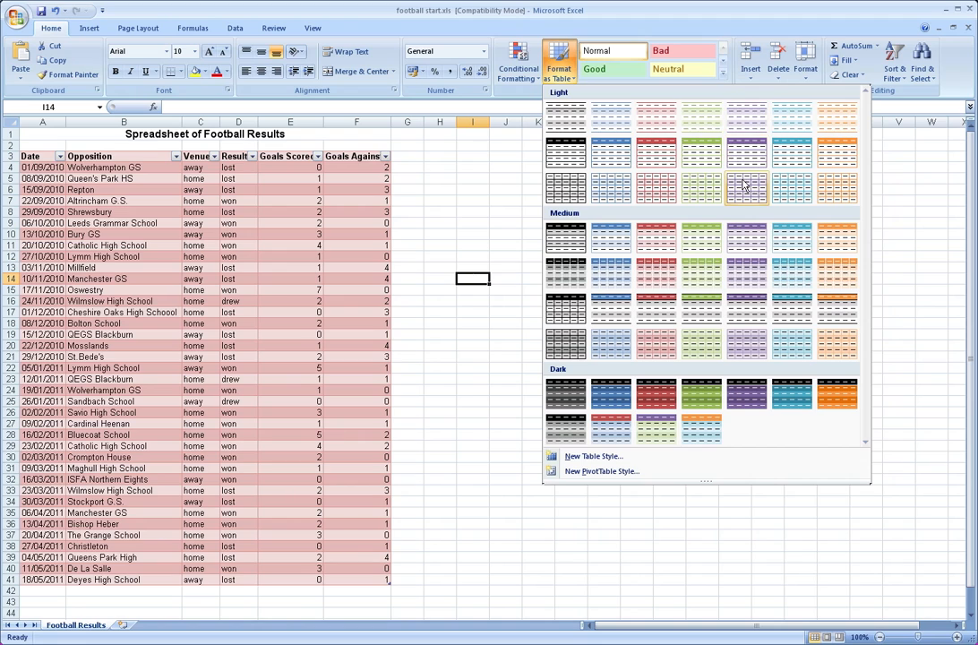
pyautogui.click(437, 131)
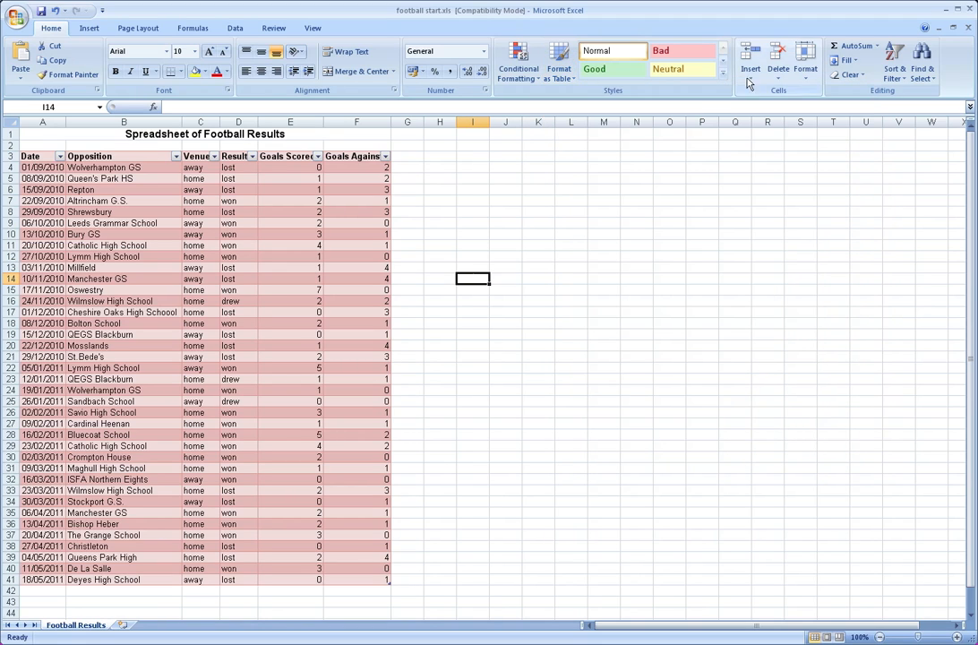
pyautogui.click(725, 77)
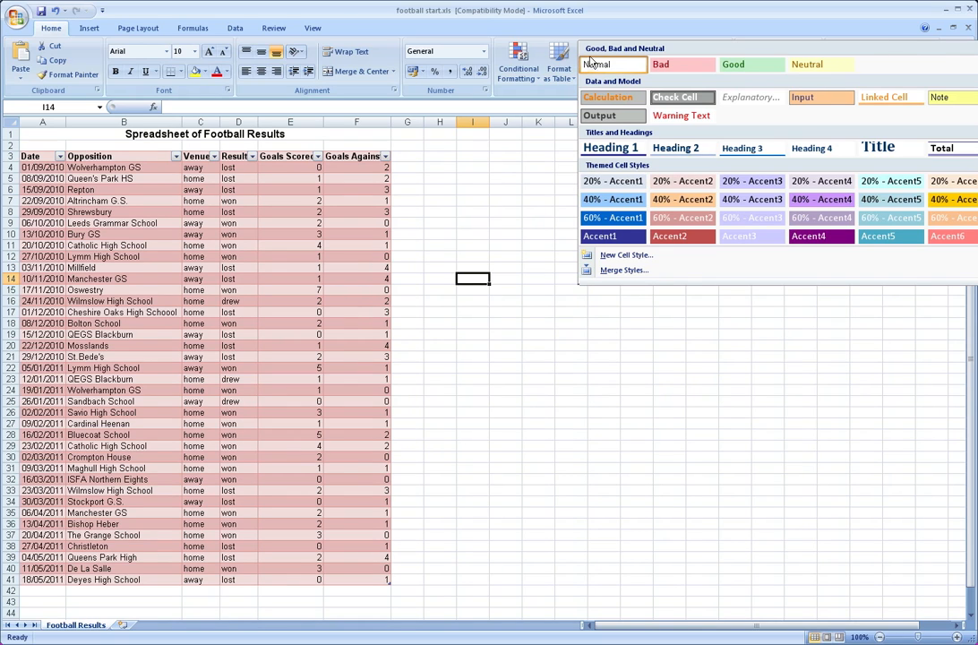
pyautogui.click(519, 218)
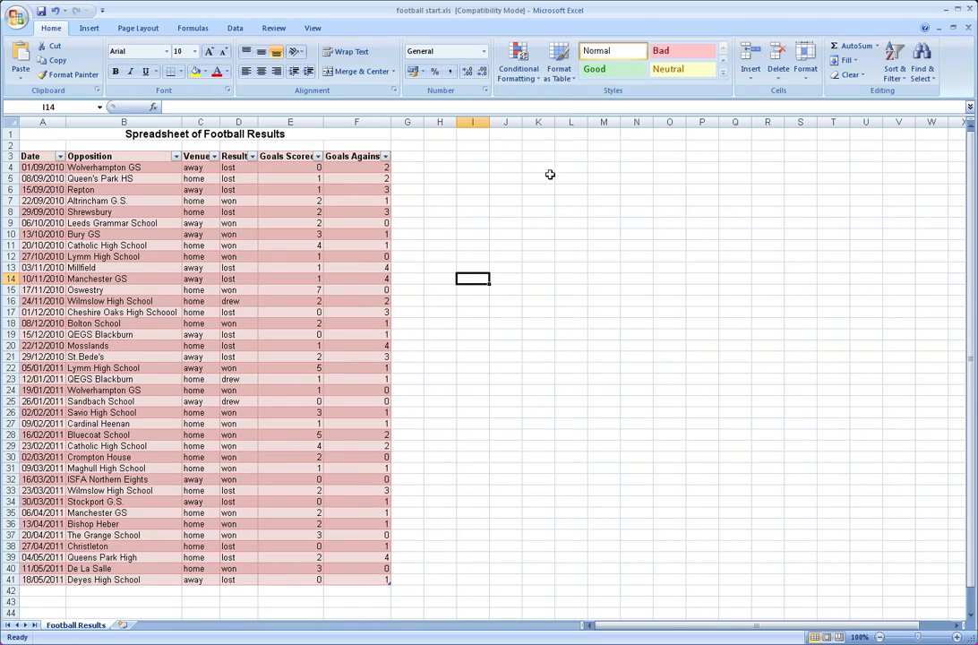
pyautogui.click(561, 77)
pyautogui.click(437, 122)
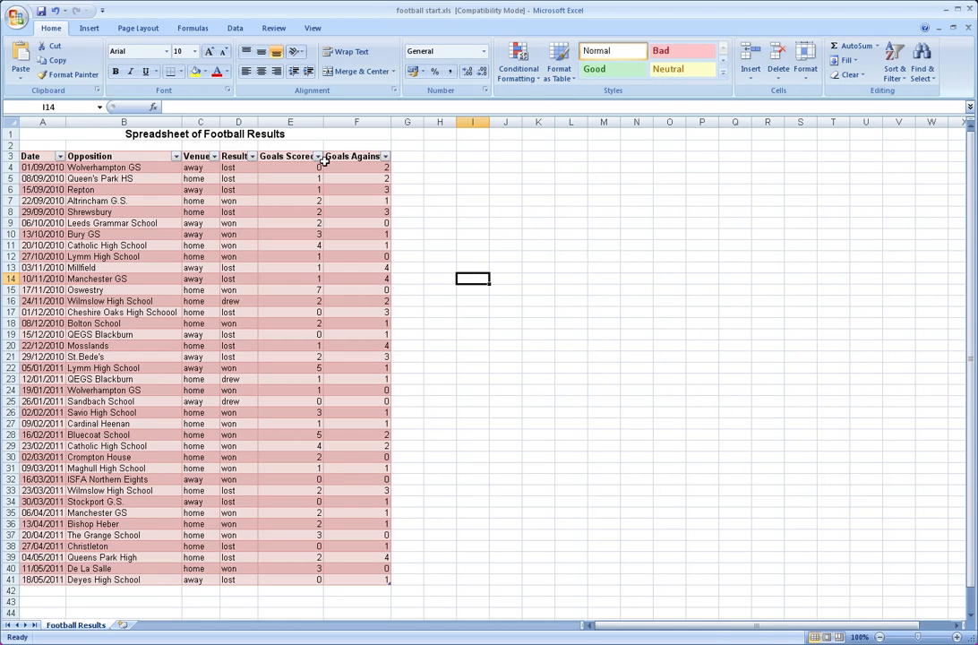
pyautogui.click(309, 156)
pyautogui.click(317, 157)
pyautogui.click(317, 157)
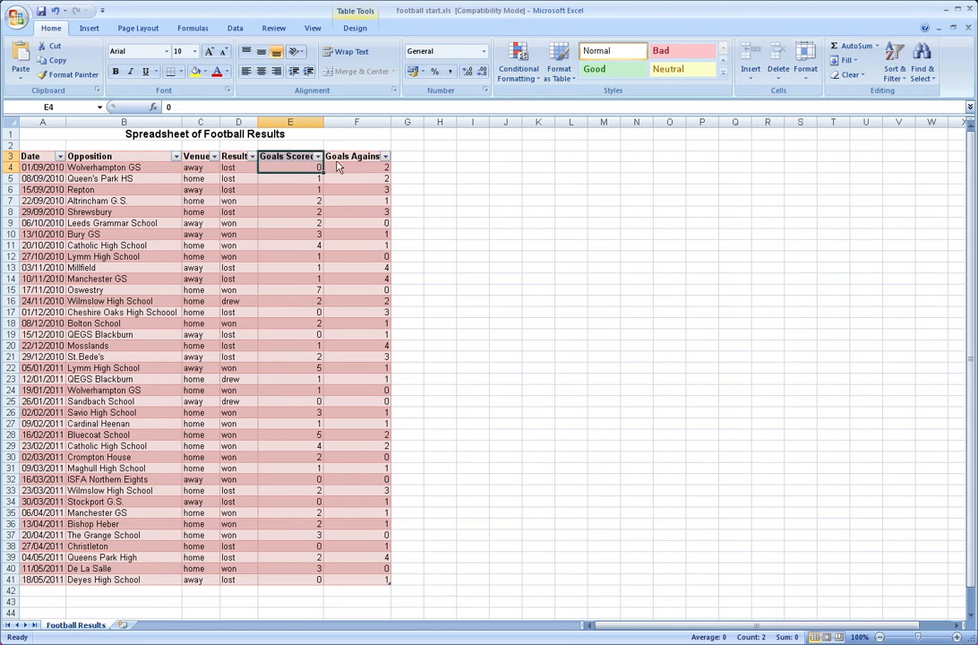
pyautogui.click(475, 179)
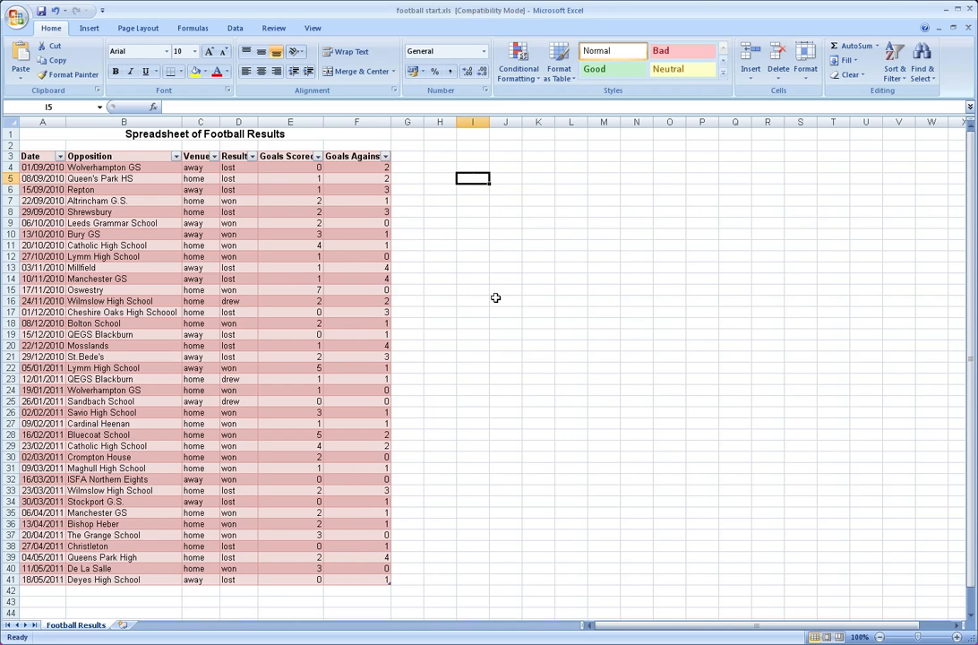
pyautogui.scroll(-3, 494, 298)
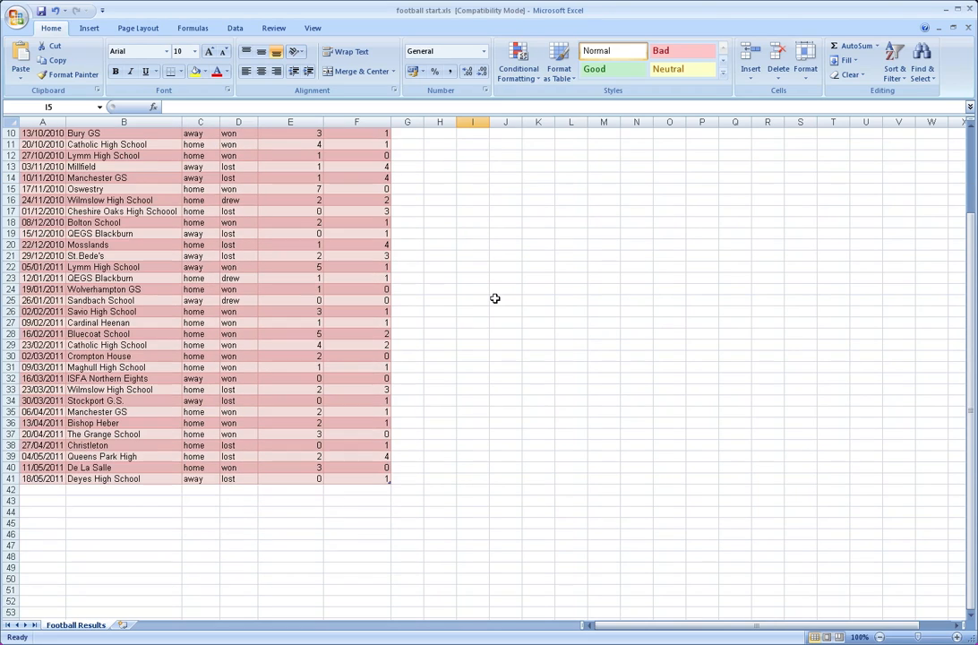
pyautogui.scroll(3, 494, 298)
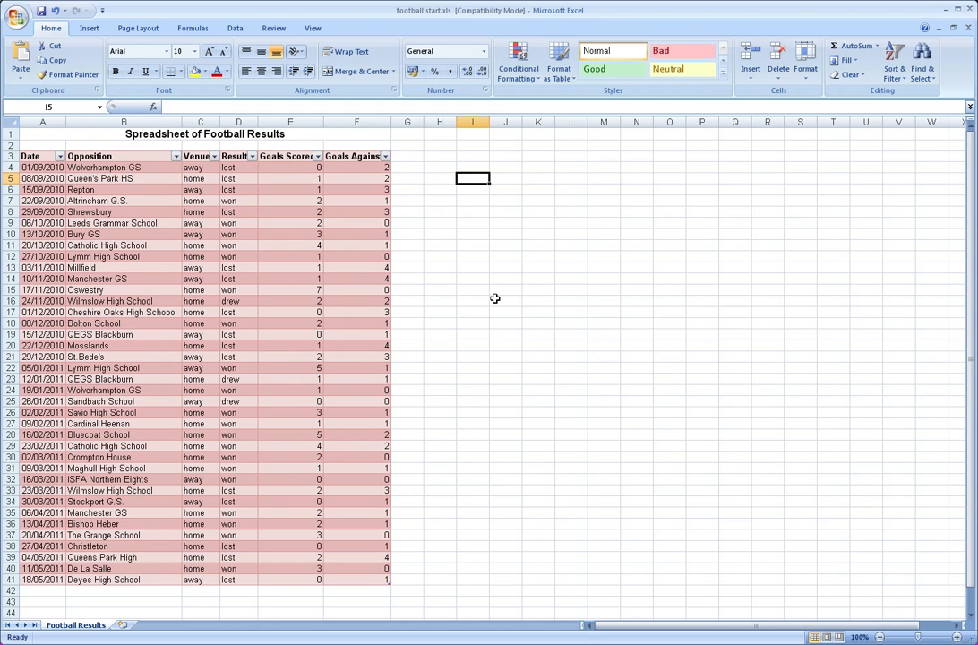
pyautogui.scroll(-3, 493, 296)
pyautogui.scroll(3, 445, 436)
pyautogui.click(260, 149)
pyautogui.click(273, 156)
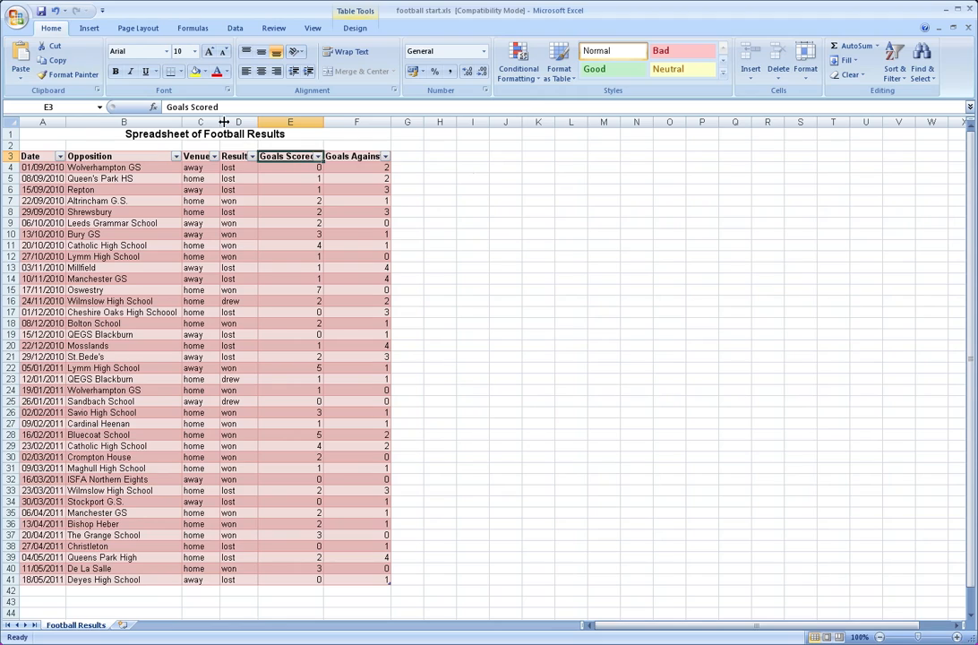
pyautogui.click(334, 156)
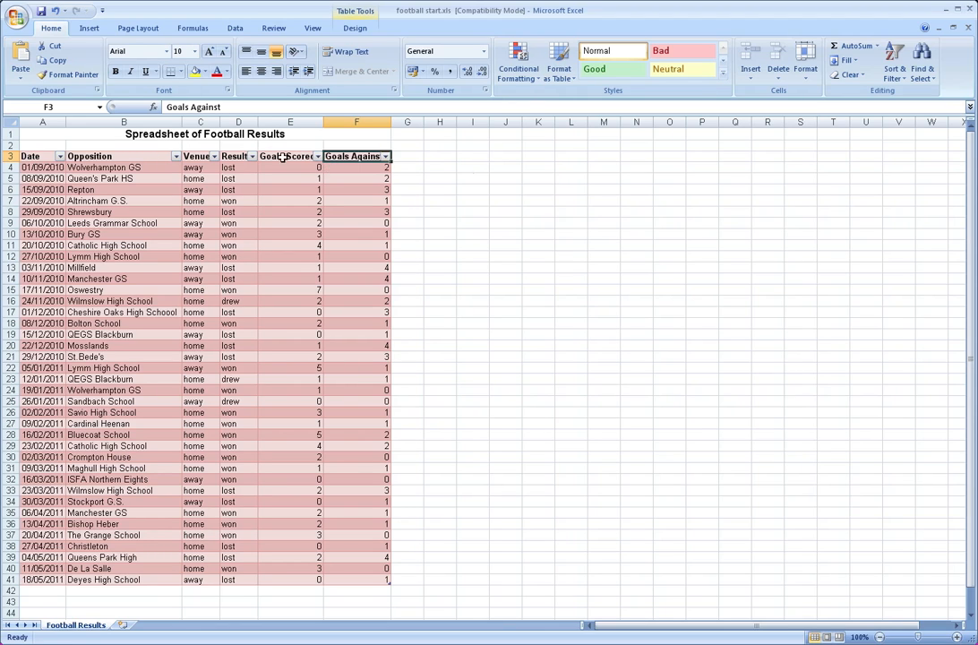
# AutoFit the widths of all worksheet columns so that the table headings fit beside their filter arrows
pyautogui.click(11, 121)
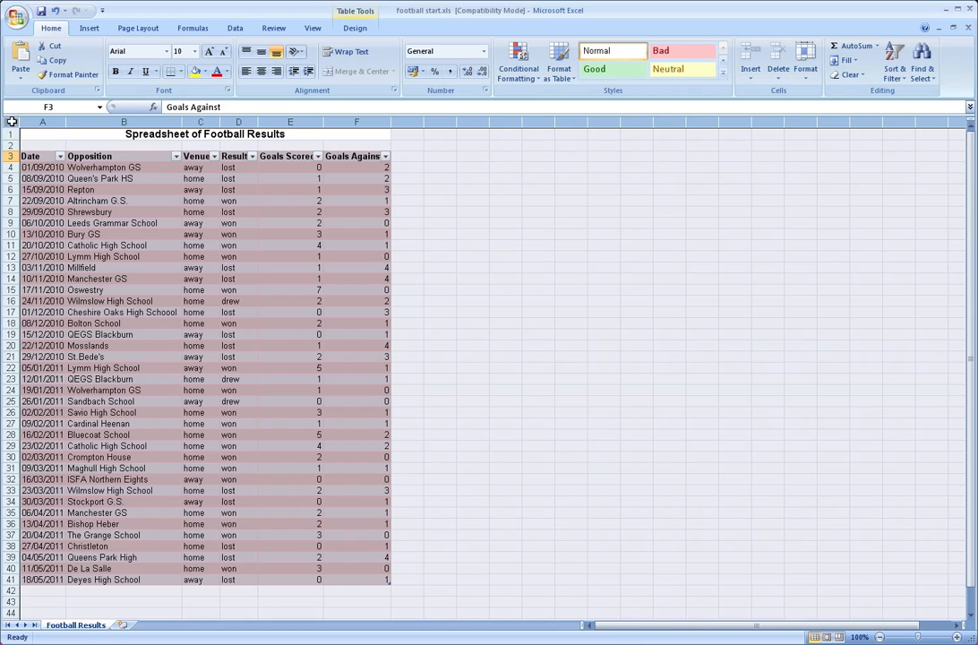
pyautogui.doubleClick(66, 122)
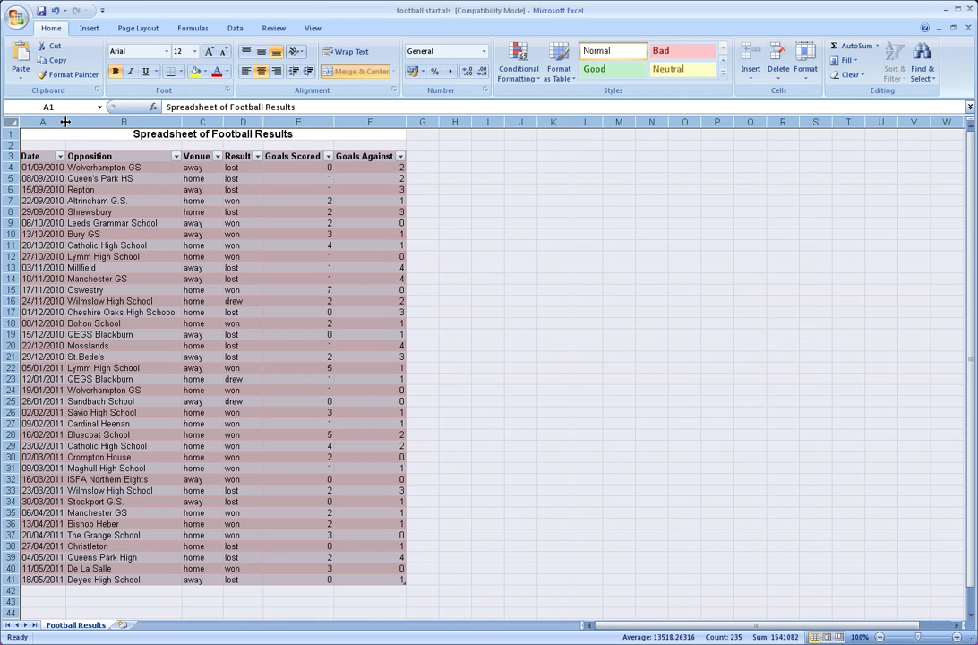
pyautogui.click(468, 189)
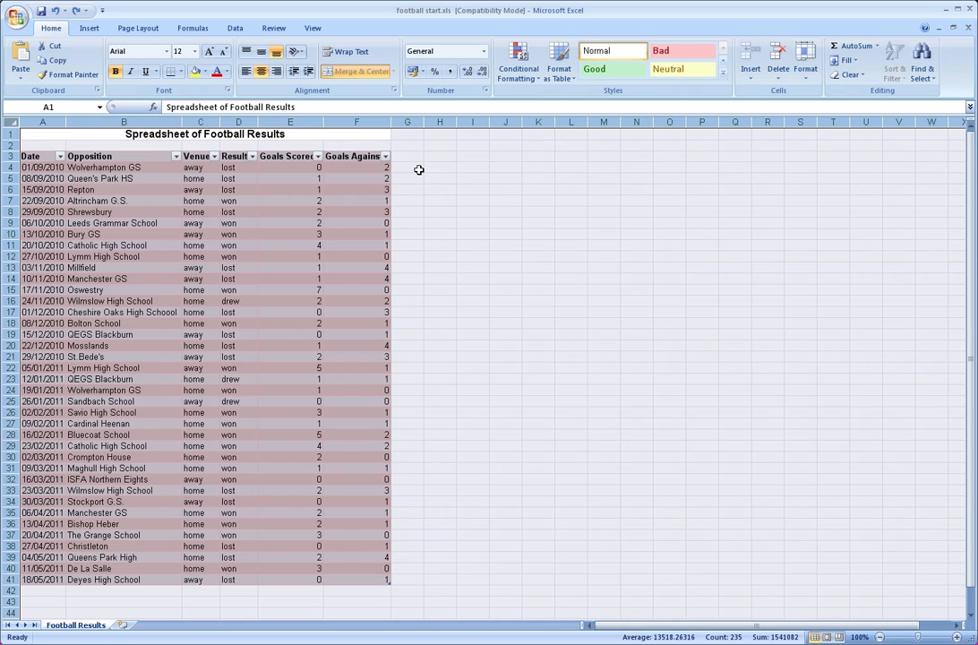
pyautogui.click(76, 11)
pyautogui.click(453, 200)
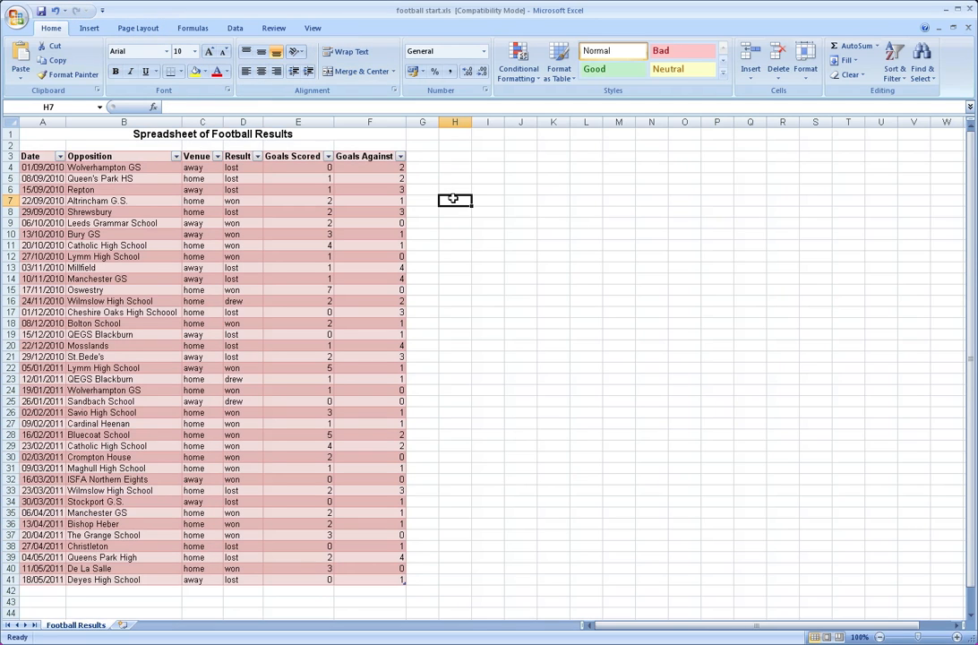
# Total the Goals Scored column in cell E42 with the formula =sum(E4:E41)
pyautogui.click(295, 588)
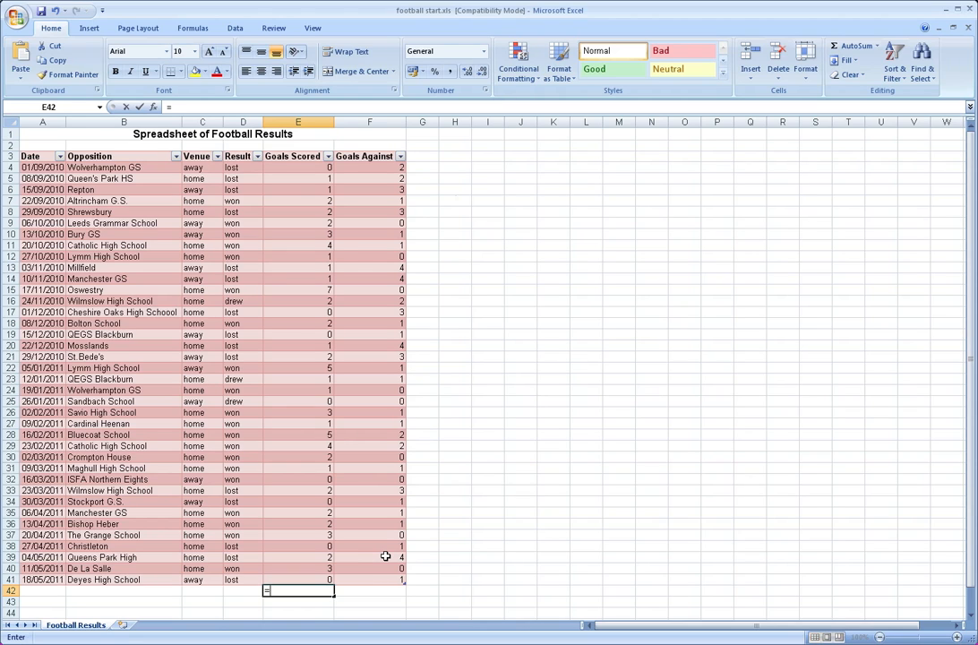
pyautogui.write('=sum(')
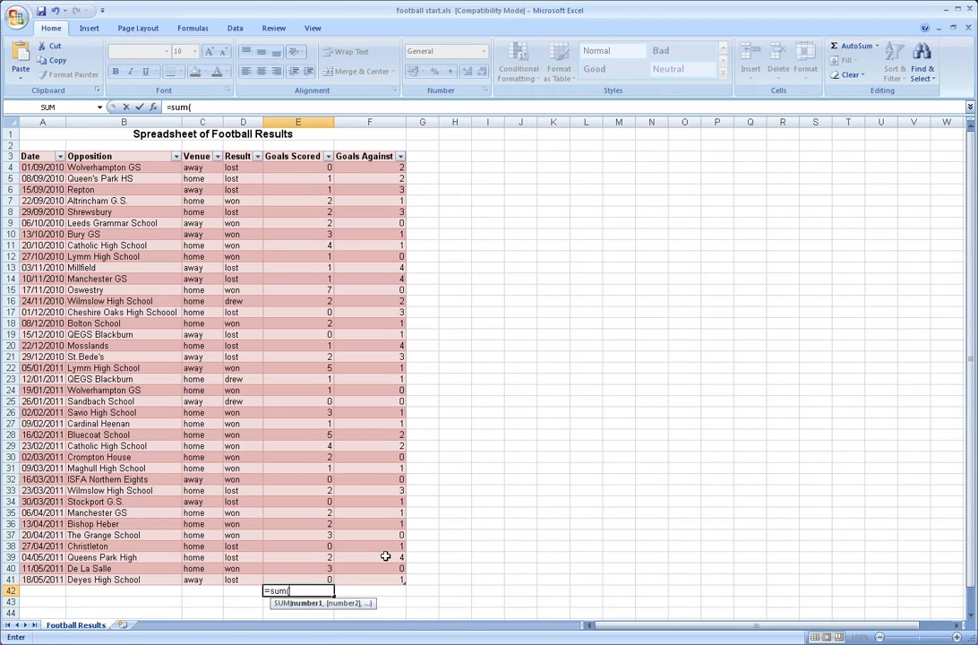
pyautogui.moveTo(309, 167); pyautogui.dragTo(323, 587)
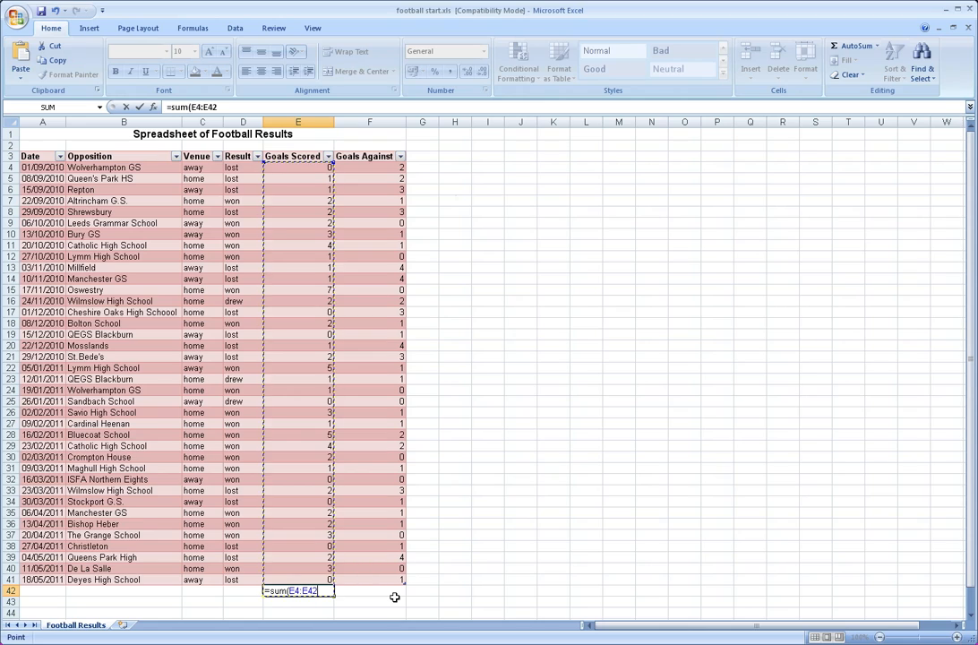
pyautogui.press('BackSpace')
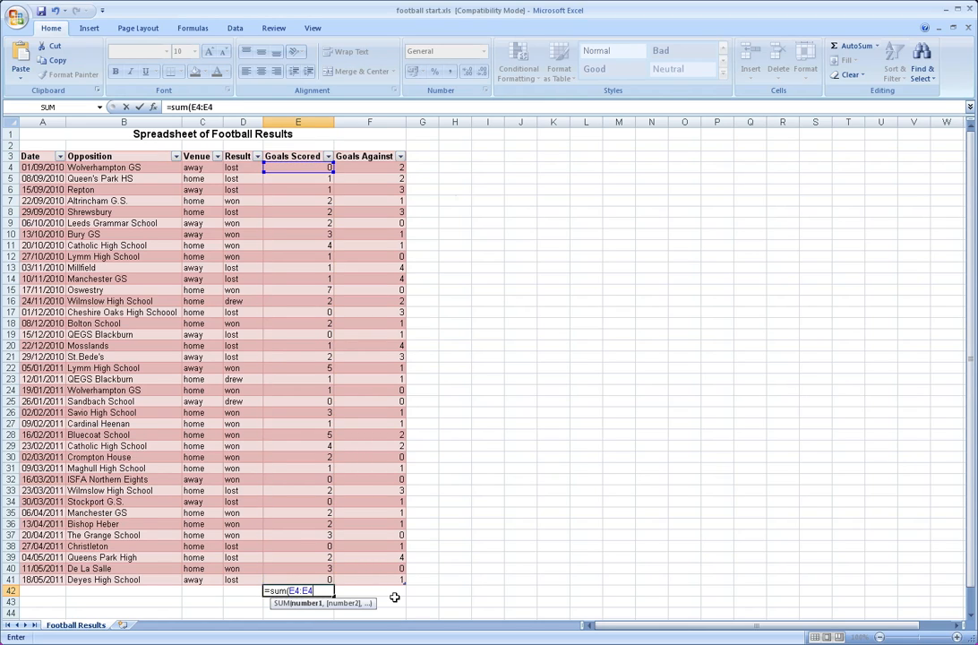
pyautogui.write('1')
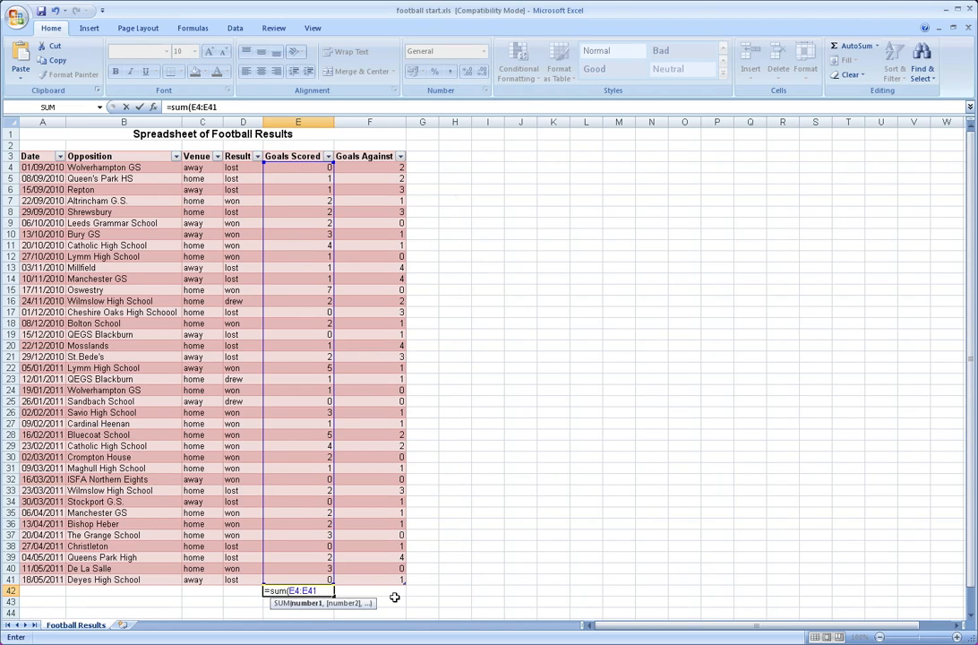
pyautogui.write(')')
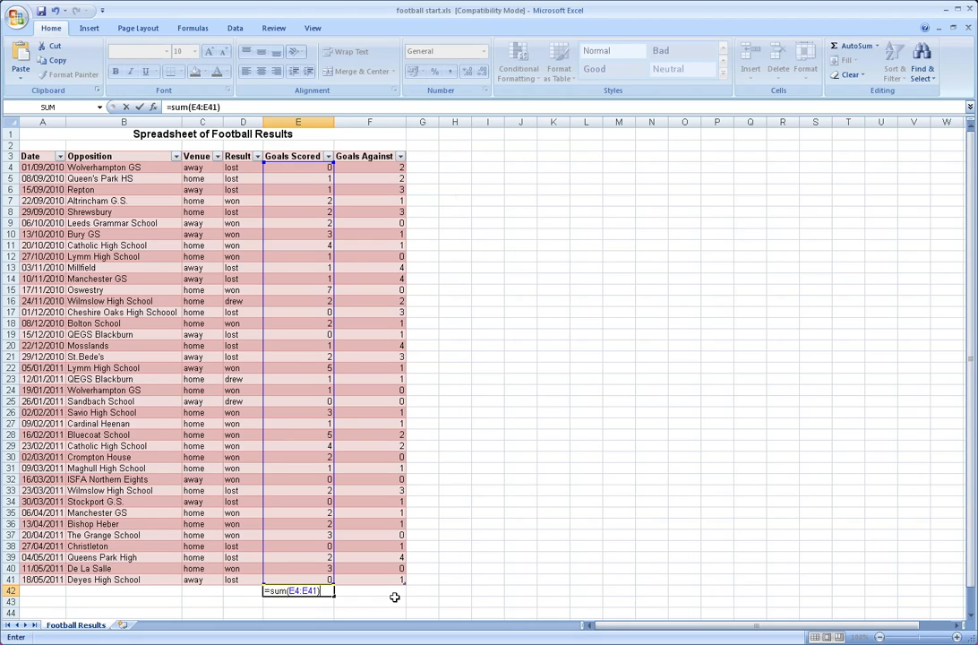
pyautogui.press('Return')
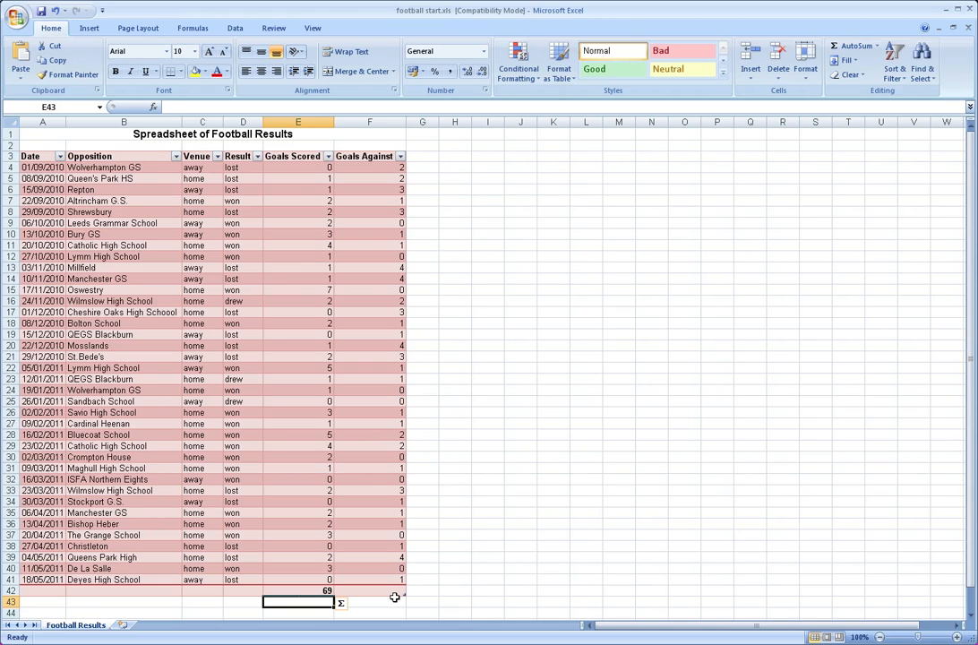
# Enter the label "Toal Goals Scored" in cell E43, beneath the Goals Scored total
pyautogui.write('To')
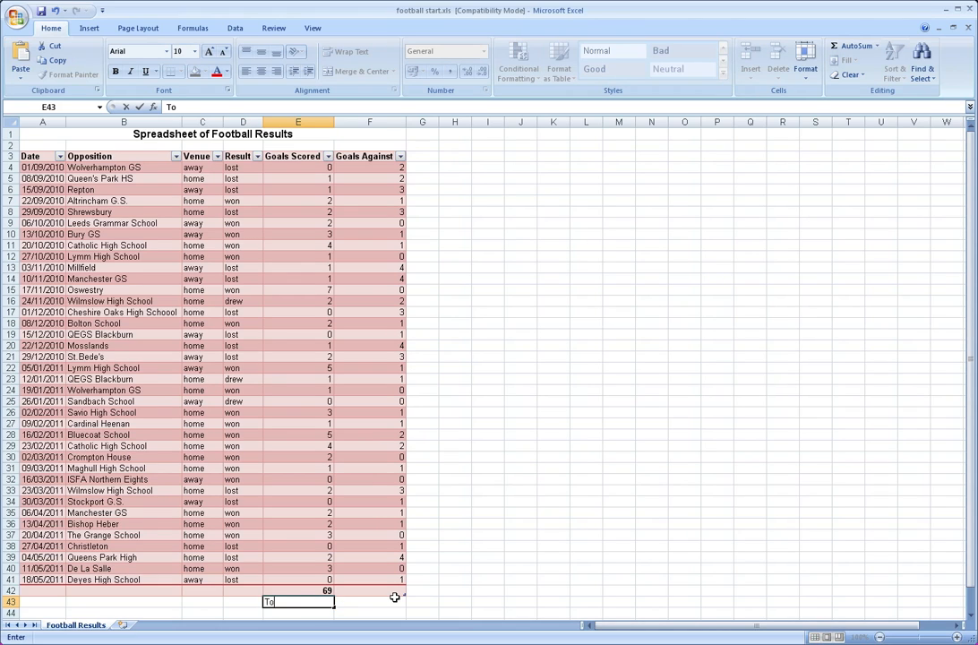
pyautogui.write('al Goals Scored')
pyautogui.press('Return')
pyautogui.click(395, 598)
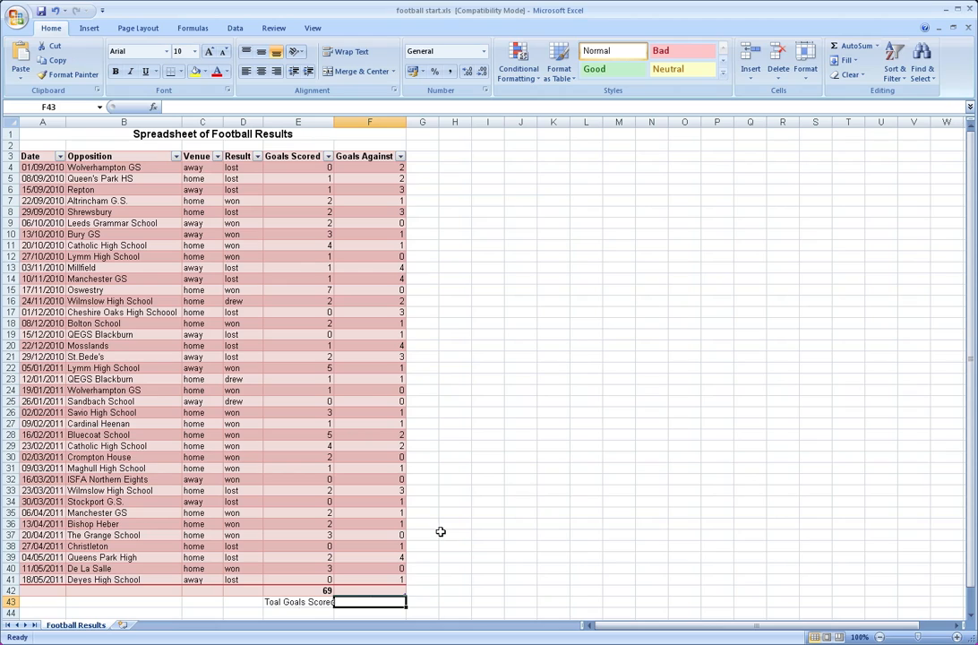
# Fill the sum formula from E42 across to F42 to total the Goals Against column
pyautogui.click(321, 591)
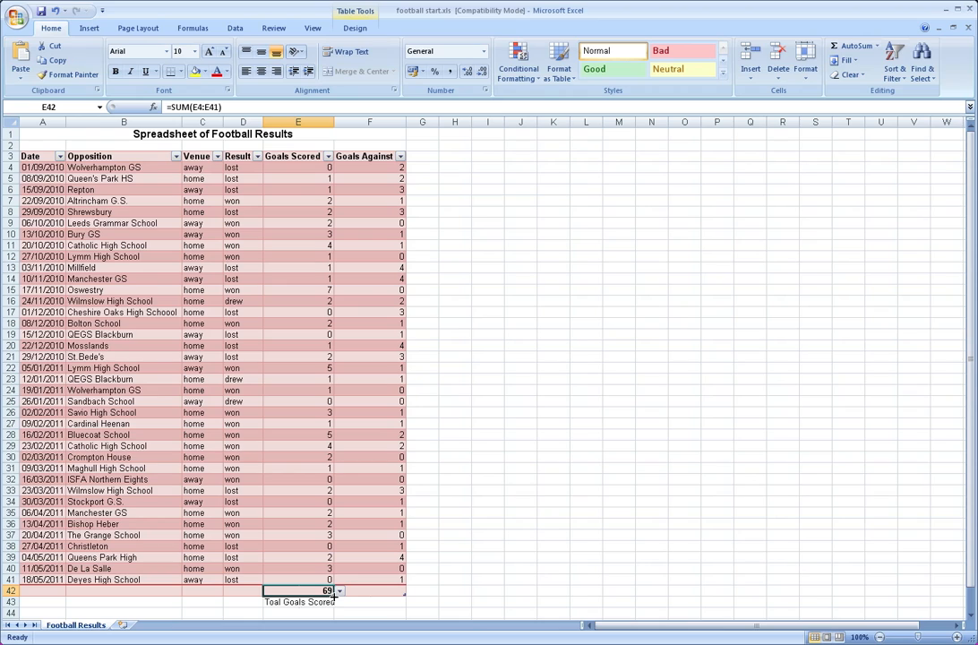
pyautogui.moveTo(334, 592); pyautogui.dragTo(403, 592)
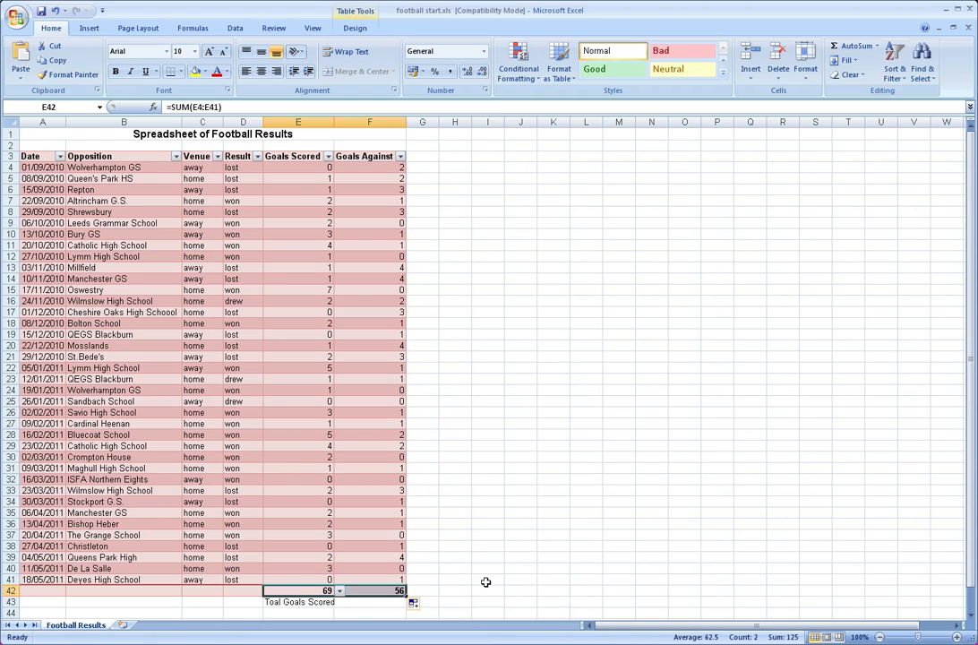
pyautogui.click(380, 600)
pyautogui.click(384, 591)
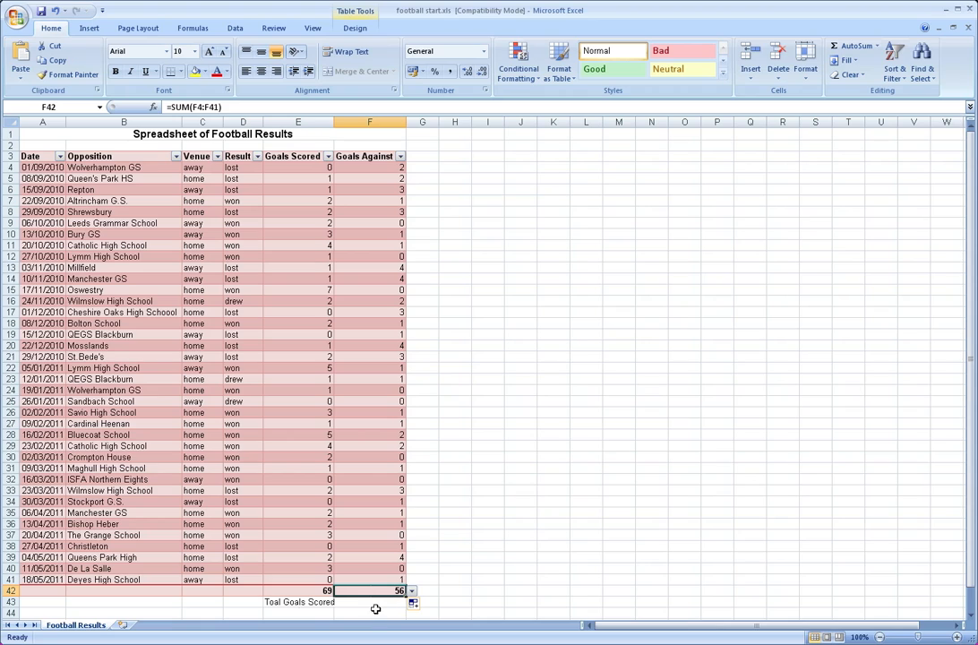
# Enter the label "Total Goals Against" in cell F43, beneath the Goals Against total
pyautogui.click(372, 602)
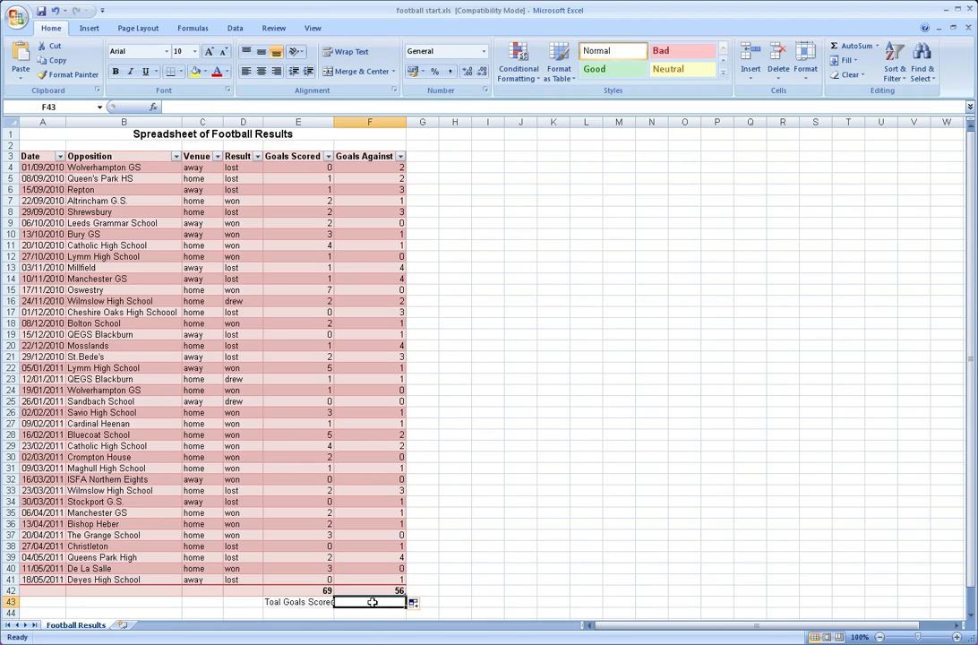
pyautogui.write('Total Goal')
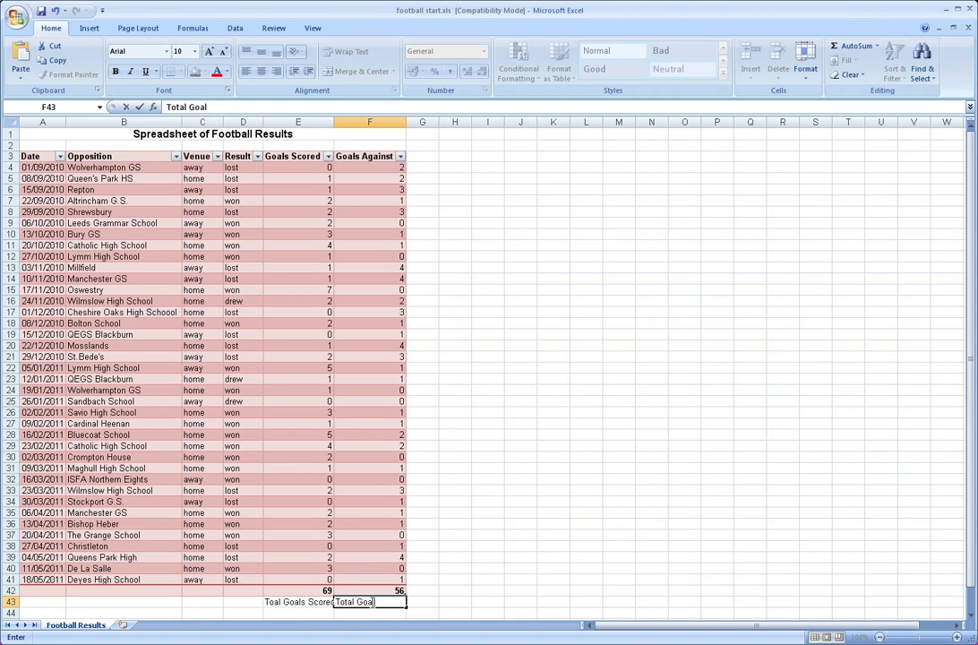
pyautogui.write('s Against')
pyautogui.press('Return')
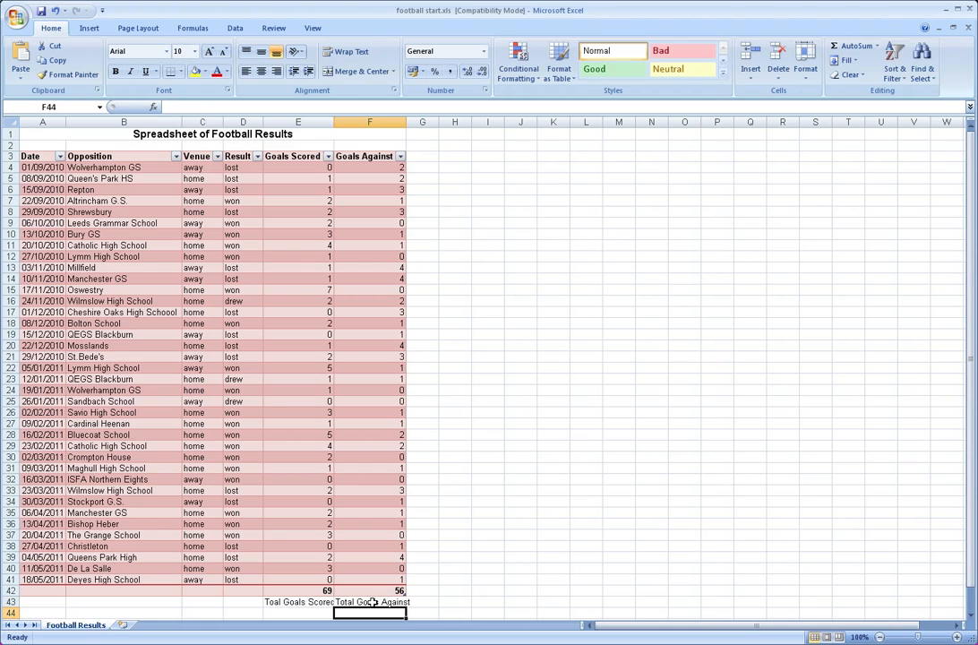
# AutoFit the widths of all worksheet columns so that the labels in row 43 fit their cells
pyautogui.click(11, 120)
pyautogui.doubleClick(180, 122)
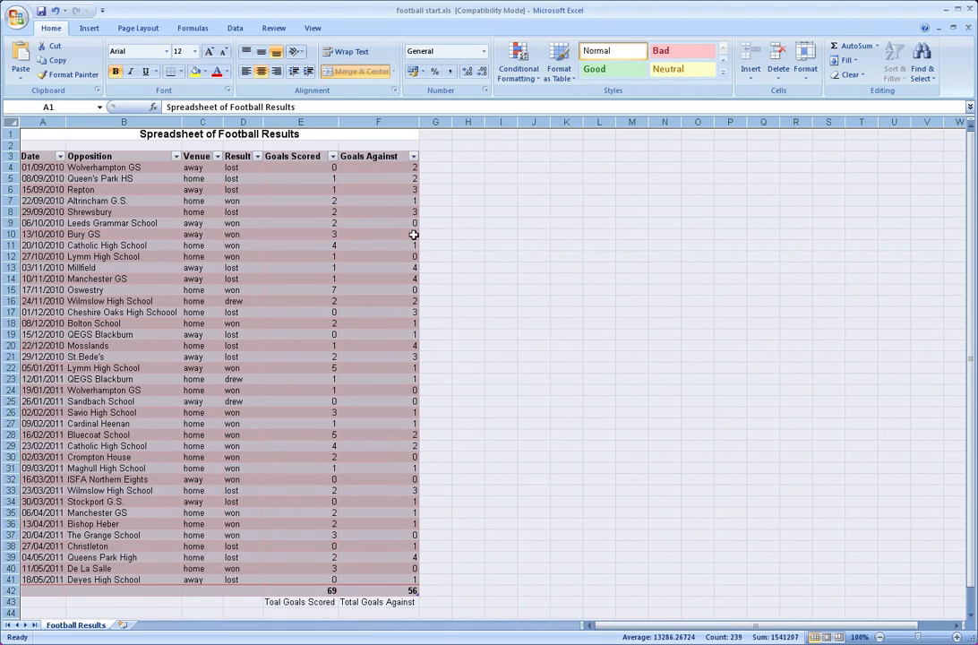
pyautogui.click(468, 244)
# Shade the label cells E43:F43 with a muted red theme fill colour that matches the table
pyautogui.click(310, 606)
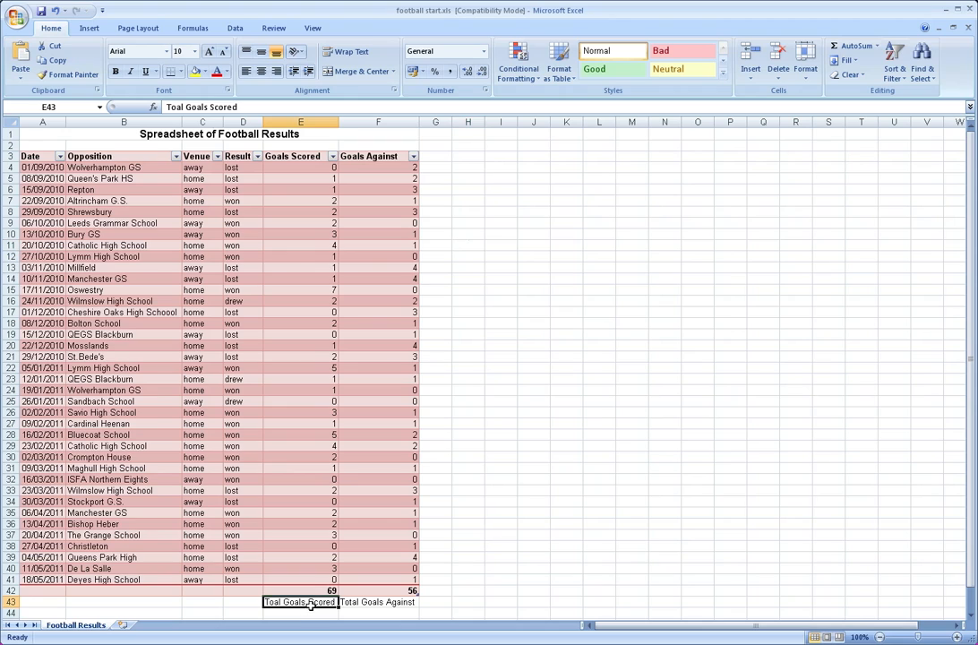
pyautogui.moveTo(392, 605); pyautogui.dragTo(323, 605)
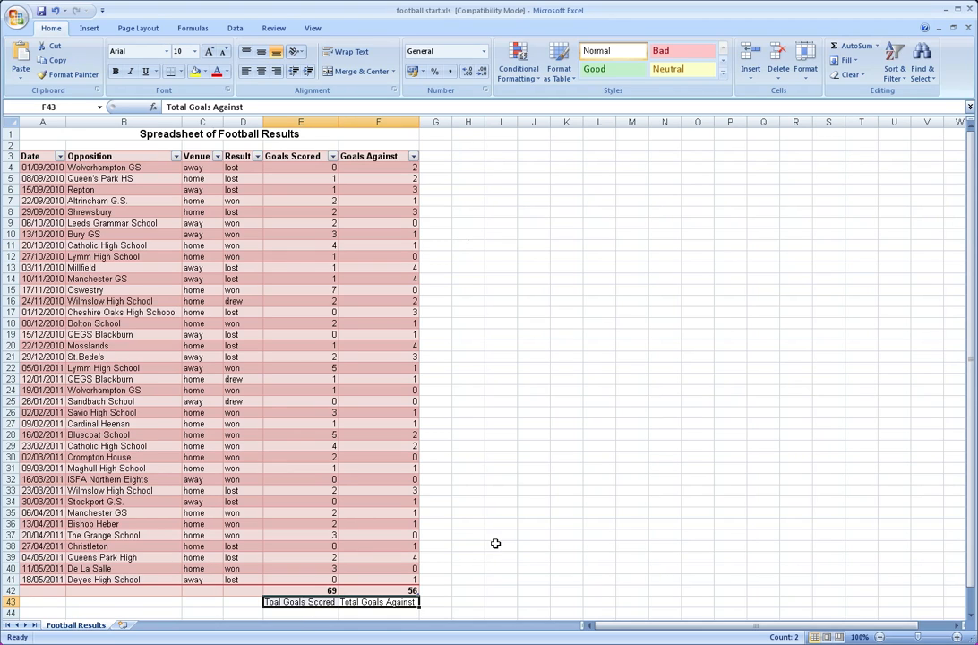
pyautogui.click(204, 72)
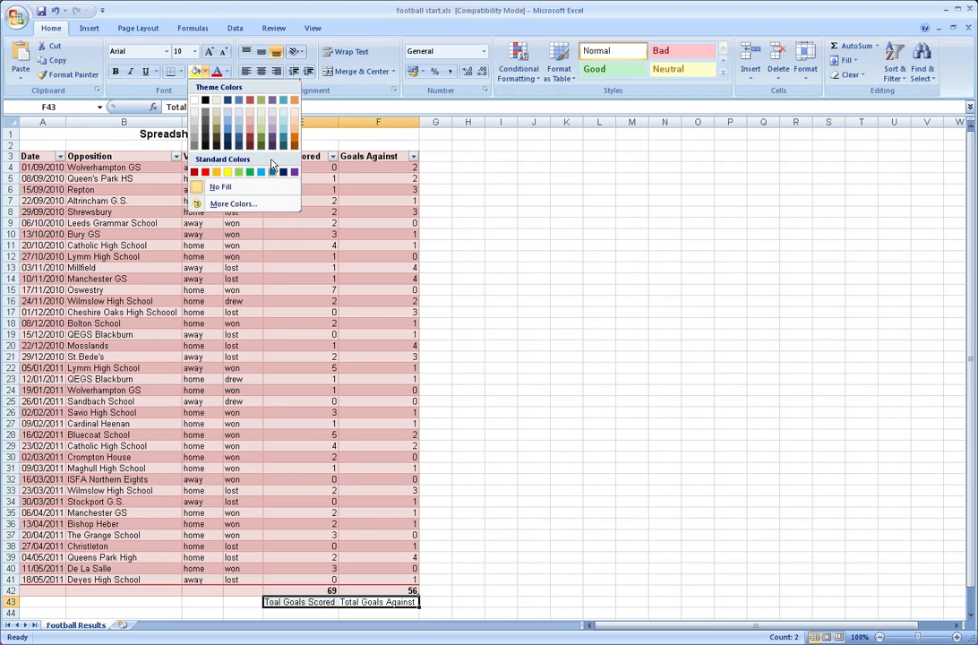
pyautogui.click(249, 122)
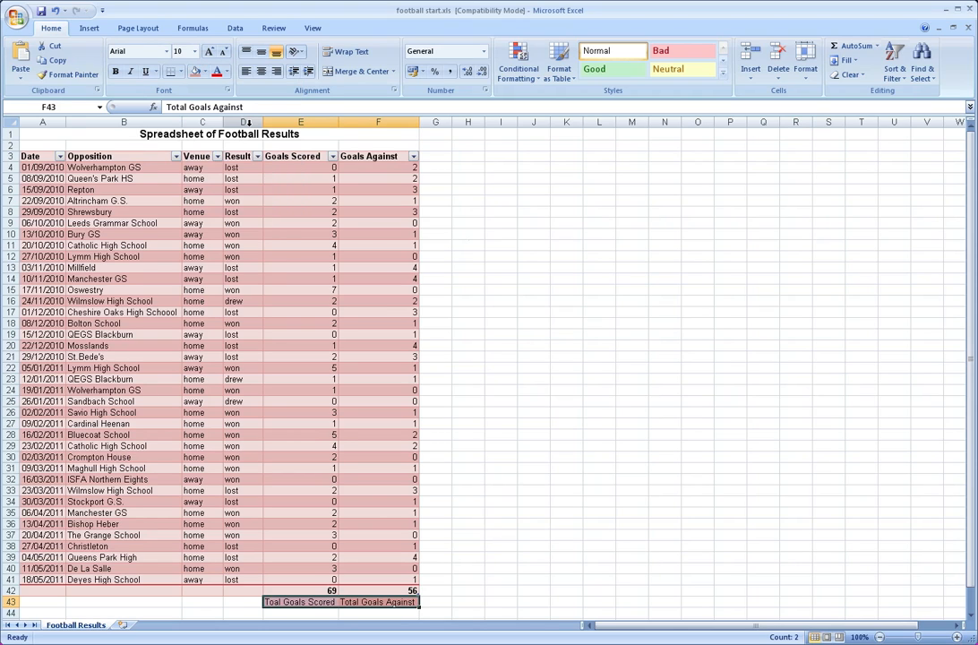
pyautogui.click(543, 467)
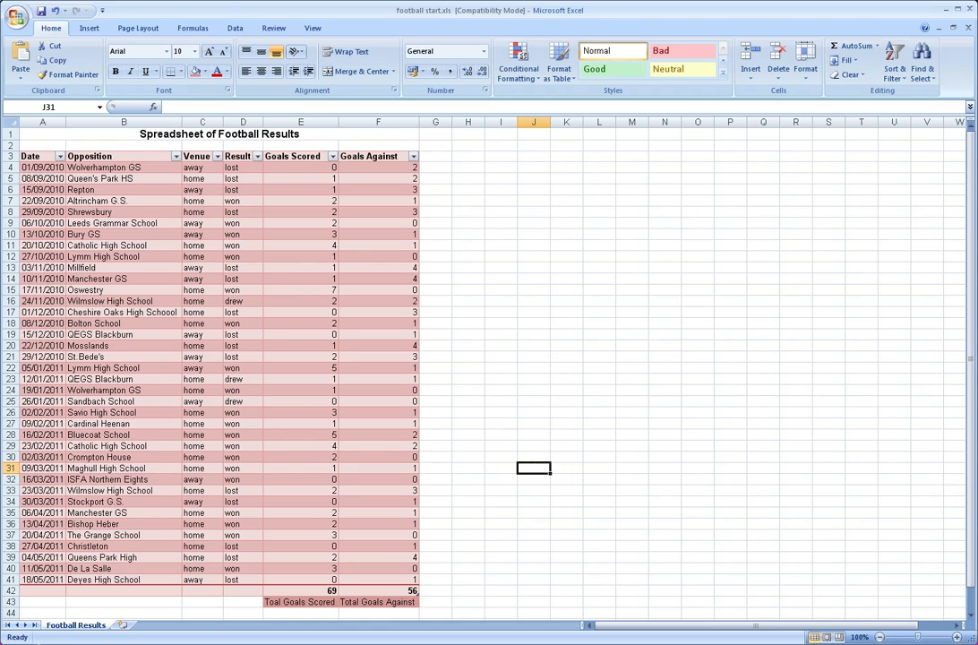
pyautogui.click(42, 598)
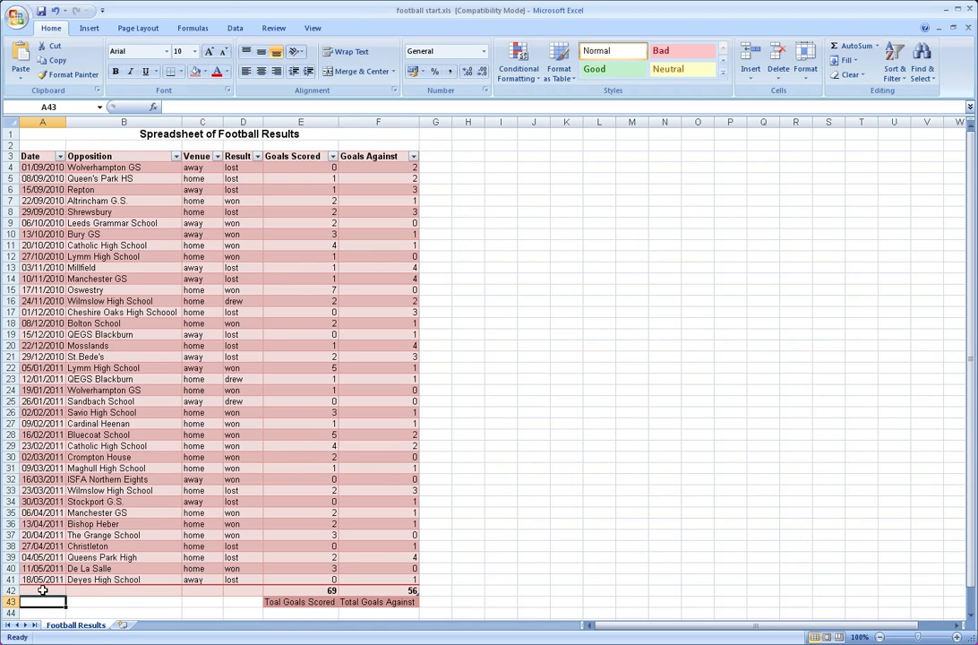
pyautogui.click(42, 590)
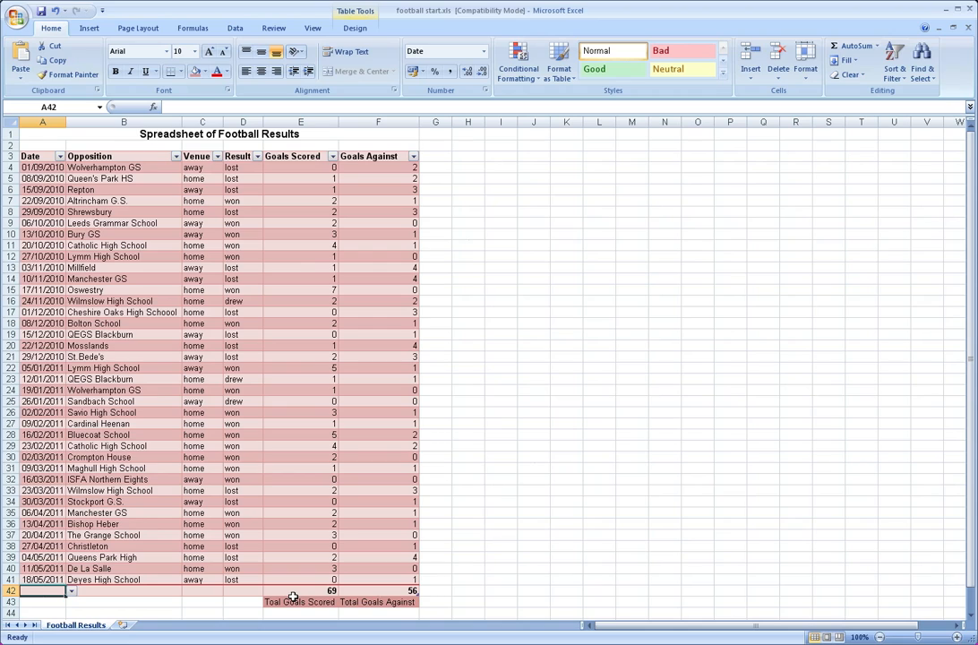
pyautogui.click(533, 527)
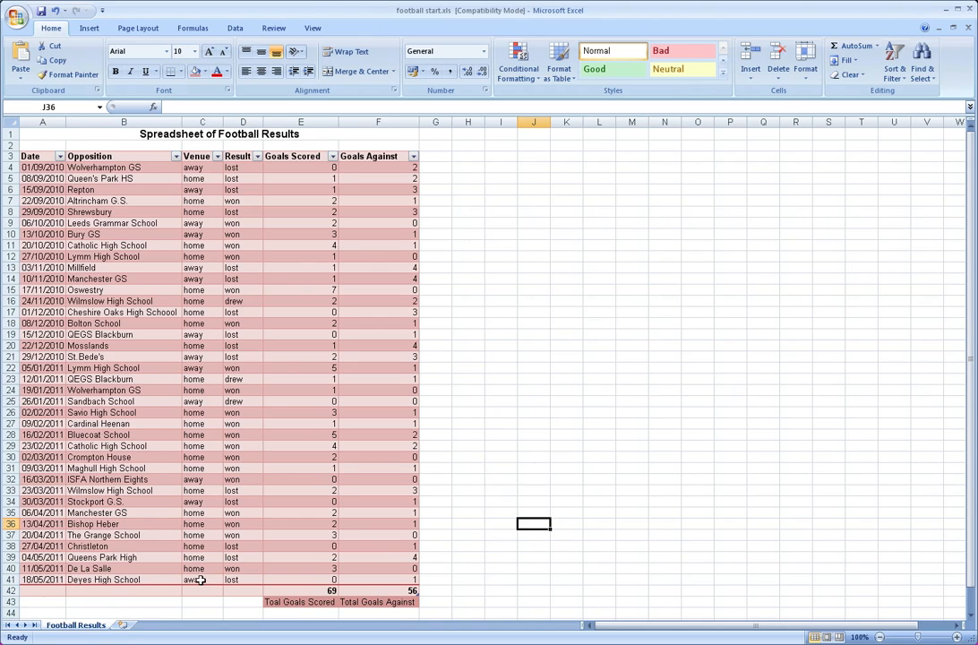
pyautogui.click(51, 602)
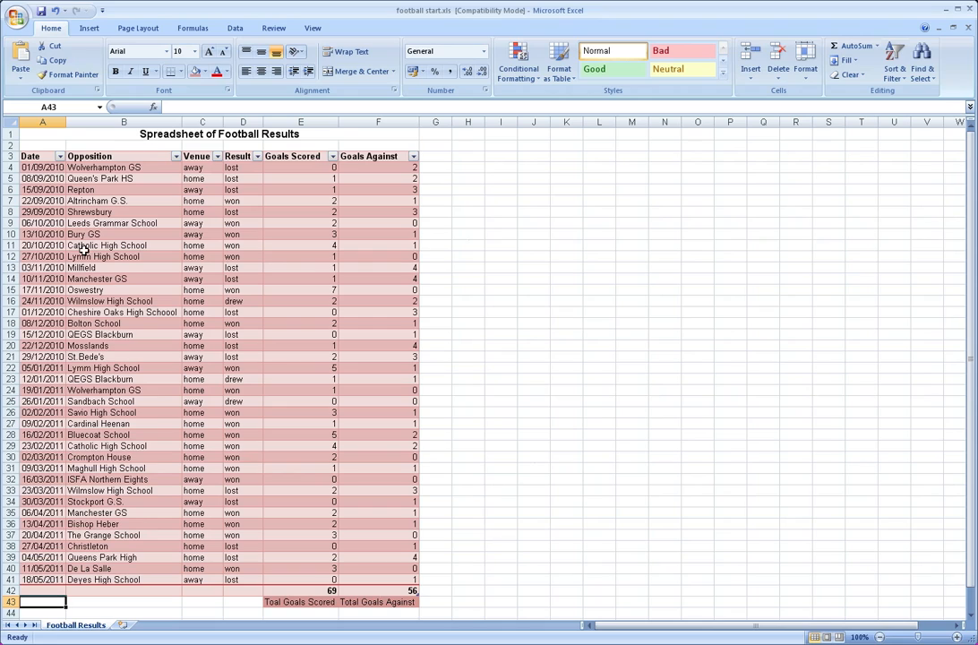
# Calculate the number of days between the first and last match dates in cell A42 with the formula =a41-a4
pyautogui.click(35, 178)
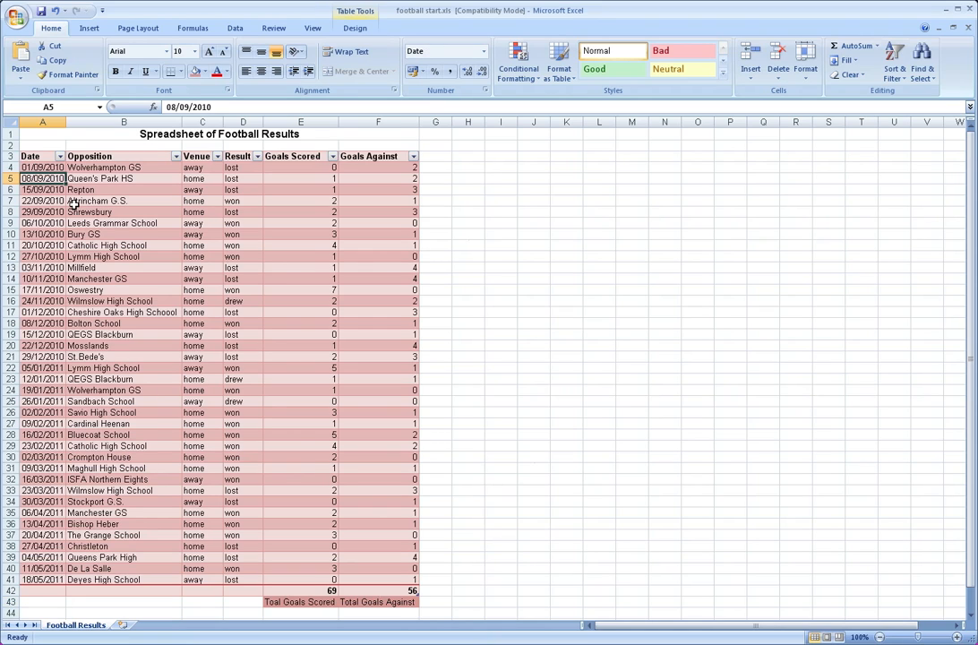
pyautogui.click(43, 167)
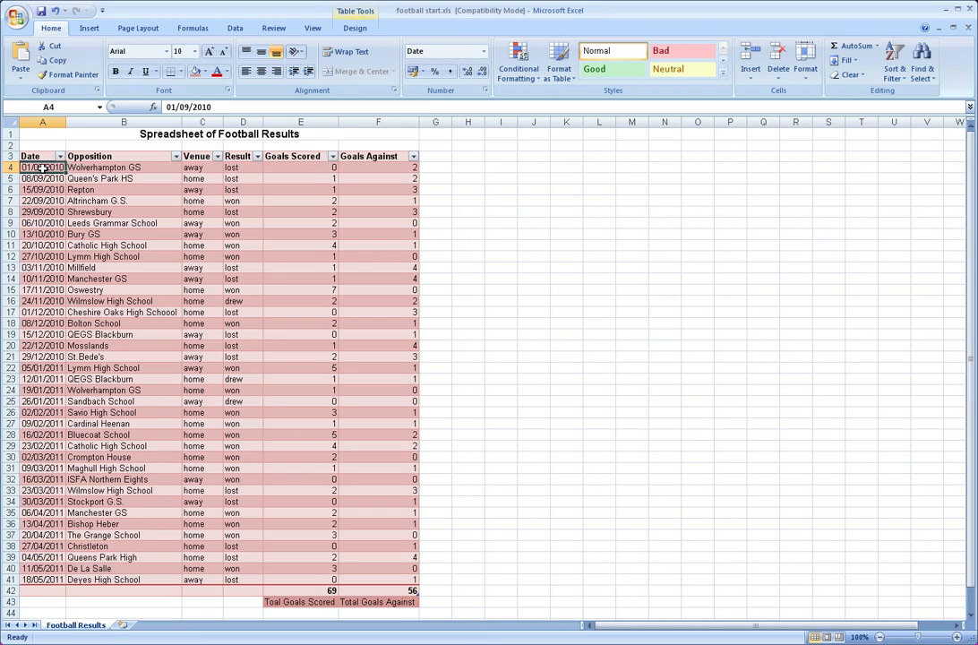
pyautogui.click(40, 579)
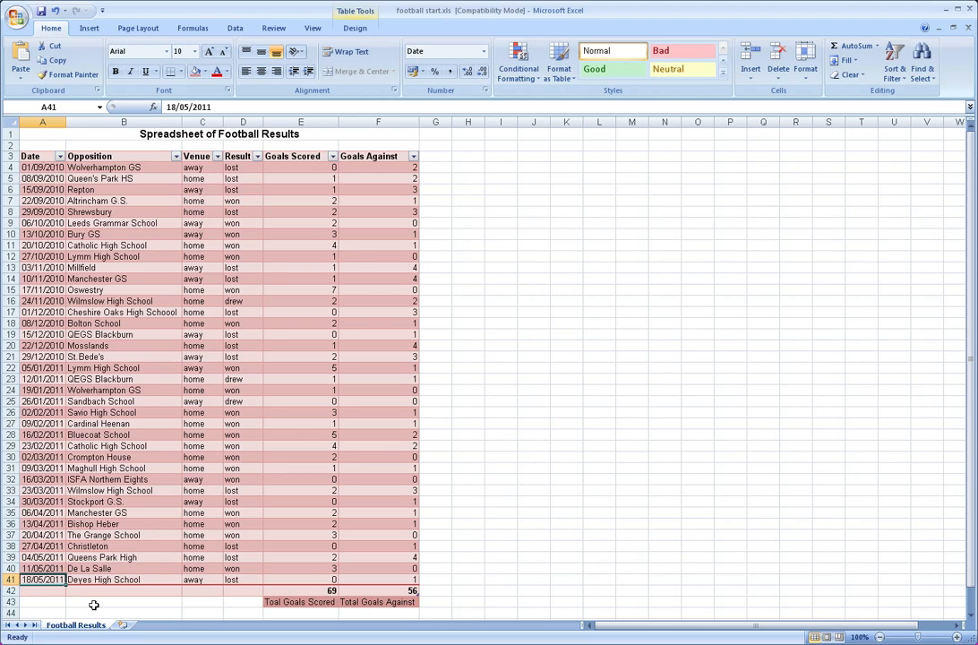
pyautogui.press('Down')
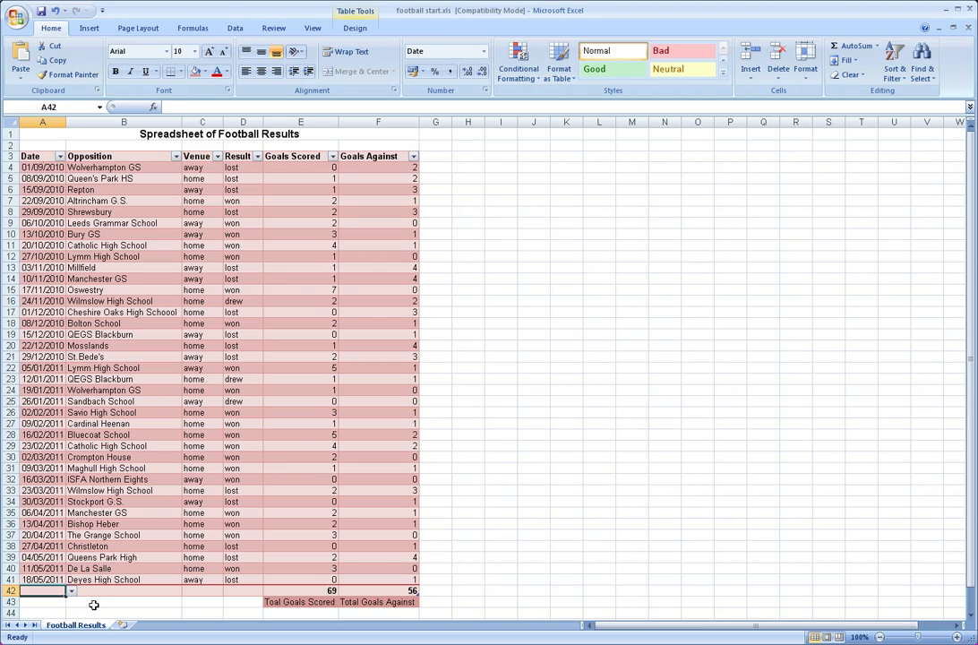
pyautogui.write('=')
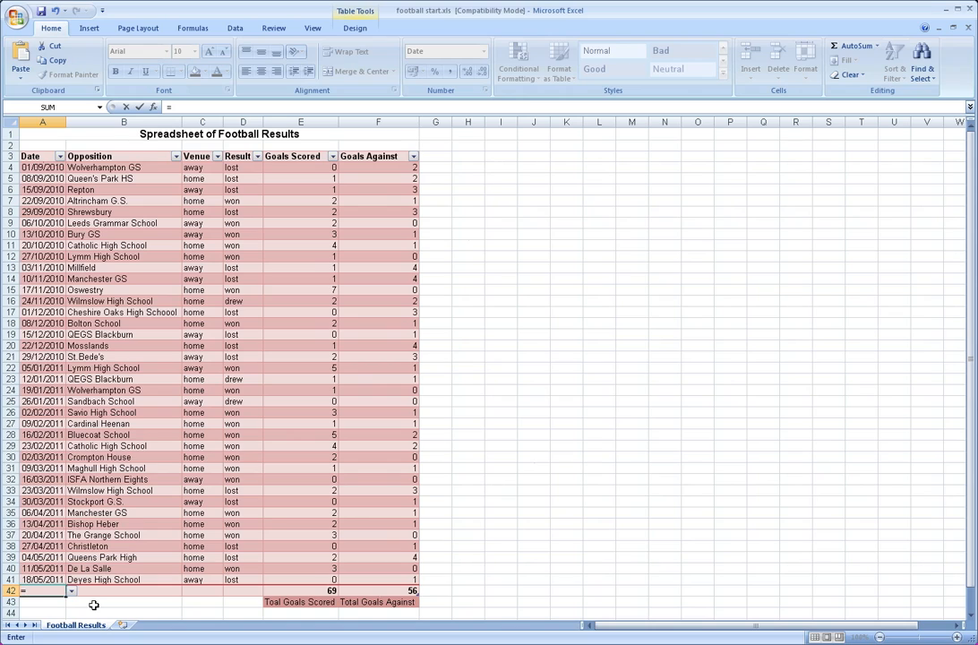
pyautogui.write('a41')
pyautogui.write('-a4')
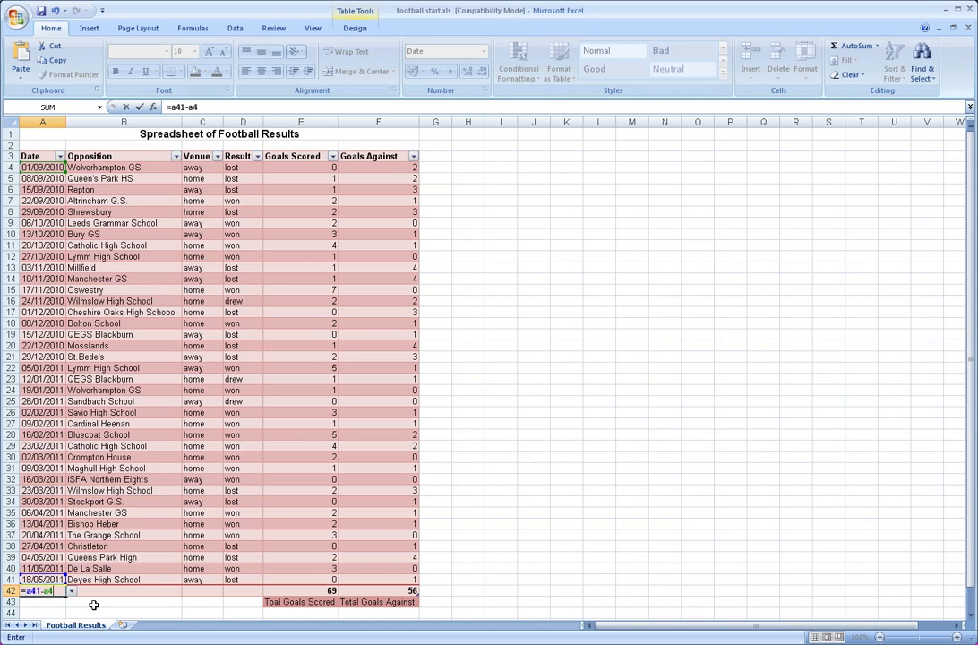
pyautogui.press('Return')
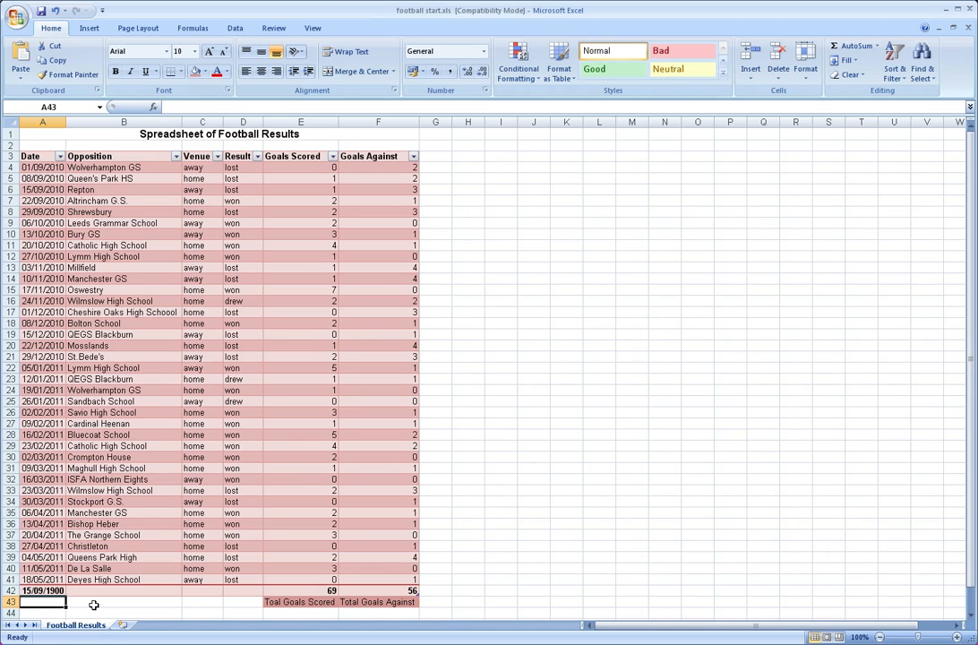
# Format the date difference in cell A42 as a Number with 0 decimal places
pyautogui.press('Up')
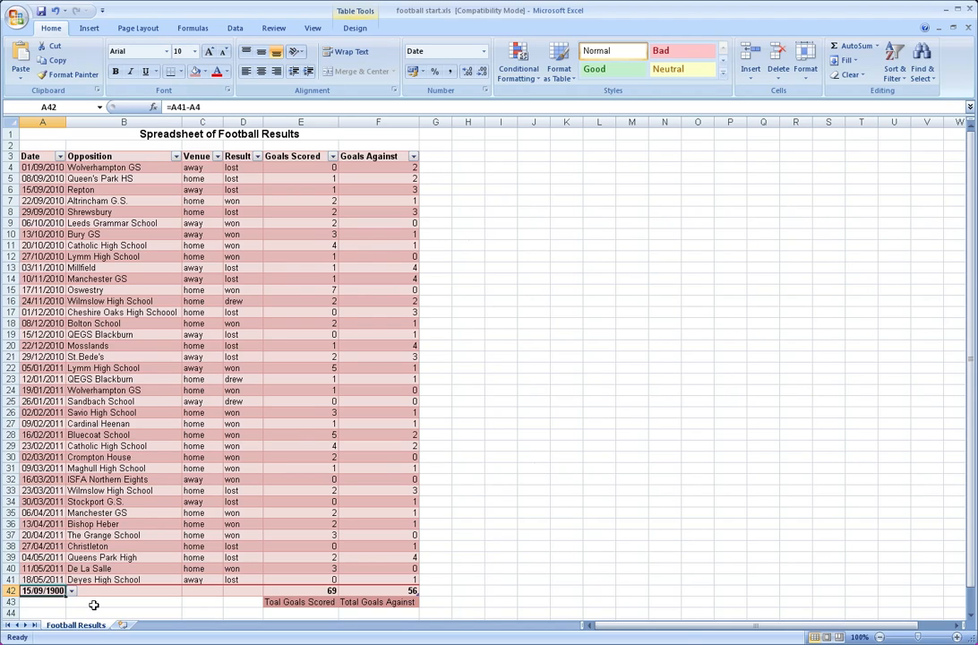
pyautogui.rightClick(45, 594)
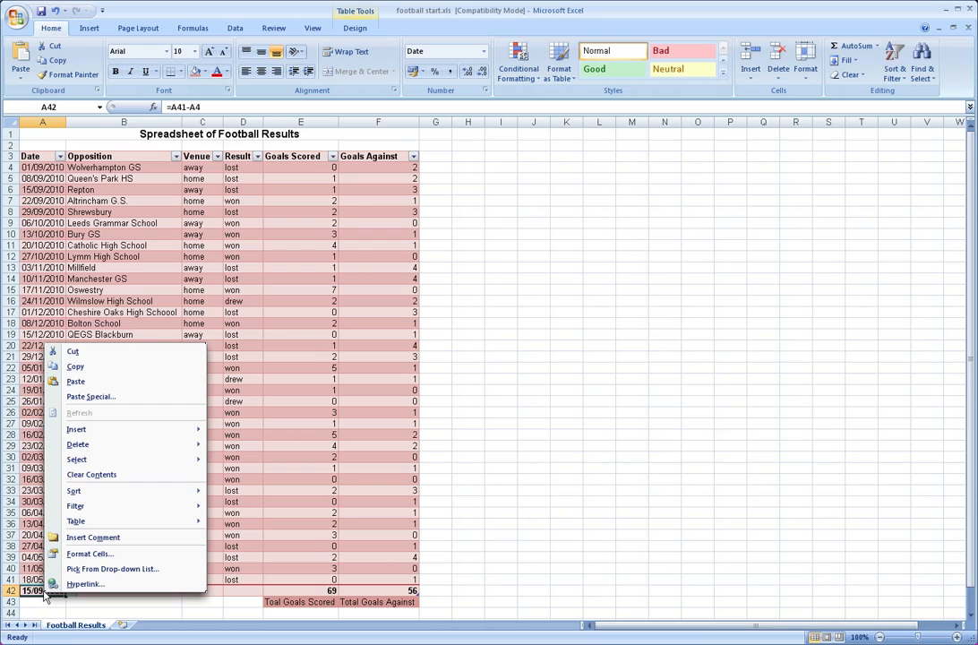
pyautogui.click(89, 554)
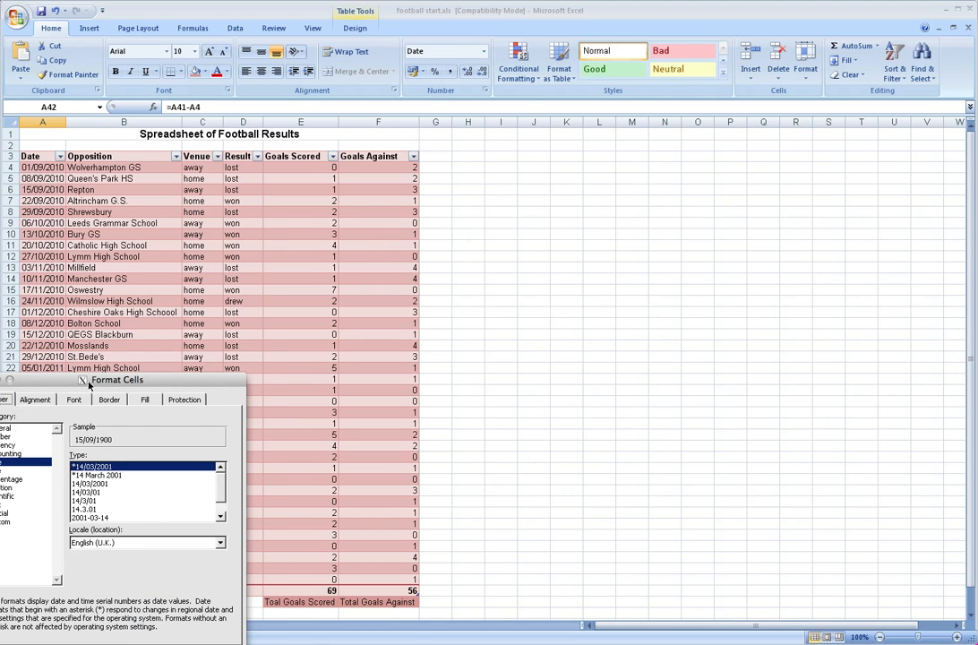
pyautogui.moveTo(87, 381); pyautogui.dragTo(523, 196)
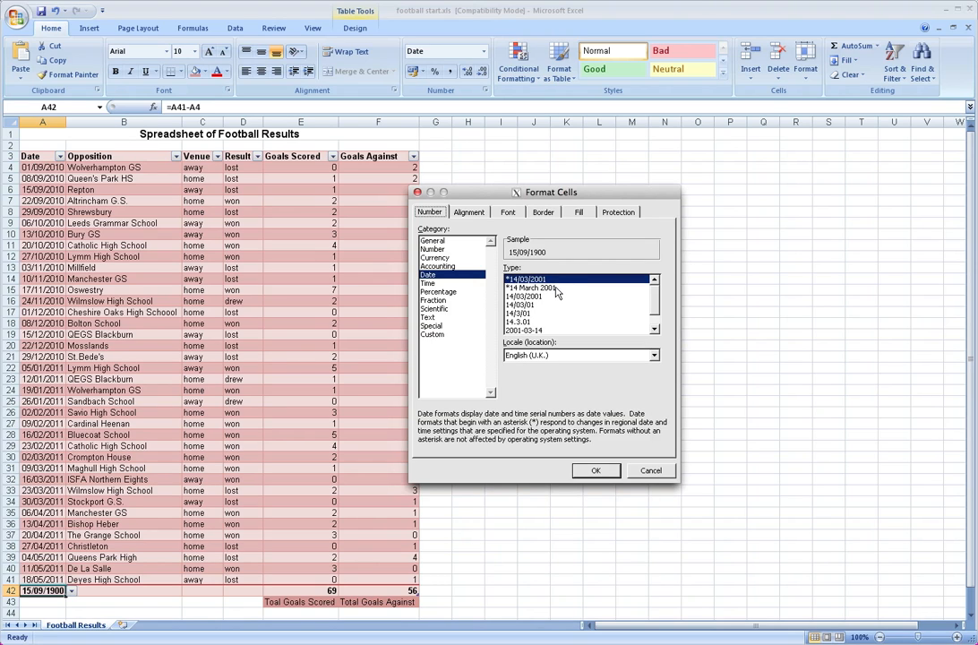
pyautogui.click(439, 251)
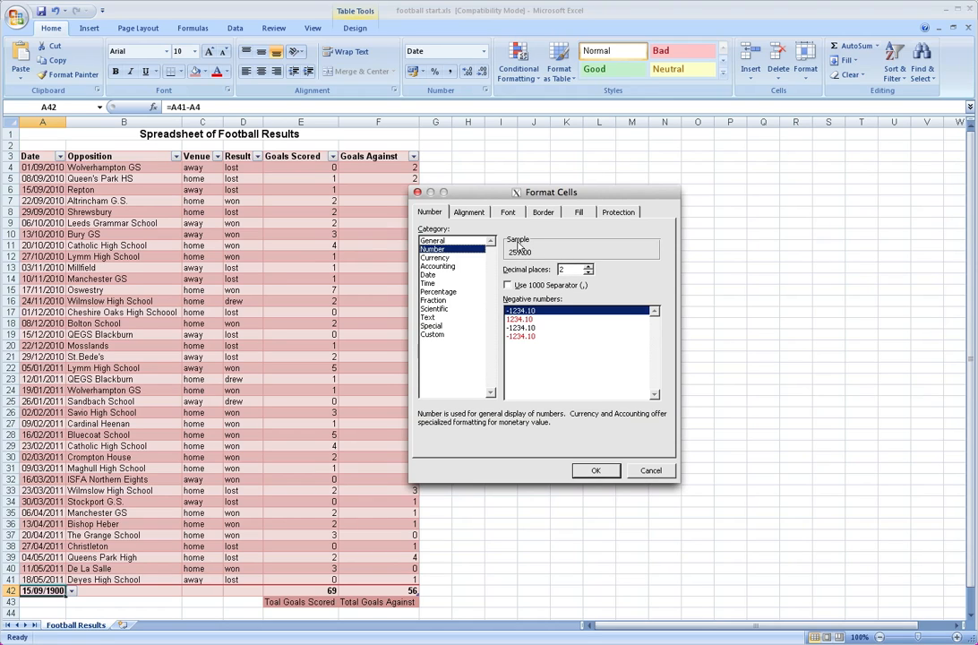
pyautogui.doubleClick(588, 273)
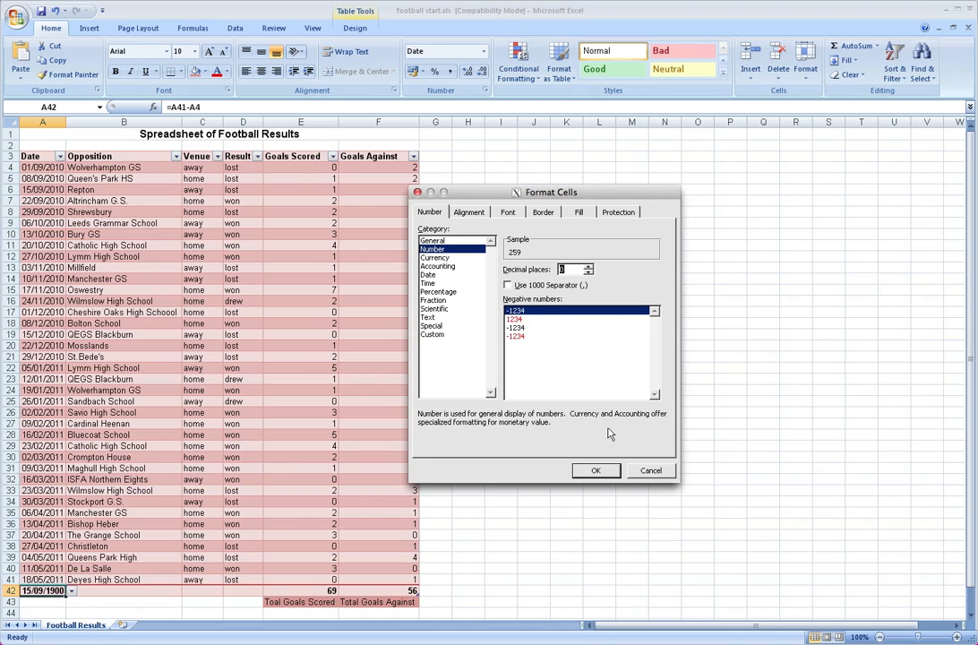
pyautogui.click(595, 471)
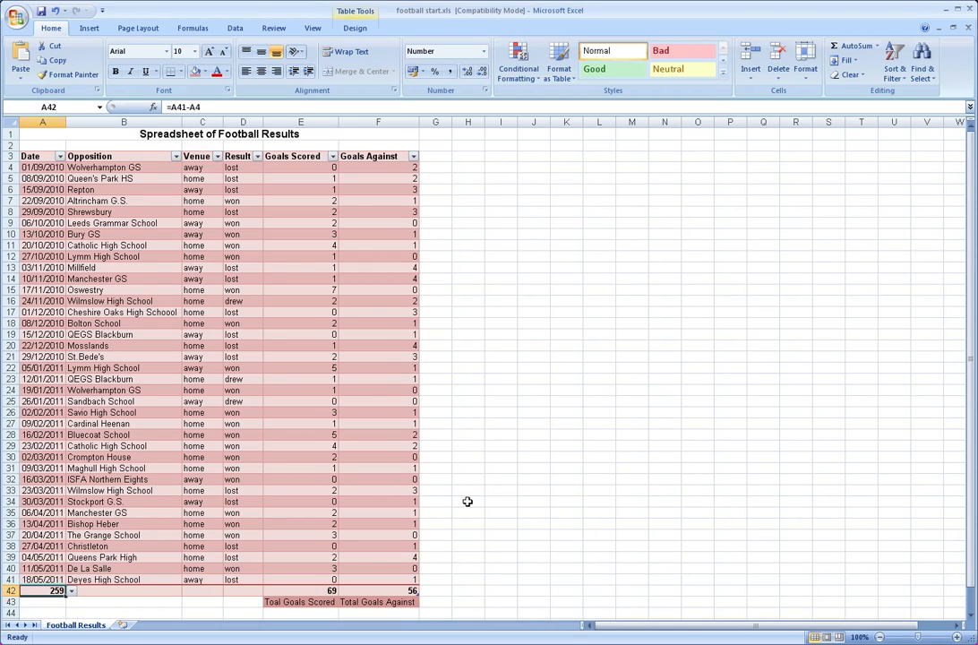
# Enter the label "Number of Days" in cell A43, beneath the date difference
pyautogui.click(47, 600)
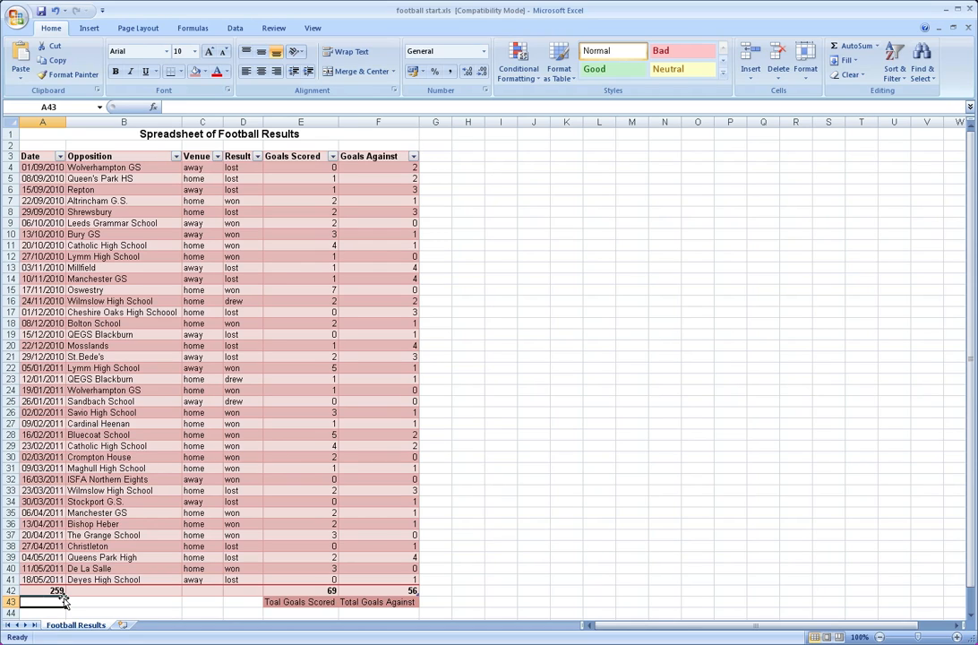
pyautogui.write('Days')
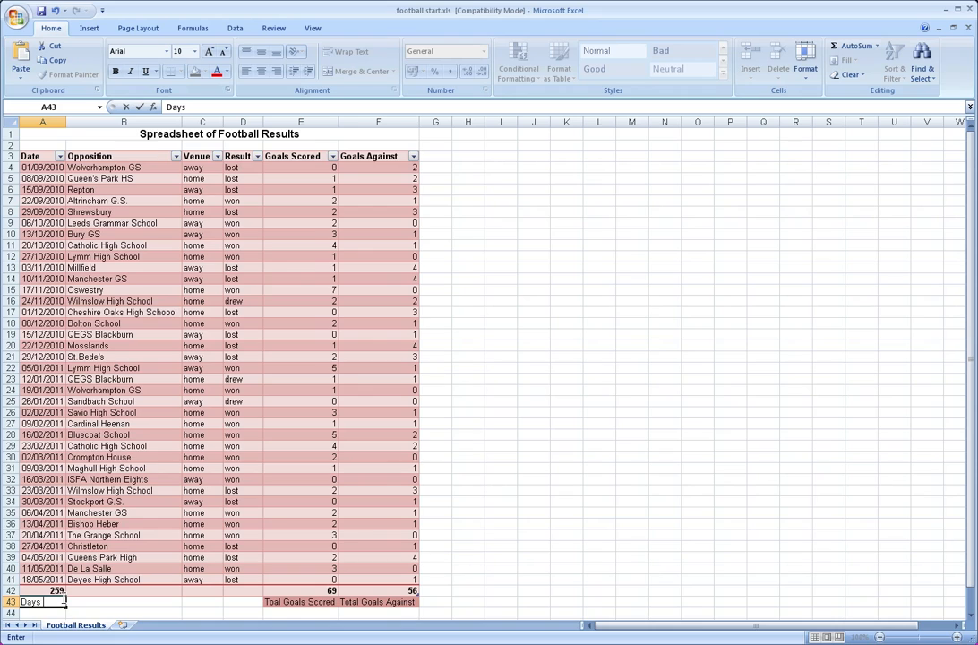
pyautogui.press('BackSpace')
pyautogui.press('BackSpace')
pyautogui.press('BackSpace')
pyautogui.press('BackSpace')
pyautogui.write('Number of Days')
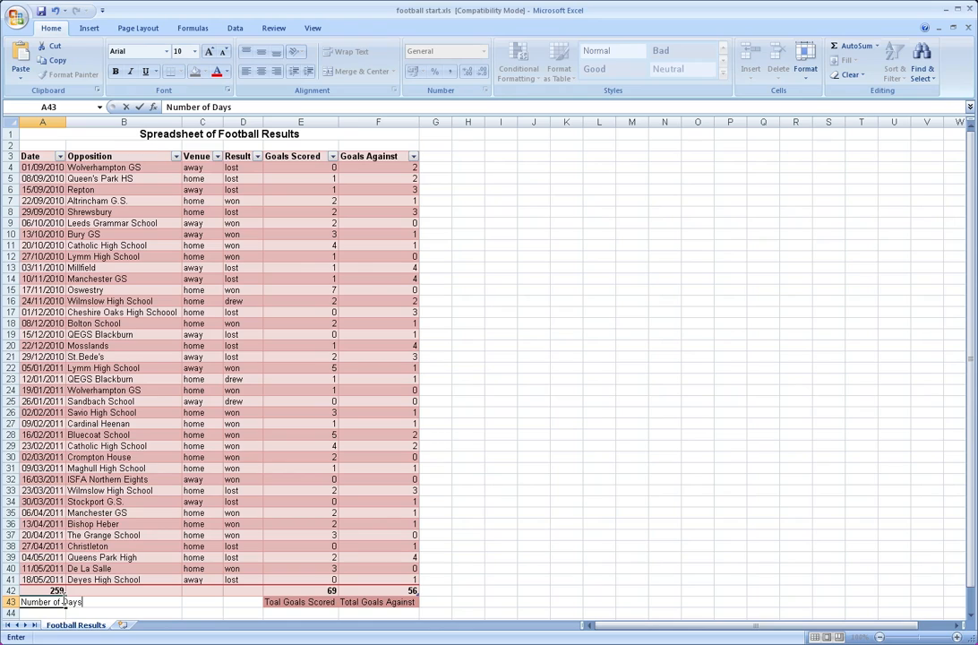
pyautogui.press('Return')
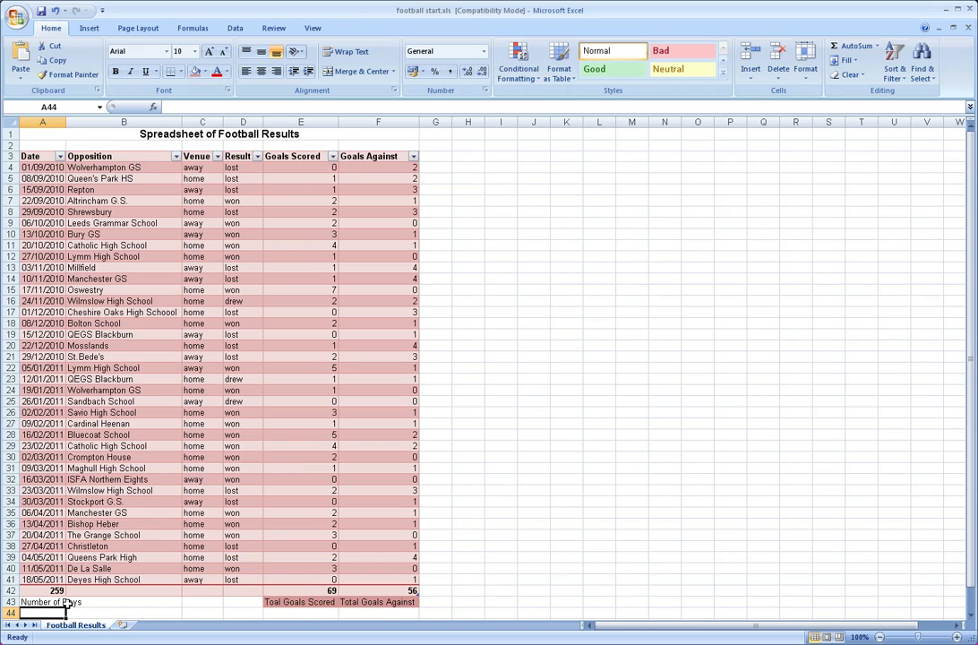
# Apply the same red fill to cells A43:D43 so that the label row is shaded across the table's width
pyautogui.click(59, 602)
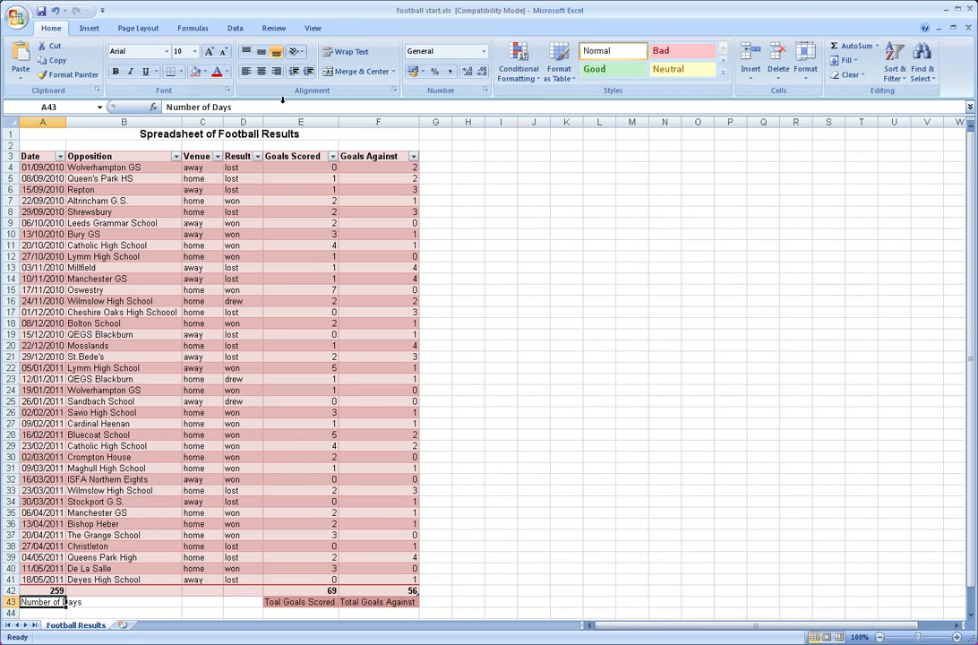
pyautogui.click(195, 72)
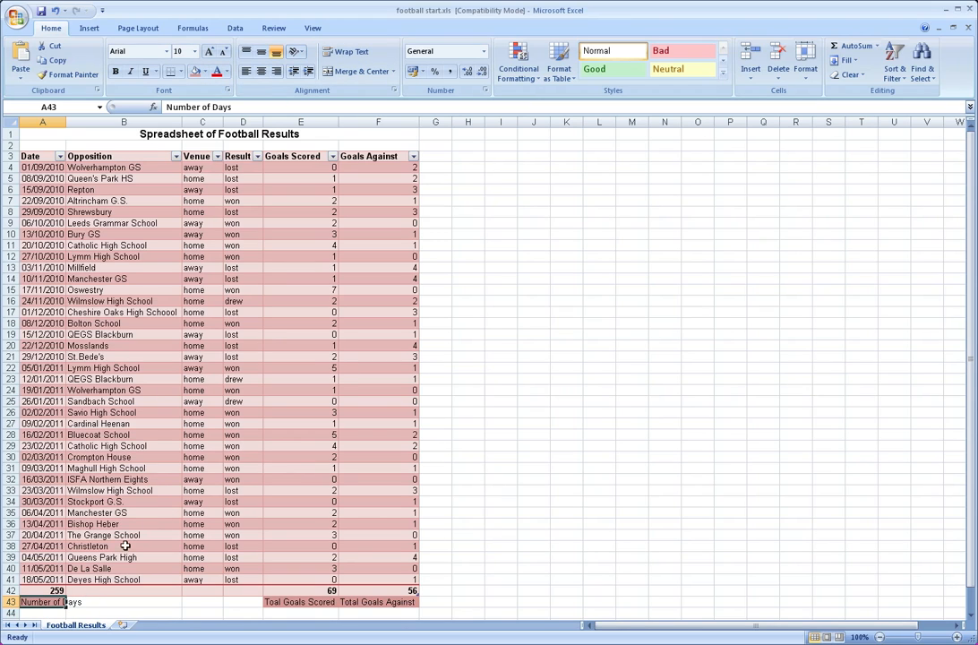
pyautogui.click(147, 599)
pyautogui.moveTo(147, 599); pyautogui.dragTo(229, 599)
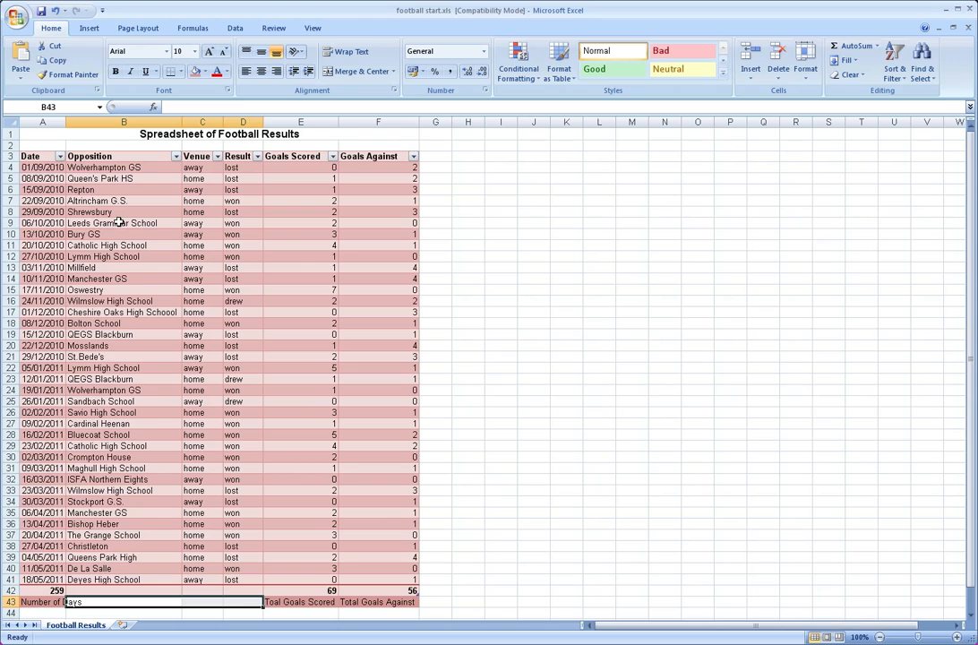
pyautogui.click(194, 71)
pyautogui.click(564, 400)
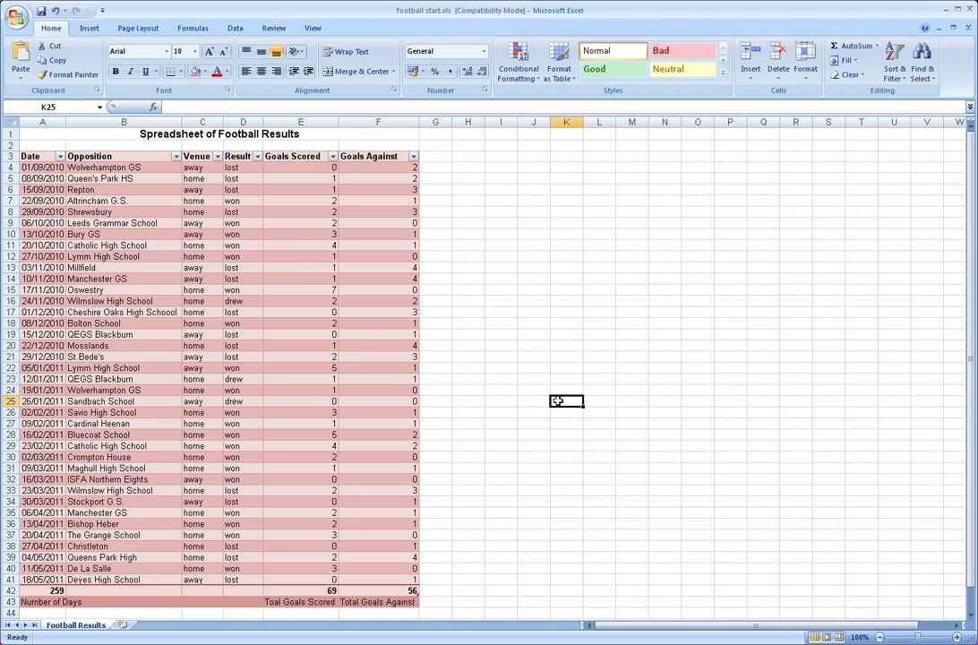
pyautogui.click(123, 601)
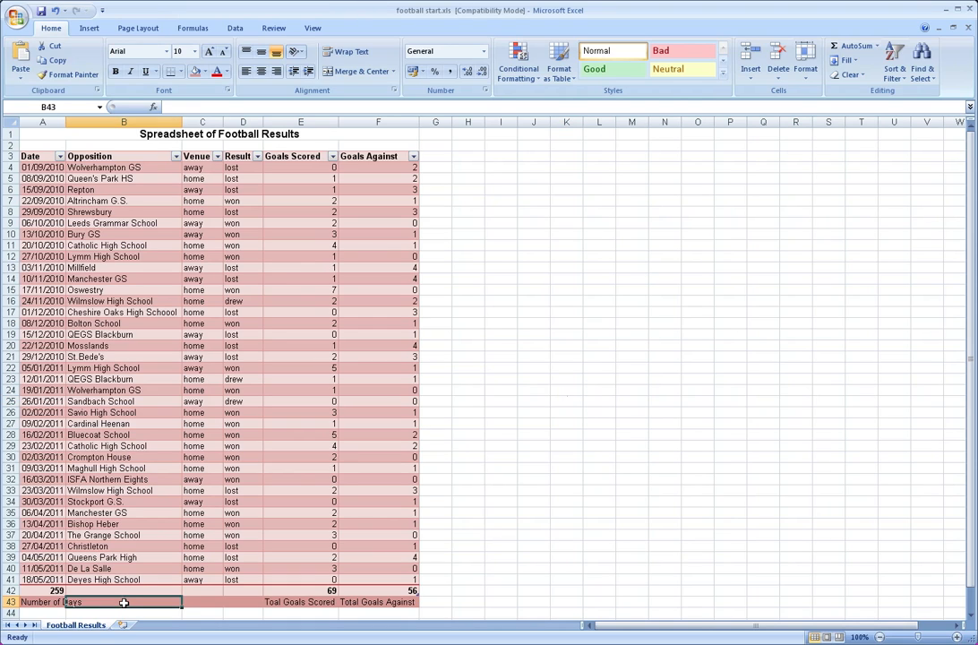
pyautogui.press('Up')
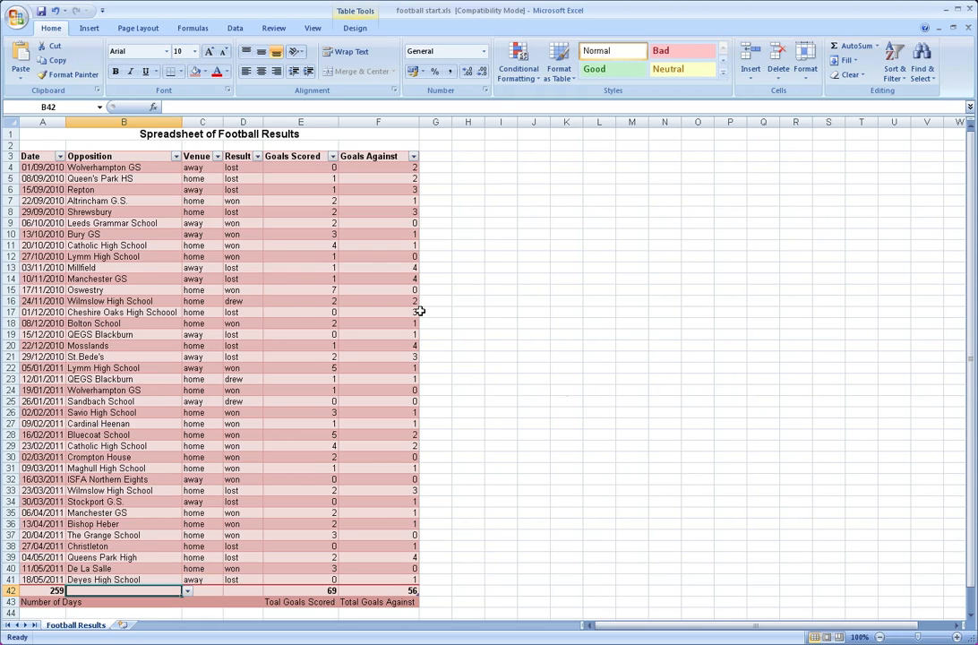
pyautogui.click(503, 333)
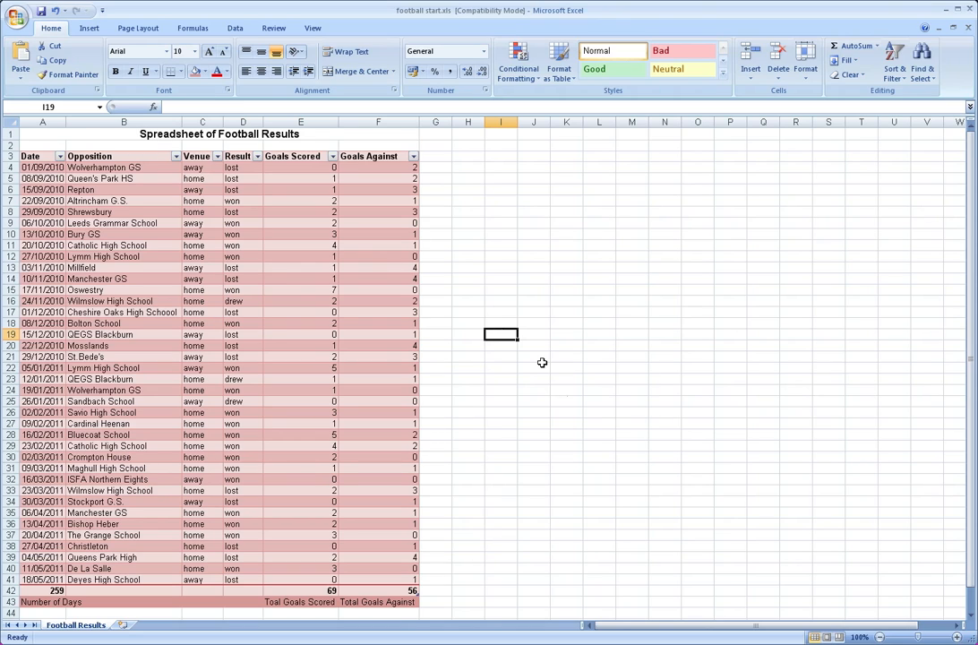
pyautogui.click(38, 589)
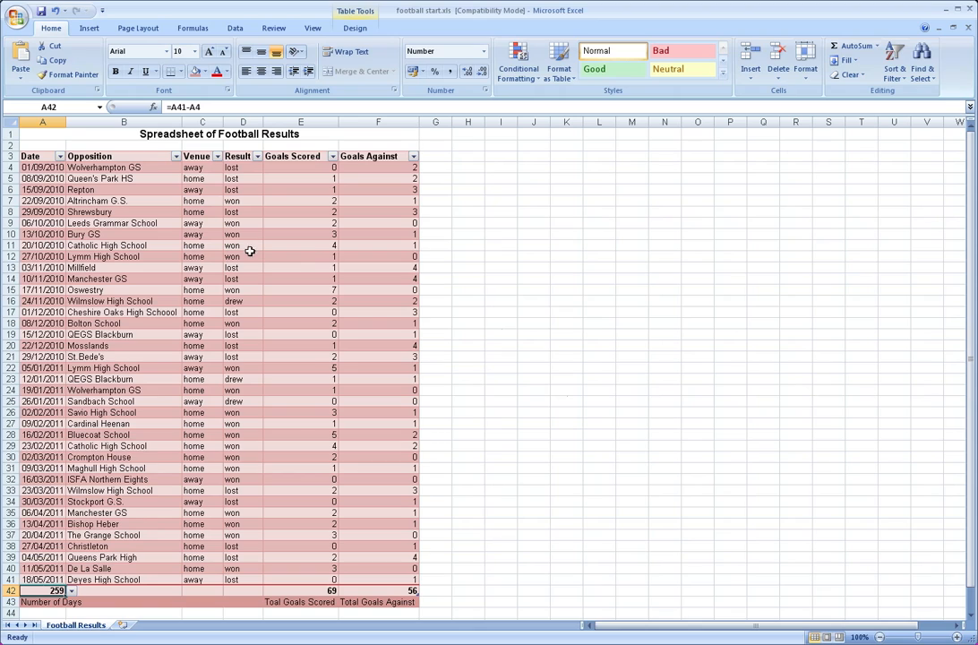
pyautogui.click(319, 589)
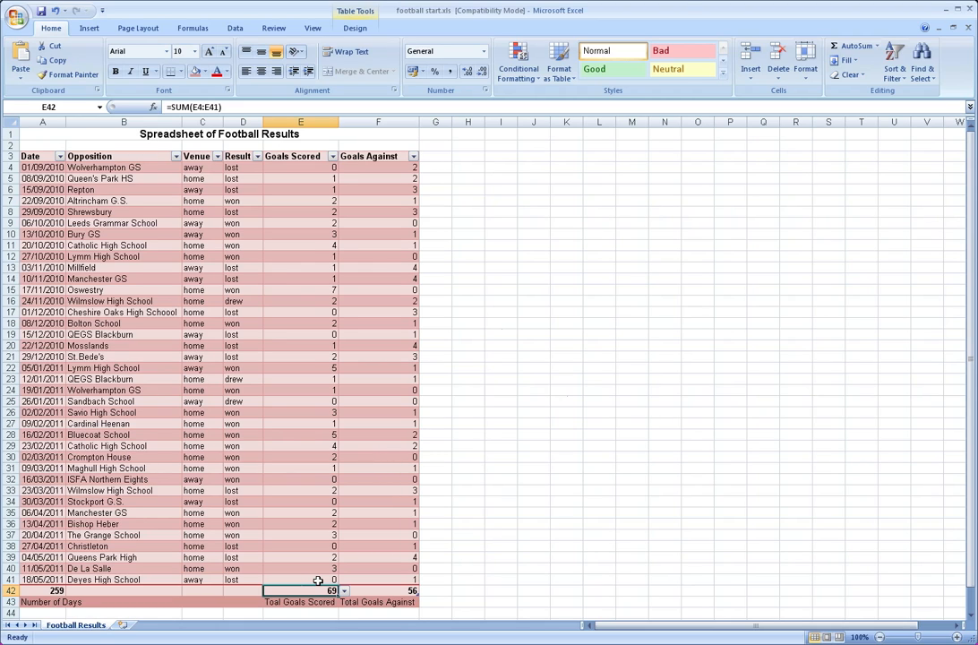
# Enter the label "Goal Difference" in cell H3 and widen column H to fit it
pyautogui.click(475, 158)
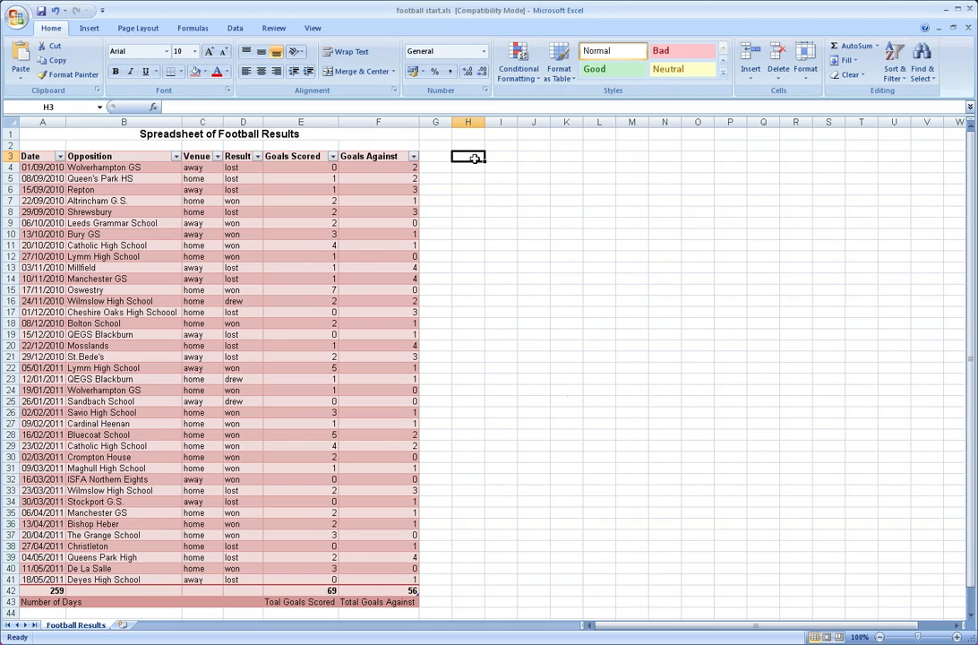
pyautogui.write('Goal')
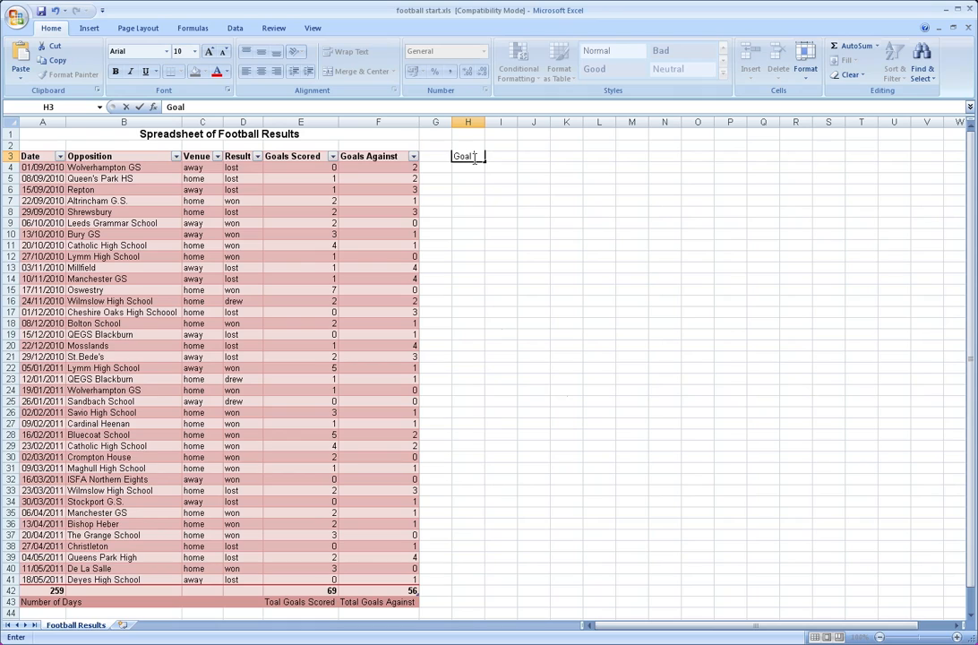
pyautogui.write(' Difference')
pyautogui.press('Return')
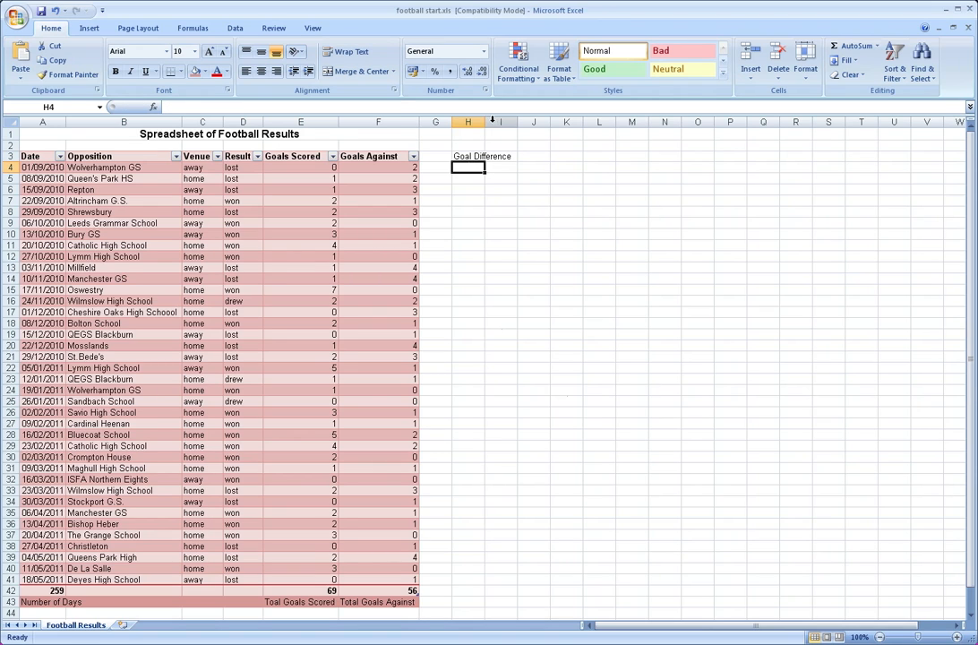
pyautogui.doubleClick(486, 121)
# Calculate the goal difference in cell I3 by subtracting total goals against from total goals scored with the formula =E42-F42
pyautogui.click(531, 156)
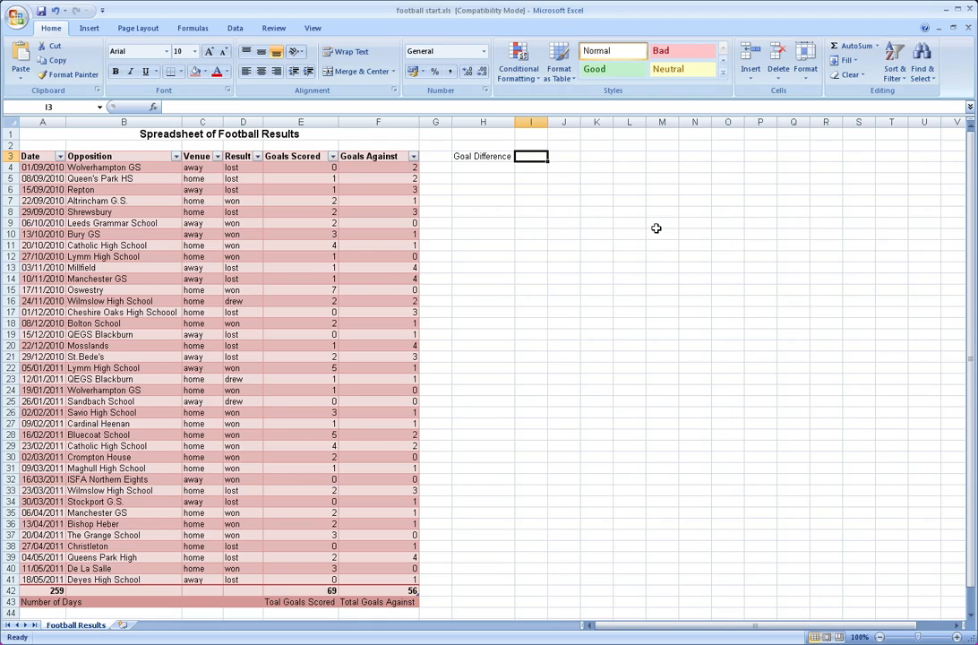
pyautogui.click(302, 591)
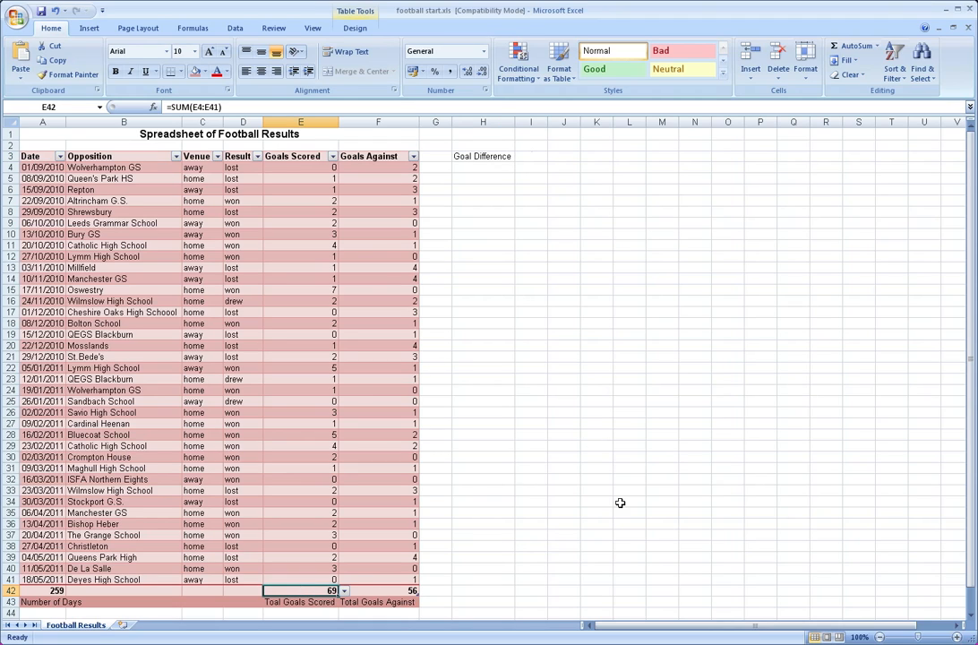
pyautogui.press('Right')
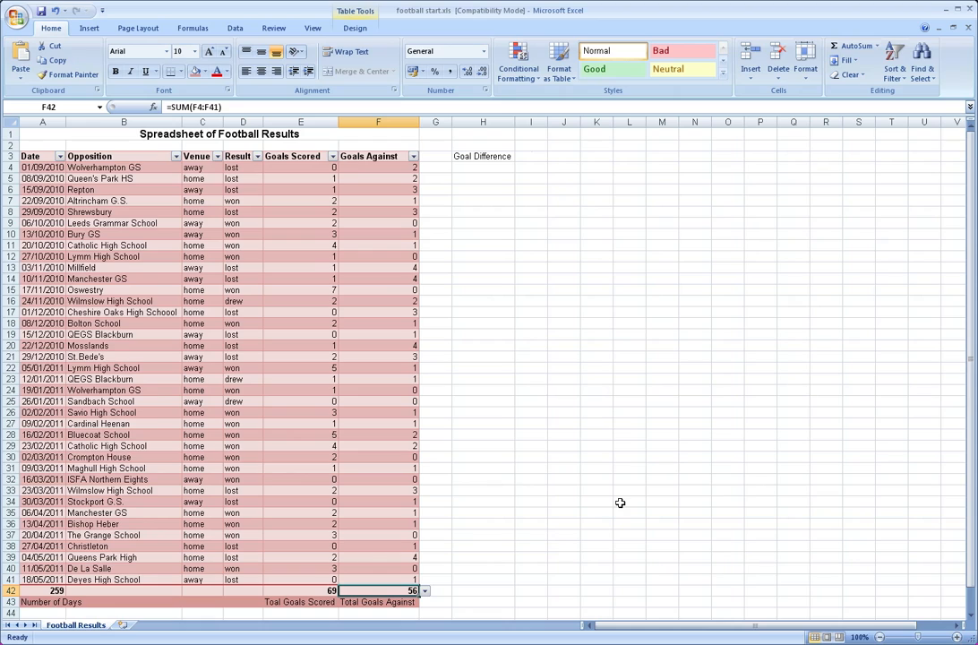
pyautogui.press('Left')
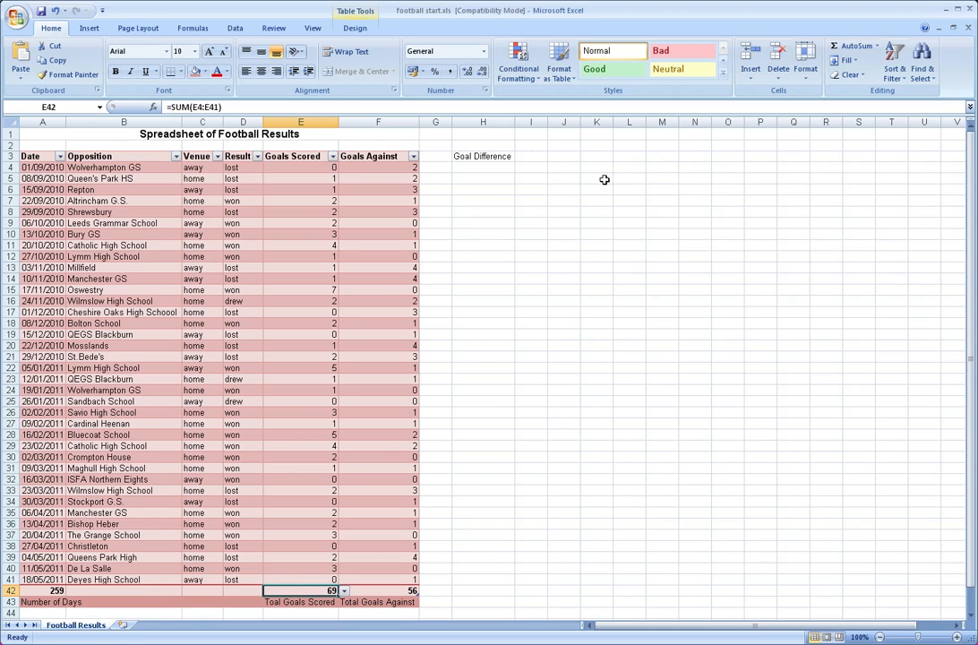
pyautogui.click(529, 156)
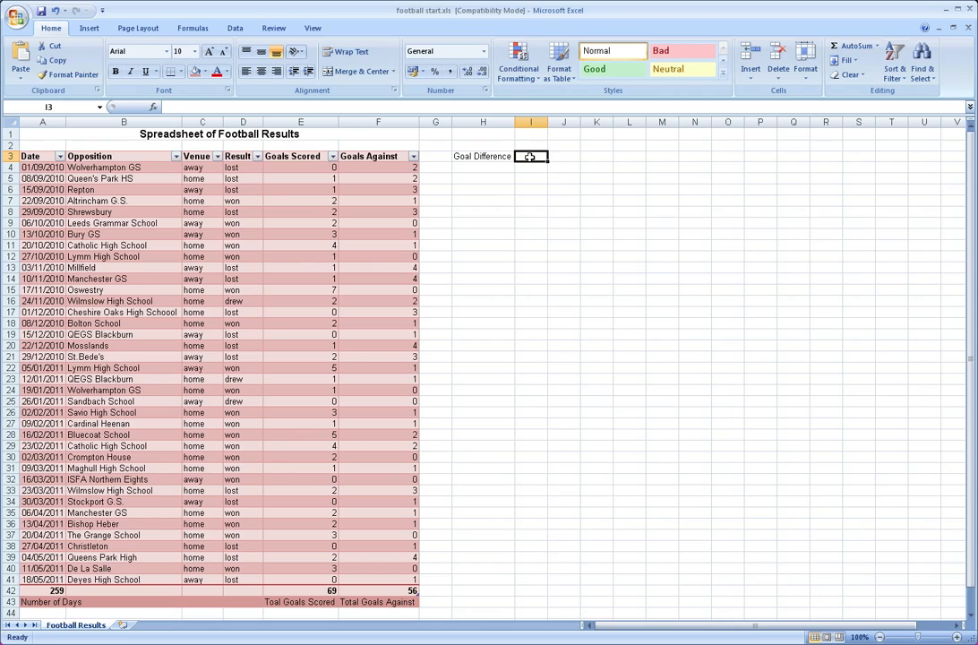
pyautogui.write('=')
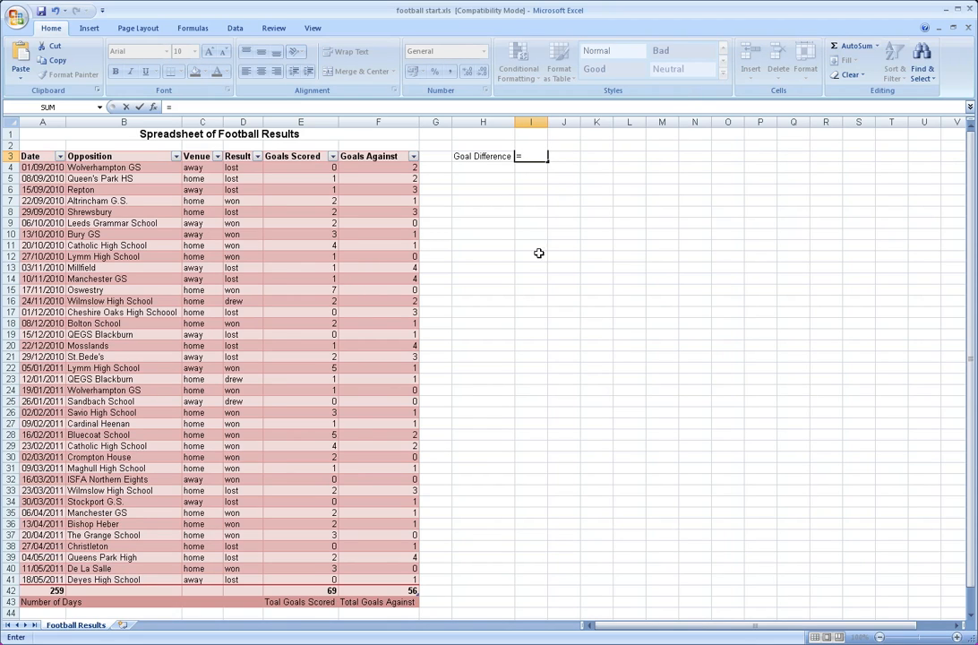
pyautogui.click(304, 591)
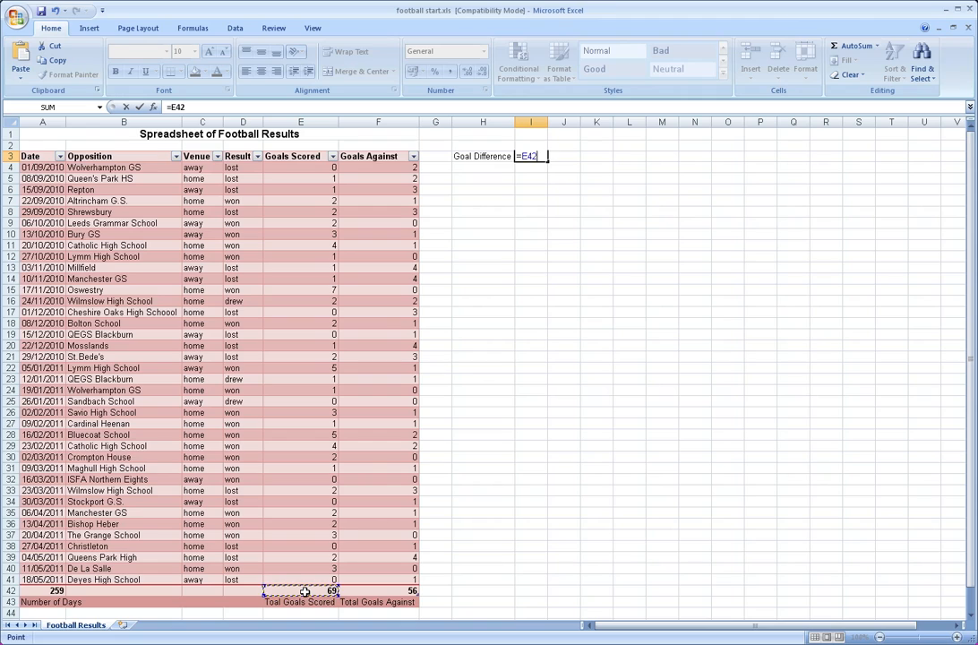
pyautogui.write('-')
pyautogui.click(360, 591)
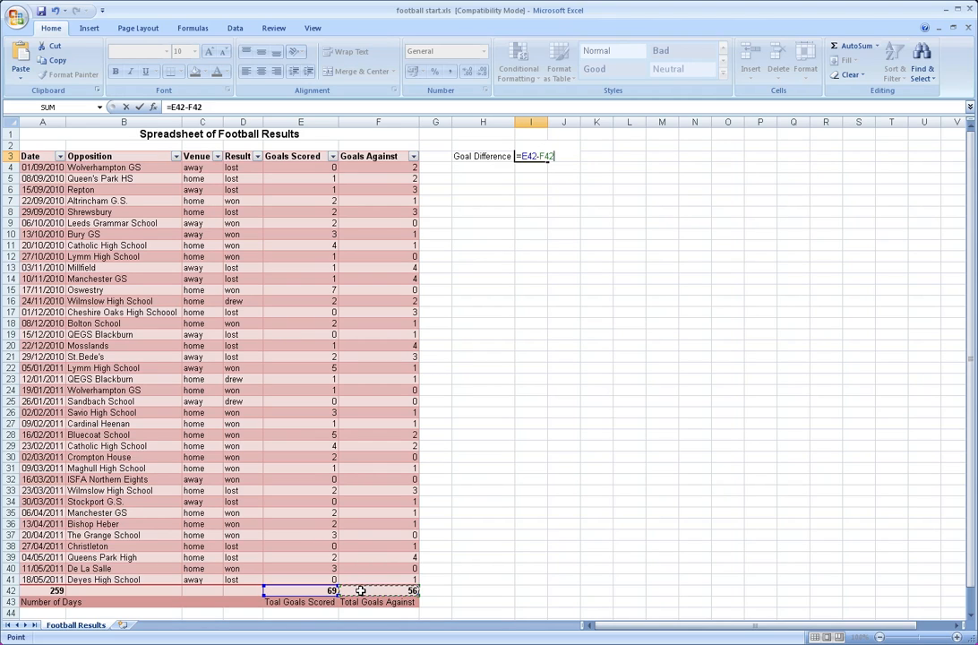
pyautogui.press('Return')
pyautogui.press('Up')
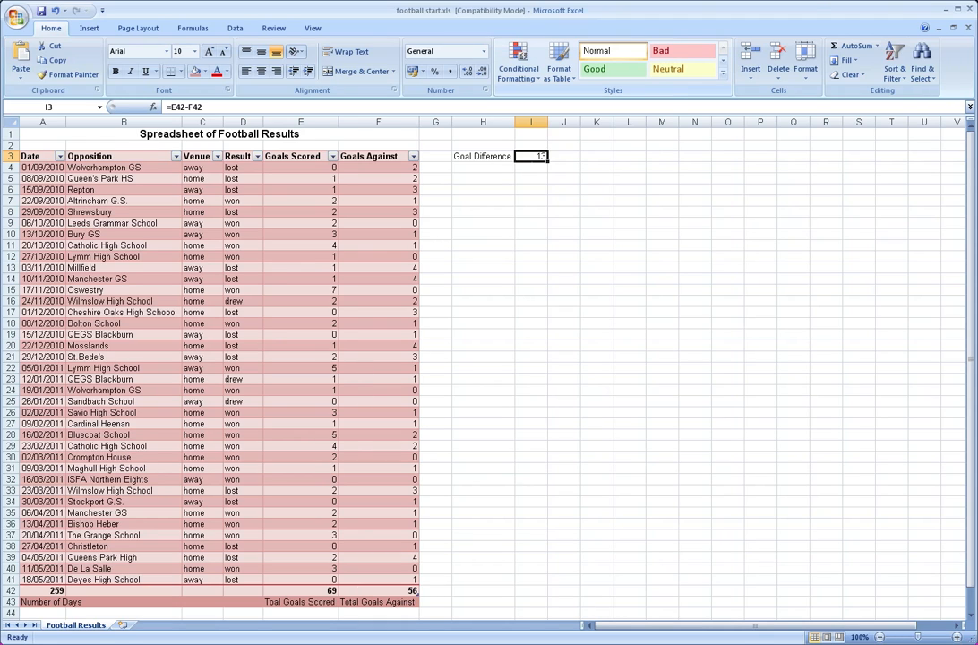
# Look through the match rows of the table, going along the first match and down the Date column
pyautogui.click(661, 1)
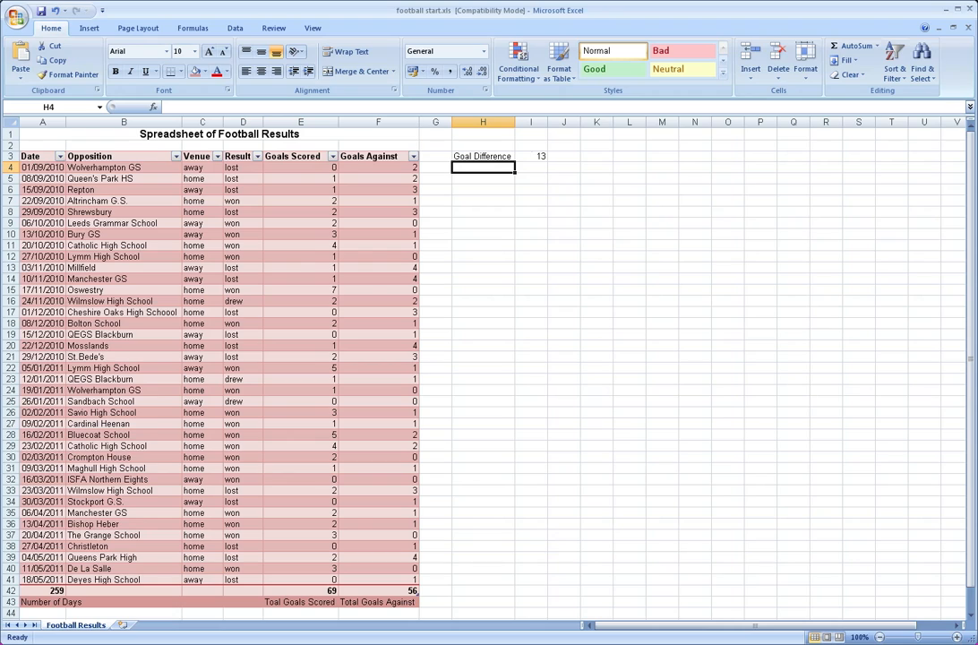
pyautogui.press('Left')
pyautogui.press('Left')
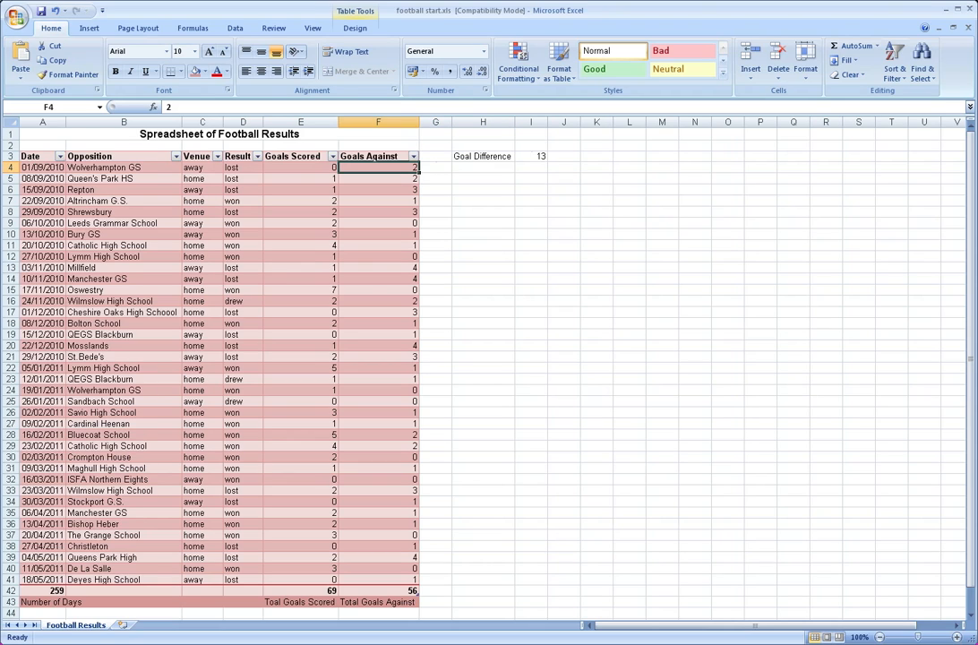
pyautogui.press('Left')
pyautogui.press('Left')
pyautogui.press('Left')
pyautogui.press('Left')
pyautogui.press('Left')
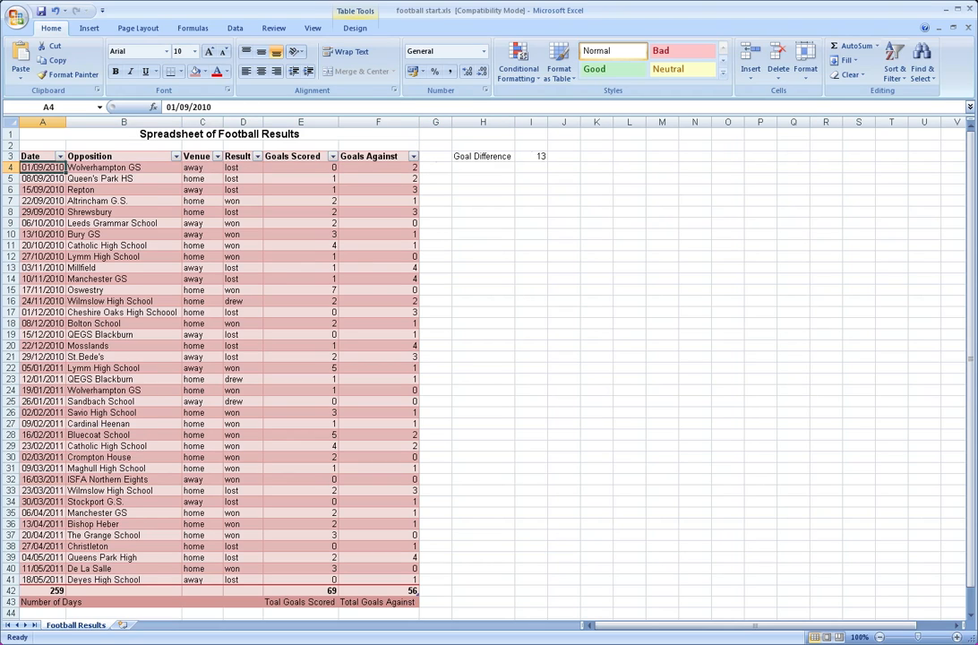
pyautogui.press('Down')
pyautogui.press('Down')
pyautogui.press('Down')
pyautogui.press('Down')
pyautogui.press('Down')
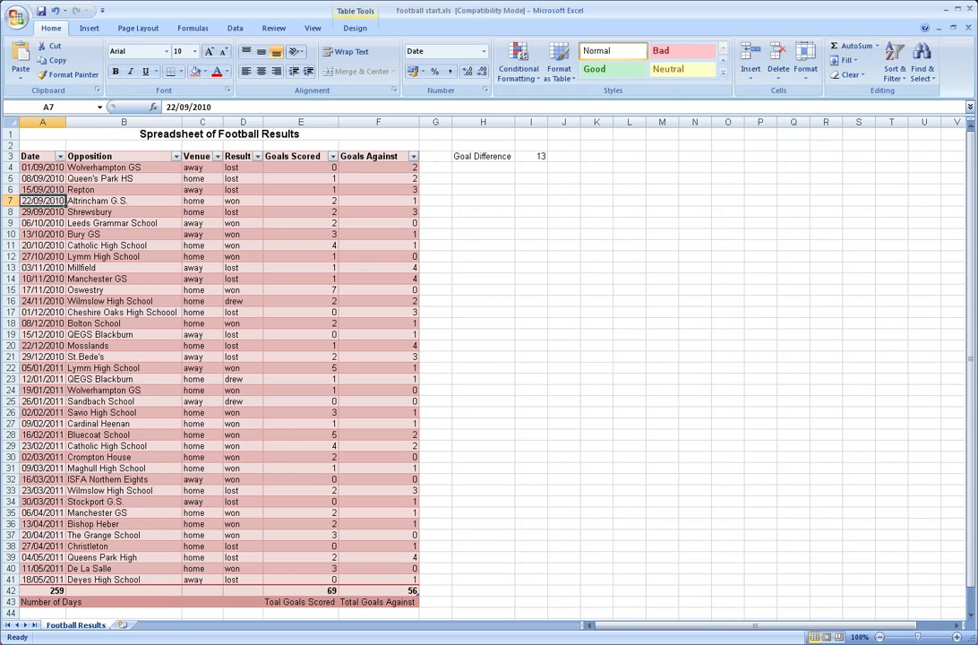
pyautogui.press('Down')
pyautogui.press('Down')
pyautogui.press('Down')
pyautogui.press('Down')
pyautogui.press('Down')
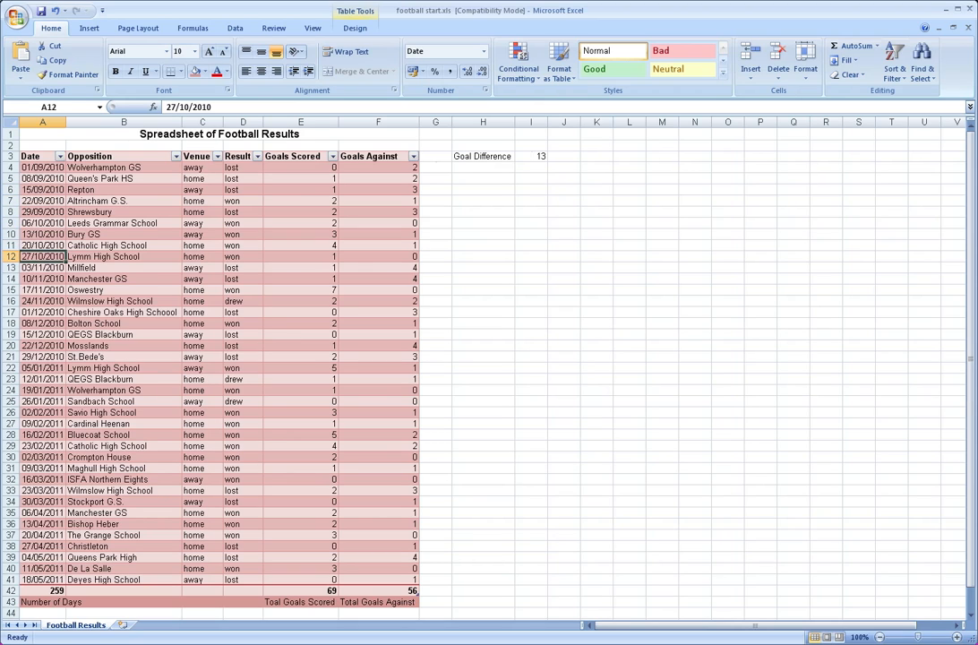
pyautogui.press('Up')
pyautogui.press('Up')
pyautogui.press('Up')
pyautogui.press('Up')
pyautogui.press('Up')
pyautogui.press('Up')
pyautogui.press('Up')
pyautogui.press('Up')
pyautogui.press('Up')
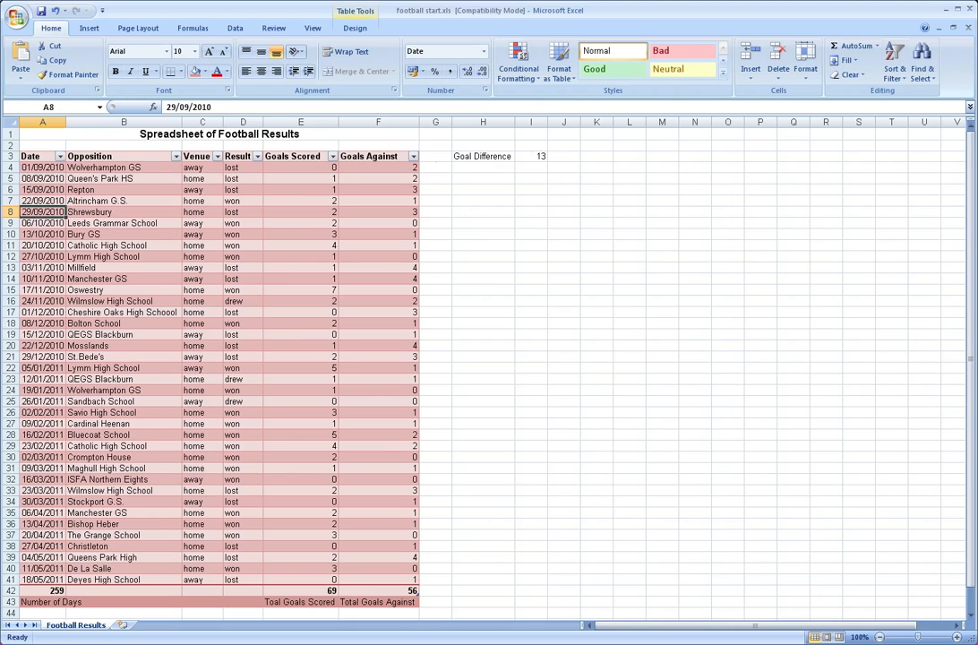
pyautogui.press('Up')
pyautogui.press('Right')
pyautogui.press('Right')
pyautogui.press('Right')
pyautogui.press('Right')
pyautogui.press('Right')
pyautogui.press('Right')
pyautogui.press('Right')
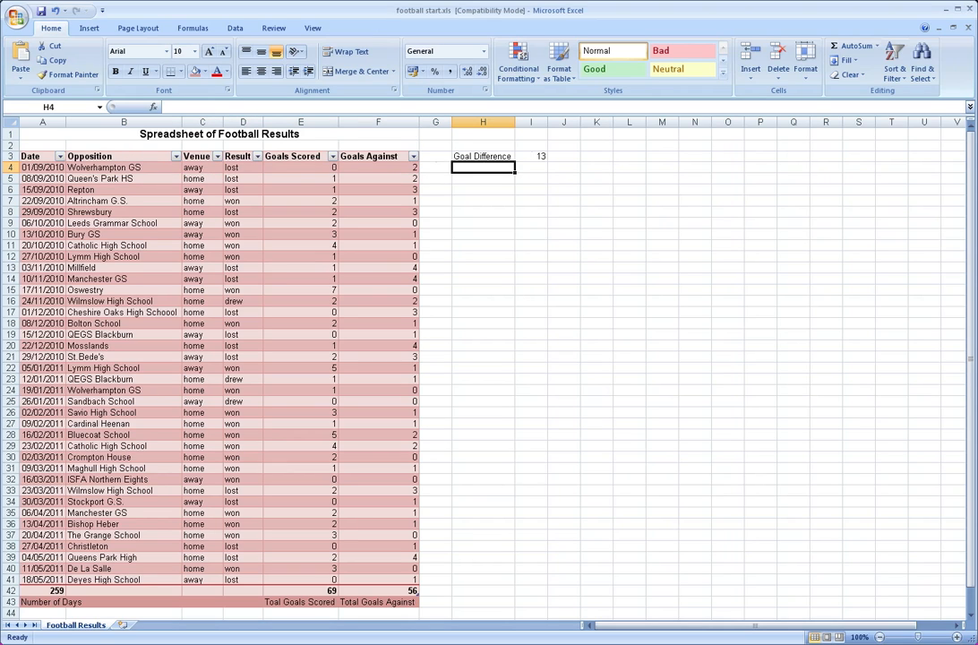
# Enter the label "Number of Games Played" in cell H4 and widen column H to fit it
pyautogui.write('Number o')
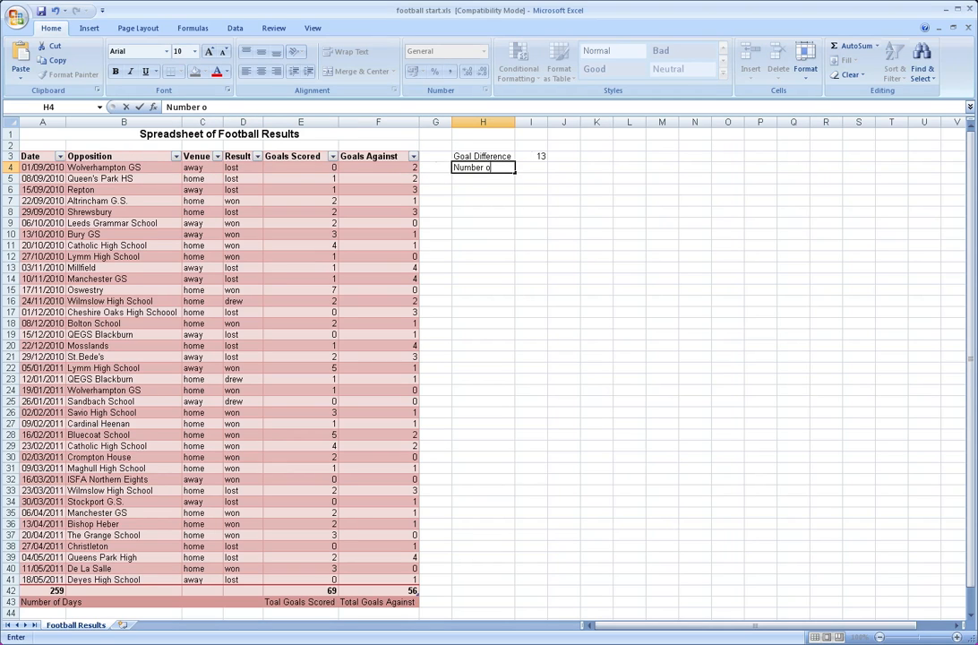
pyautogui.write('f GAmes PLa')
pyautogui.press('BackSpace')
pyautogui.press('BackSpace')
pyautogui.write('La')
pyautogui.press('BackSpace')
pyautogui.press('BackSpace')
pyautogui.write('layed')
pyautogui.press('Return')
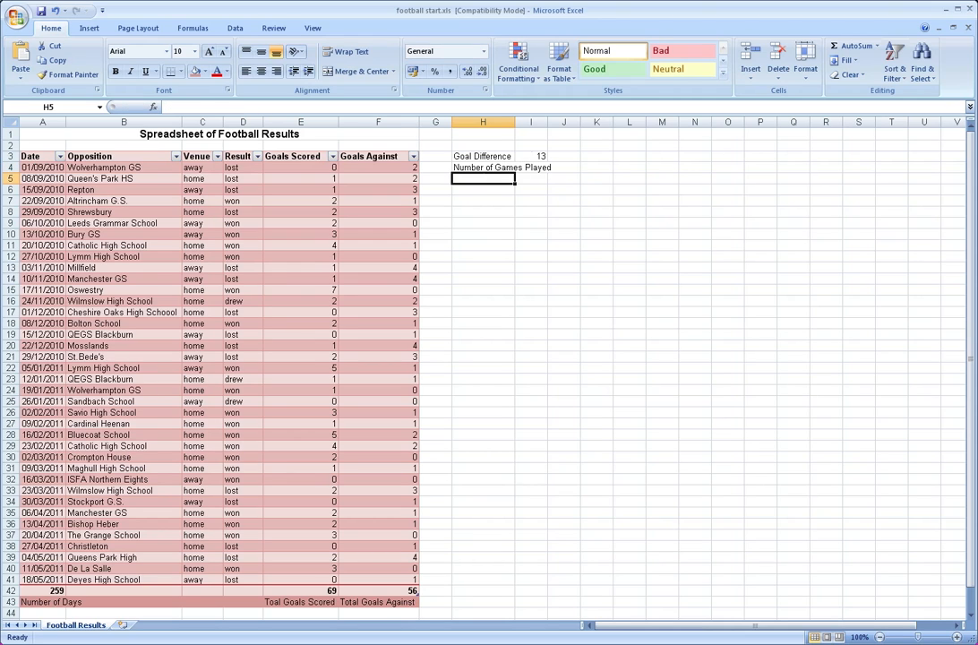
pyautogui.doubleClick(516, 121)
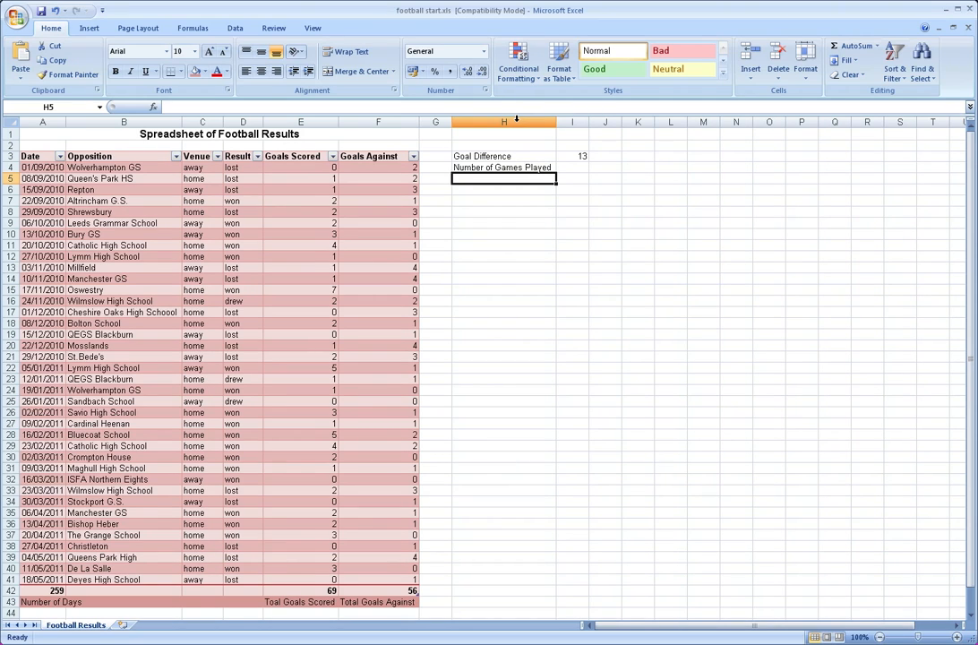
# Count the games played in cell I4 by using the COUNT function on the Goals Scored range E4:E41
pyautogui.click(583, 167)
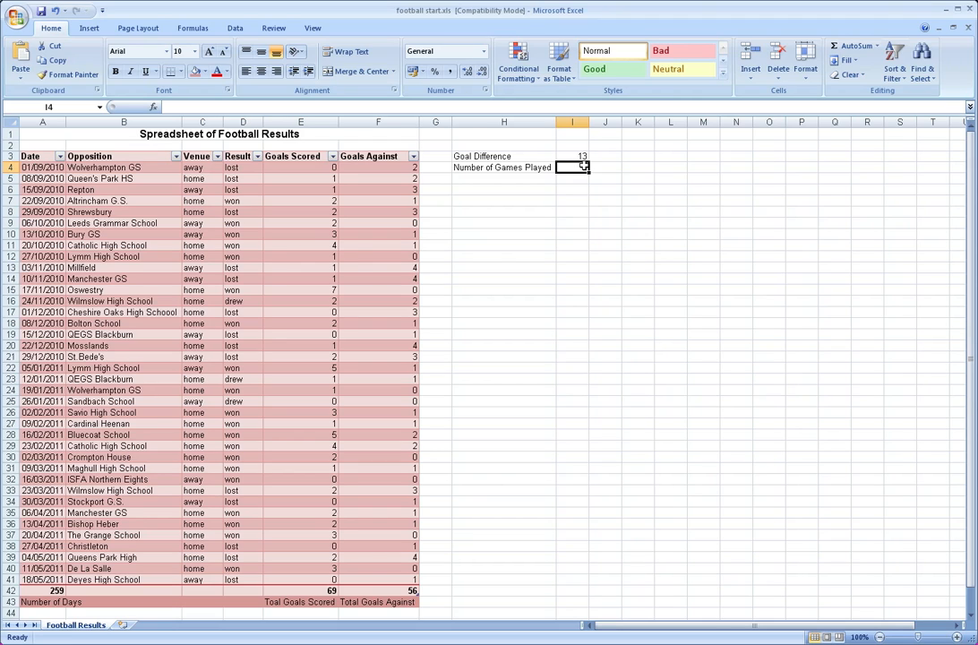
pyautogui.write('=')
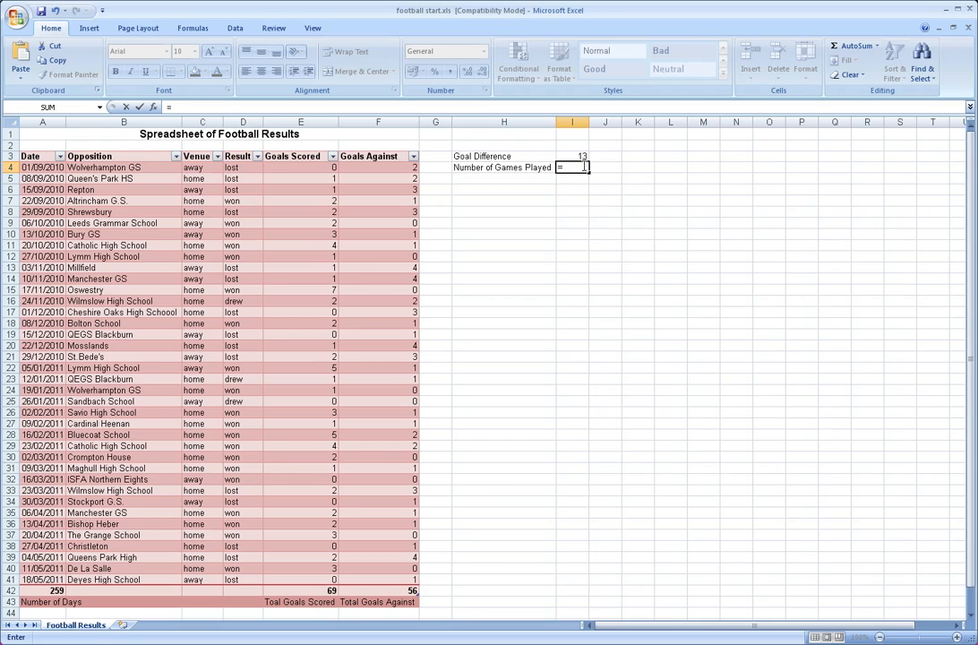
pyautogui.write('count')
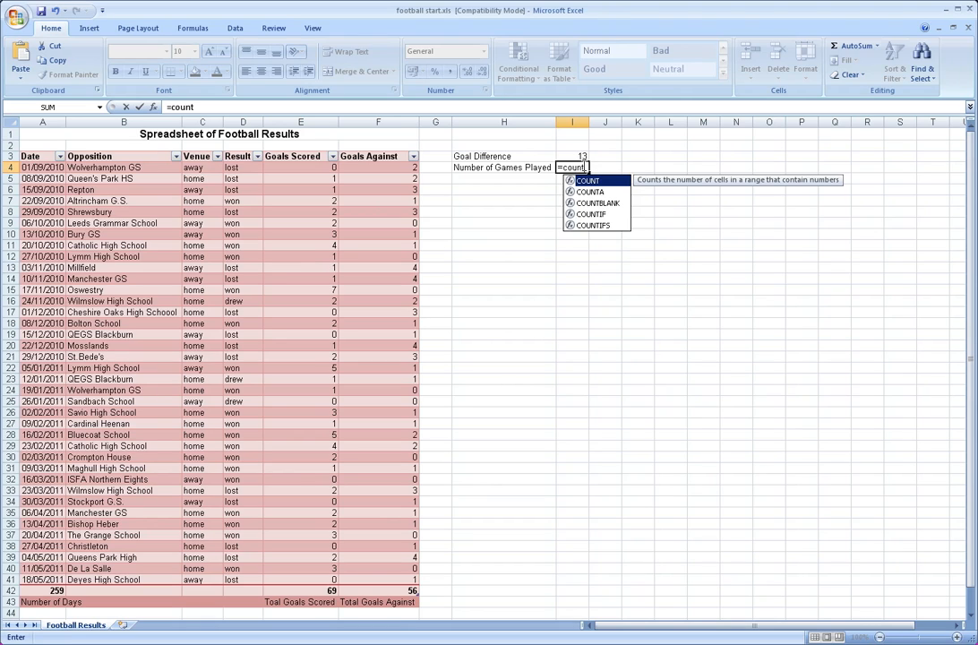
pyautogui.press('Down')
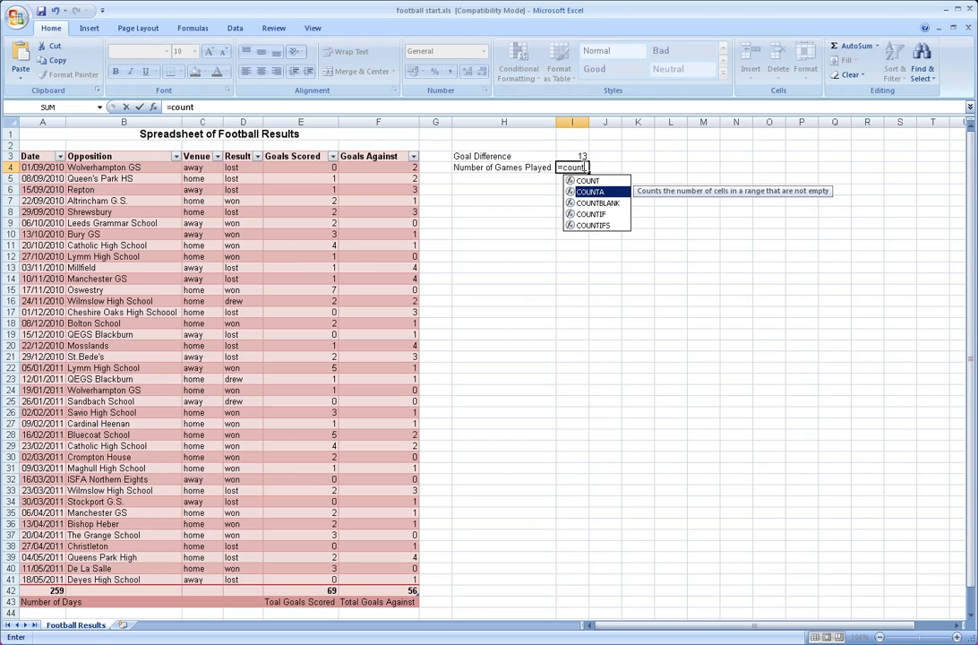
pyautogui.press('Up')
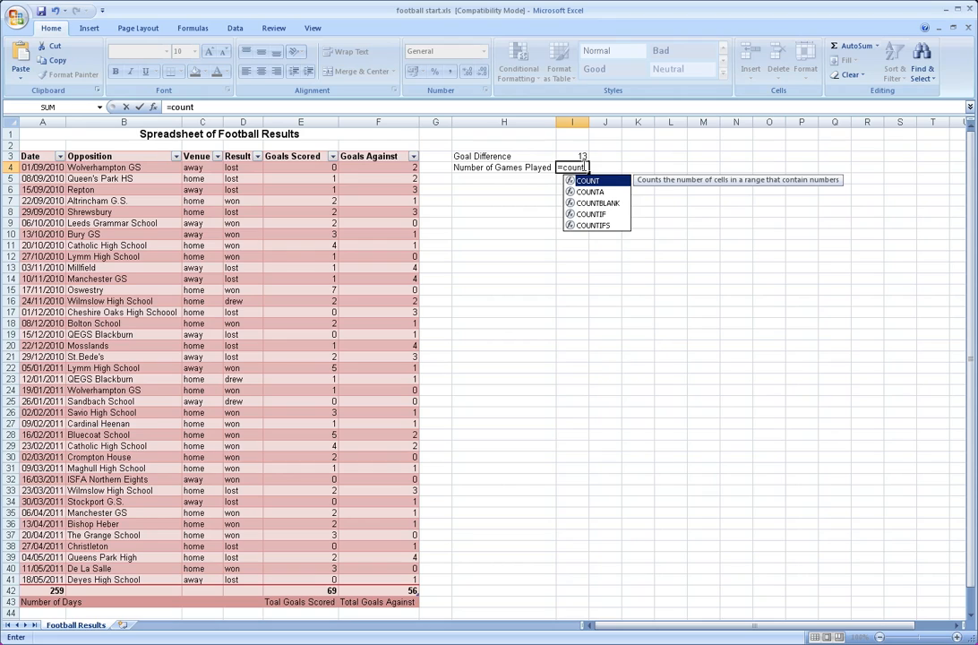
pyautogui.write('(')
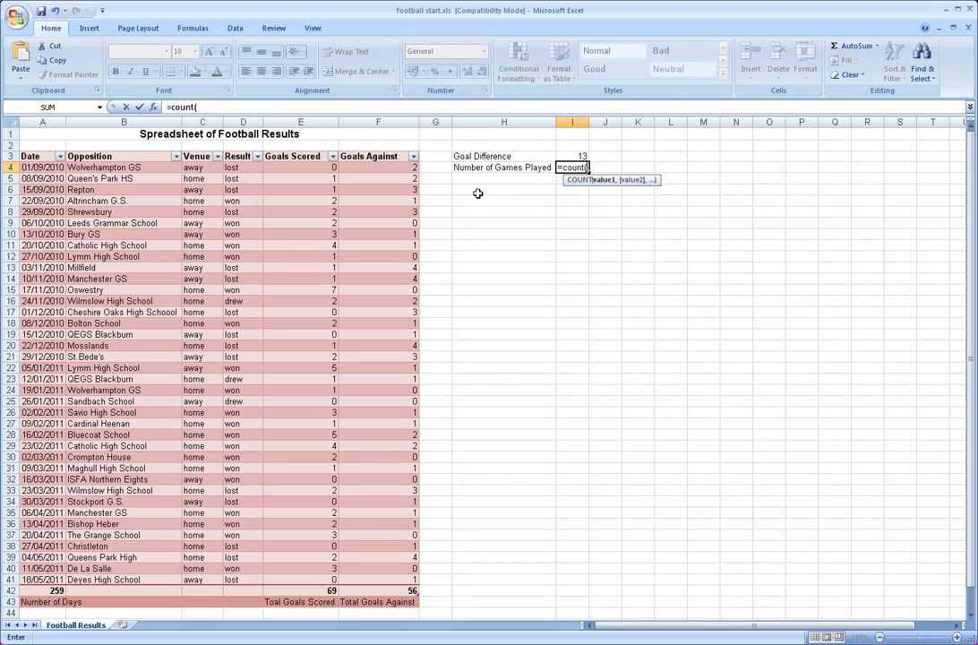
pyautogui.moveTo(304, 164); pyautogui.dragTo(300, 574)
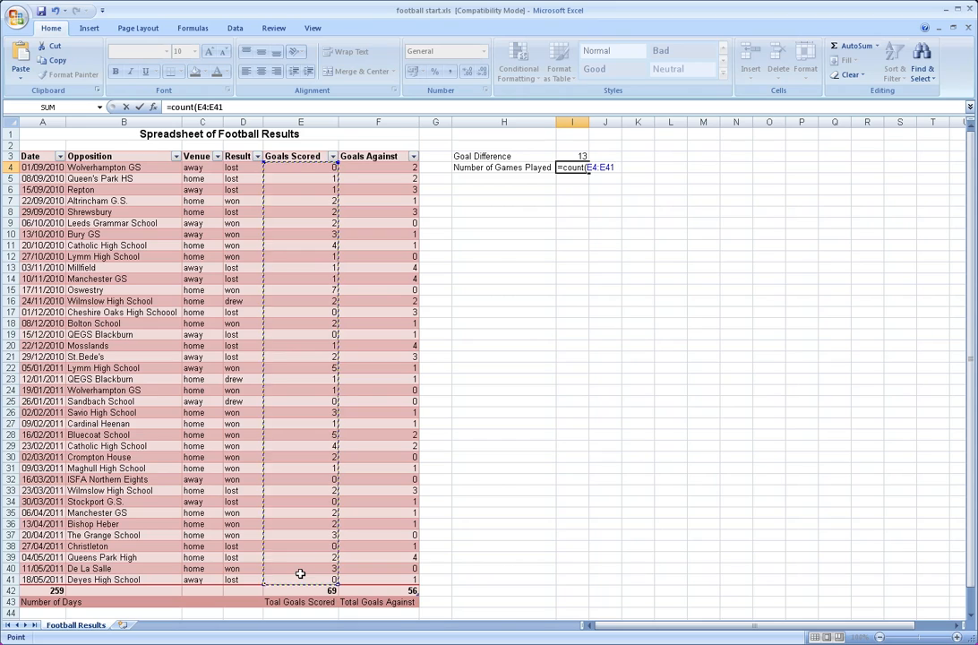
pyautogui.press('Return')
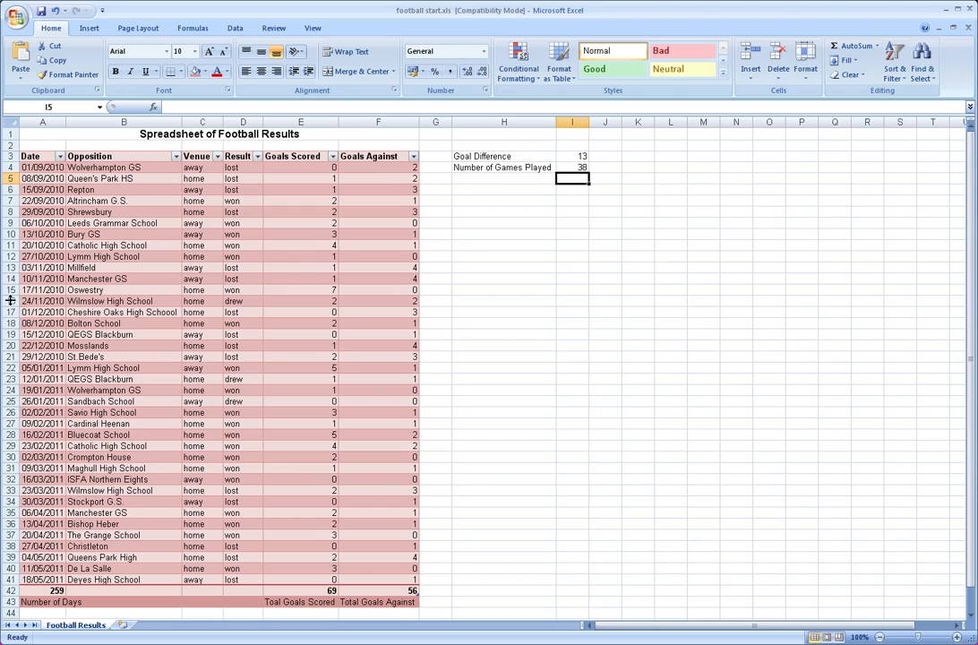
# Review the games-played formula in cell I4 and examine the won matches down the Result column
pyautogui.click(11, 168)
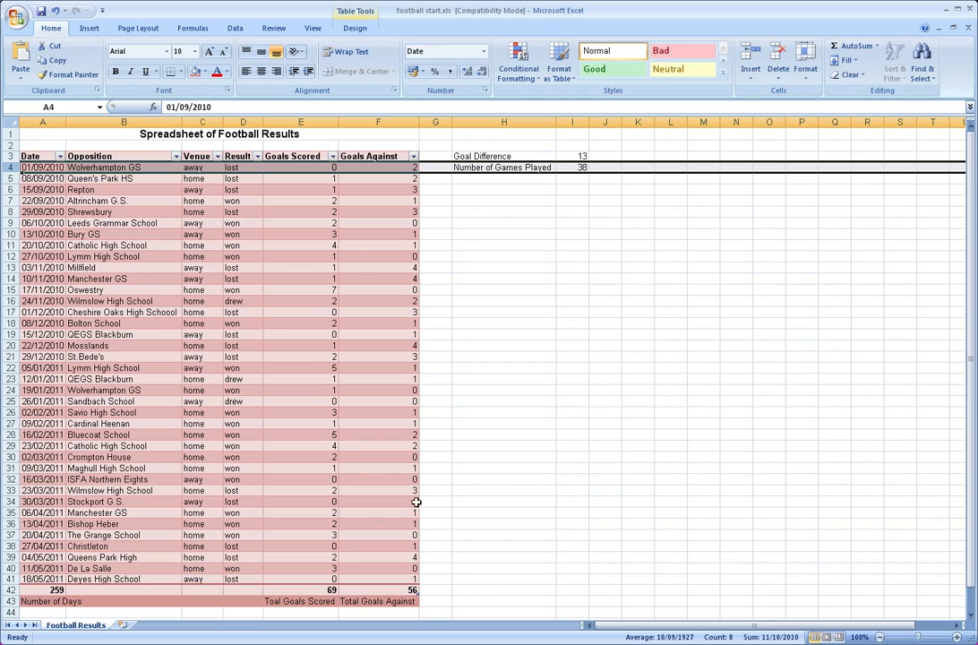
pyautogui.click(543, 179)
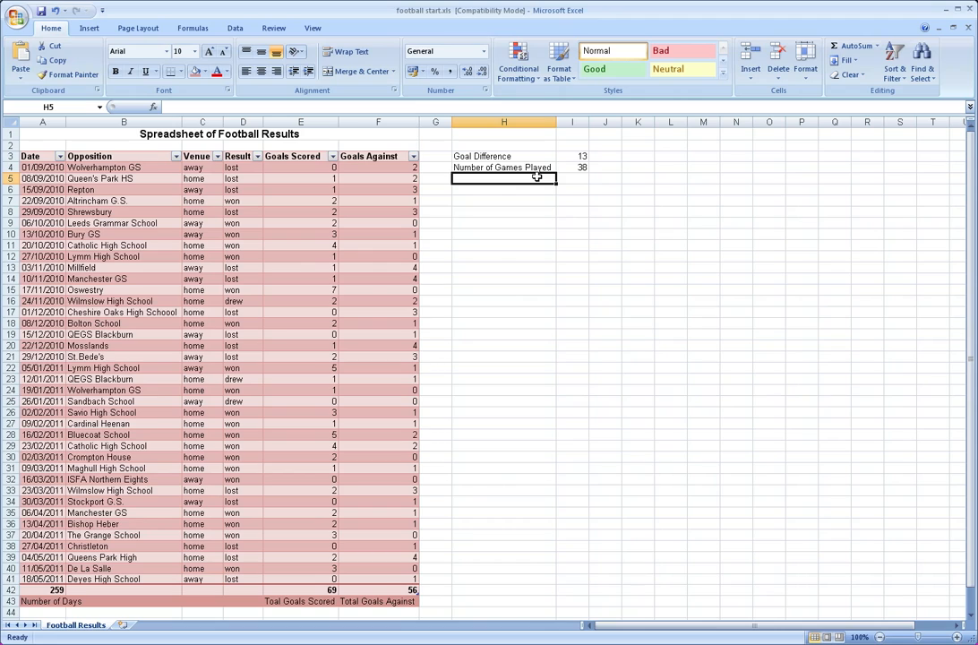
pyautogui.press('Up')
pyautogui.press('Right')
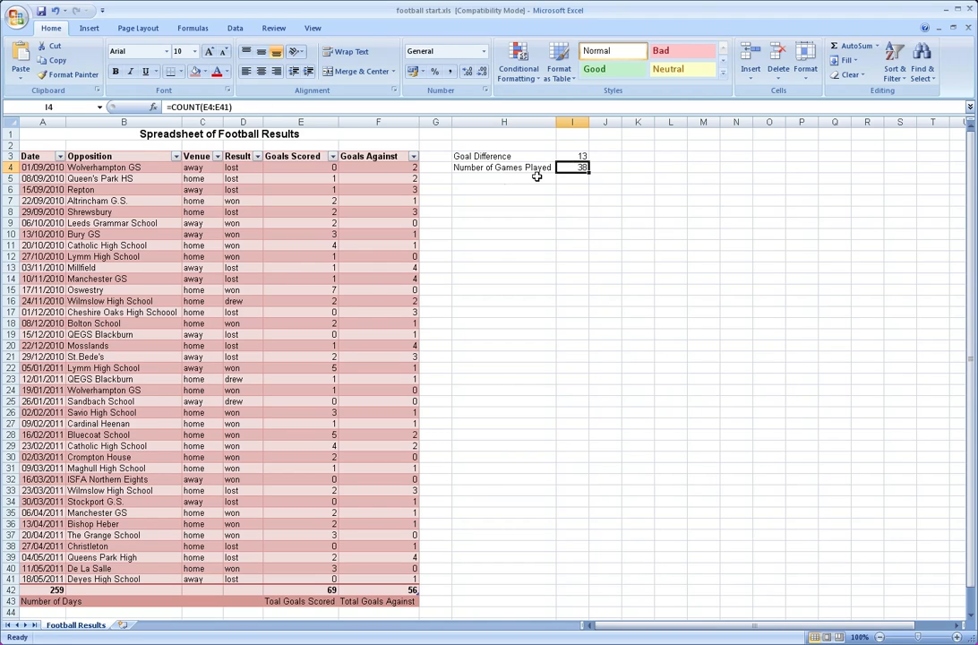
pyautogui.press('Left')
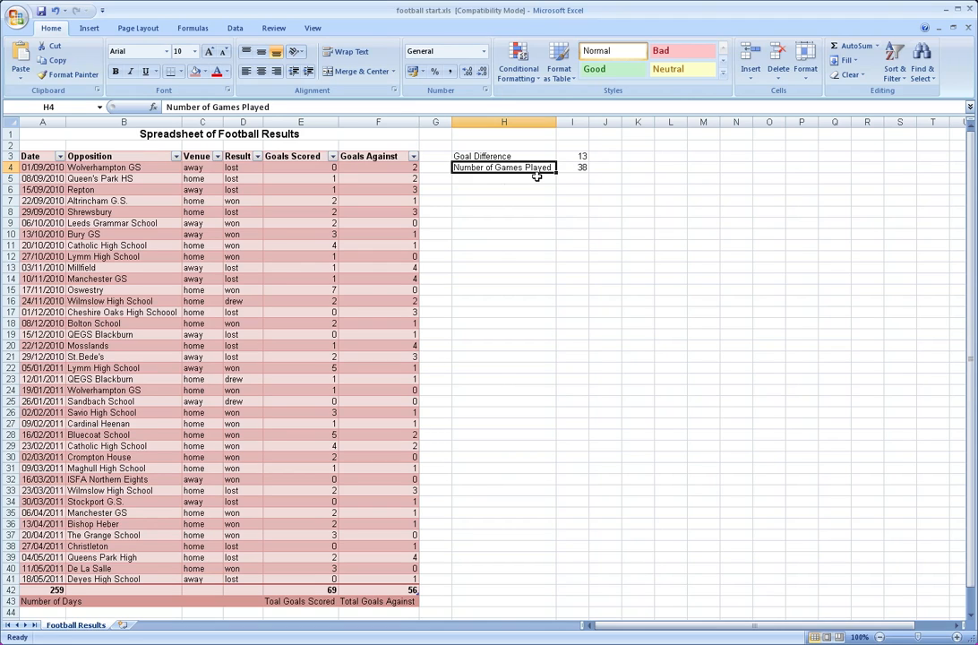
pyautogui.press('Down')
pyautogui.press('Down')
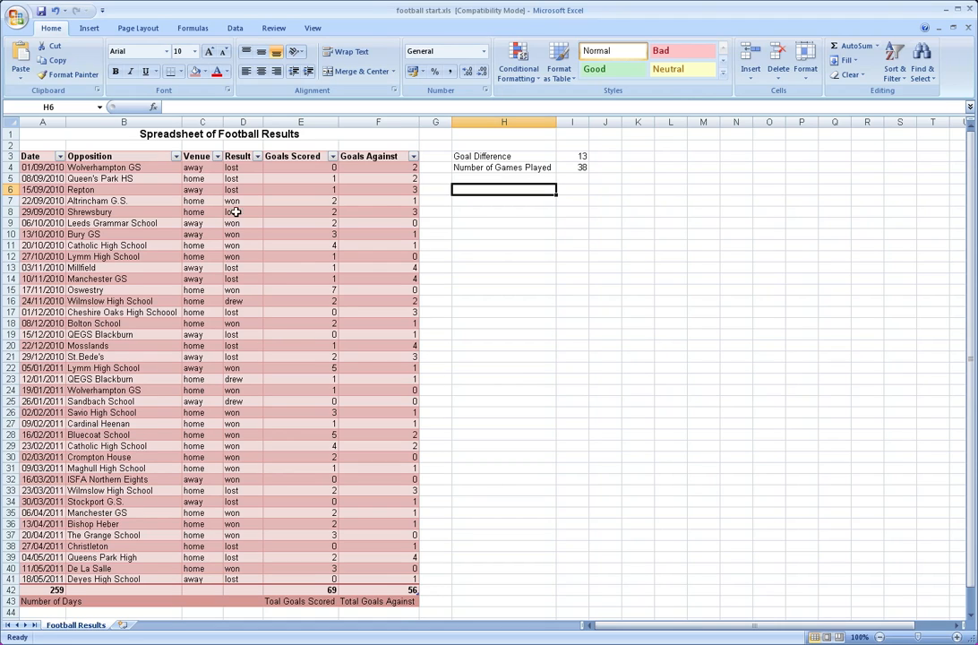
pyautogui.click(235, 167)
pyautogui.click(242, 200)
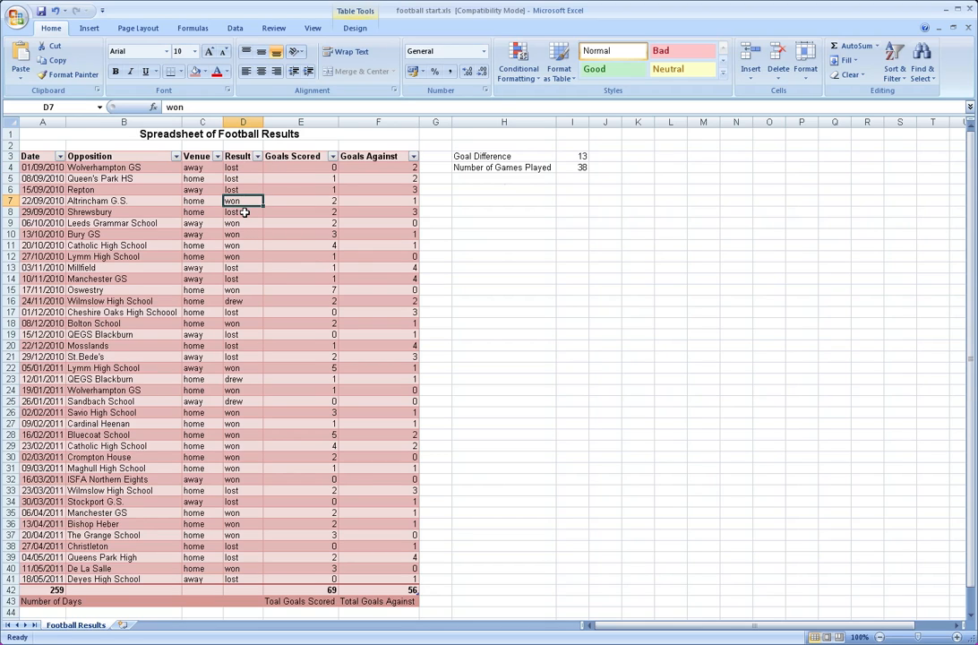
pyautogui.click(242, 223)
pyautogui.click(241, 234)
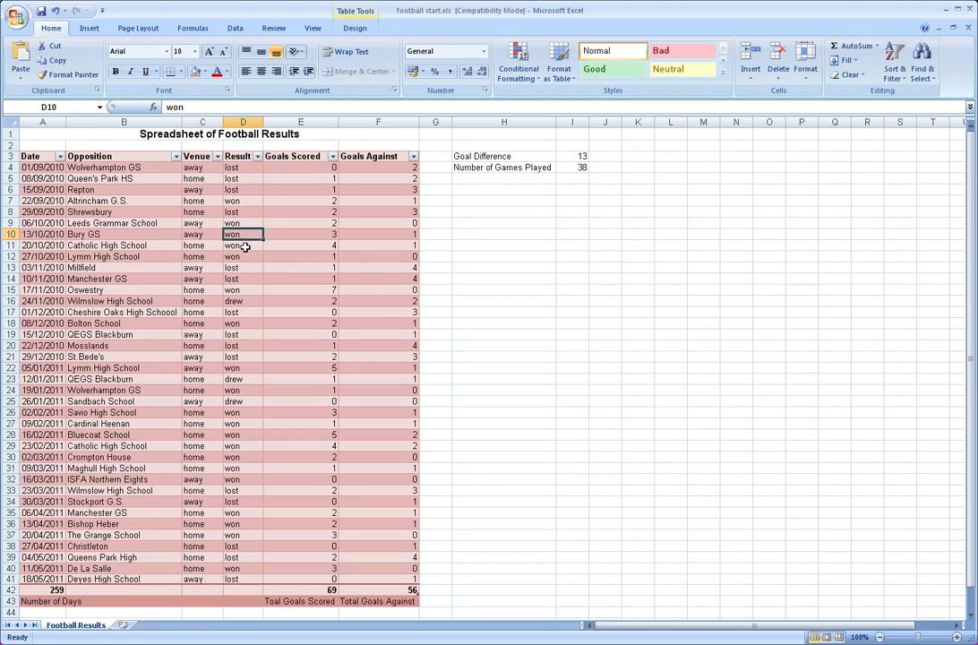
pyautogui.click(245, 246)
pyautogui.click(243, 256)
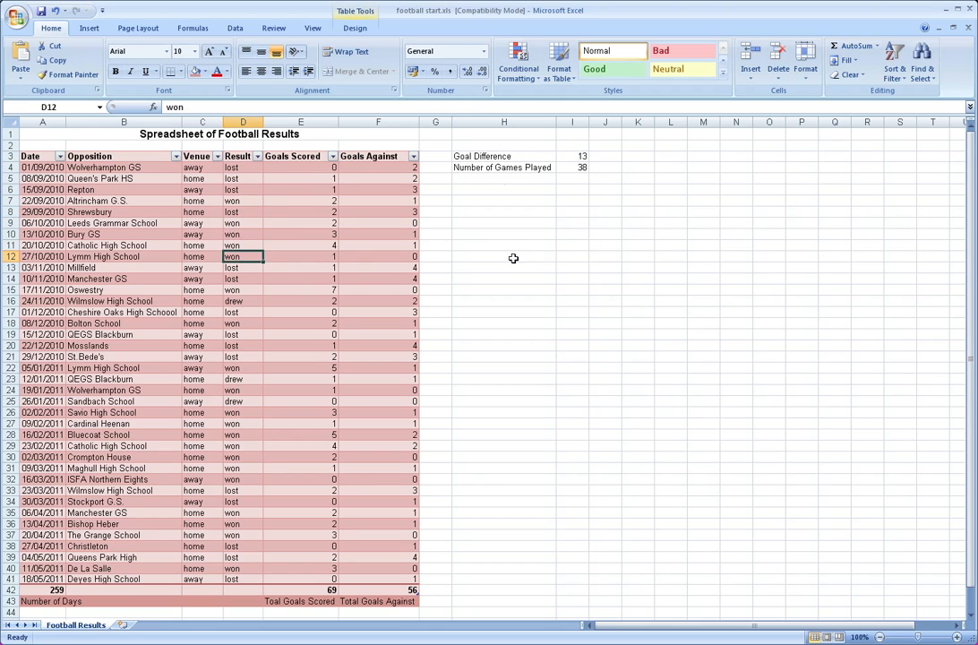
# Enter the label "Number of Games Won" in cell H6
pyautogui.click(504, 189)
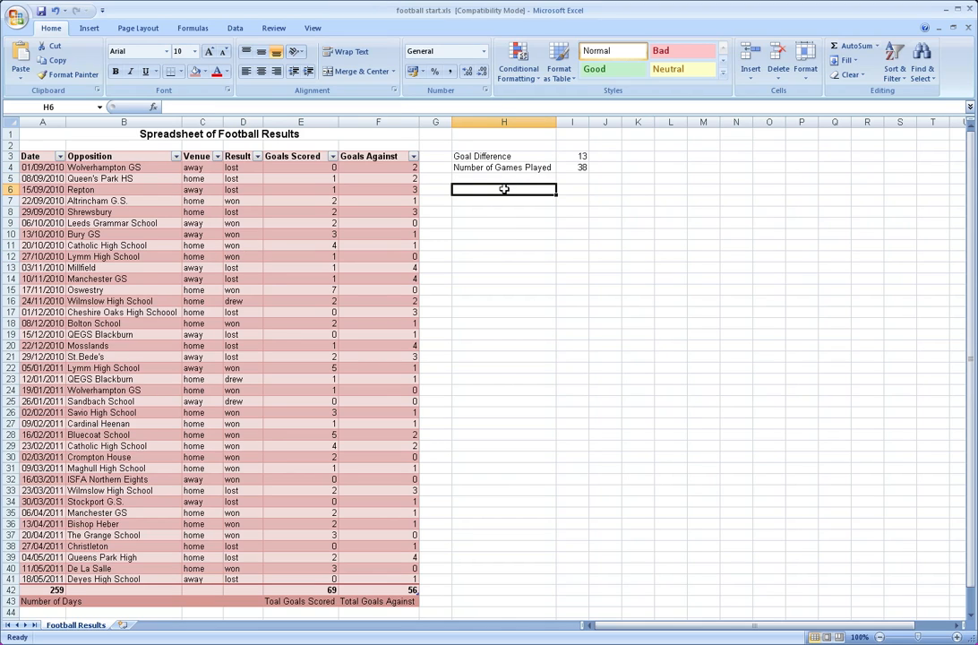
pyautogui.write('Number of G')
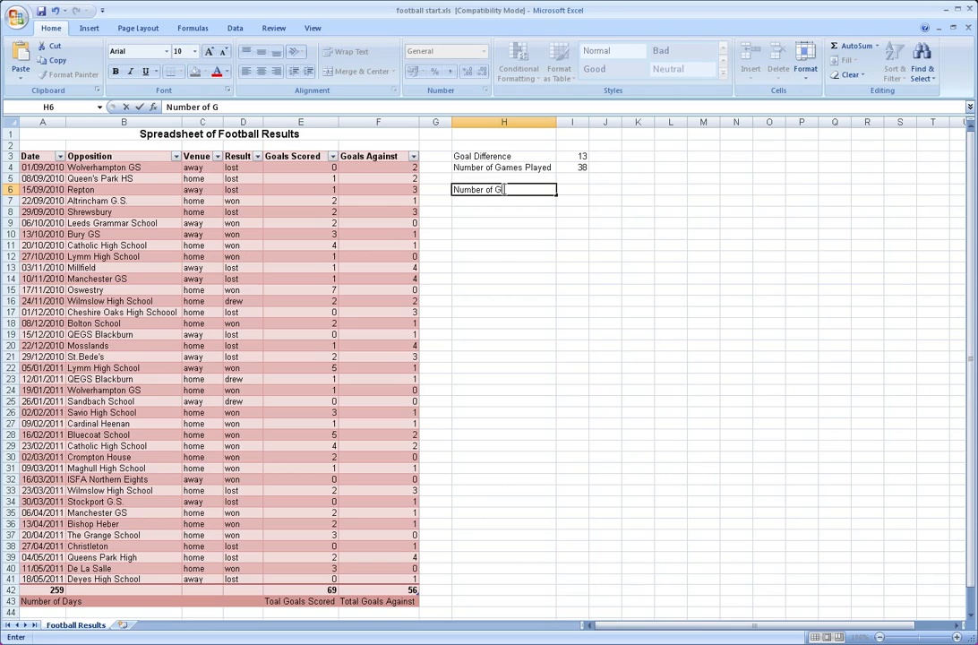
pyautogui.write('ames Won')
pyautogui.press('Return')
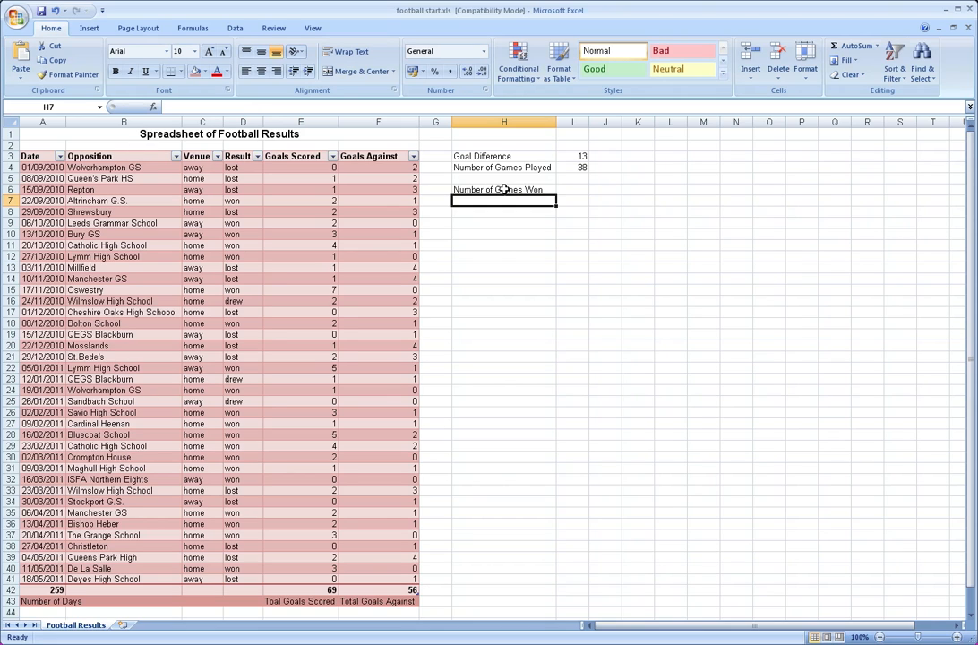
# Count the games won in cell I6 with a COUNTIF on the Result range D4:D41, using D9 as the criteria
pyautogui.press('Up')
pyautogui.press('Right')
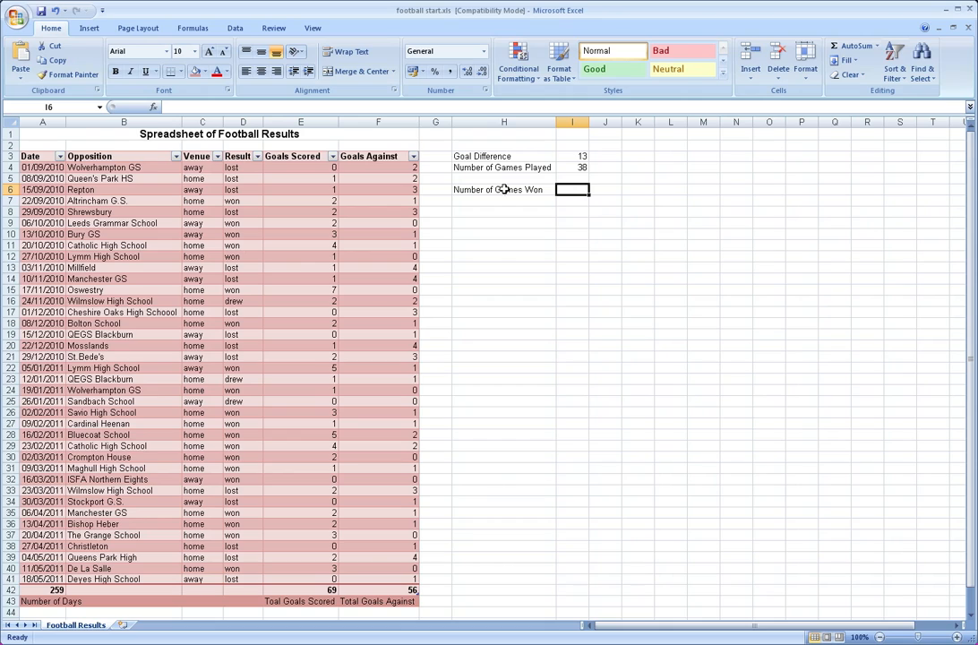
pyautogui.press('Up')
pyautogui.press('Up')
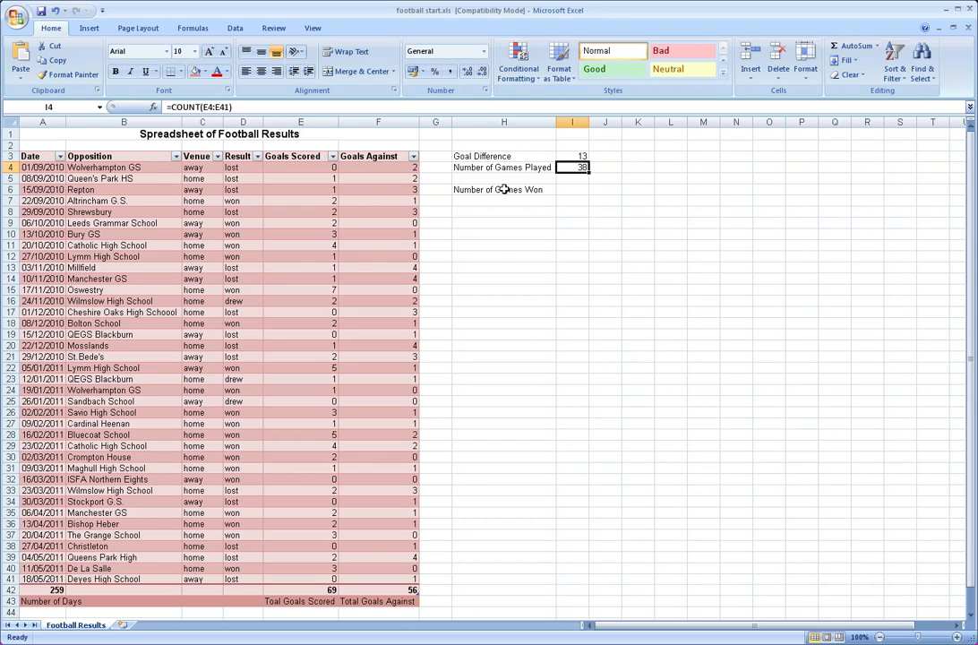
pyautogui.press('Down')
pyautogui.press('Down')
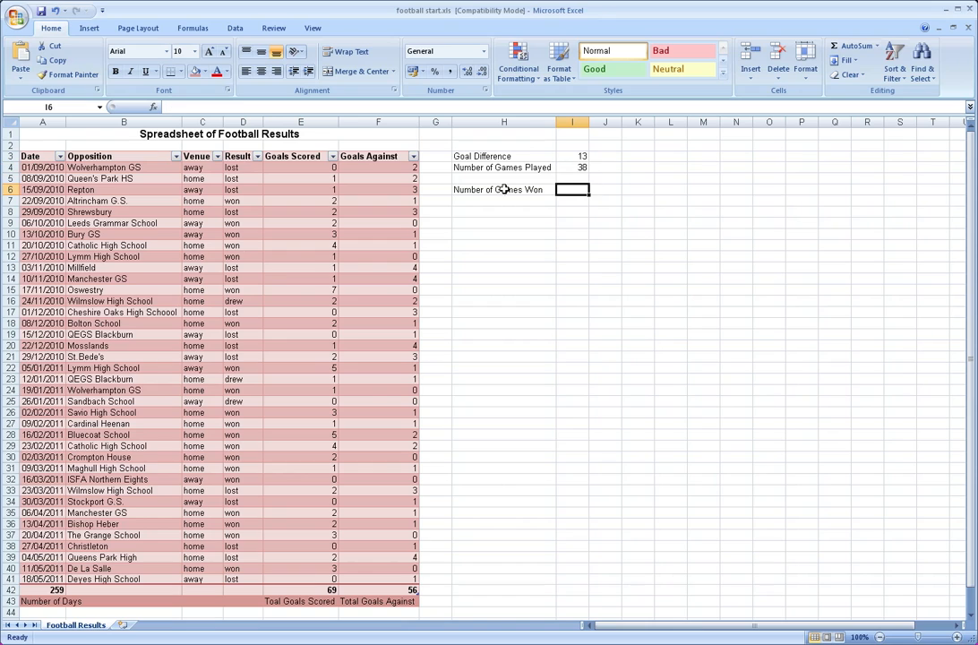
pyautogui.write('=co')
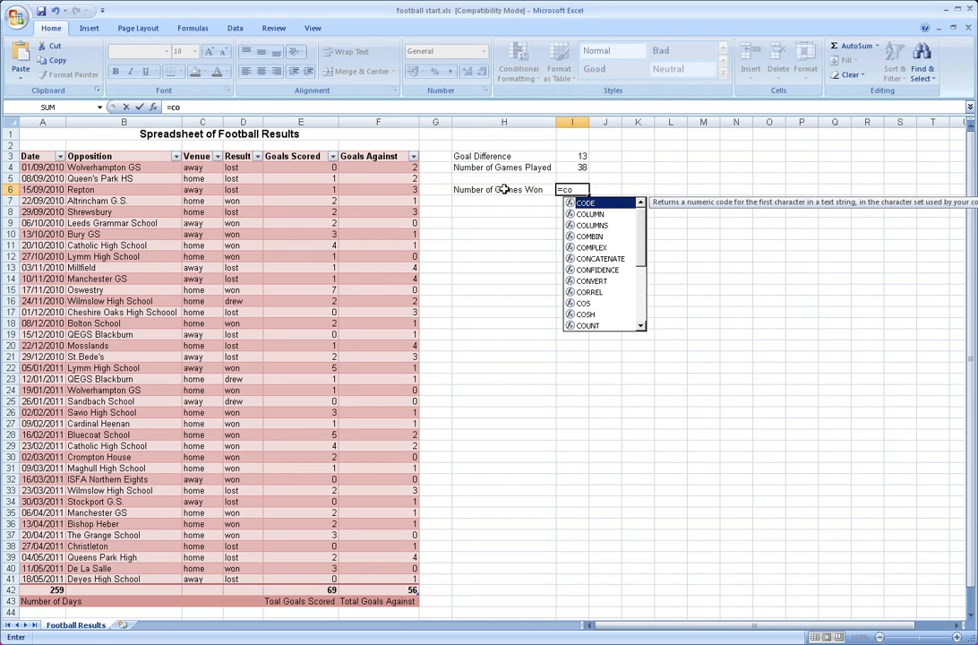
pyautogui.write('unt')
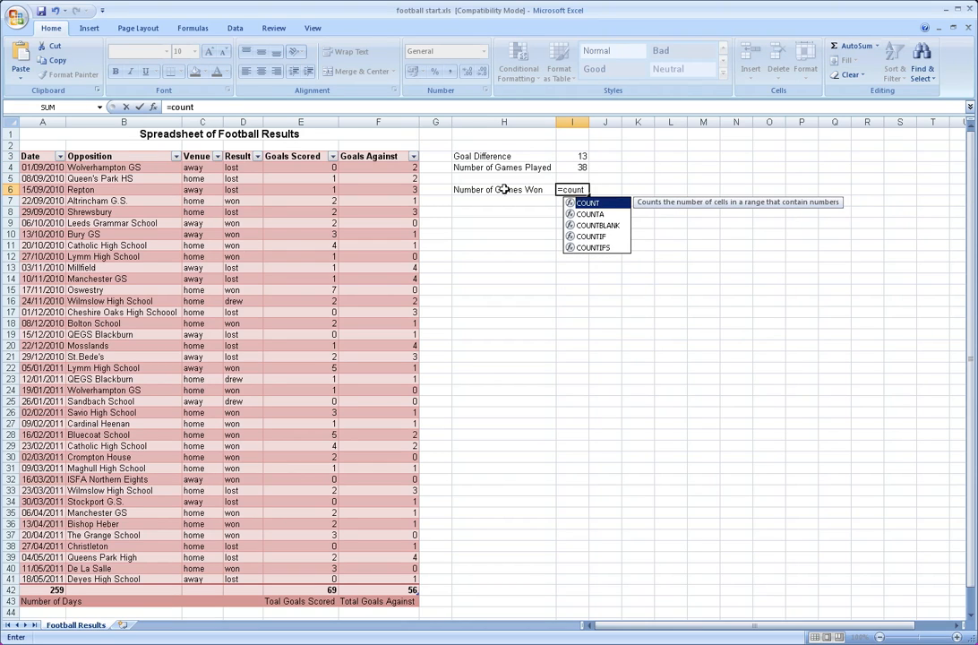
pyautogui.write('if(')
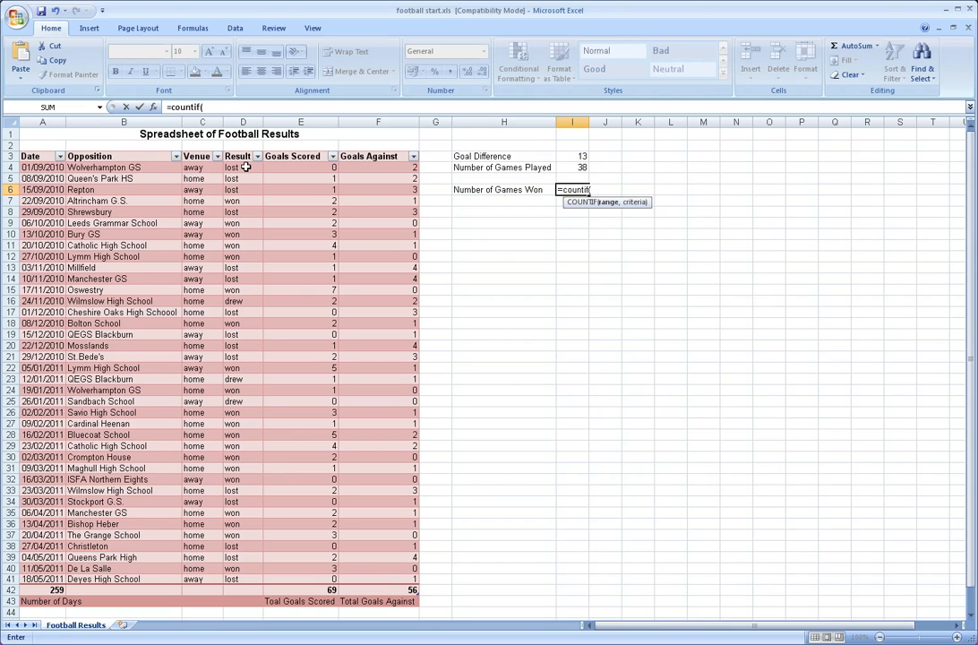
pyautogui.click(246, 167)
pyautogui.moveTo(246, 168); pyautogui.dragTo(252, 581)
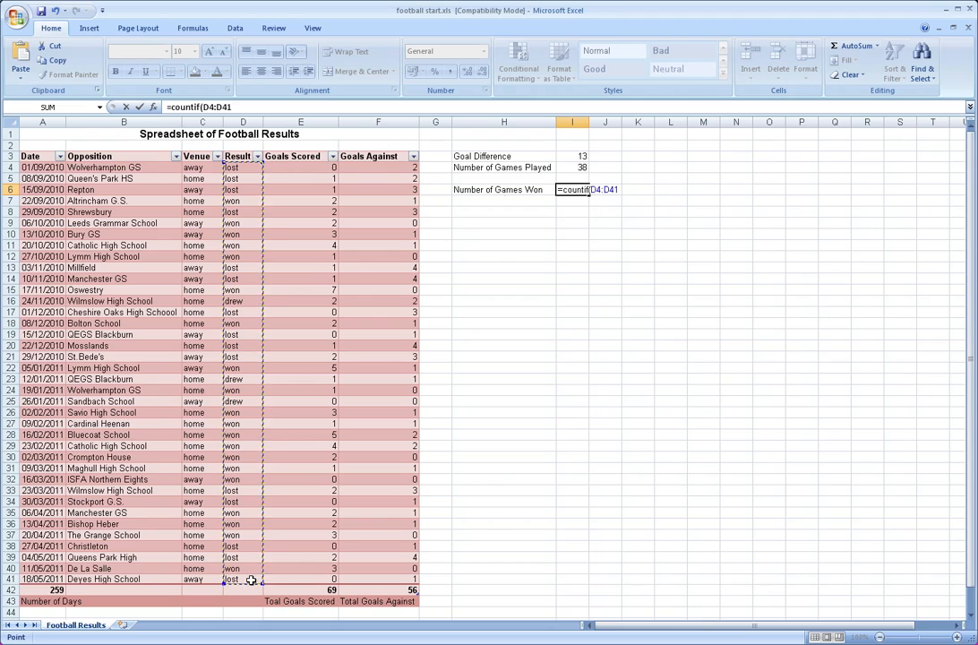
pyautogui.write(',')
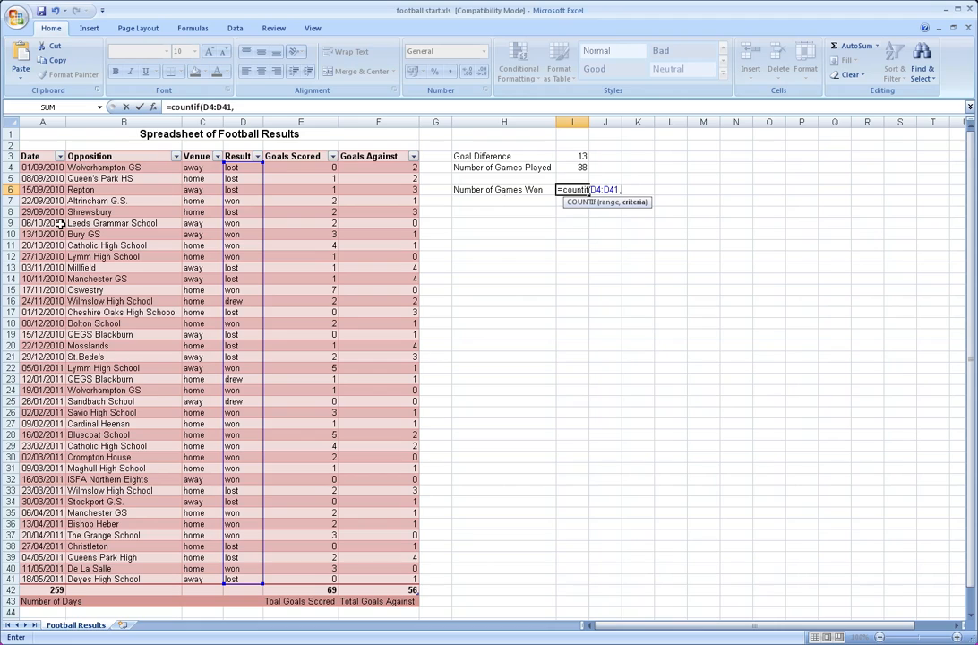
pyautogui.click(239, 223)
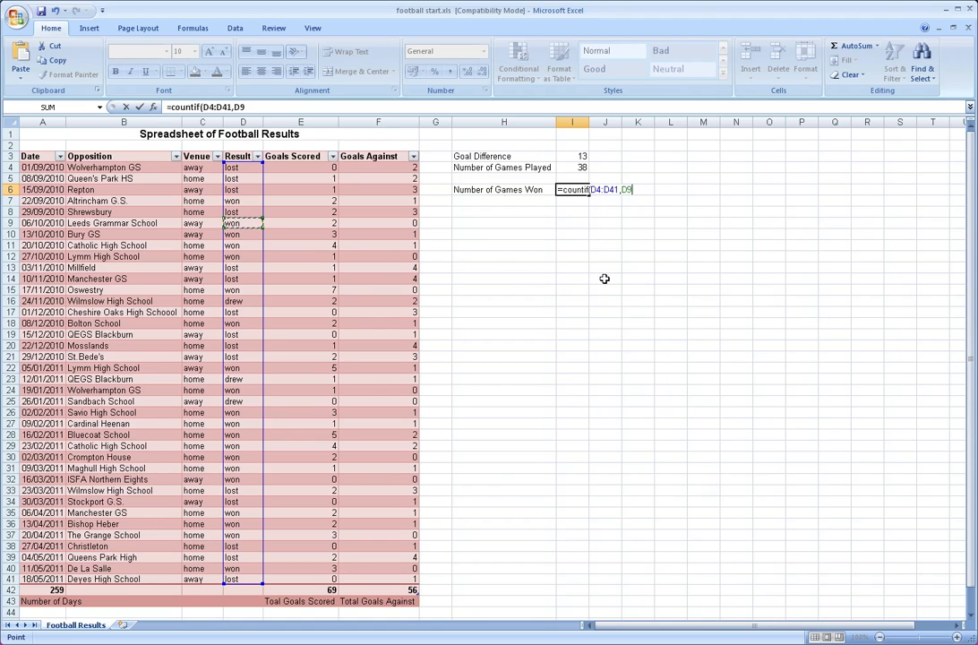
pyautogui.write(')')
pyautogui.press('Return')
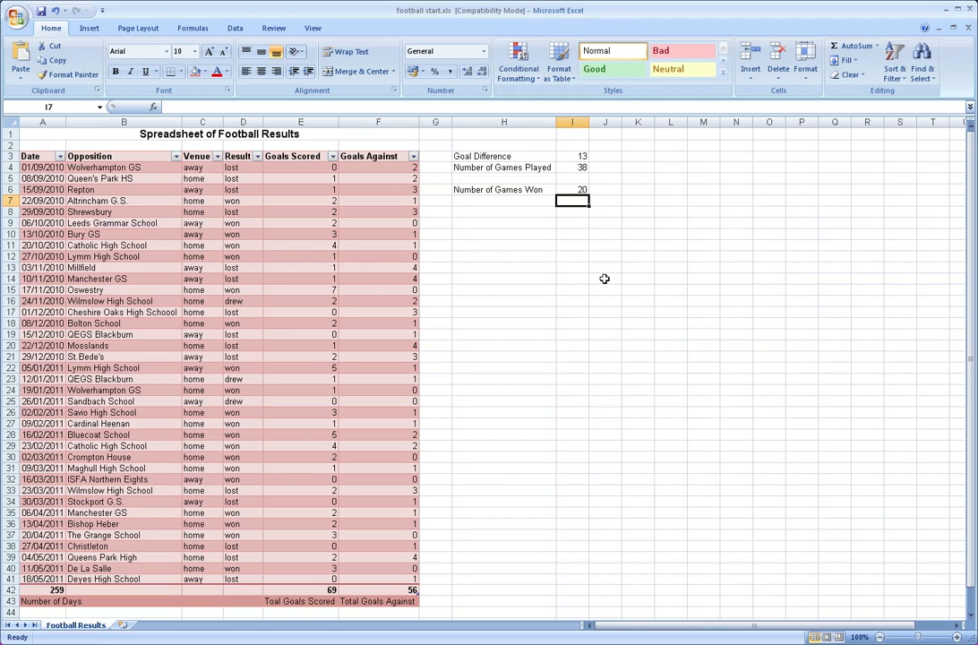
pyautogui.press('Up')
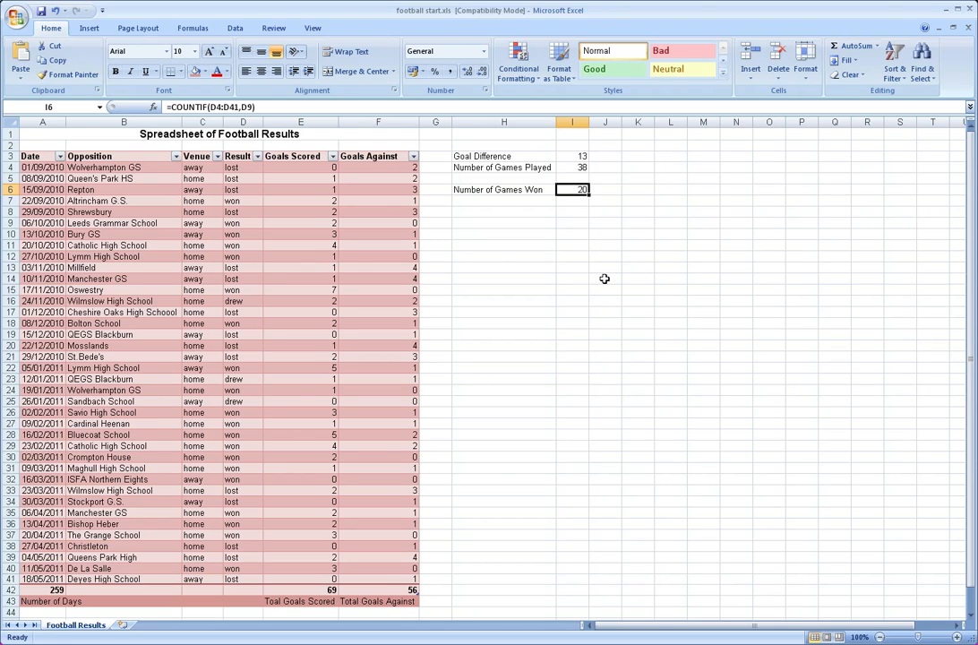
# Enter the label "Number of Games Lost" in cell H7
pyautogui.press('Down')
pyautogui.press('Left')
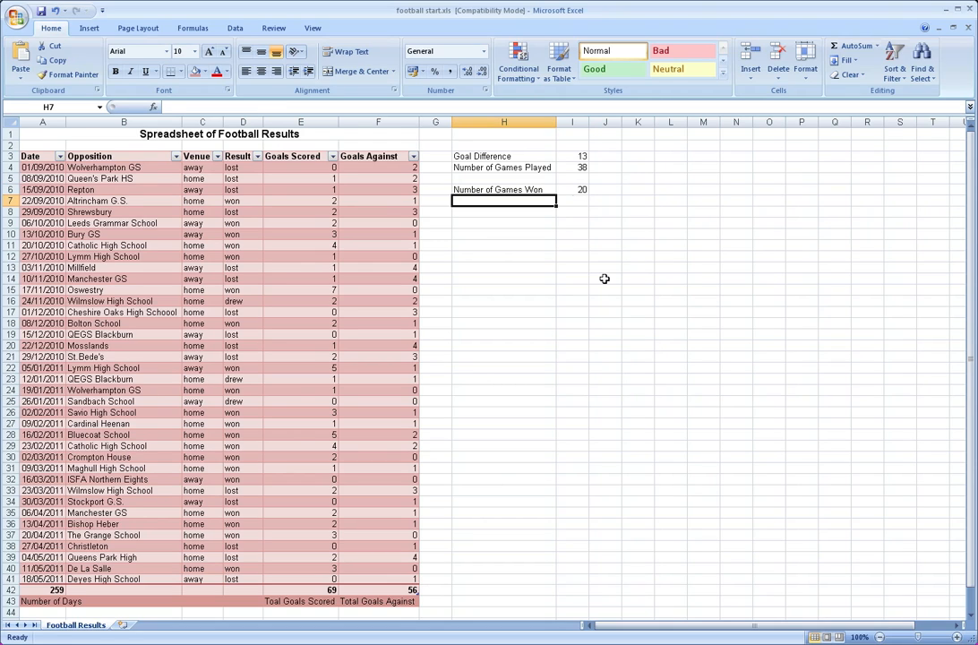
pyautogui.write('Num')
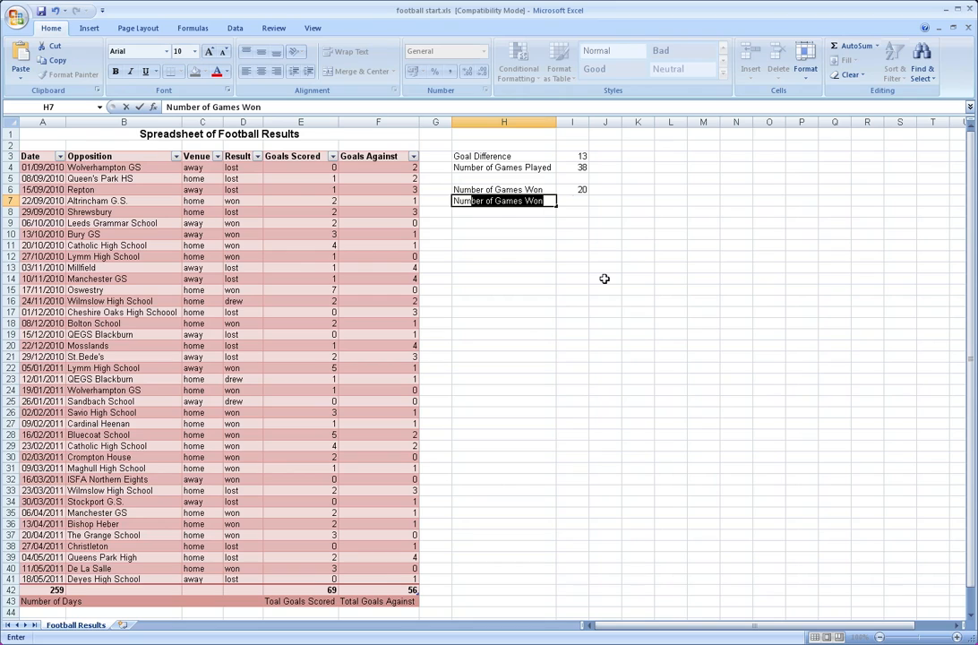
pyautogui.press('Tab')
pyautogui.press('Left')
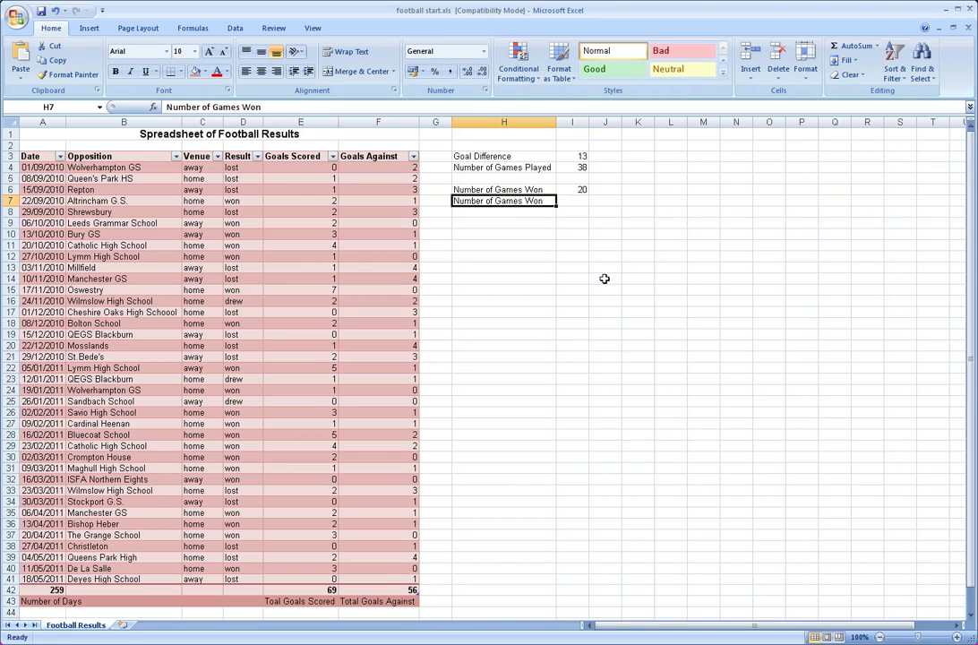
pyautogui.click(281, 103)
pyautogui.press('BackSpace')
pyautogui.press('BackSpace')
pyautogui.press('BackSpace')
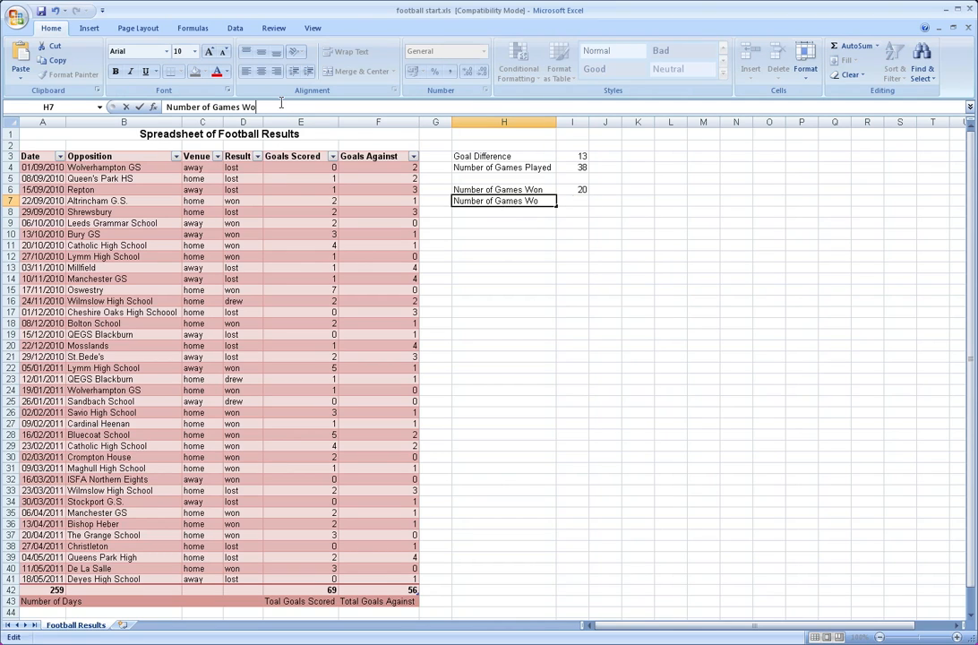
pyautogui.write('Lost')
pyautogui.press('Return')
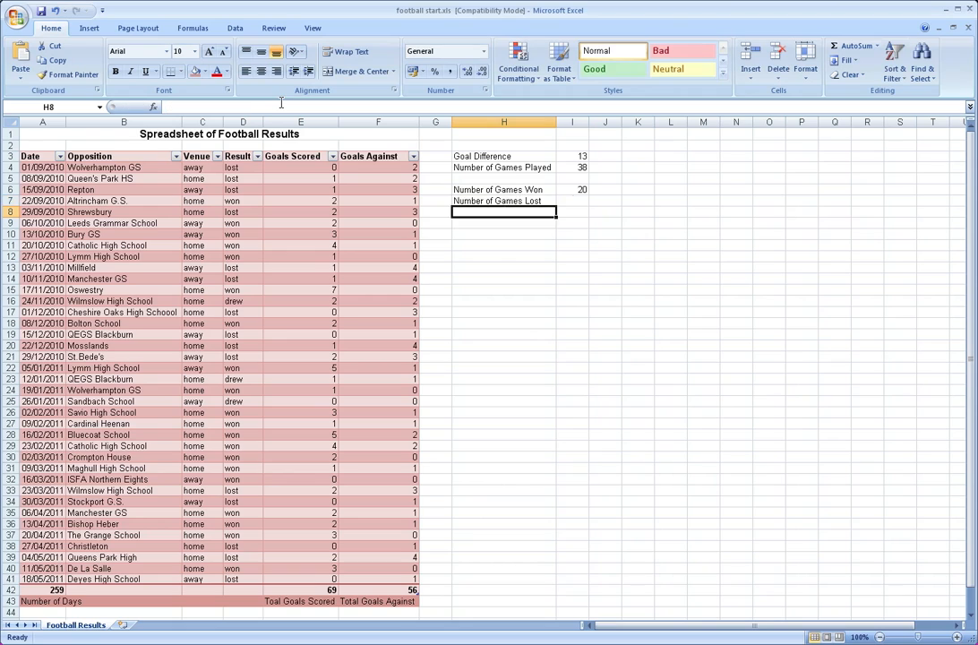
# Count the games lost in cell I7 with the formula =countif(d4:d41,d4)
pyautogui.press('Up')
pyautogui.press('Right')
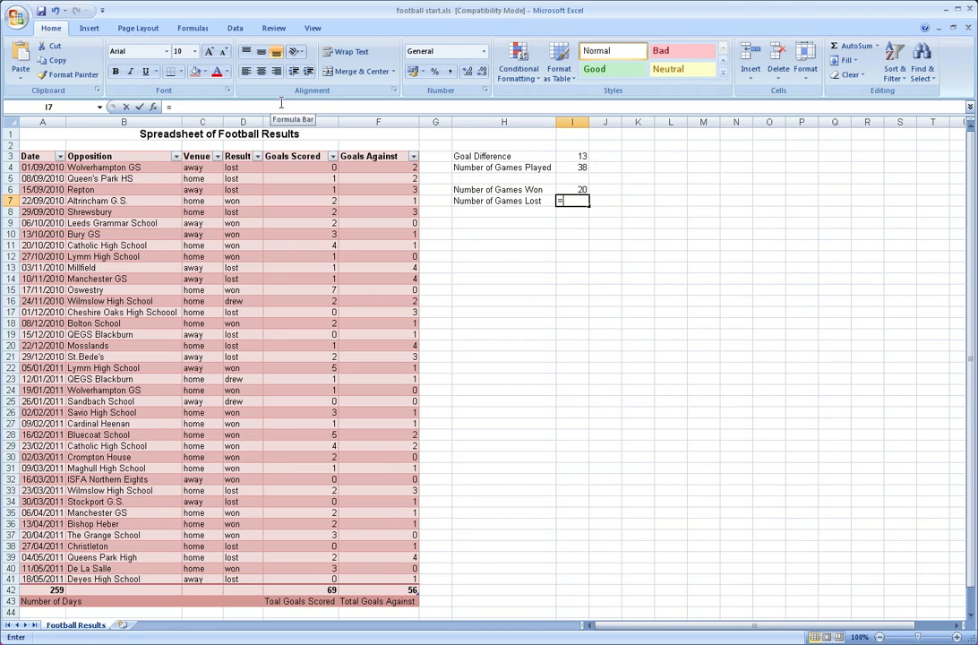
pyautogui.write('=coun')
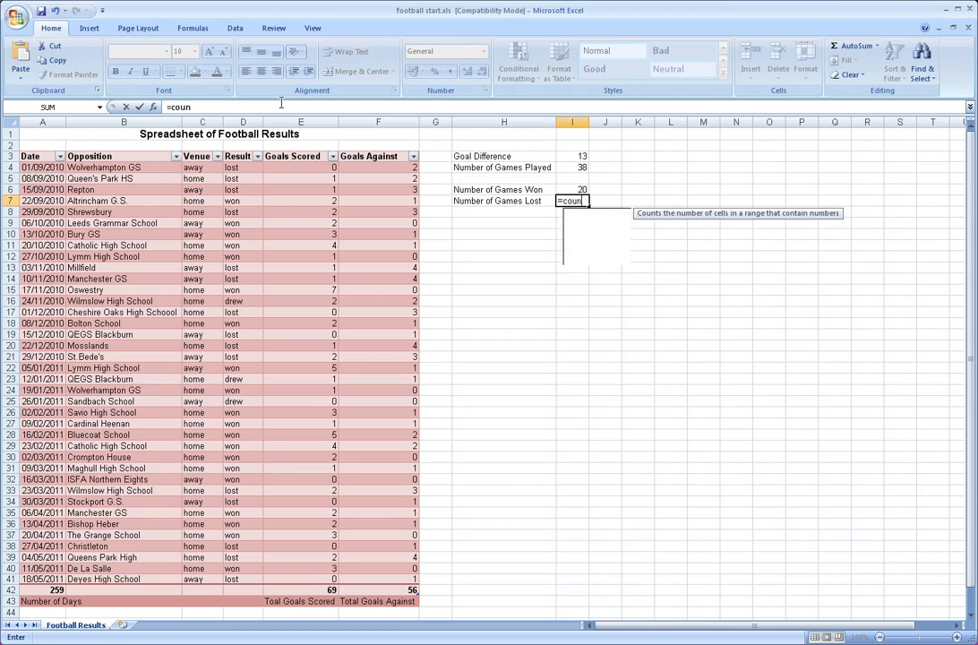
pyautogui.write('tif(')
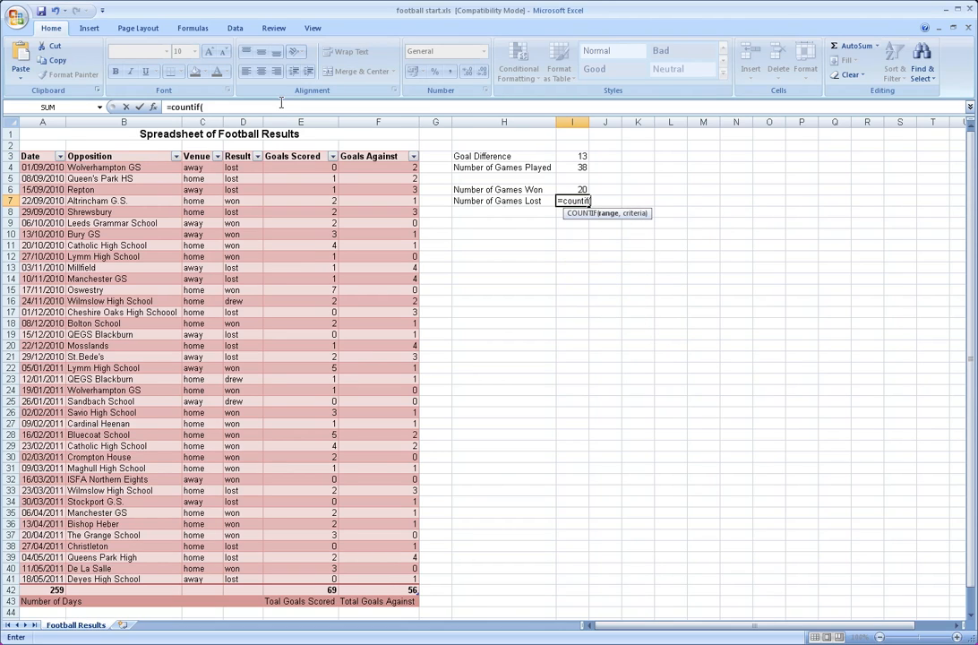
pyautogui.write('d4:d41')
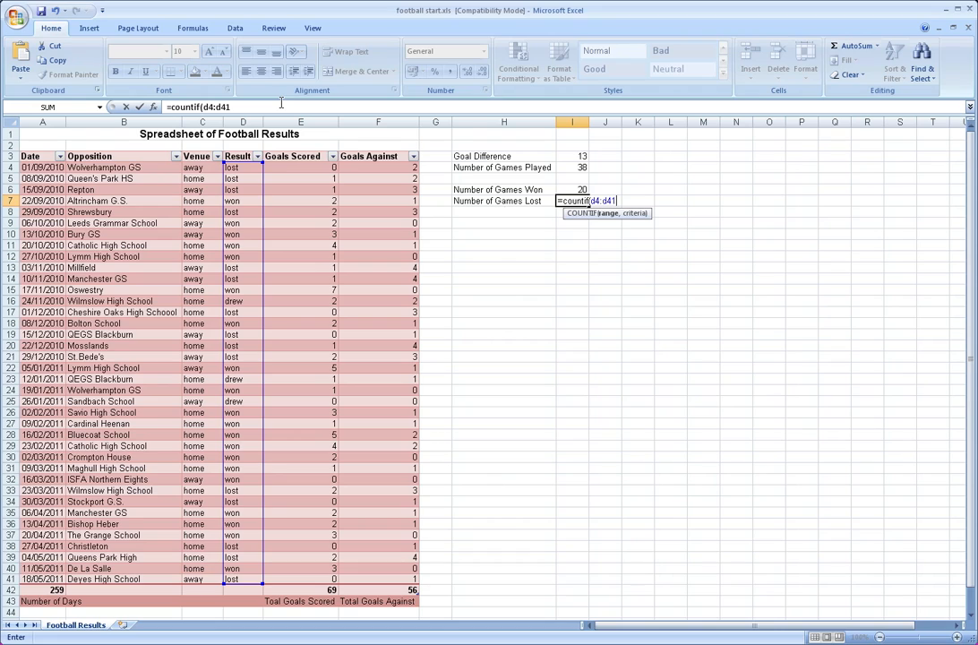
pyautogui.write(',')
pyautogui.write('d4)')
pyautogui.press('Return')
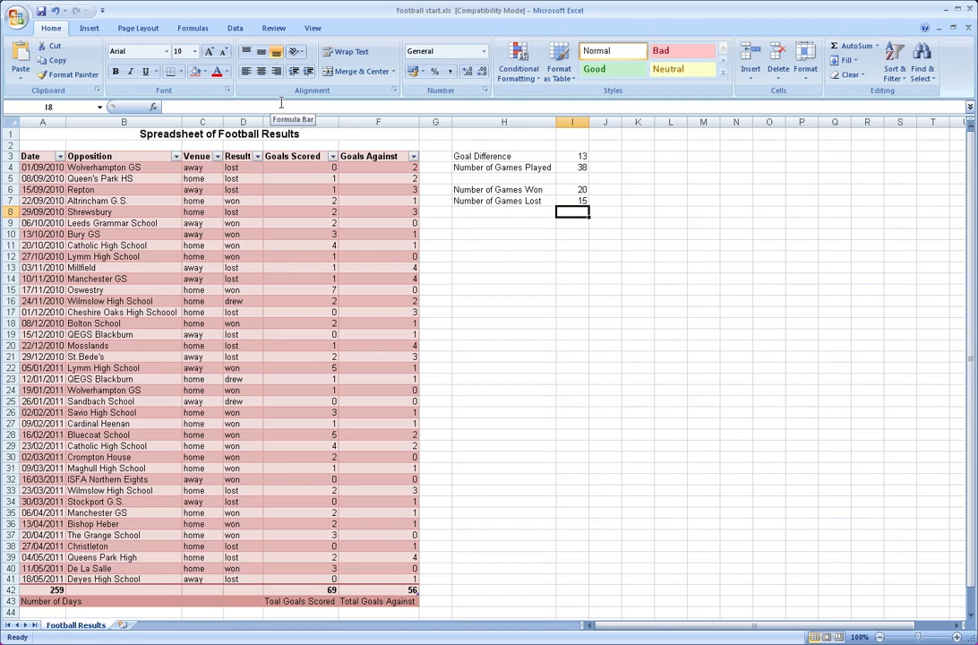
# Enter the label "Number of Games Drawn" in cell H8
pyautogui.press('Left')
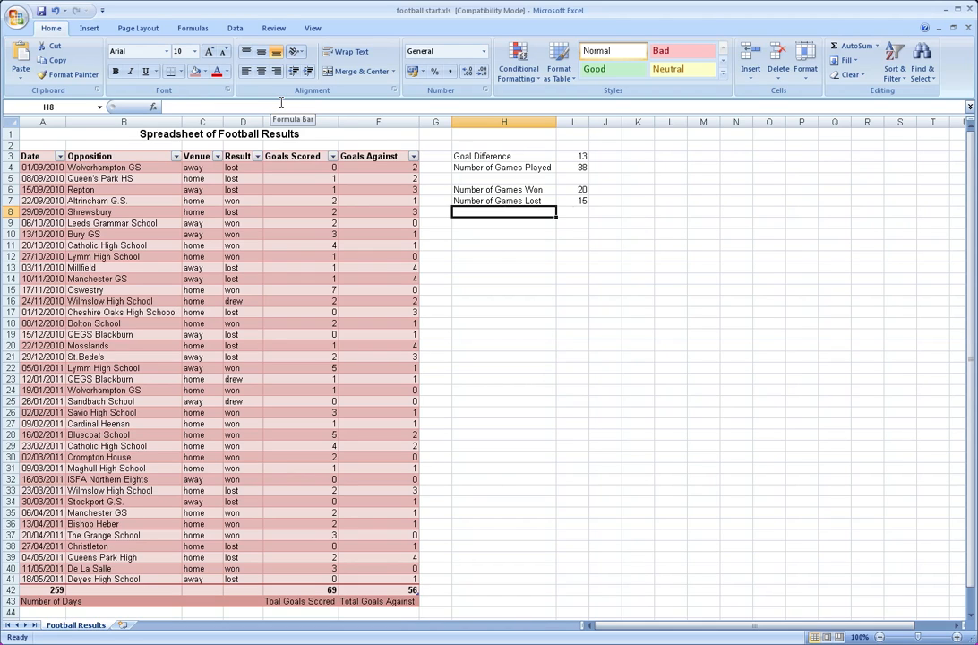
pyautogui.write('Number of H')
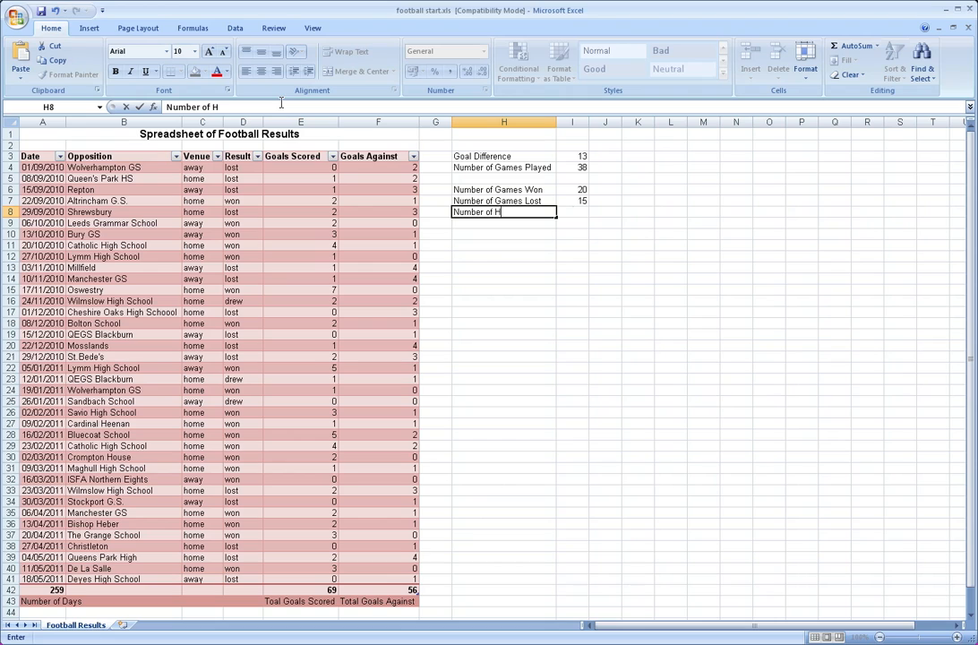
pyautogui.press('BackSpace')
pyautogui.write('Games Drawn')
pyautogui.press('Right')
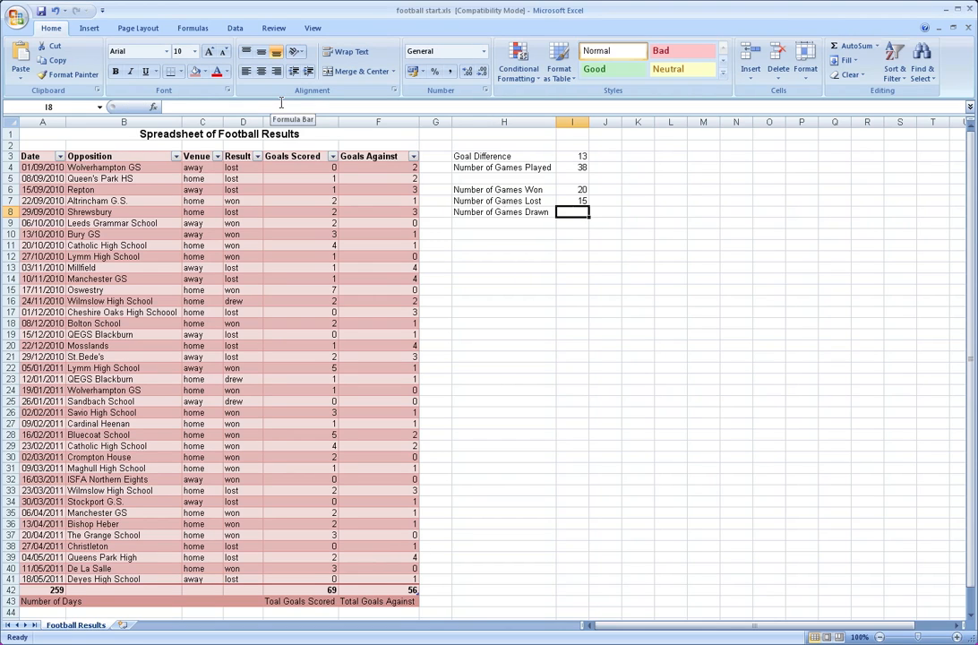
# Count the games drawn in cell I8 with a COUNTIF on the Result range D4:D41, using D23 as the criteria
pyautogui.press('Up')
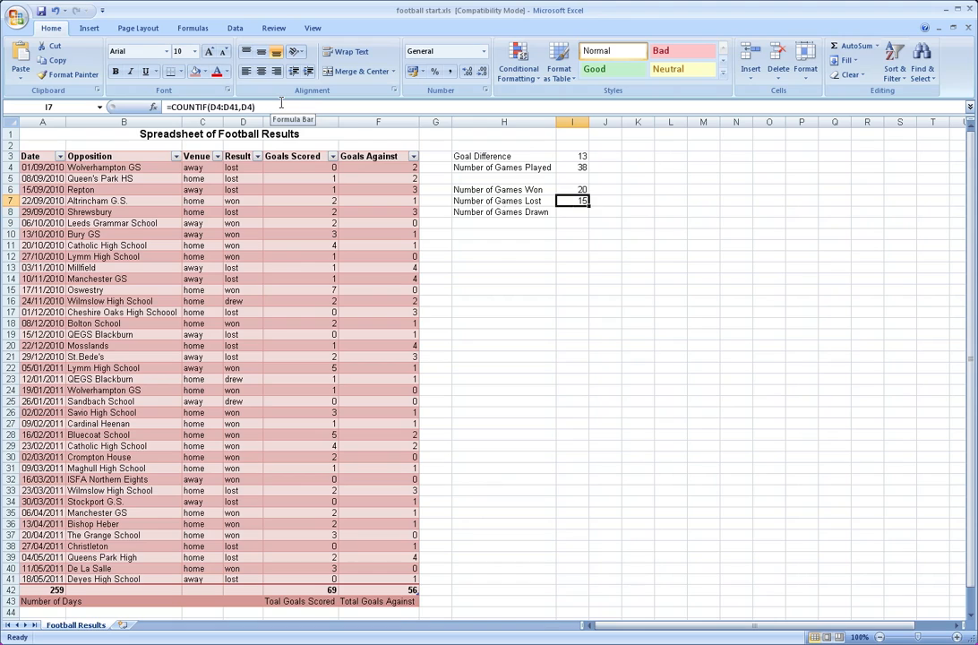
pyautogui.press('Down')
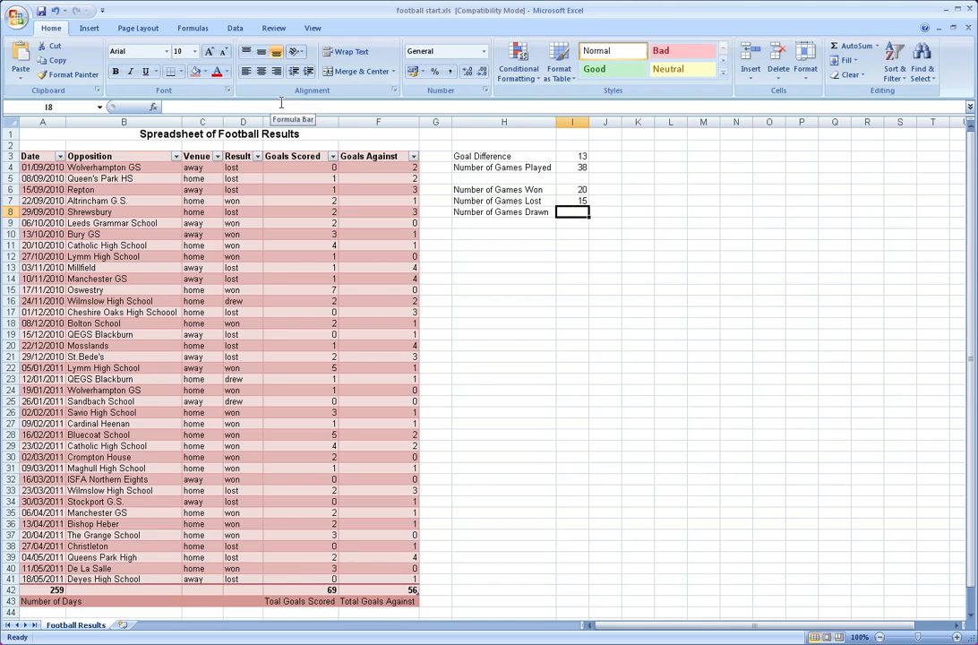
pyautogui.write('=coun')
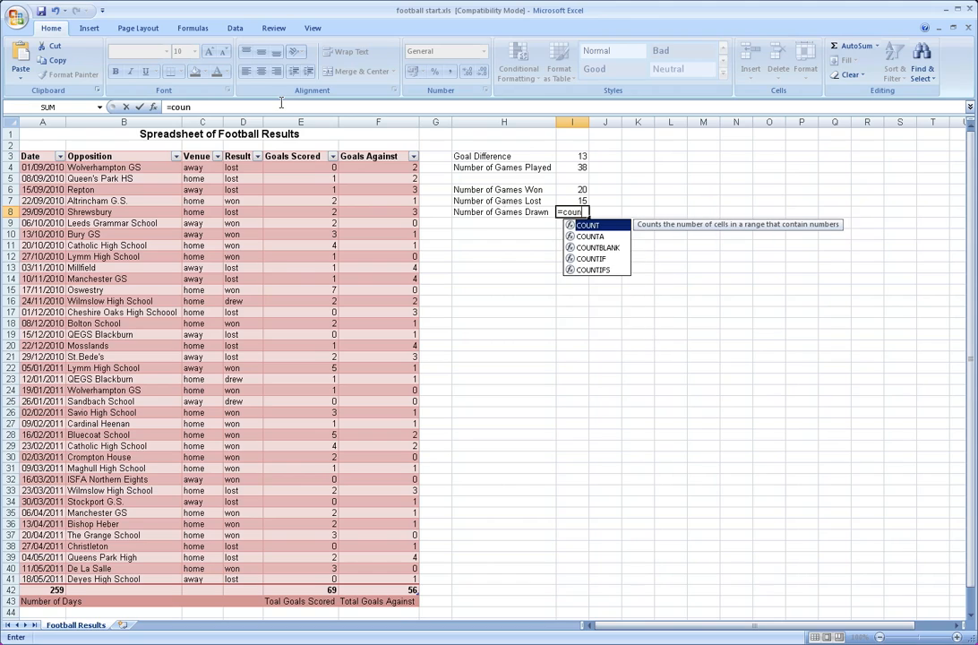
pyautogui.write('tif(')
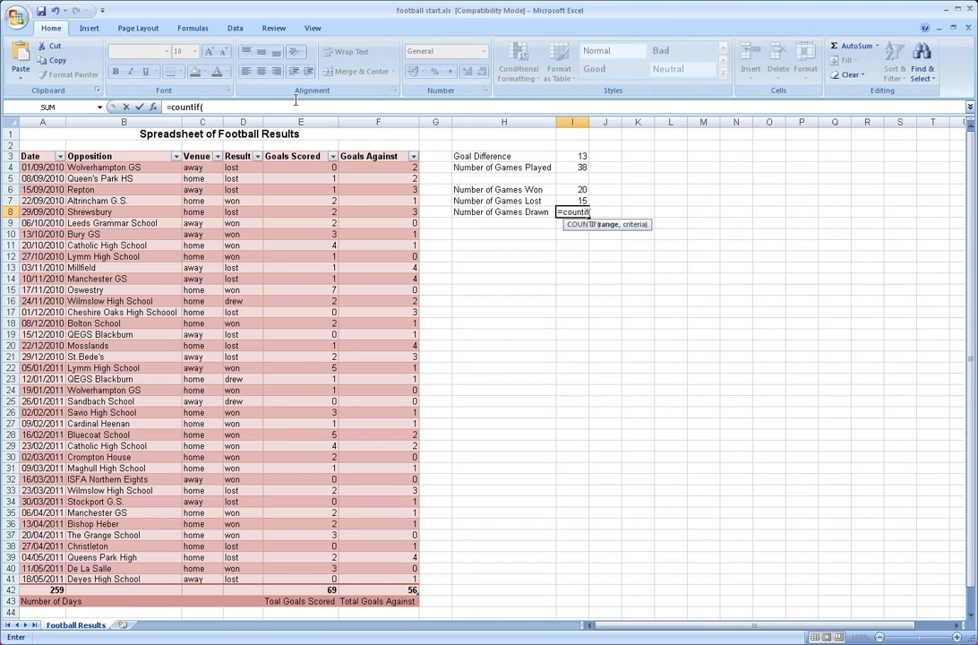
pyautogui.moveTo(234, 167); pyautogui.dragTo(236, 189)
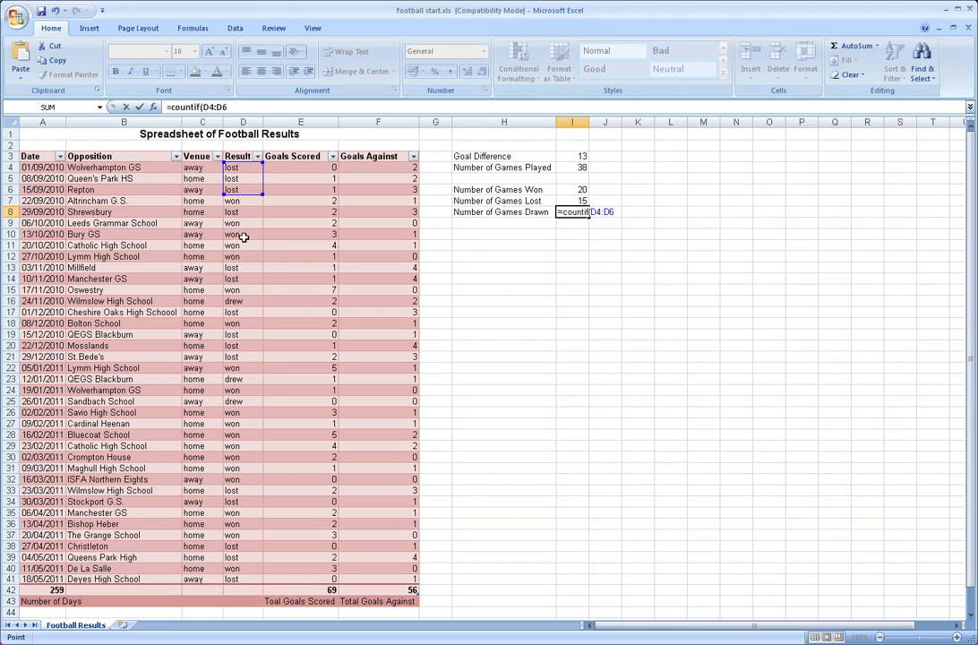
pyautogui.moveTo(243, 236); pyautogui.dragTo(245, 576)
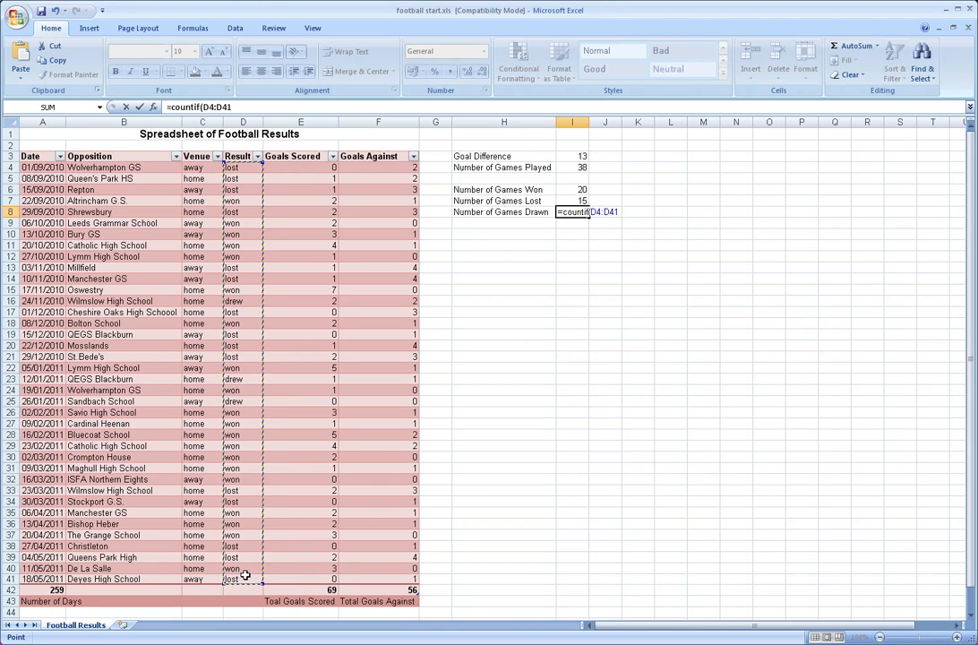
pyautogui.write(',')
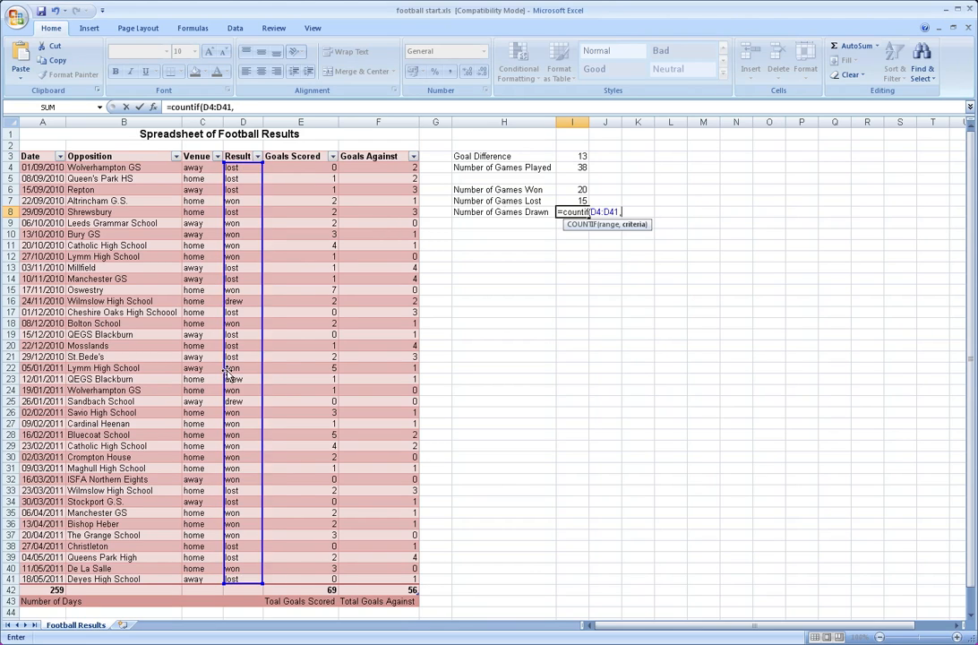
pyautogui.click(235, 379)
pyautogui.write(')')
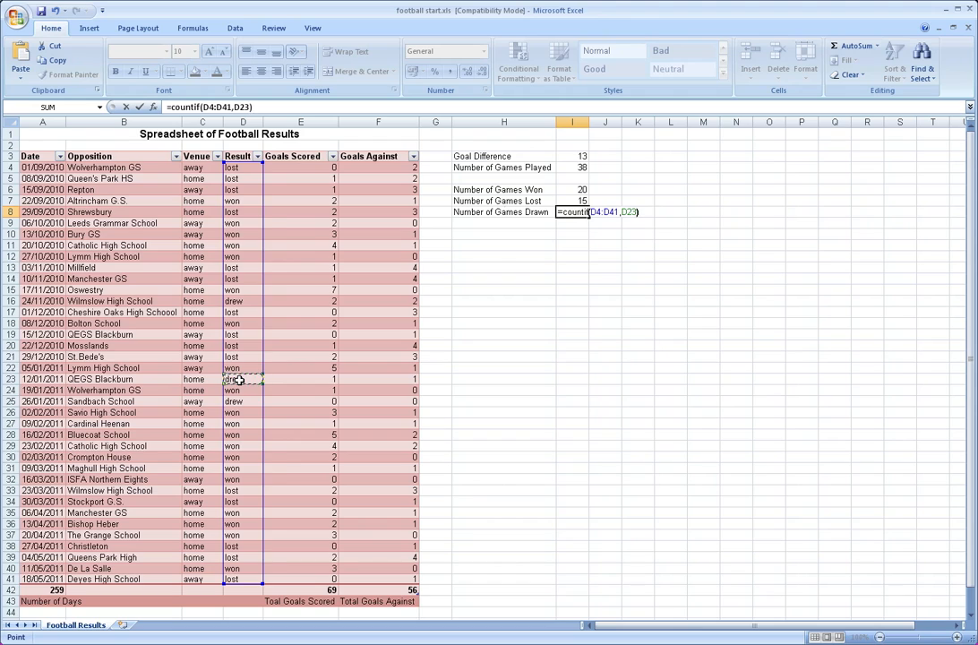
pyautogui.press('Return')
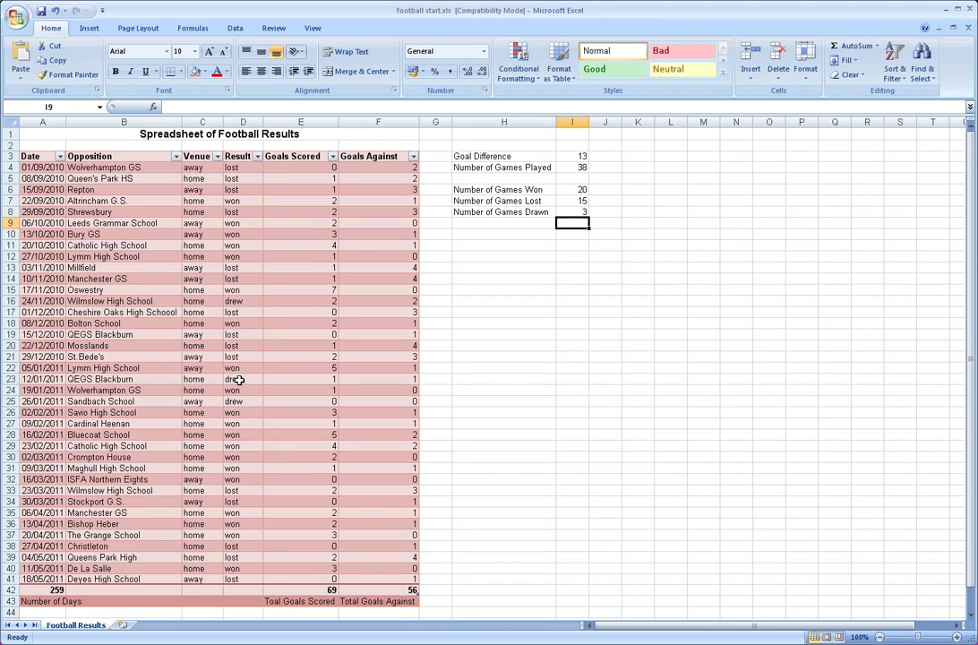
# Review the formulas for games played, won, lost and drawn in cells I4 to I8
pyautogui.press('Up')
pyautogui.press('Up')
pyautogui.press('Up')
pyautogui.press('Up')
pyautogui.press('Up')
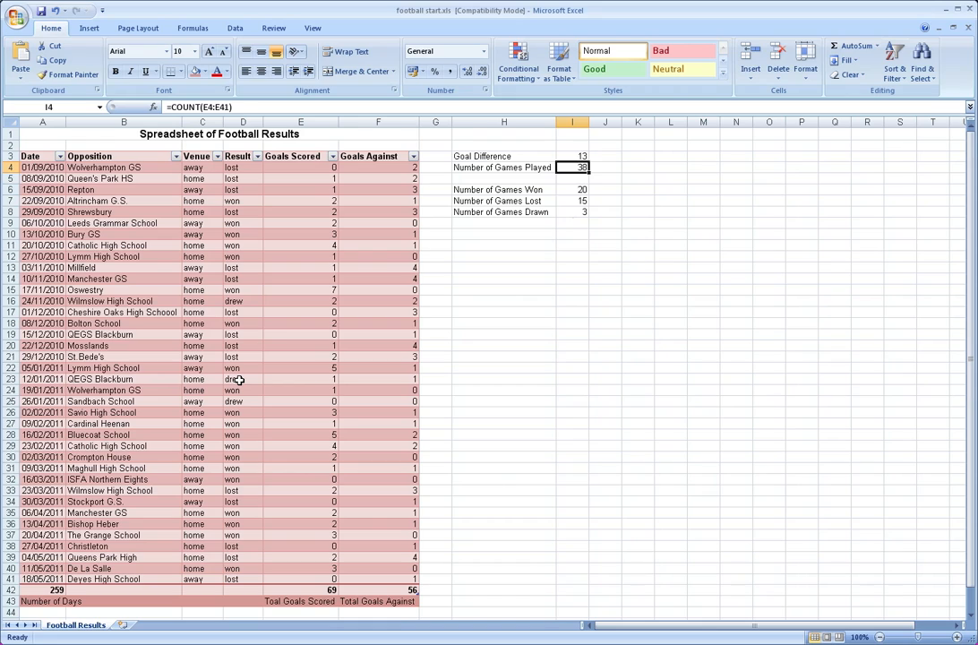
pyautogui.press('Down')
pyautogui.press('Down')
pyautogui.press('Down')
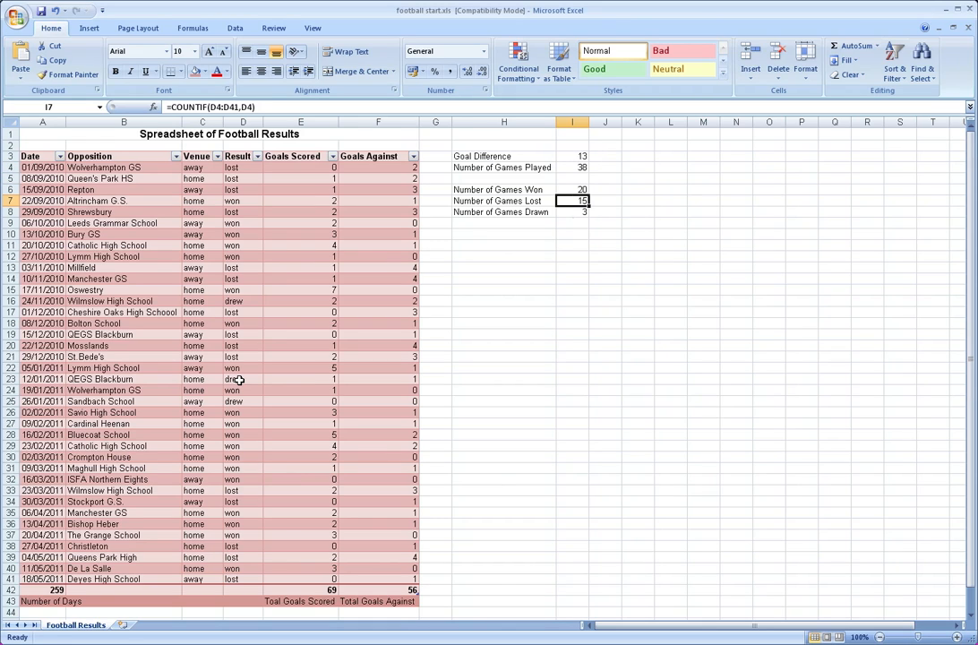
pyautogui.press('Down')
pyautogui.press('Up')
pyautogui.press('Up')
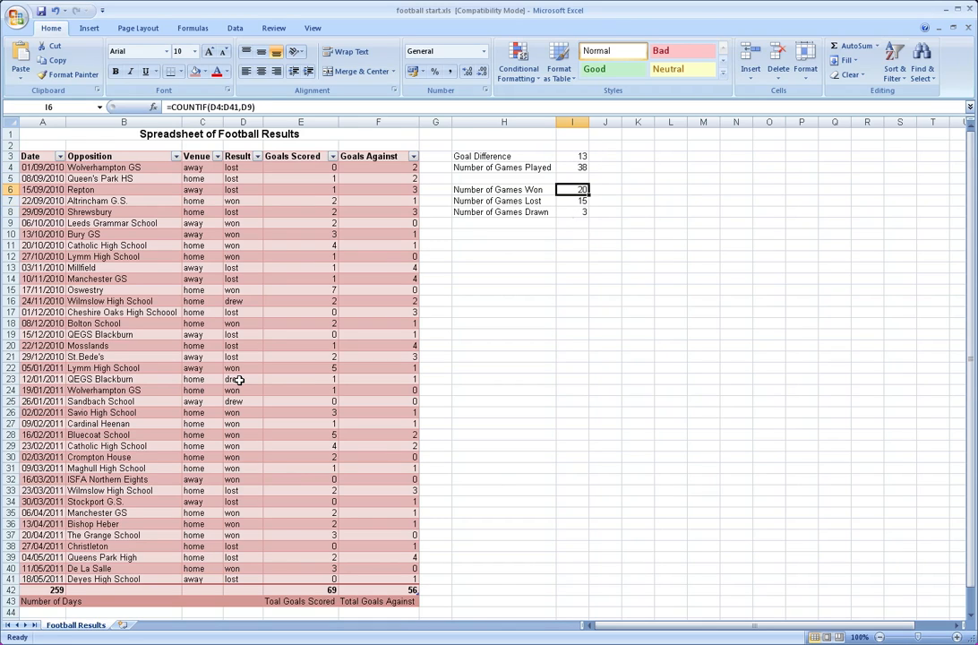
# Enter the label "Number of Home Games" in cell H10
pyautogui.press('Down')
pyautogui.press('Up')
pyautogui.press('Down')
pyautogui.press('Down')
pyautogui.press('Down')
pyautogui.press('Left')
pyautogui.press('Down')
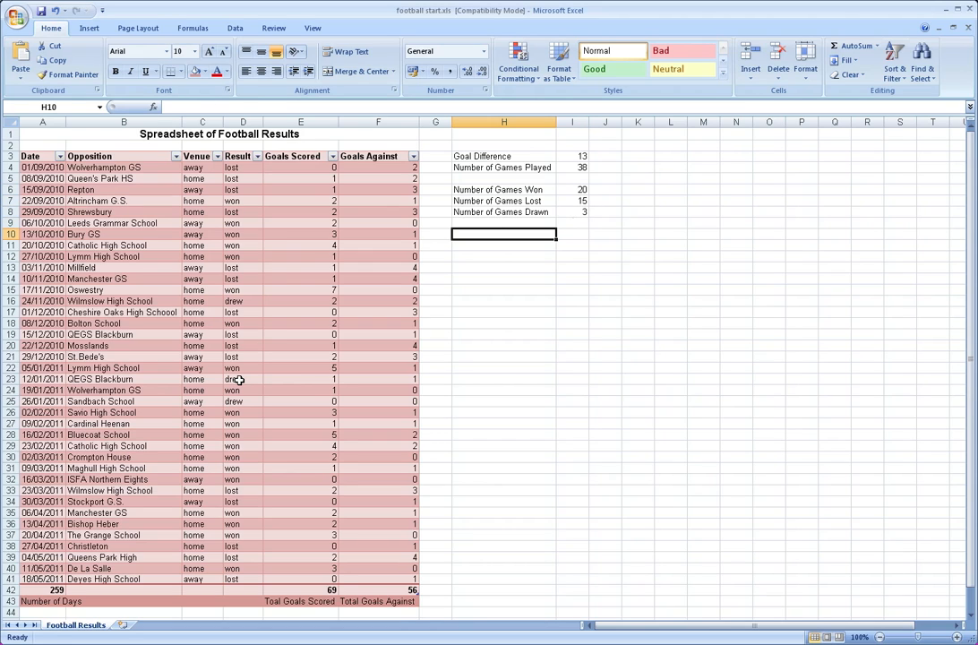
pyautogui.write('Number of')
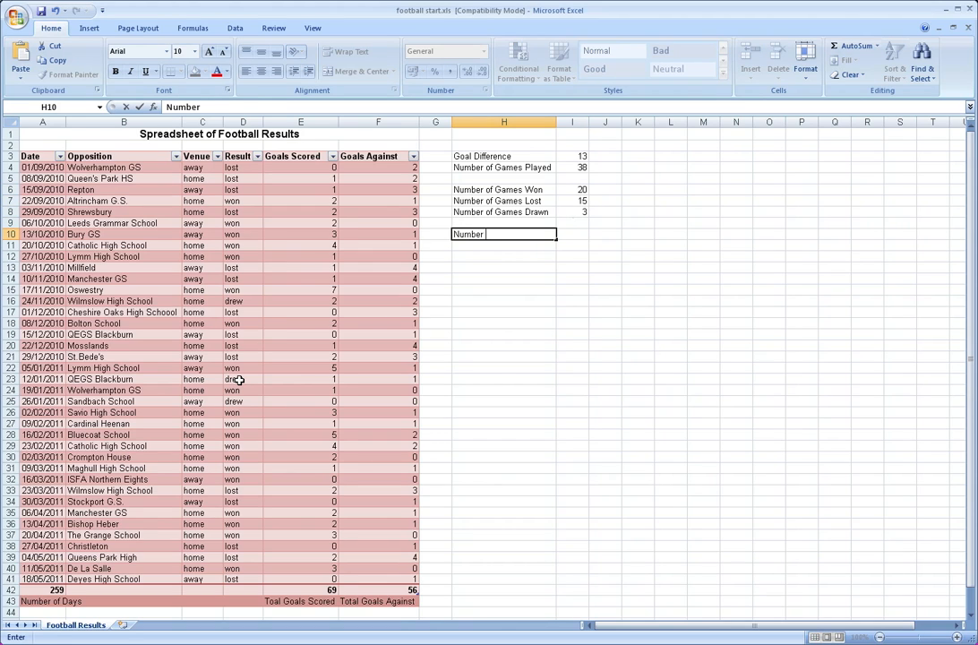
pyautogui.press('BackSpace')
pyautogui.write('f Home Games')
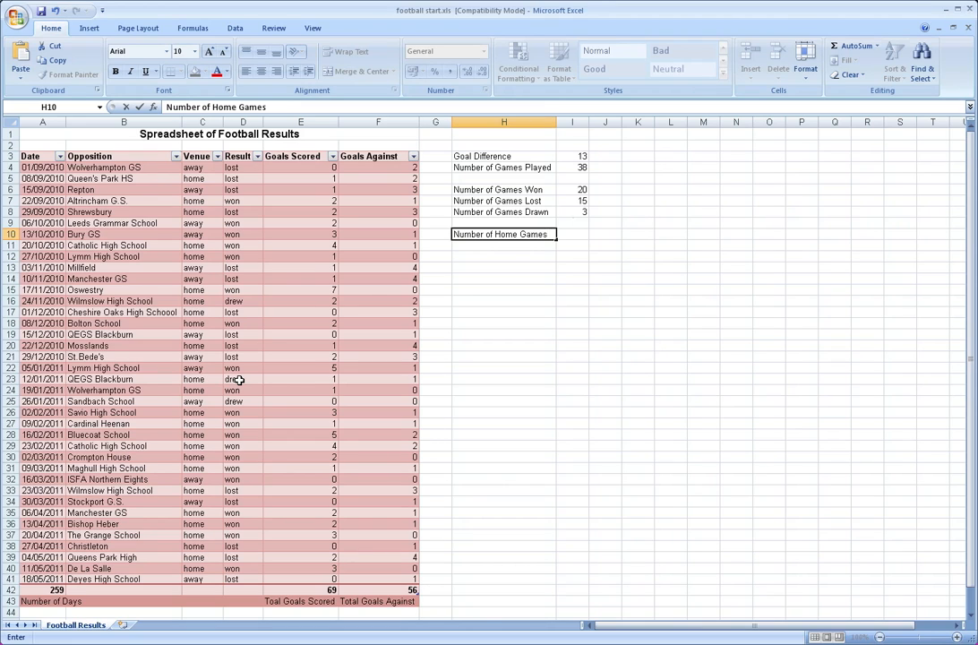
pyautogui.press('Tab')
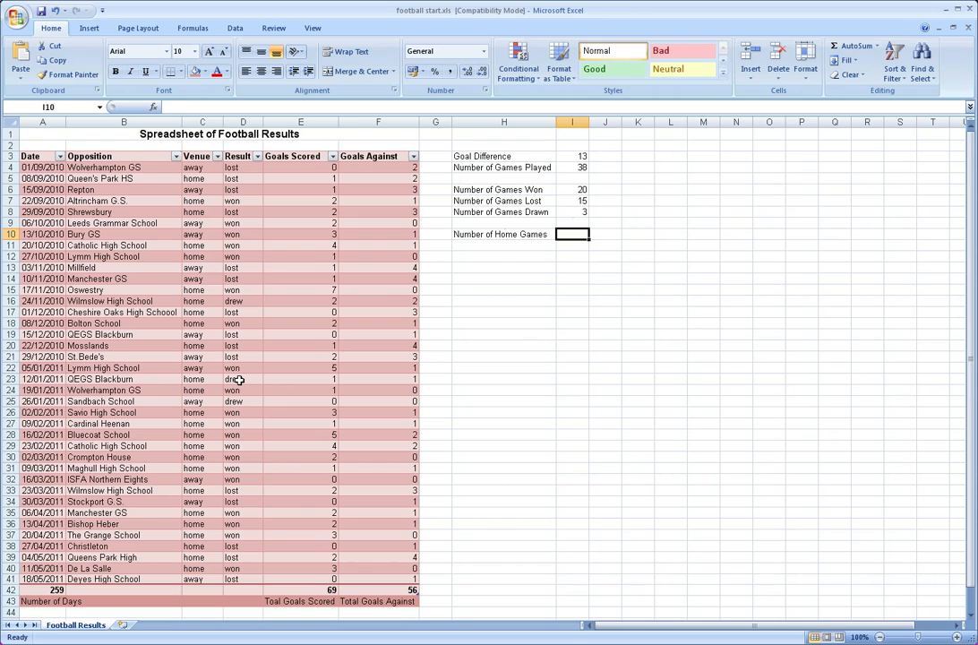
# Count the home games in cell I10 with a COUNTIF on the Venue range C4:C41, using the text criteria "home"
pyautogui.write('=count')
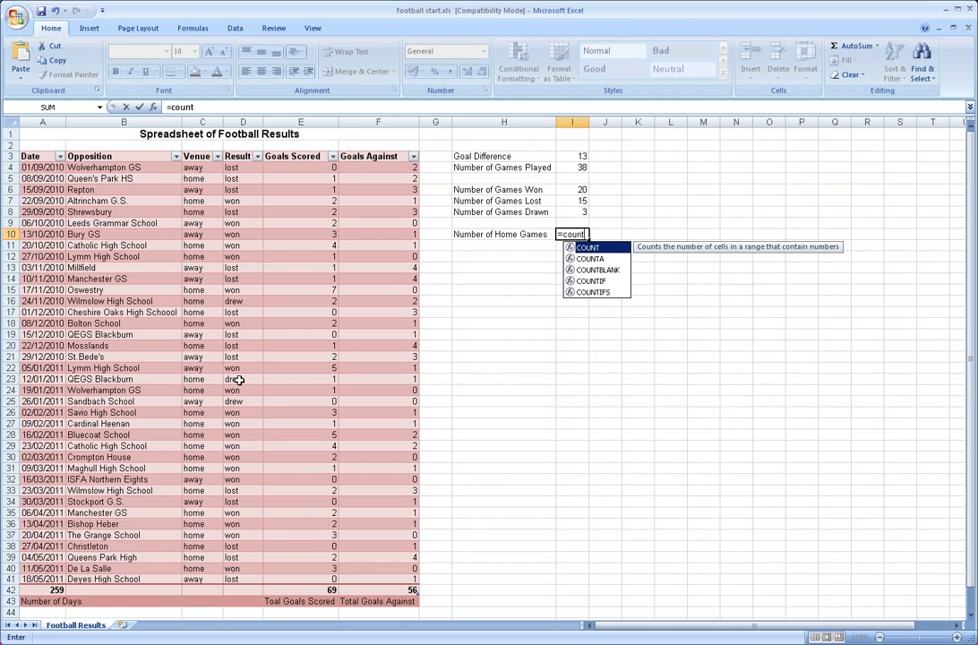
pyautogui.write('if(')
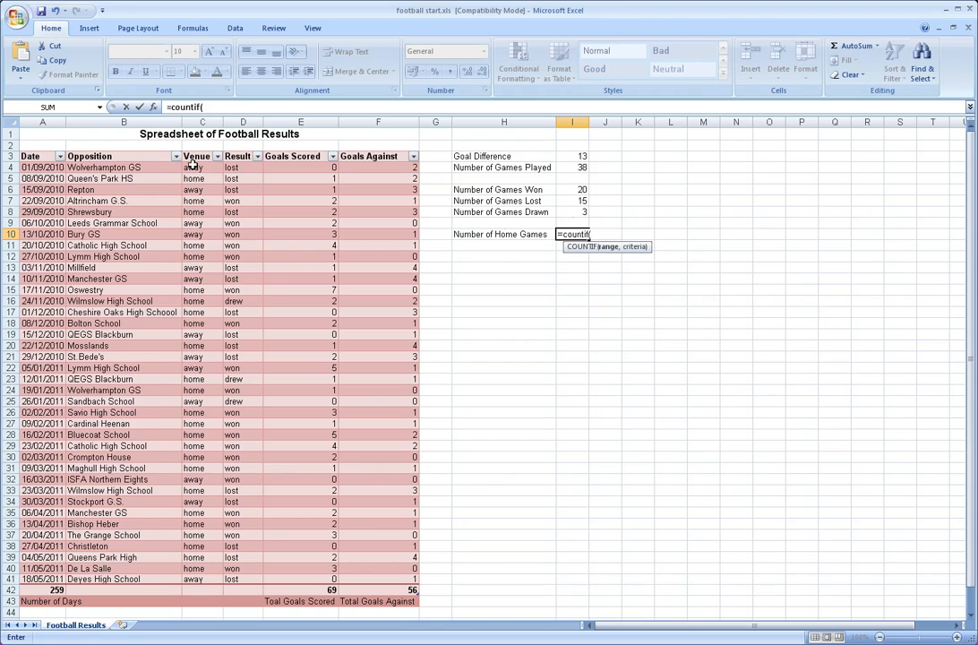
pyautogui.moveTo(195, 168); pyautogui.dragTo(199, 573)
pyautogui.write(',')
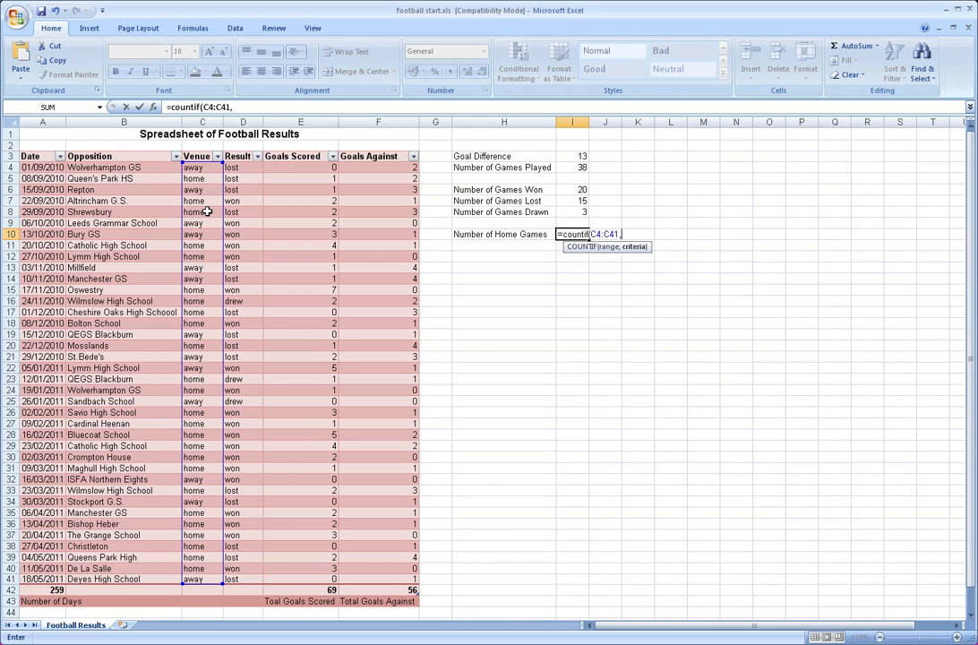
pyautogui.write('"home"')
pyautogui.press('Return')
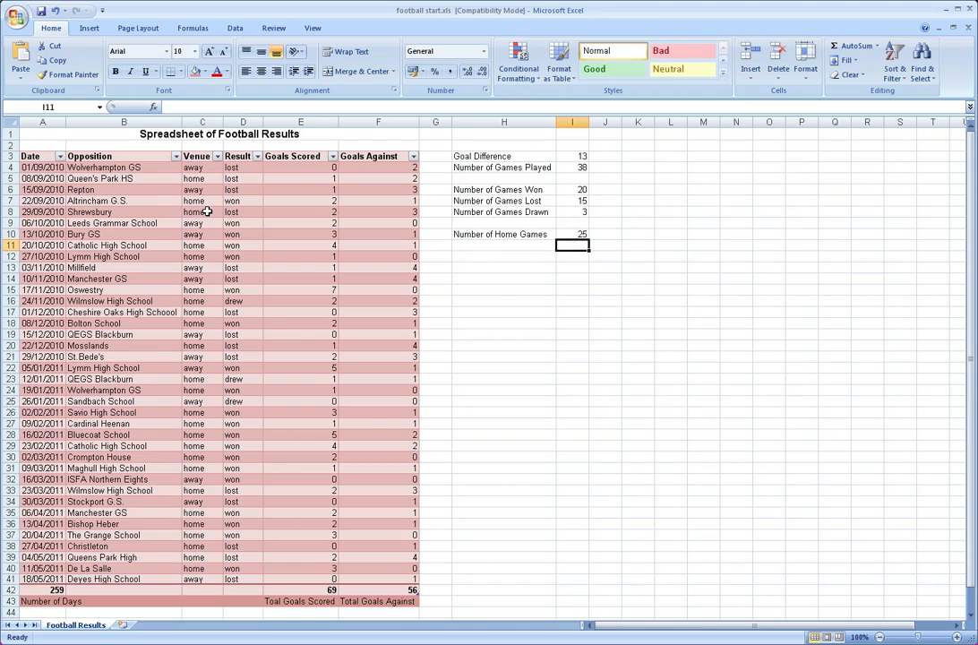
# Enter the label "Number of Away Games" in cell H11 by reusing the home games label and replacing "Home" with "Away"
pyautogui.press('Left')
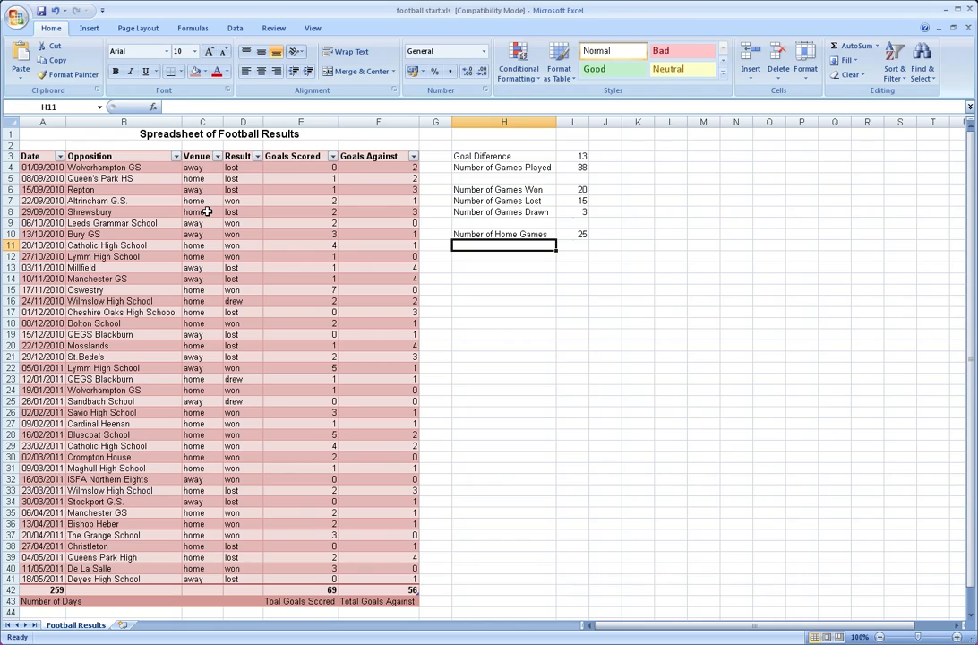
pyautogui.write('Num')
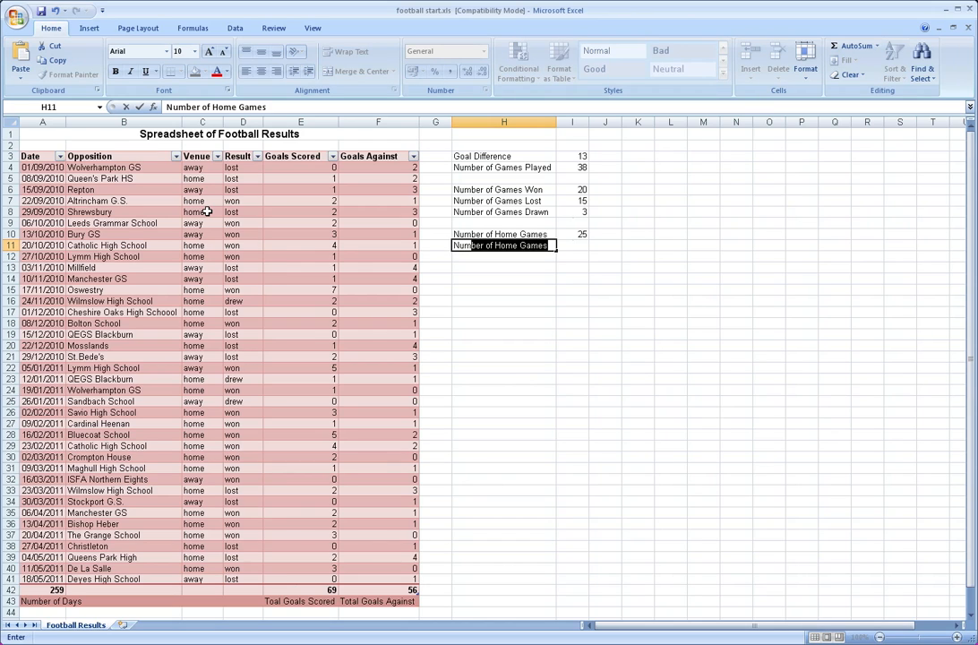
pyautogui.press('Return')
pyautogui.press('Up')
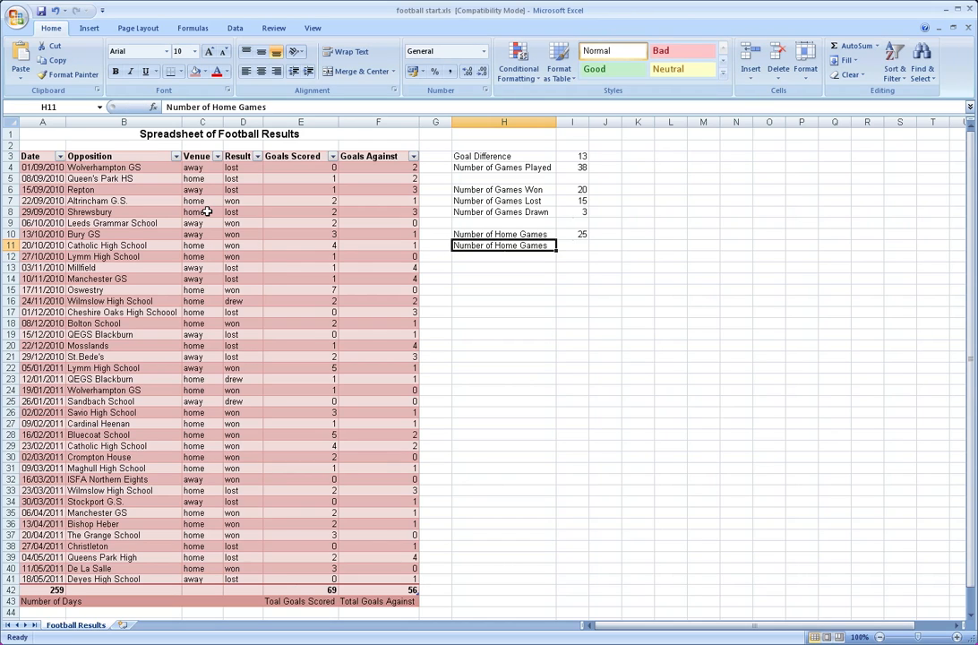
pyautogui.doubleClick(207, 106)
pyautogui.write('W')
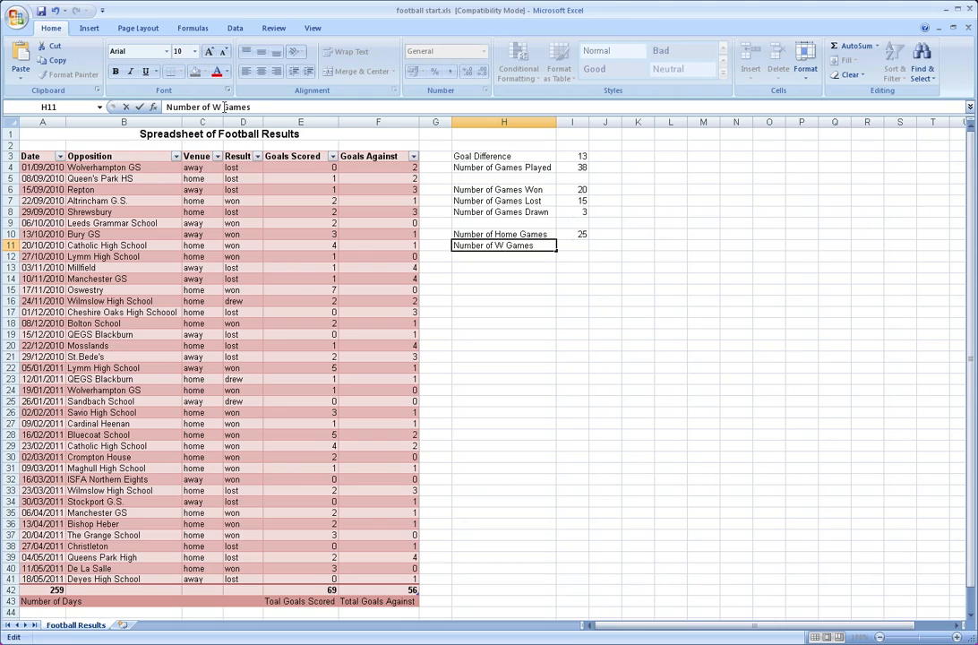
pyautogui.press('BackSpace')
pyautogui.write('Away')
pyautogui.press('Return')
# Count the away games in cell I11 with a COUNTIF on the Venue range C4:C41, using the text criteria "Away"
pyautogui.press('Up')
pyautogui.press('Right')
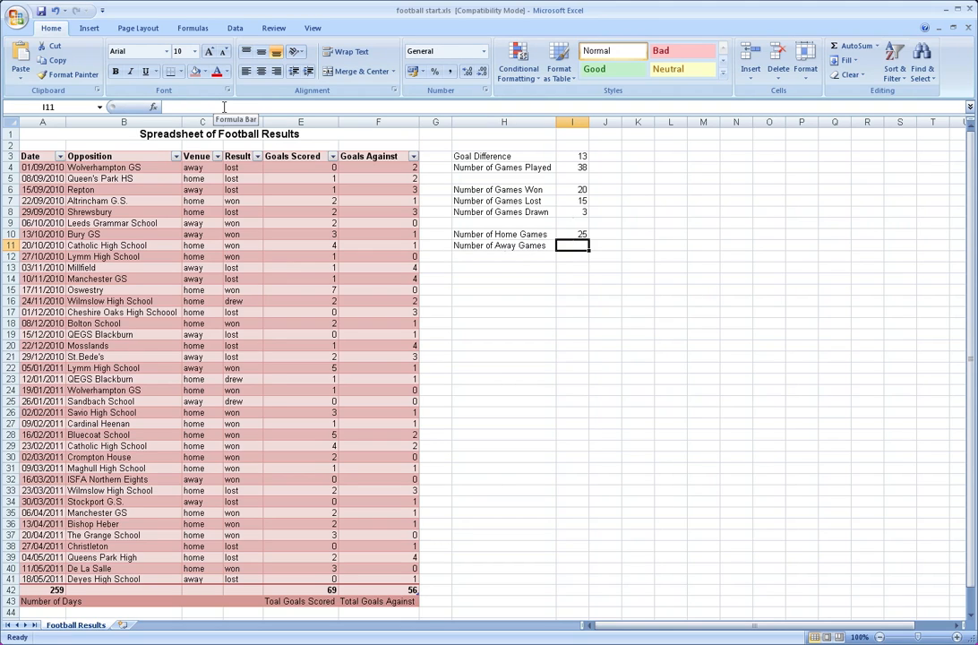
pyautogui.write('=')
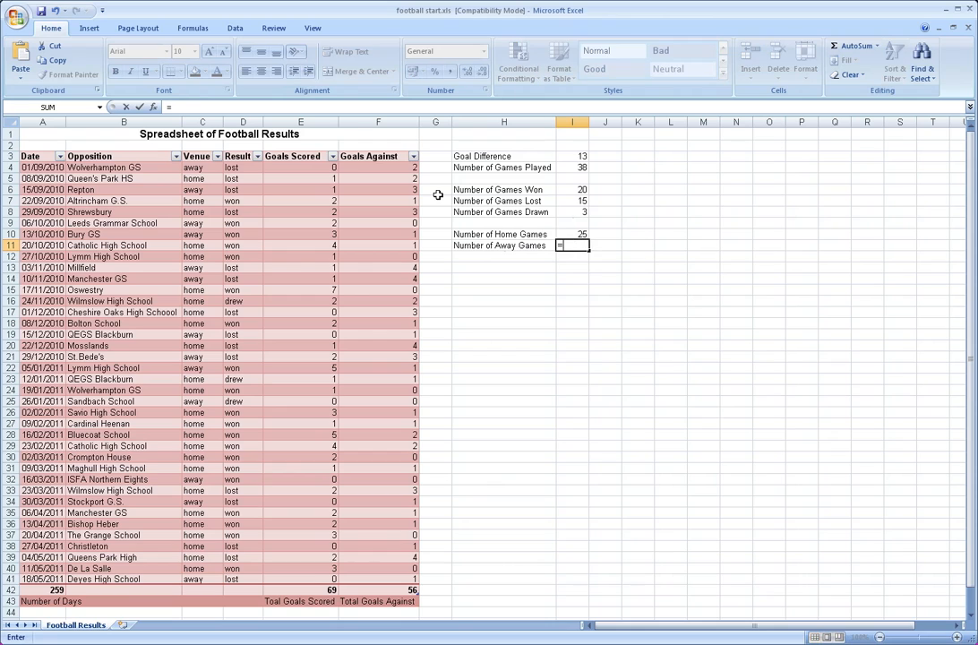
pyautogui.write('countif')
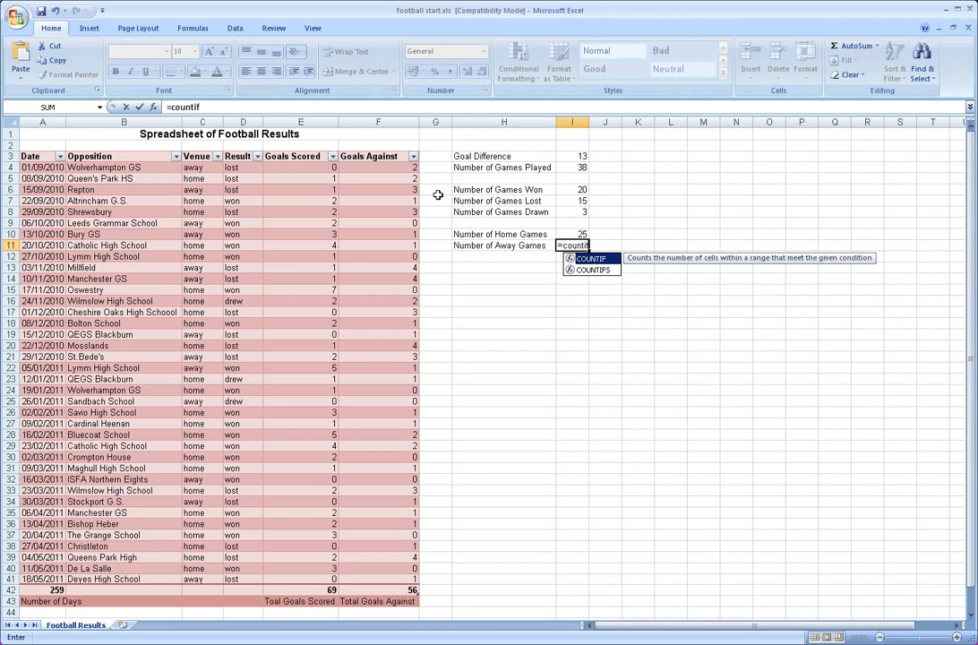
pyautogui.write('(')
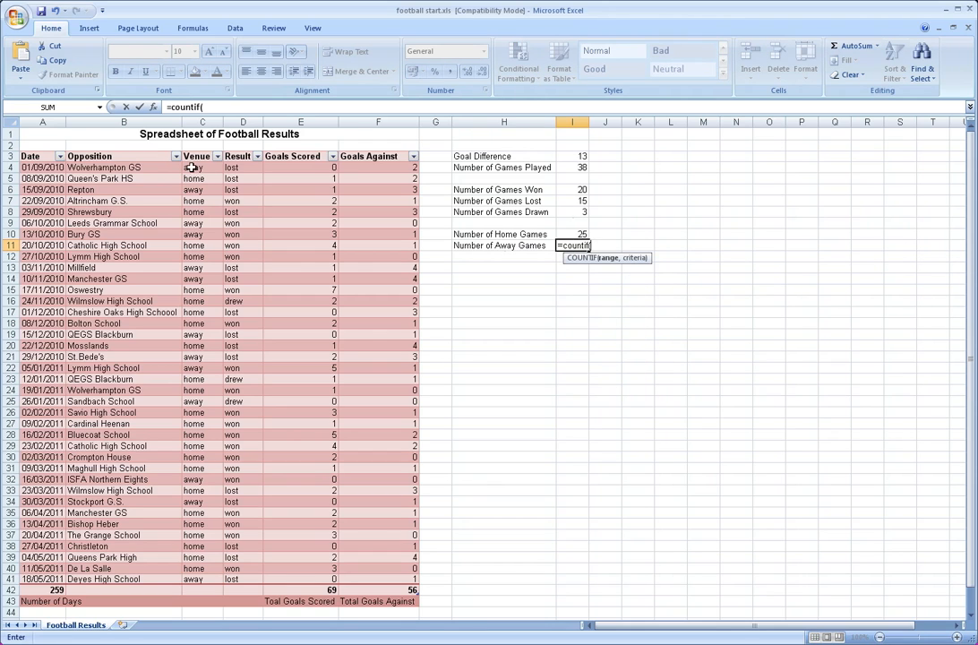
pyautogui.moveTo(192, 168); pyautogui.dragTo(198, 586)
pyautogui.write(',"')
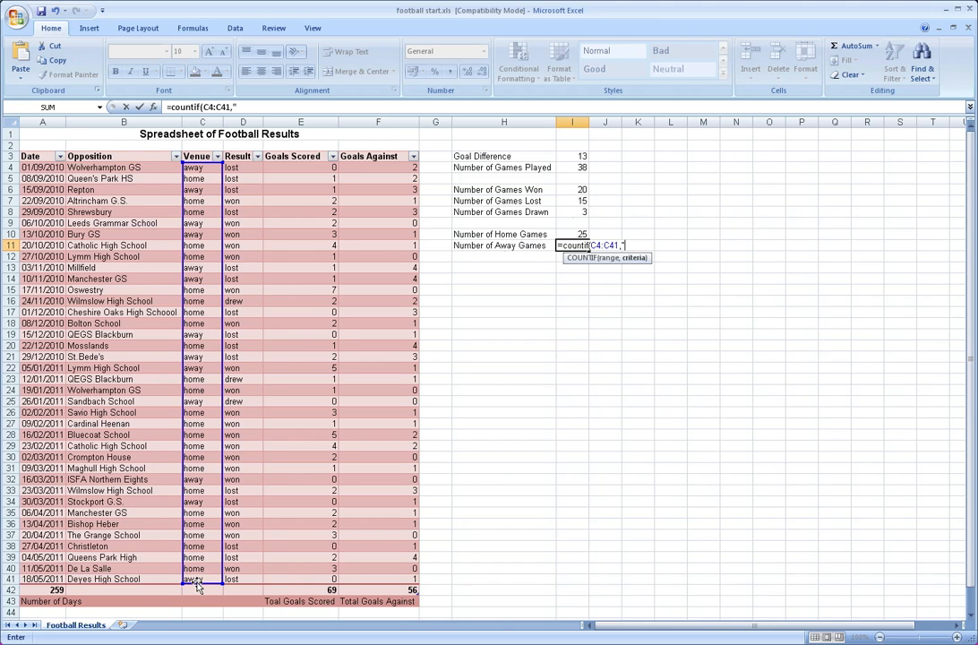
pyautogui.write('away')
pyautogui.press('BackSpace')
pyautogui.press('BackSpace')
pyautogui.press('BackSpace')
pyautogui.press('BackSpace')
pyautogui.write('Away")')
pyautogui.press('Return')
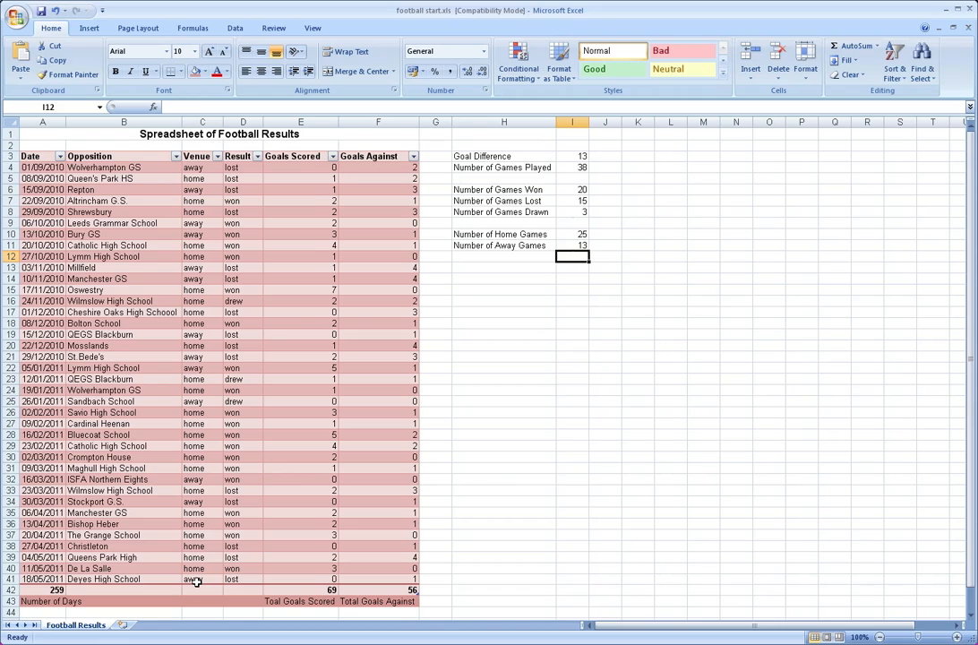
# Add a trailing space after "Away" inside the quoted criteria of the COUNTIF formula in cell I11
pyautogui.press('Up')
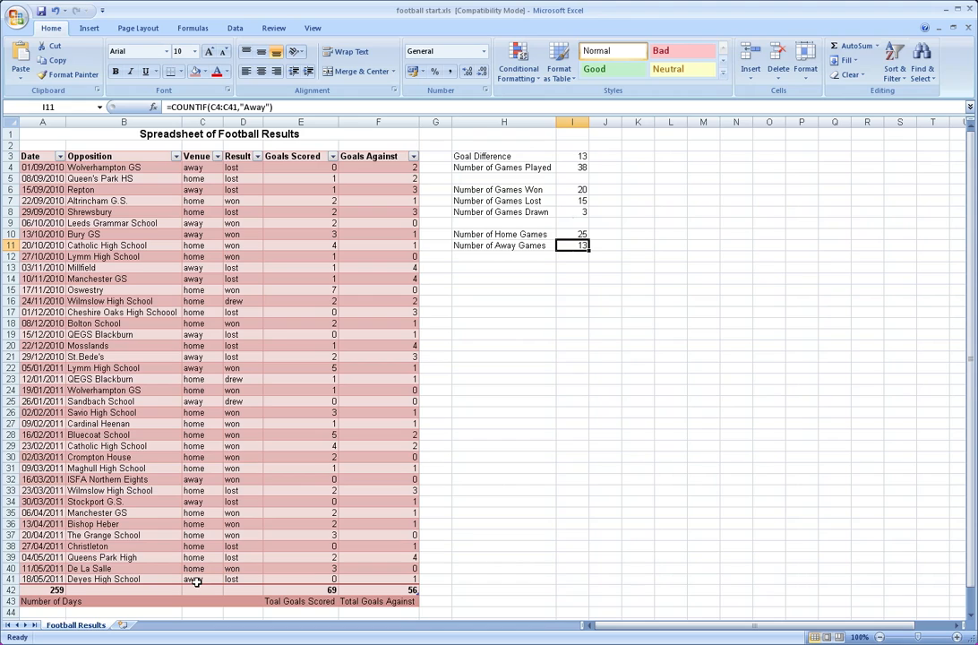
pyautogui.click(265, 107)
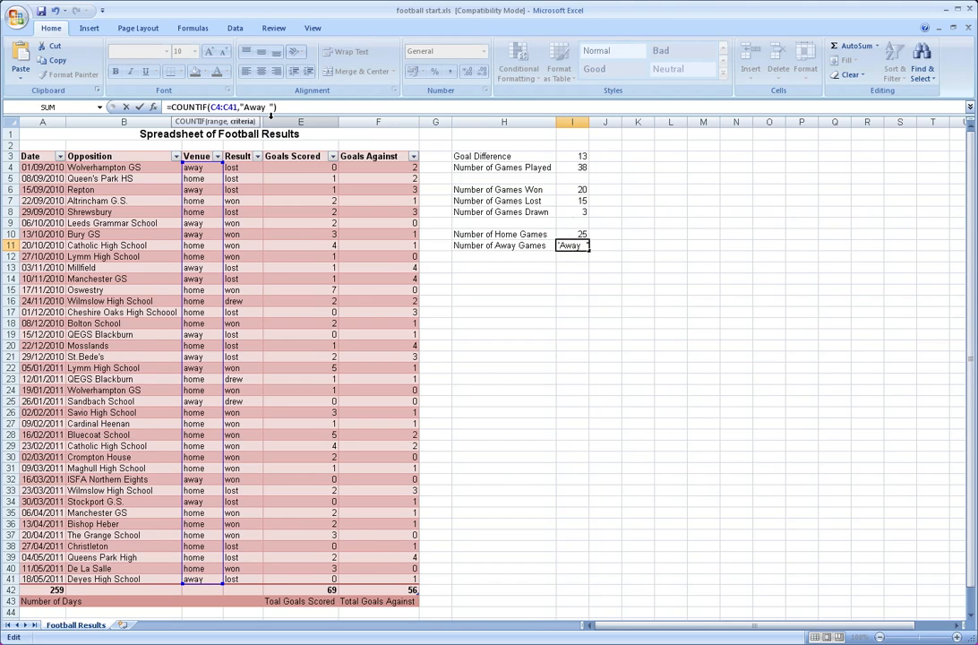
pyautogui.press('Return')
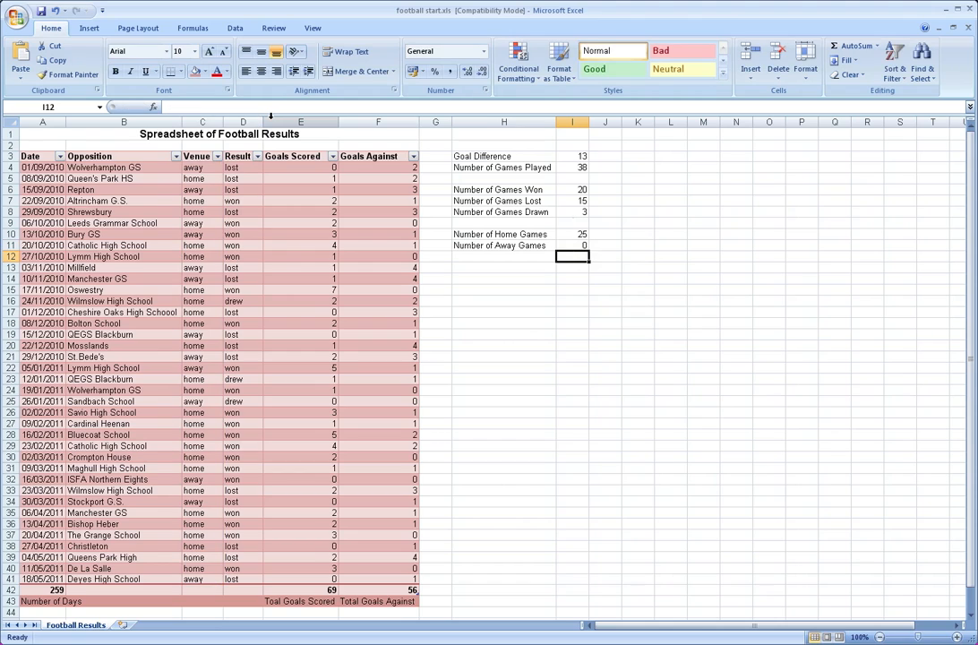
# Remove the trailing space after "Away" inside the quoted criteria of the COUNTIF formula in cell I11
pyautogui.press('Up')
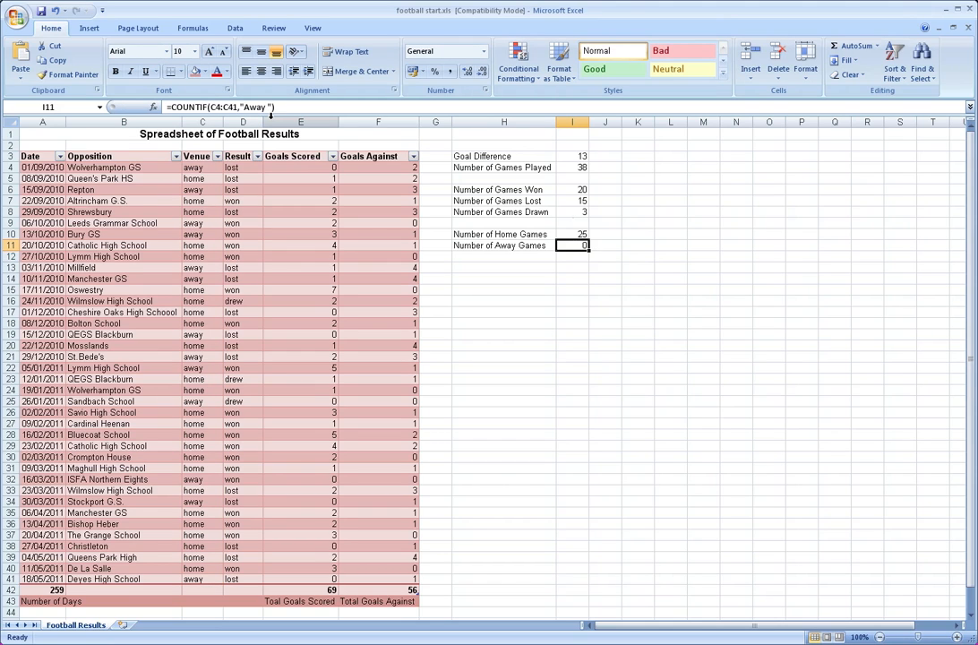
pyautogui.click(267, 107)
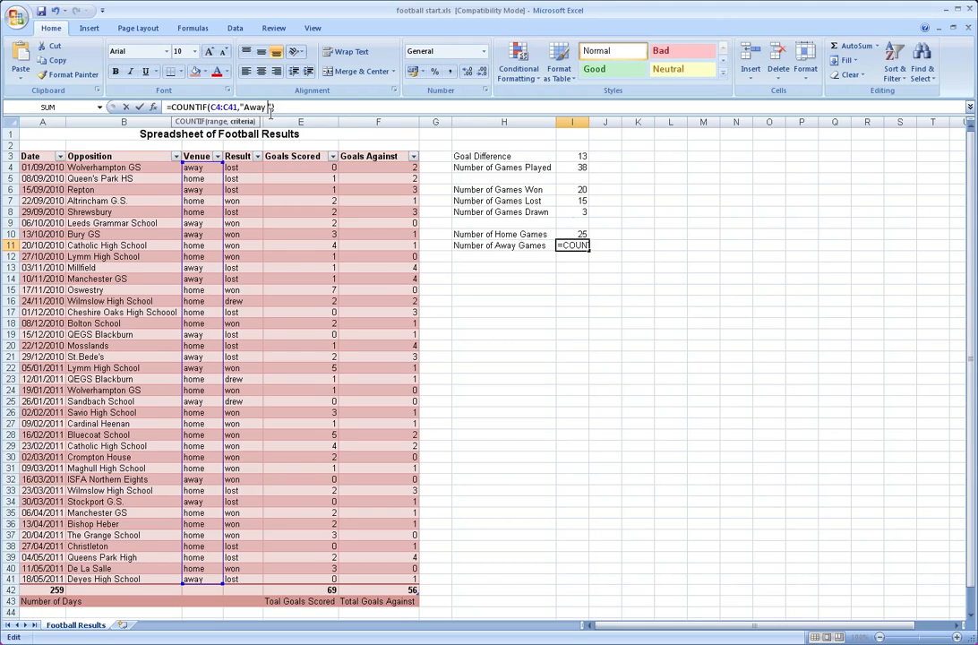
pyautogui.press('BackSpace')
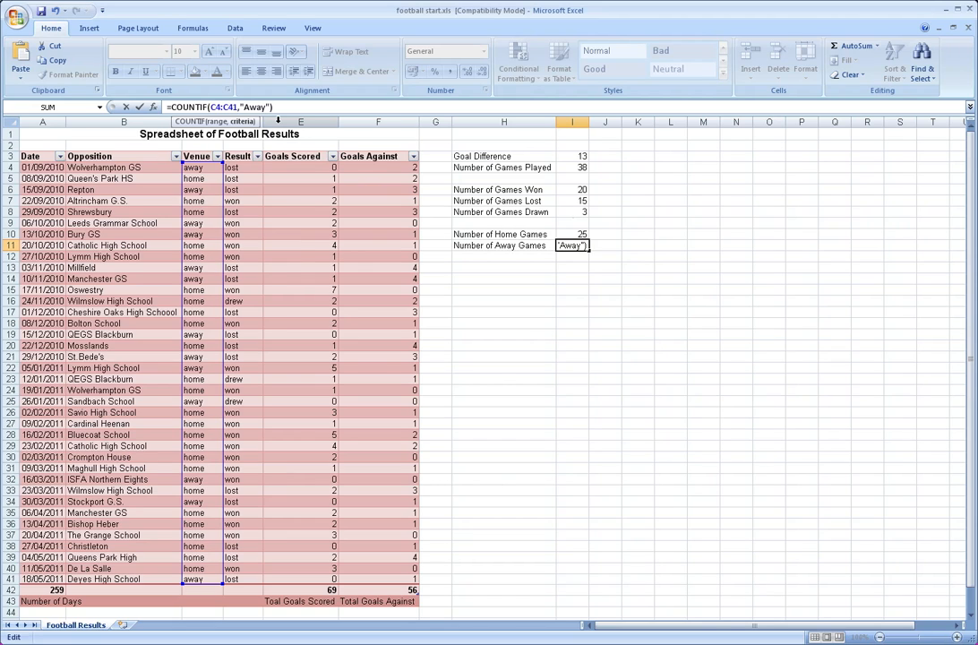
pyautogui.press('Return')
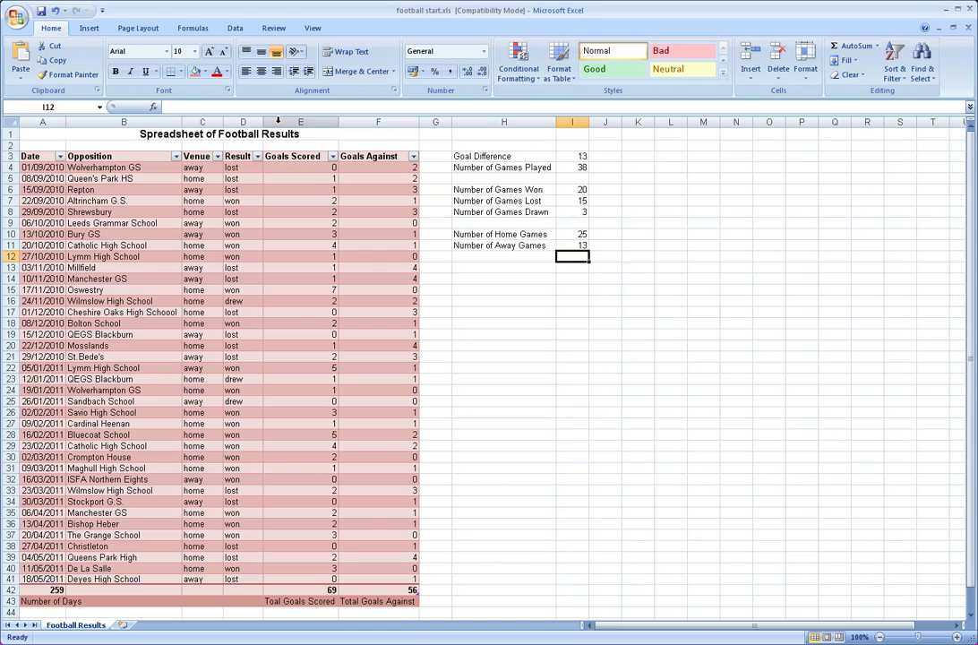
# Review the formulas behind the summary statistics in column I, from games played in I4 to away games in I11
pyautogui.press('Left')
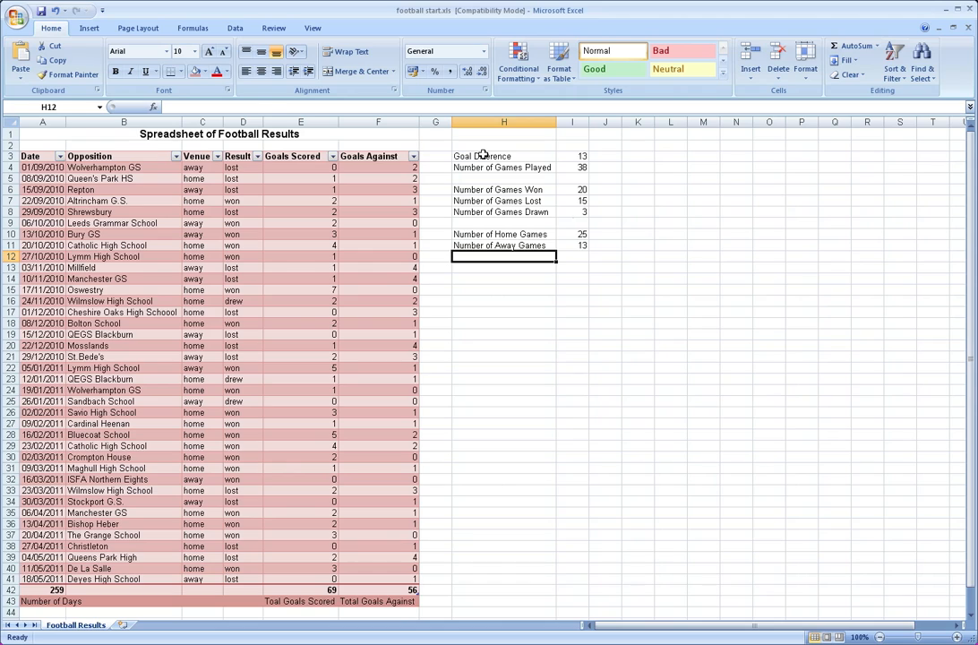
pyautogui.press('Up')
pyautogui.press('Right')
pyautogui.press('Up')
pyautogui.press('Up')
pyautogui.press('Up')
pyautogui.press('Up')
pyautogui.press('Up')
pyautogui.press('Up')
pyautogui.press('Up')
pyautogui.press('Up')
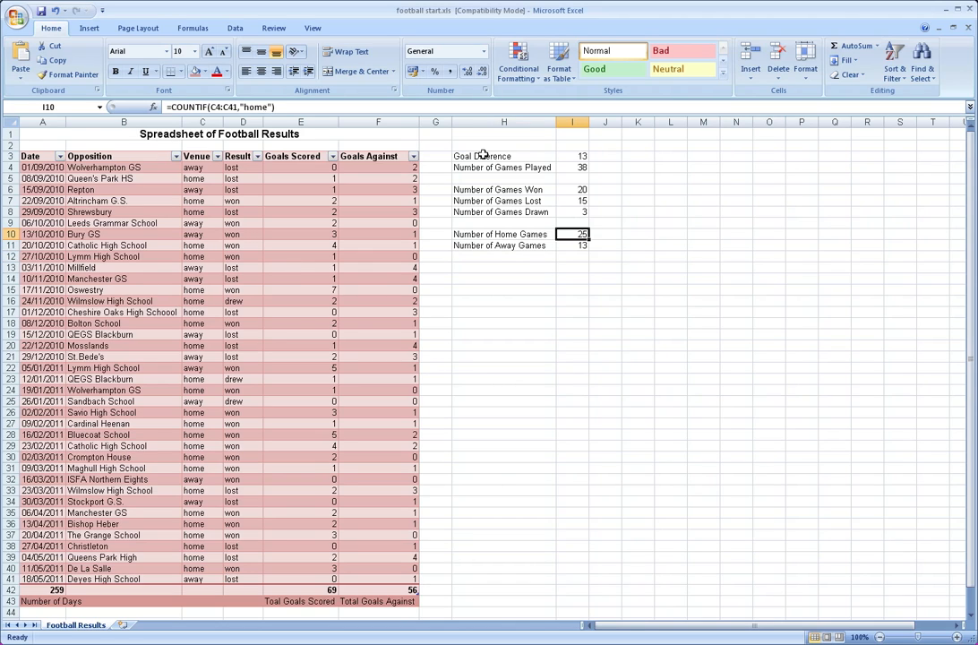
pyautogui.press('Down')
pyautogui.press('Down')
pyautogui.press('Down')
pyautogui.press('Down')
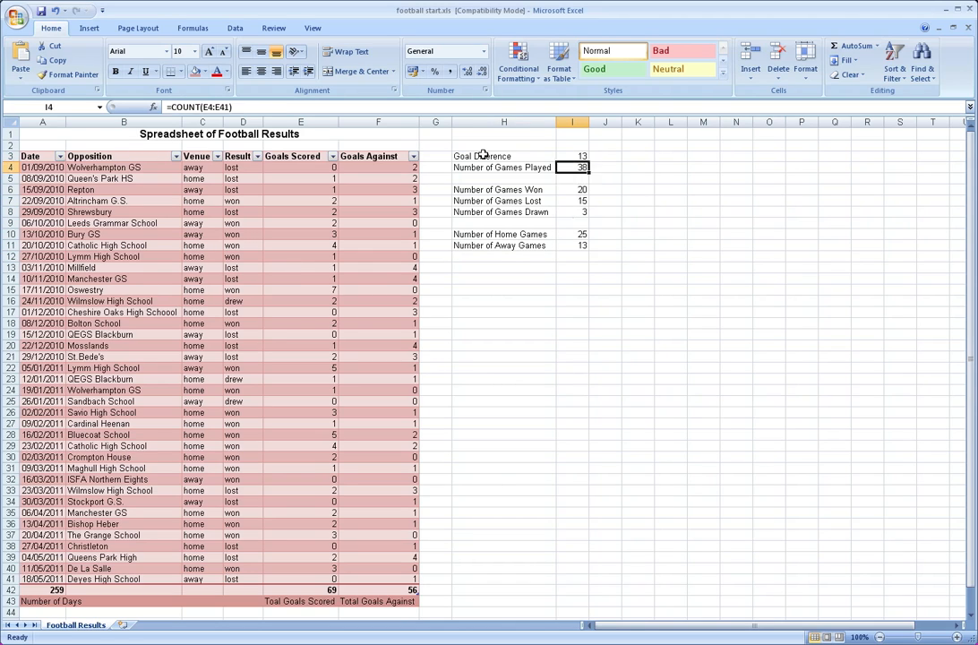
pyautogui.press('Down')
pyautogui.press('Down')
pyautogui.press('Up')
pyautogui.press('Up')
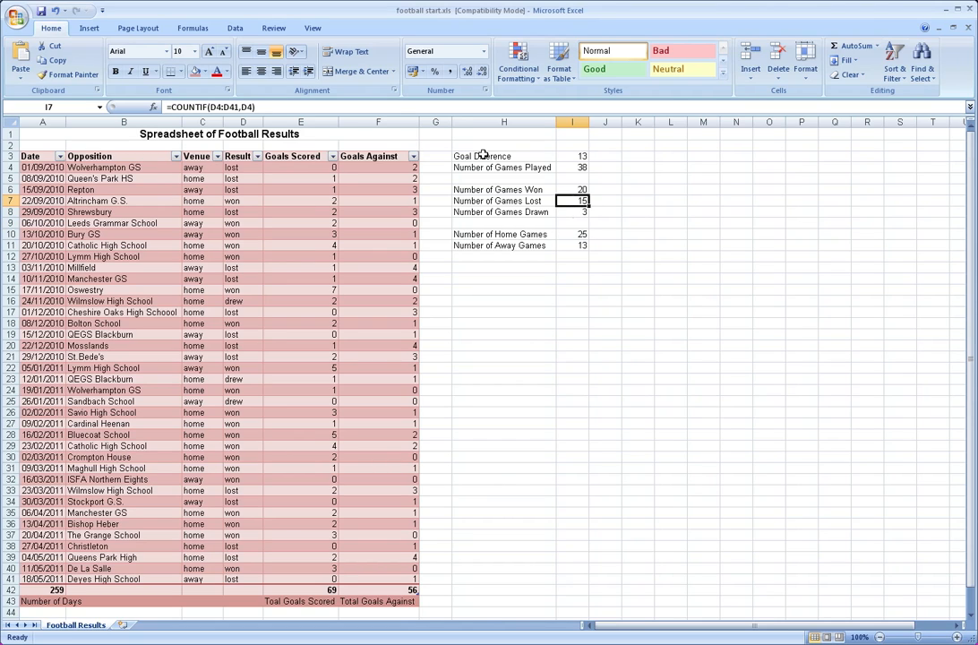
pyautogui.press('Up')
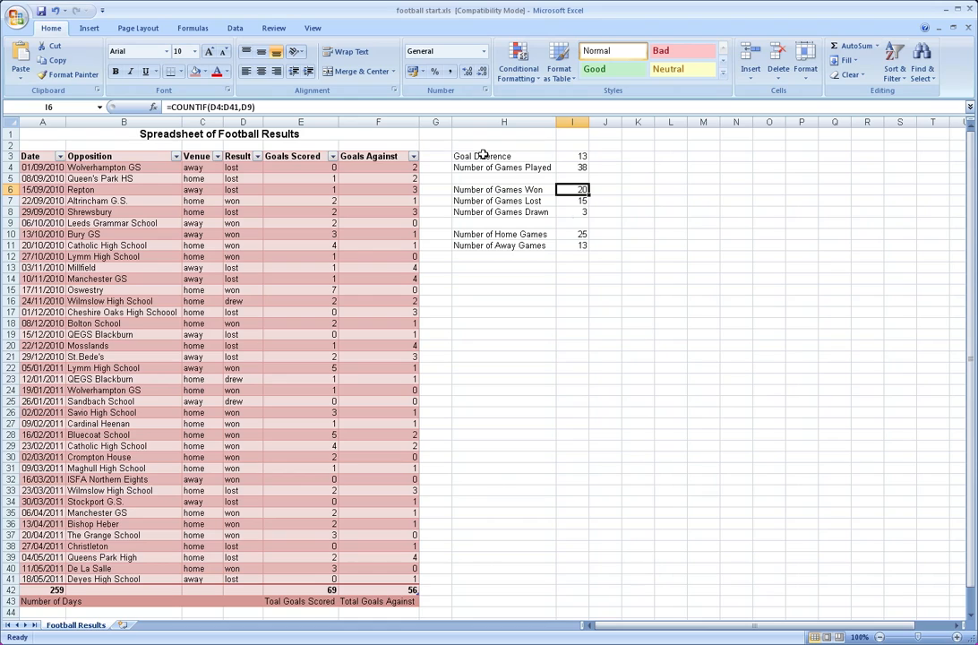
pyautogui.press('Down')
pyautogui.press('Down')
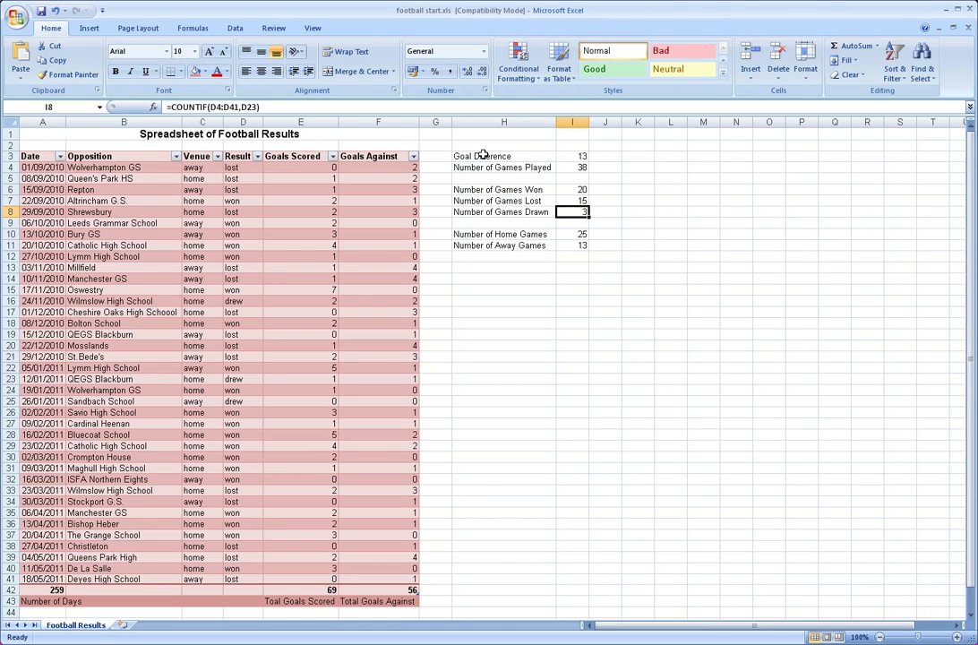
pyautogui.press('Down')
pyautogui.press('Down')
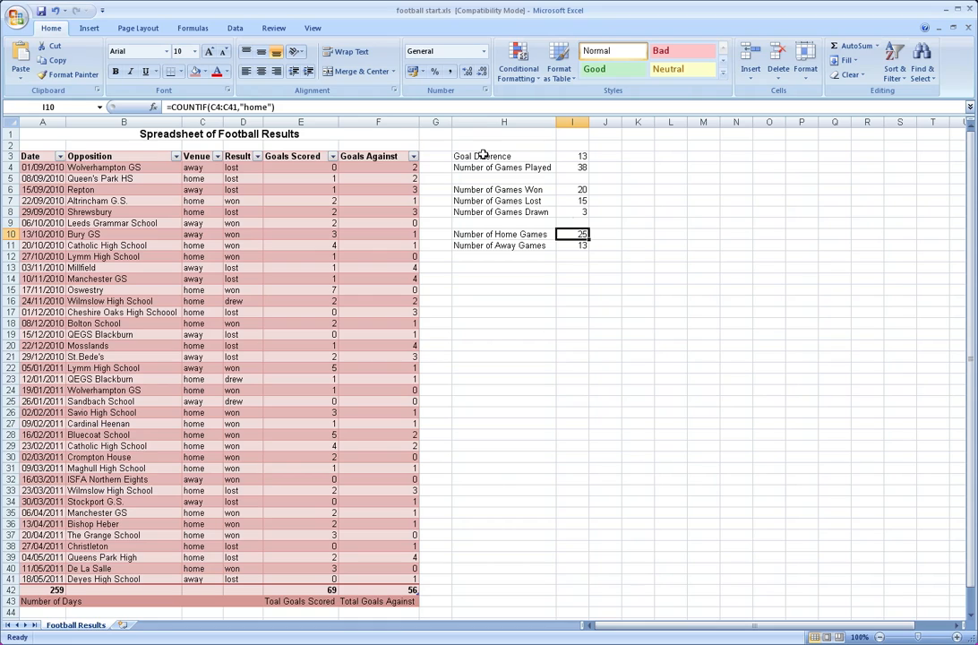
pyautogui.press('Down')
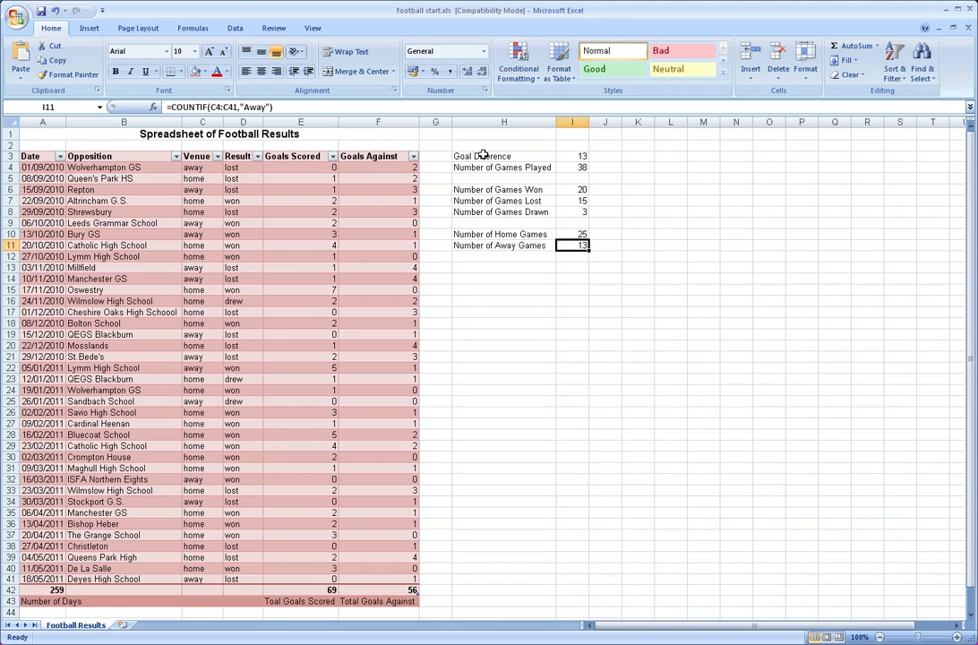
# Select the summary statistics block H3:I11 and open the full gallery of cell styles for it
pyautogui.moveTo(483, 155); pyautogui.dragTo(582, 245)
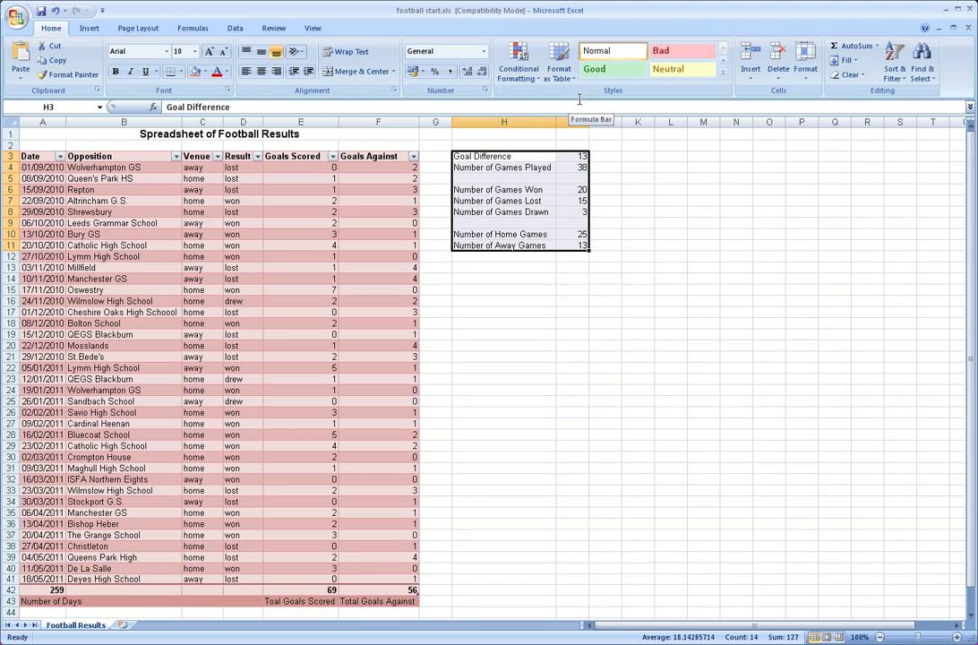
pyautogui.click(724, 74)
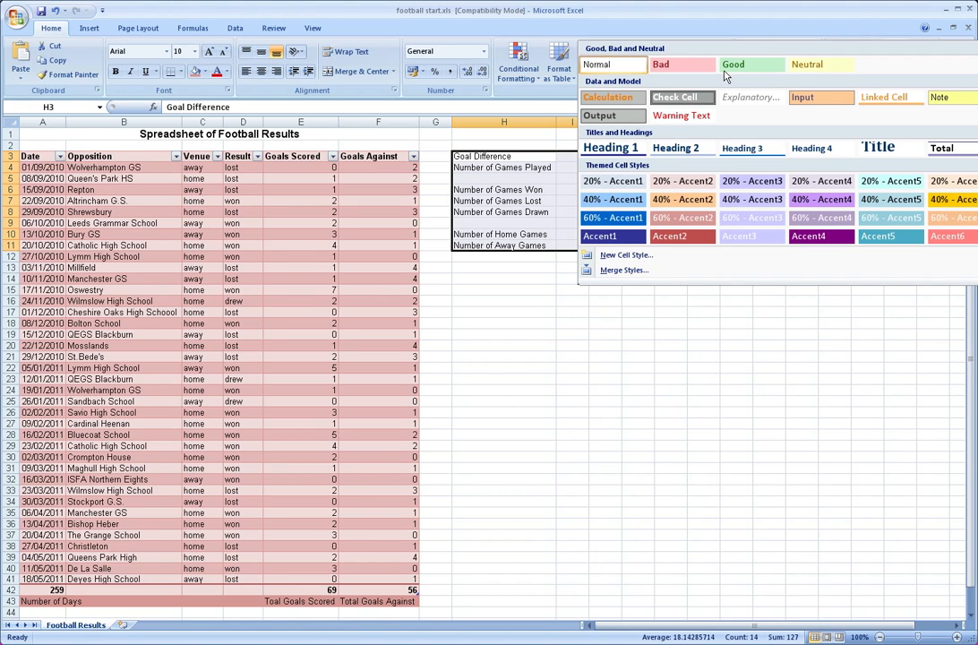
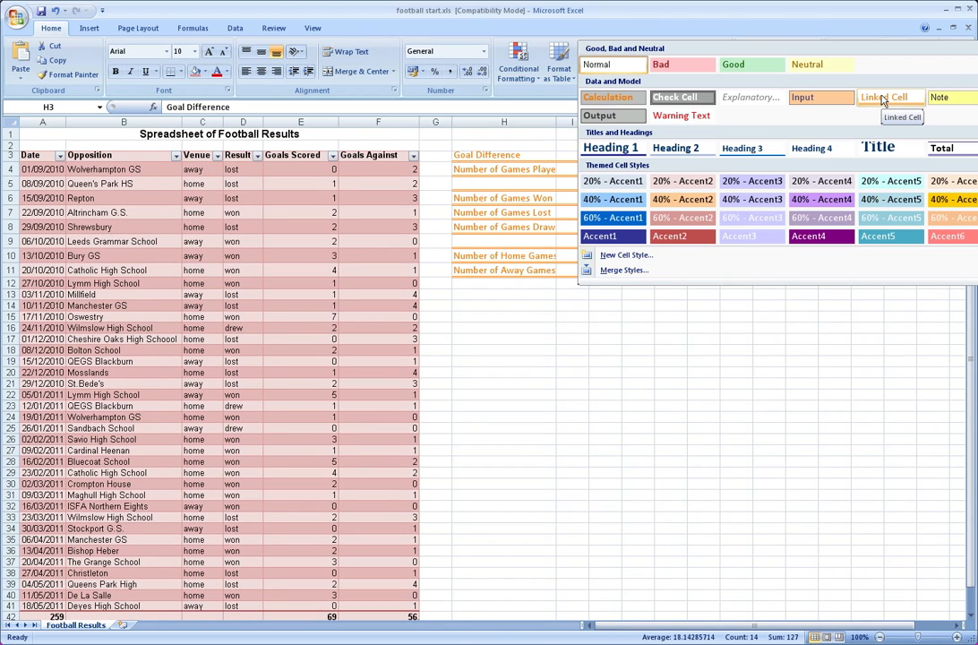
# Apply the Linked Cell style to the summary statistics block and widen column H to fit its labels
pyautogui.click(882, 98)
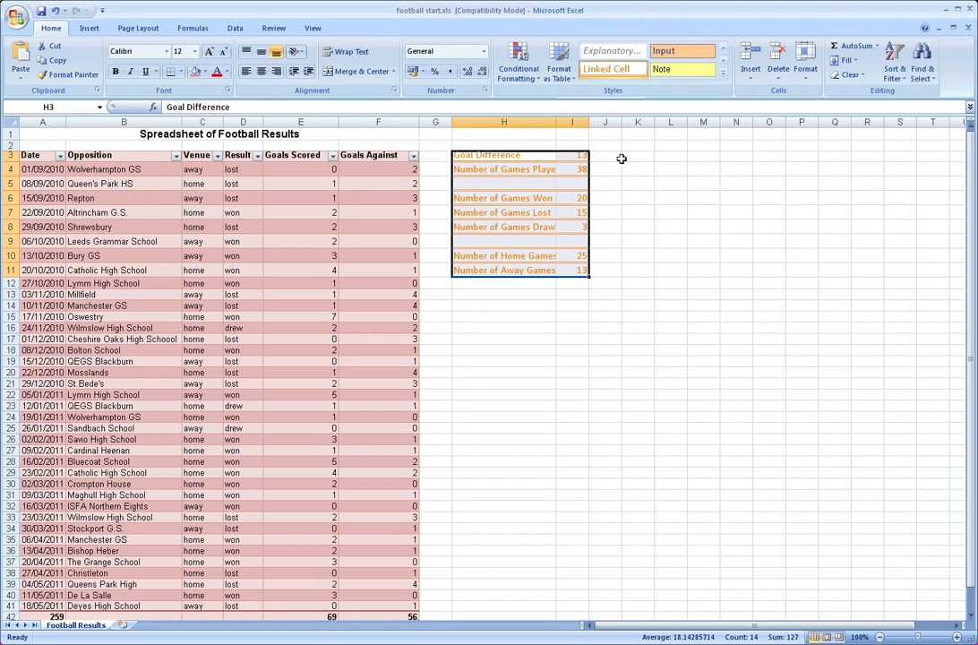
pyautogui.click(626, 159)
pyautogui.doubleClick(556, 122)
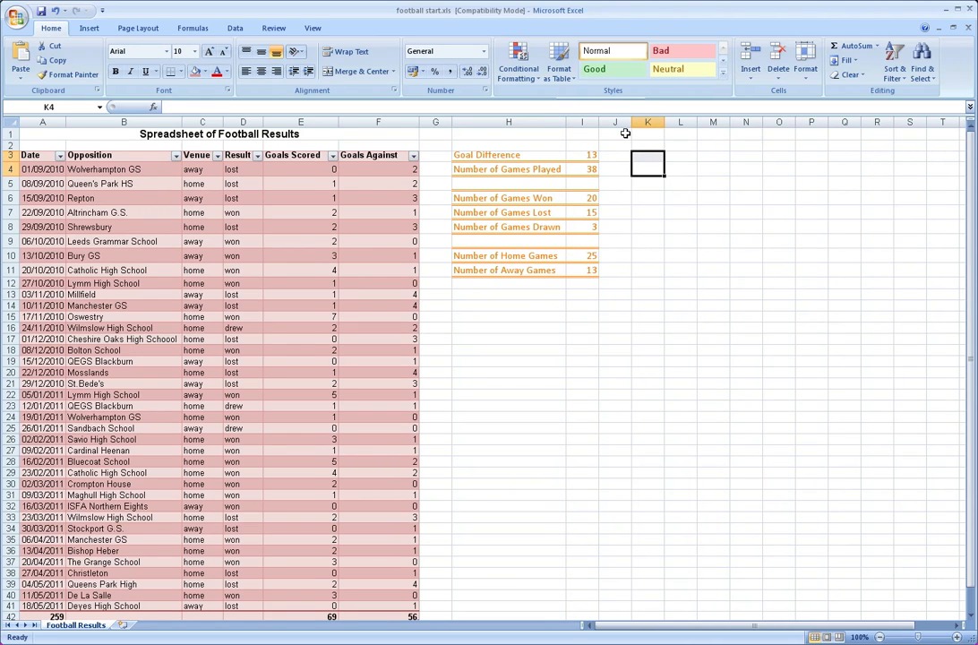
pyautogui.click(639, 254)
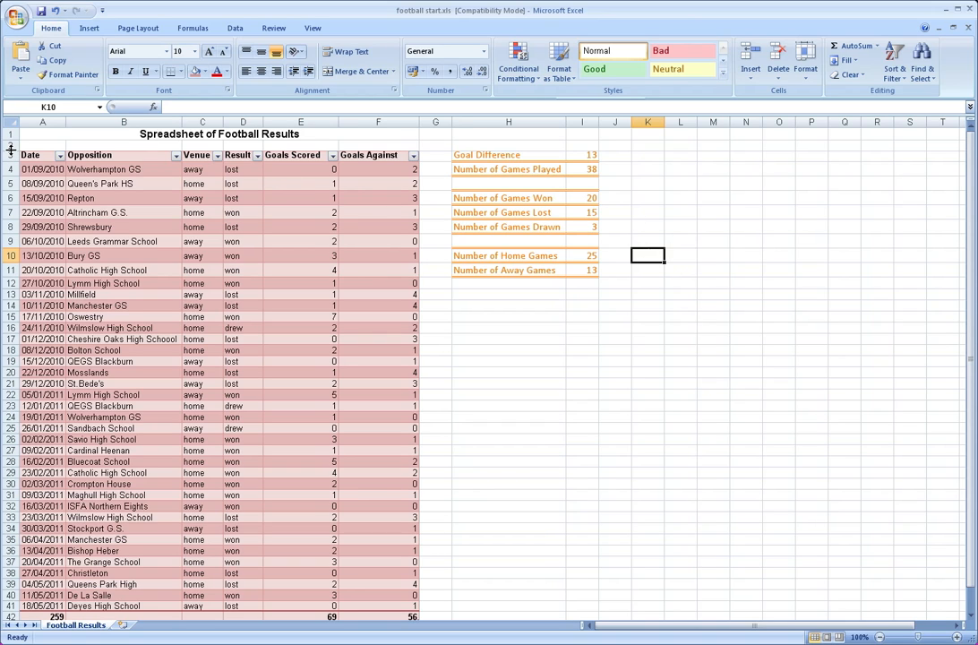
# Increase the height of row 3 slightly so its header text fits
pyautogui.moveTo(11, 147); pyautogui.dragTo(9, 163)
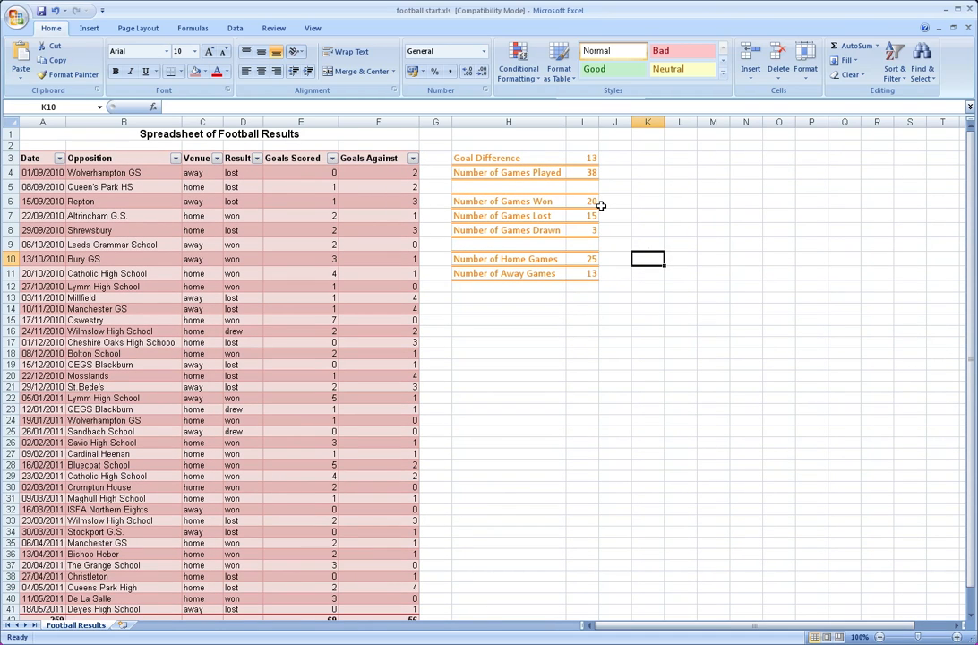
pyautogui.click(650, 182)
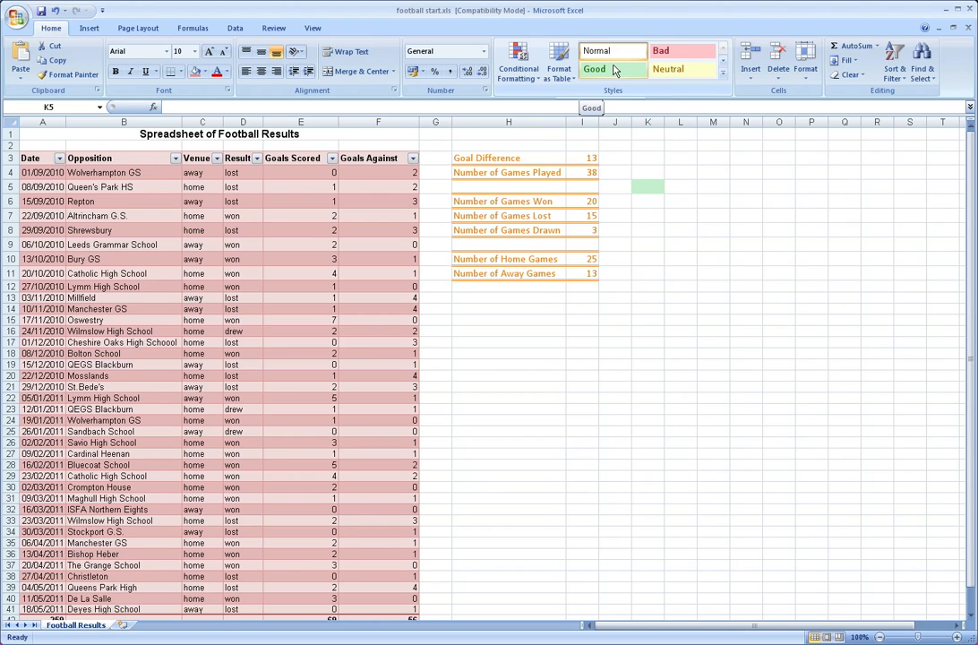
# Add a new blank worksheet after the Football Results sheet, keeping Football Results in view
pyautogui.scroll(-1, 542, 286)
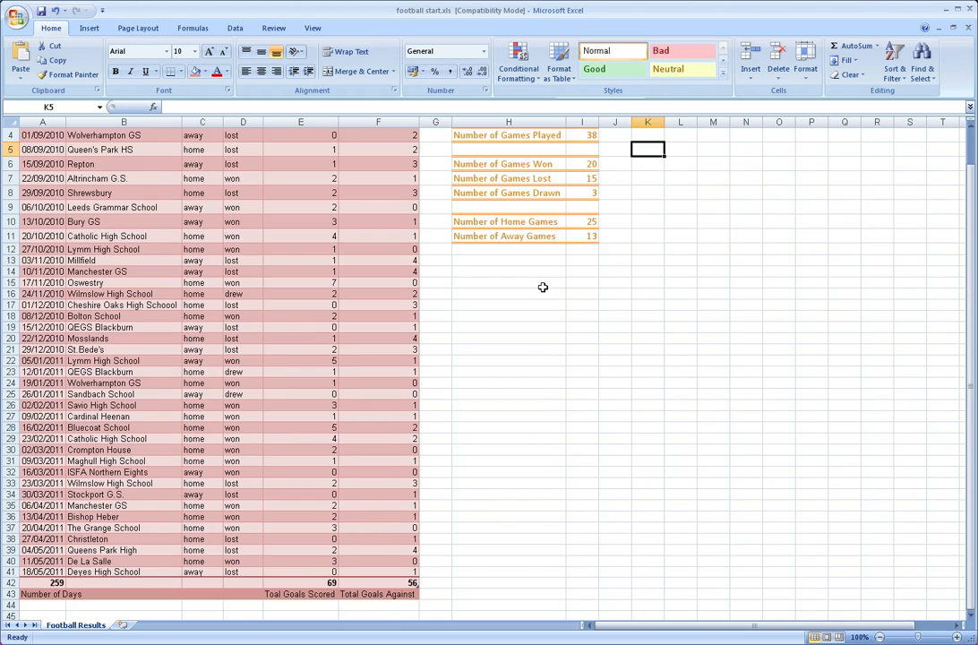
pyautogui.click(542, 271)
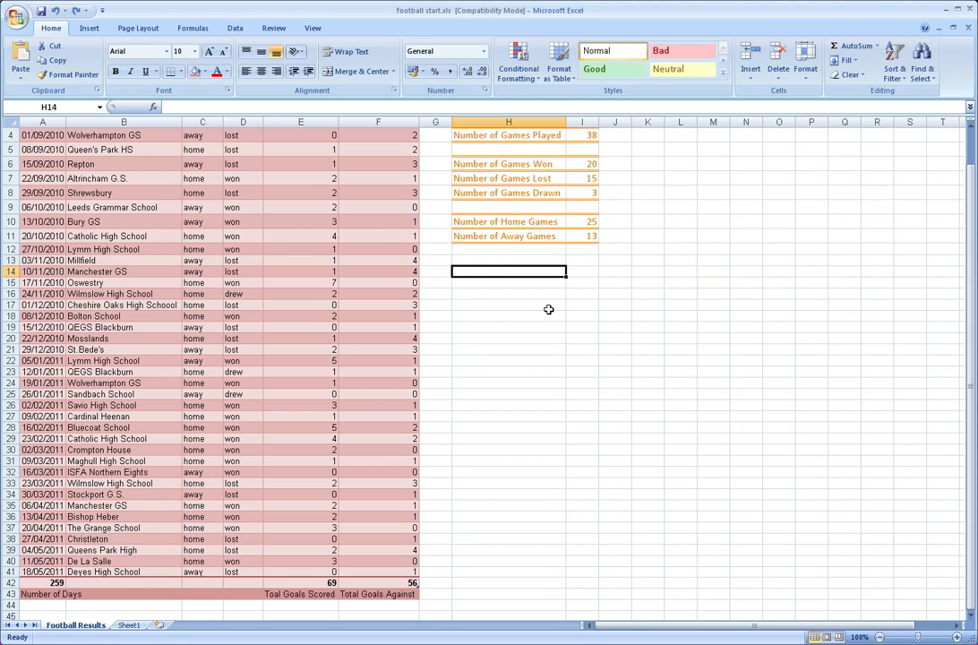
pyautogui.scroll(1, 554, 312)
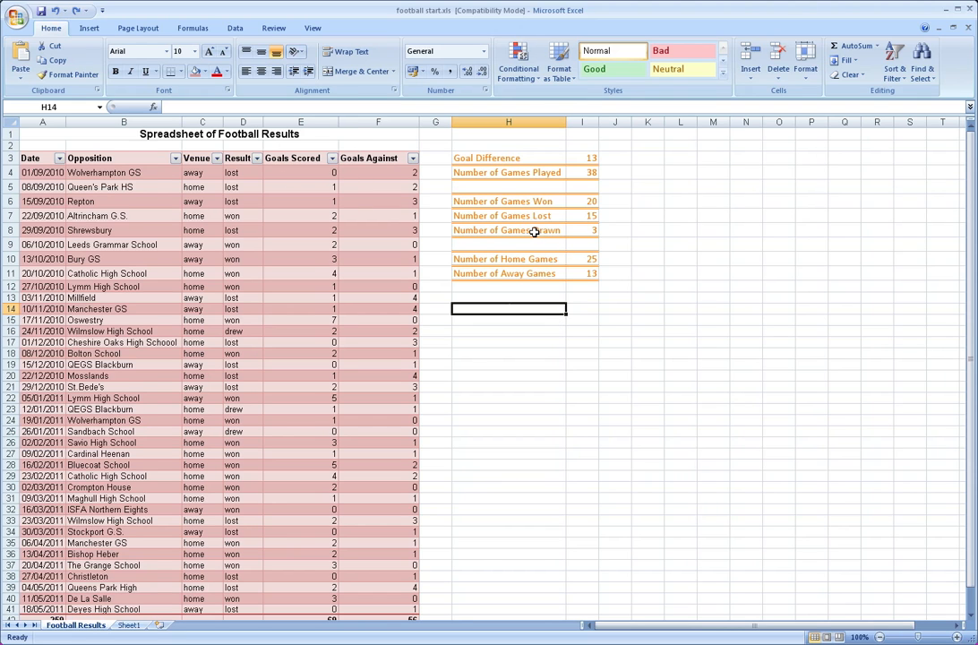
pyautogui.scroll(-2, 534, 232)
pyautogui.scroll(2, 534, 232)
pyautogui.scroll(-1, 534, 232)
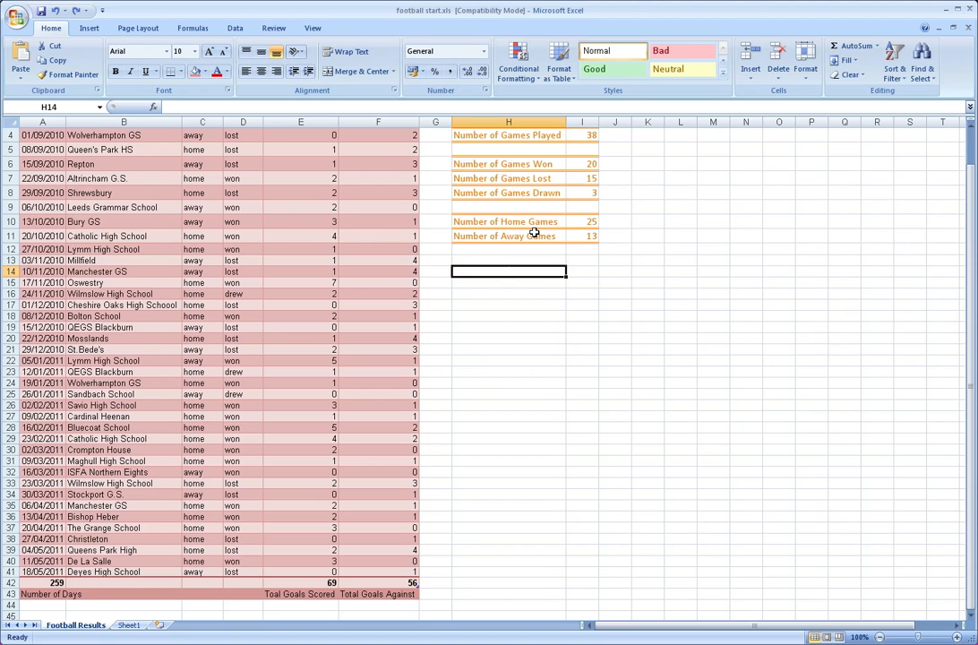
pyautogui.scroll(1, 534, 232)
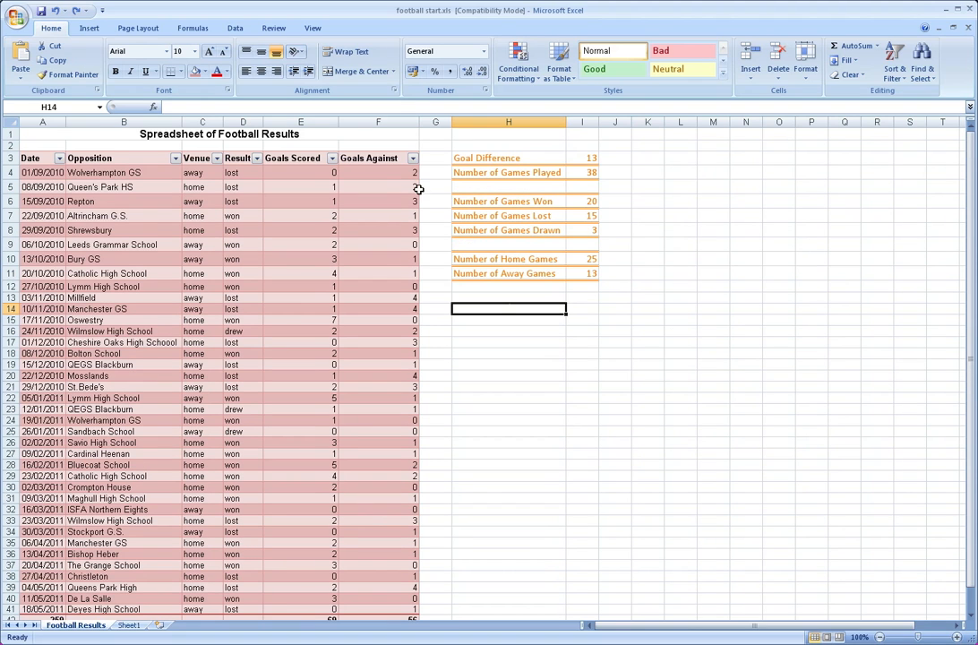
# Insert a 3-D clustered column chart of the goals scored in E4:E41
pyautogui.click(308, 173)
pyautogui.moveTo(307, 173); pyautogui.dragTo(323, 589)
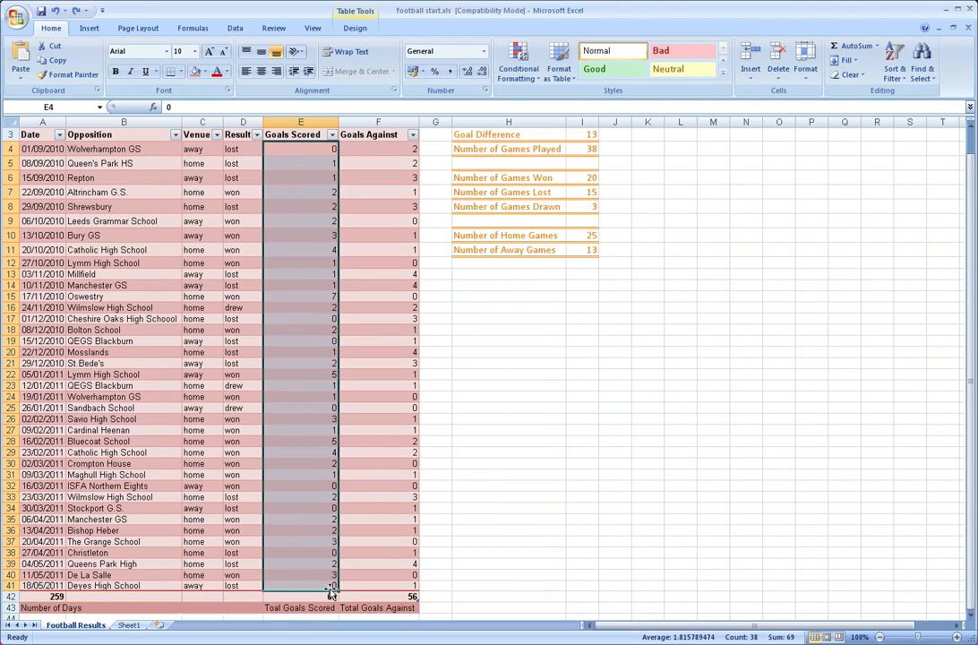
pyautogui.click(89, 28)
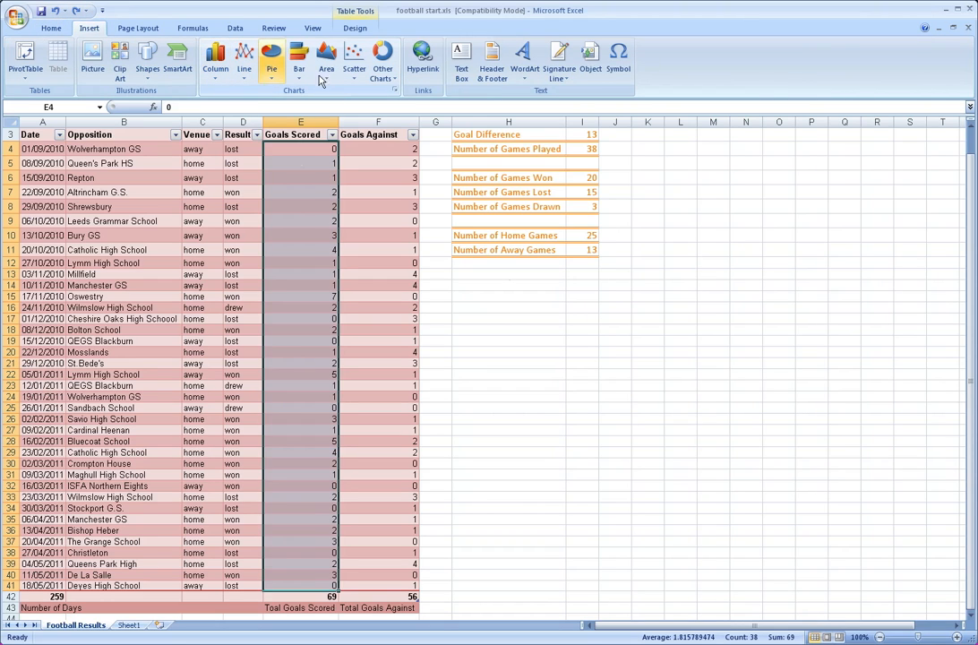
pyautogui.click(222, 83)
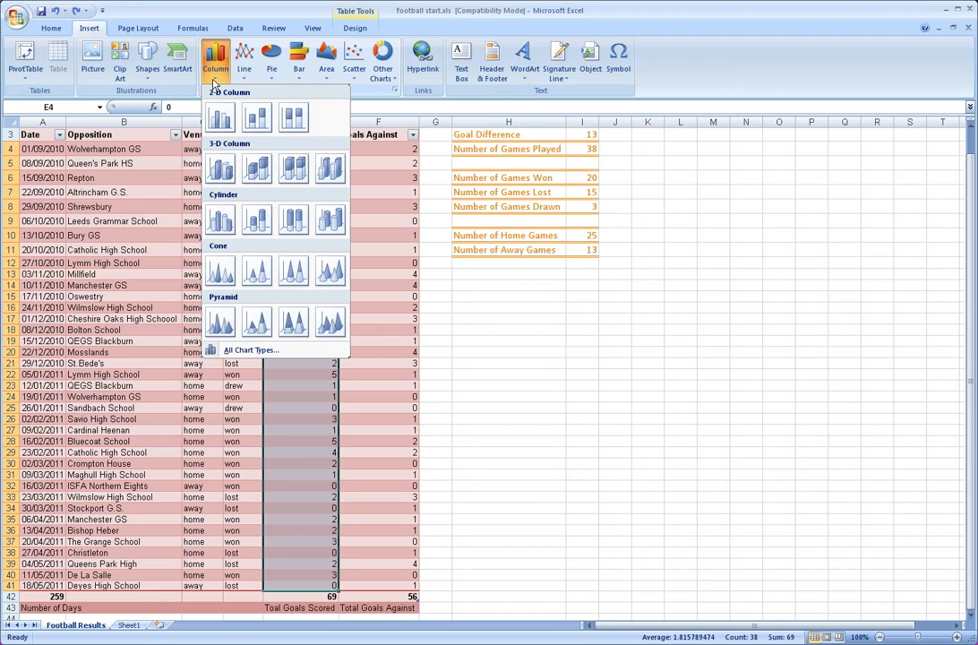
pyautogui.click(224, 170)
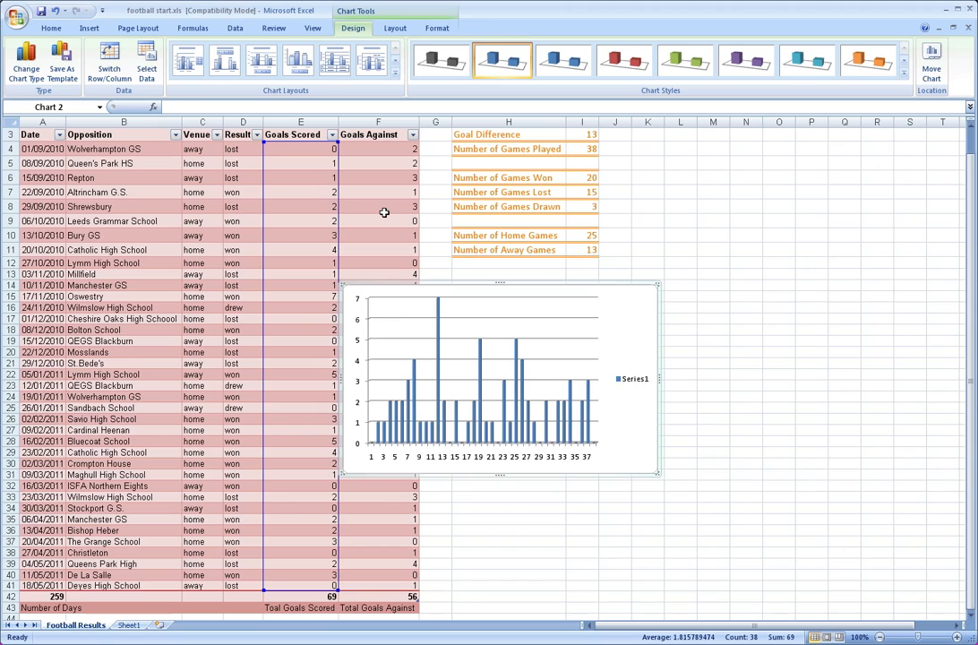
# Move the chart to cell A1 of Sheet1 and enlarge it to span about columns A to R and rows 1 to 37
pyautogui.rightClick(373, 284)
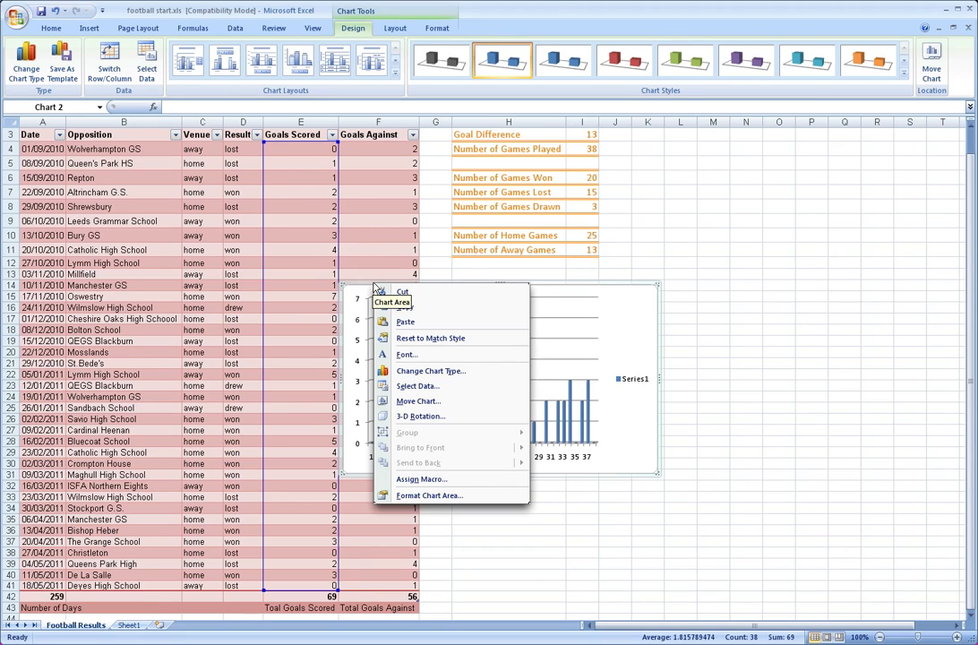
pyautogui.click(443, 292)
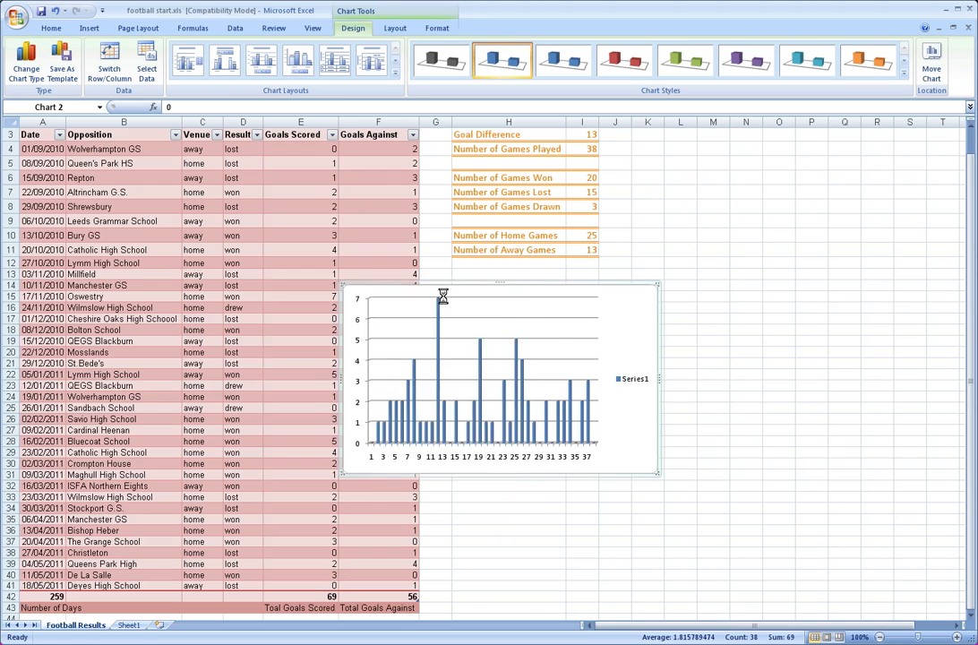
pyautogui.click(136, 626)
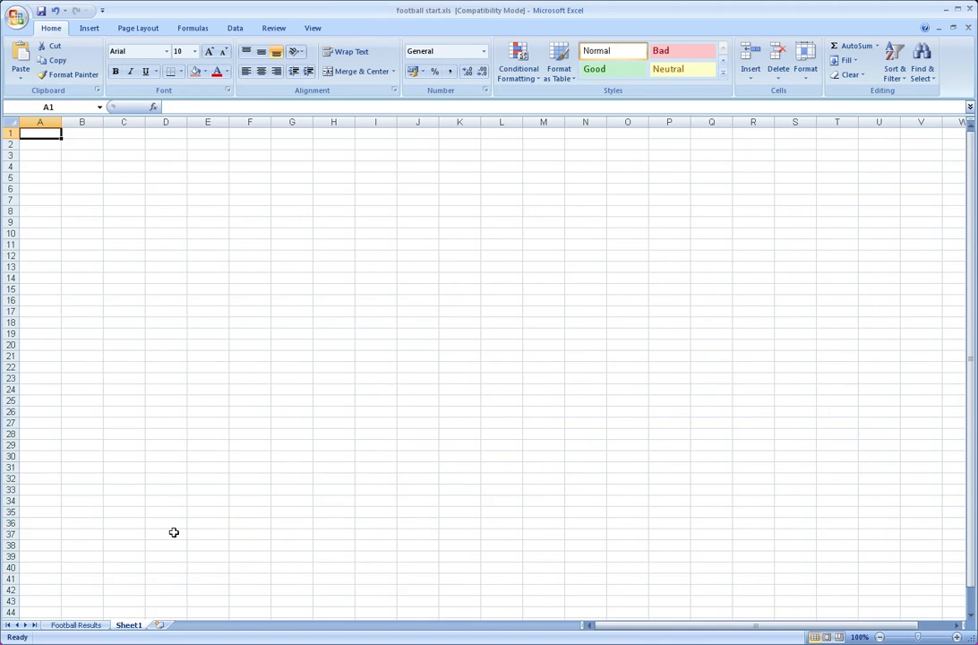
pyautogui.rightClick(45, 135)
pyautogui.click(82, 173)
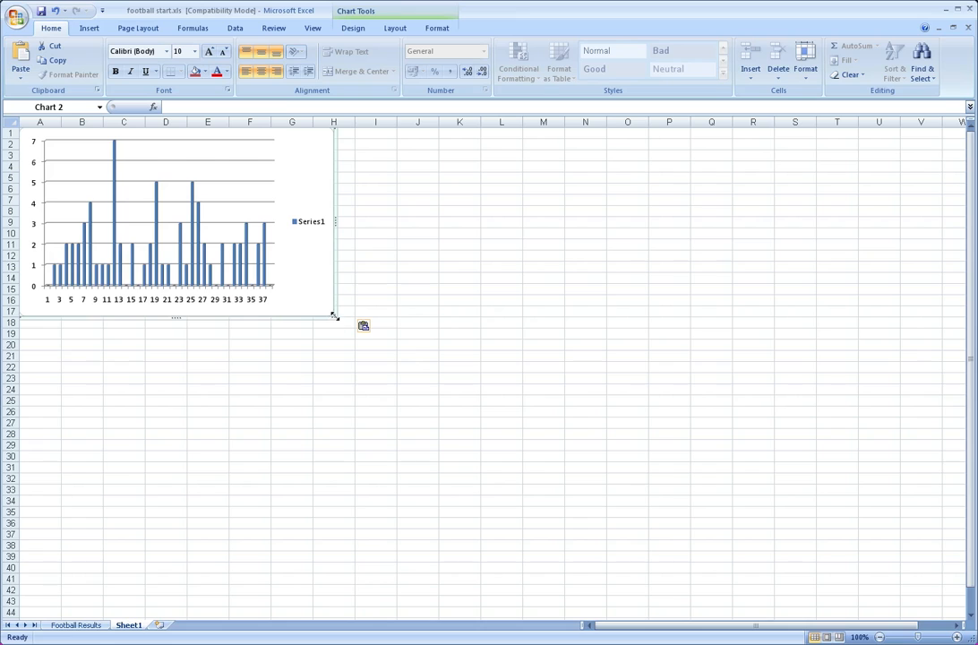
pyautogui.moveTo(335, 320); pyautogui.dragTo(772, 537)
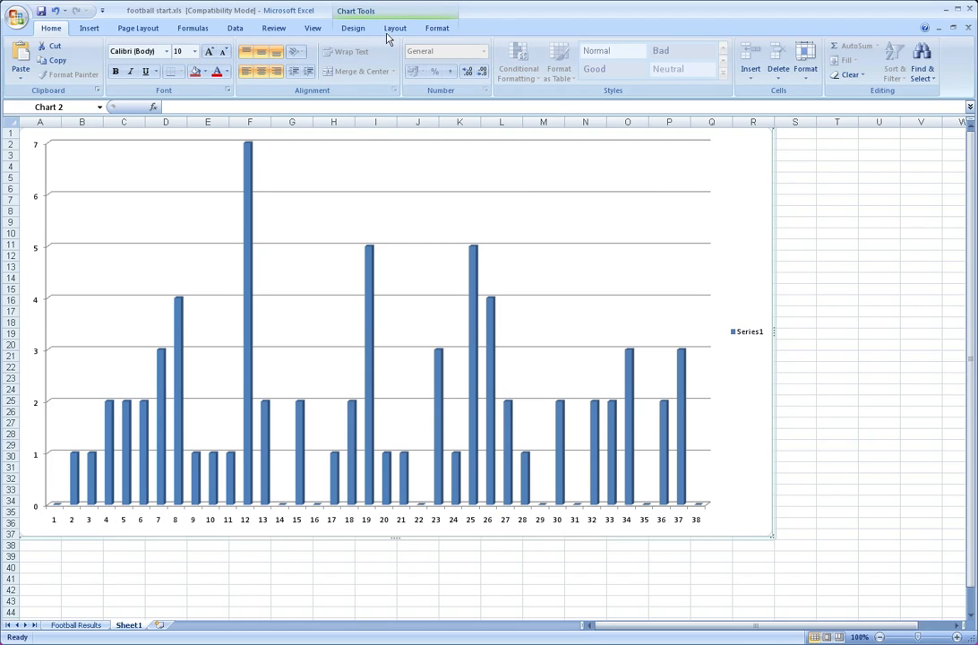
pyautogui.click(835, 232)
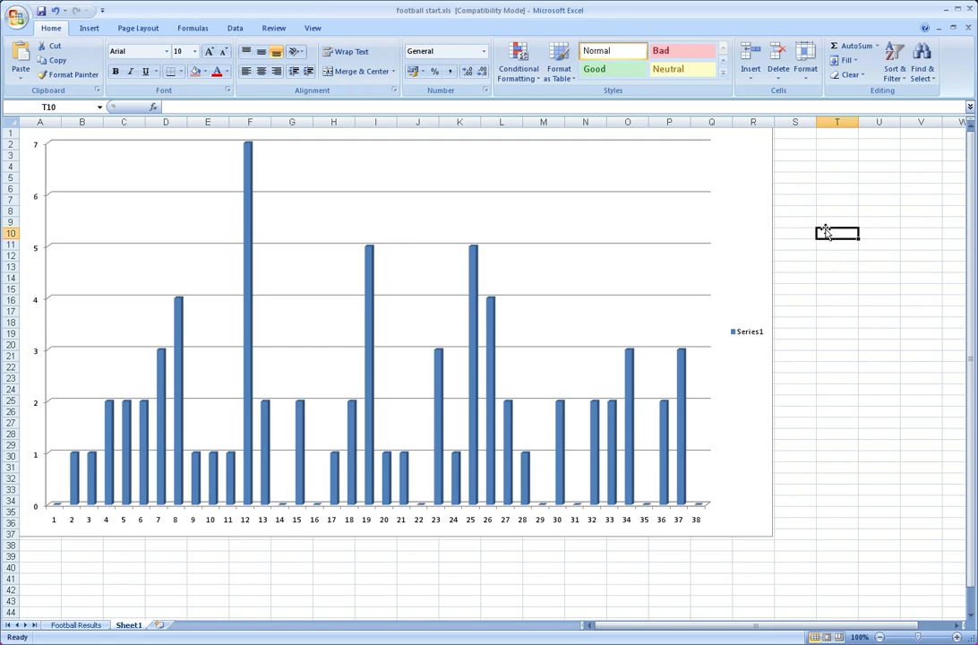
# Apply the chart style with green columns, a light green back wall and grey side wall and floor
pyautogui.click(476, 229)
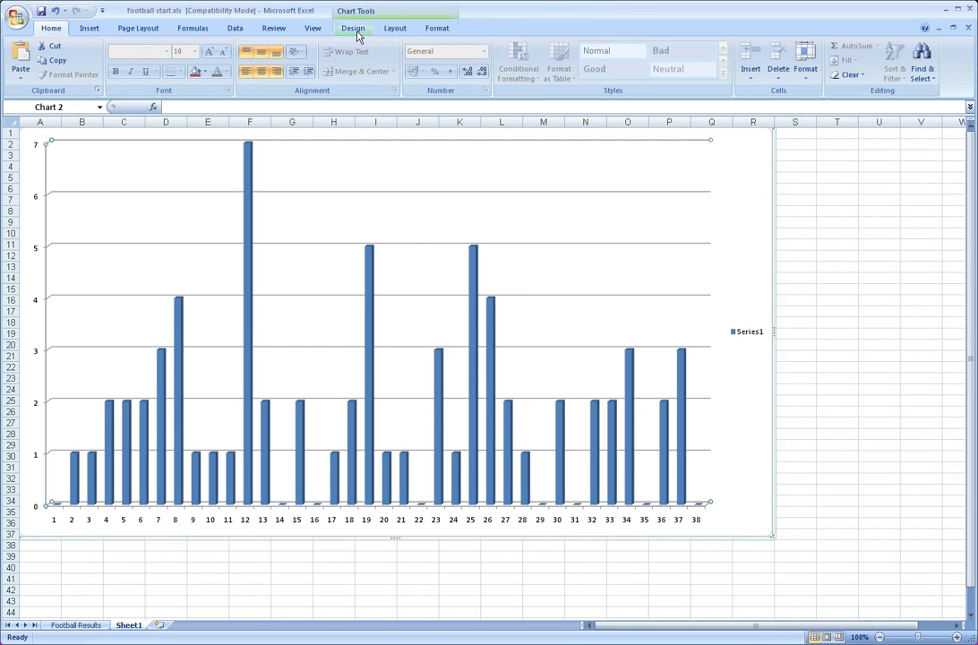
pyautogui.click(355, 29)
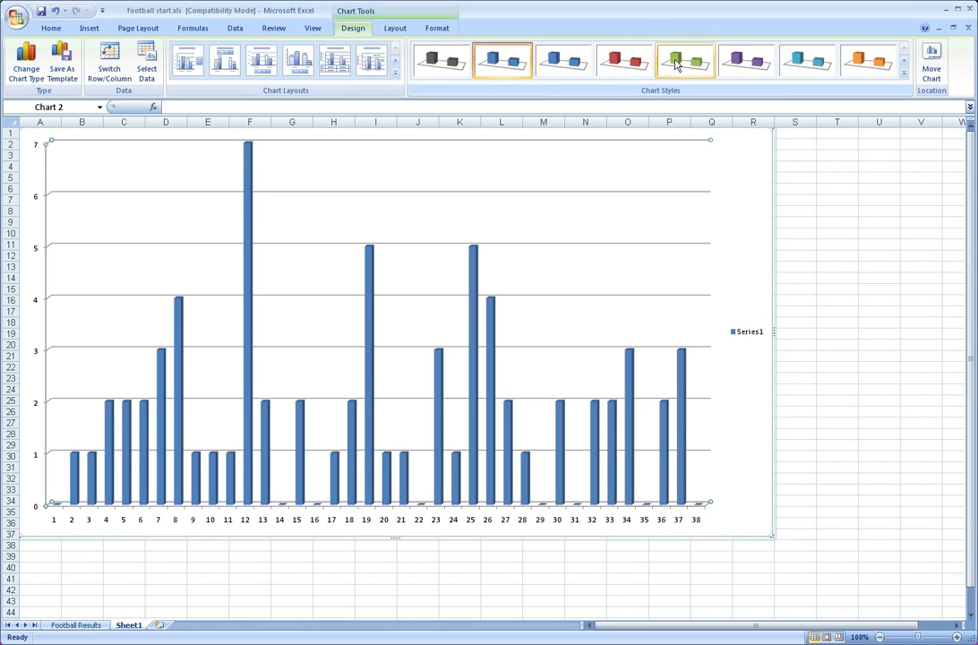
pyautogui.click(676, 63)
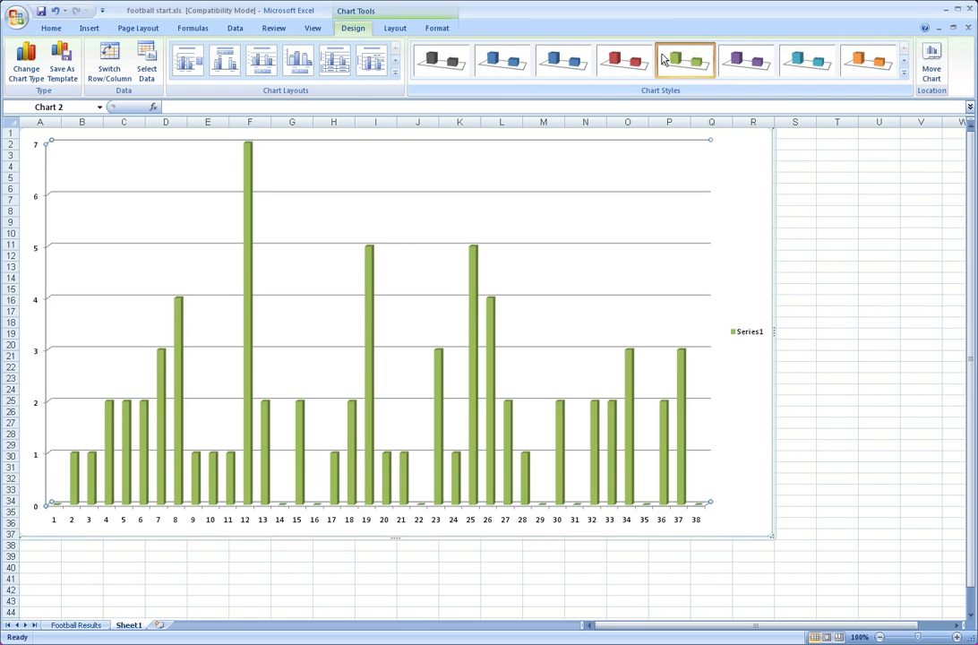
pyautogui.click(904, 73)
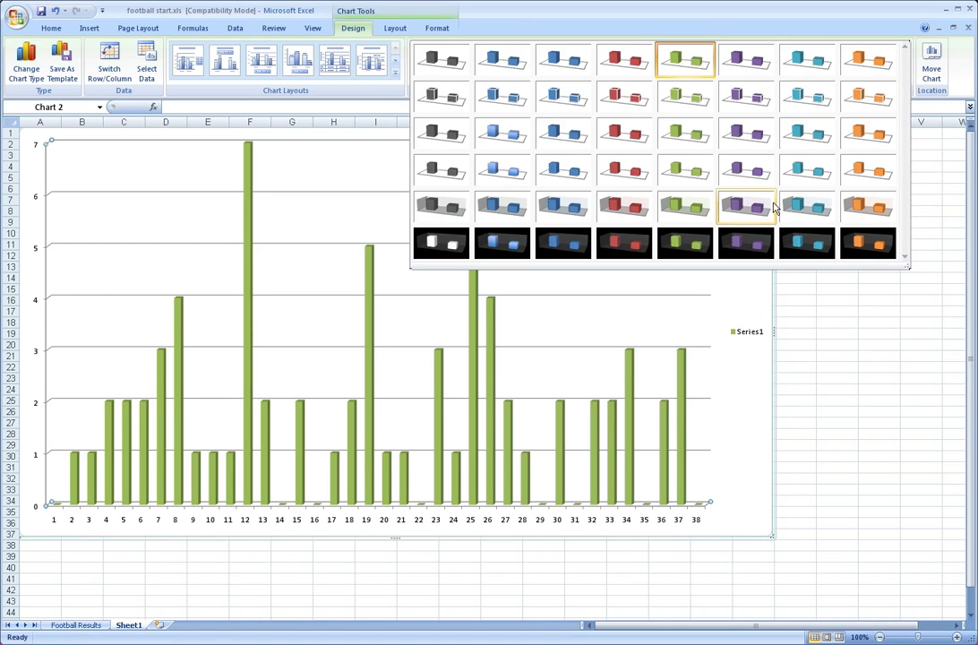
pyautogui.click(704, 208)
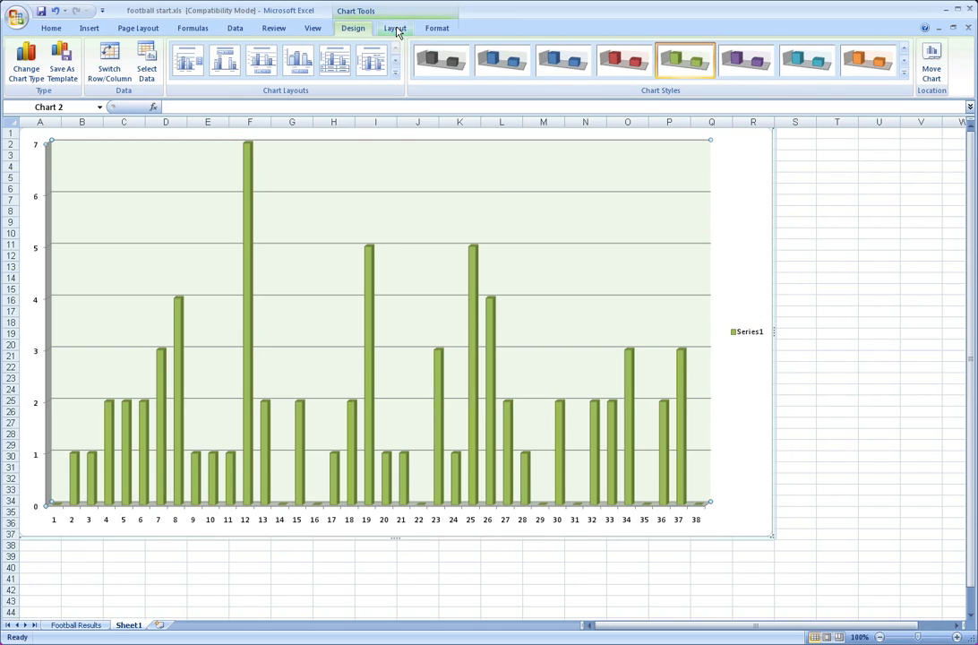
# Add a centered overlay title to the chart reading "Number of Goals Scored per Game"
pyautogui.click(400, 30)
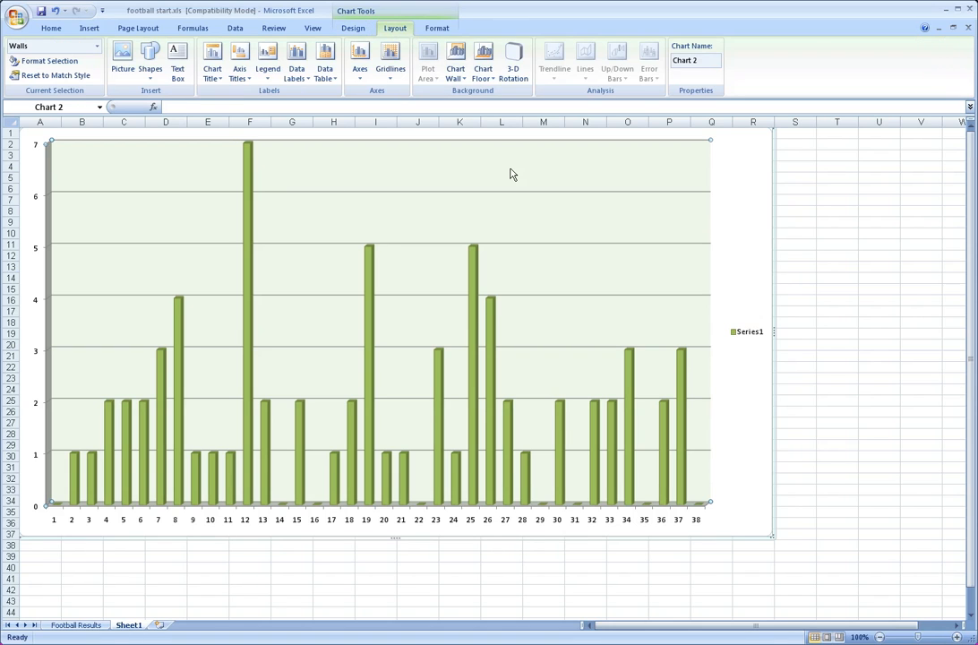
pyautogui.click(212, 76)
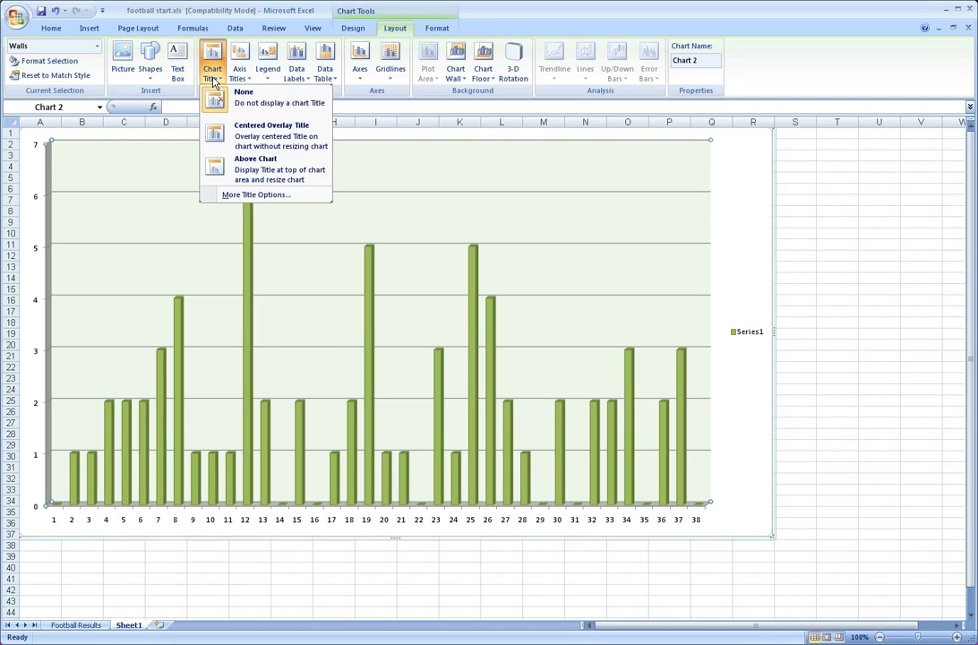
pyautogui.click(254, 126)
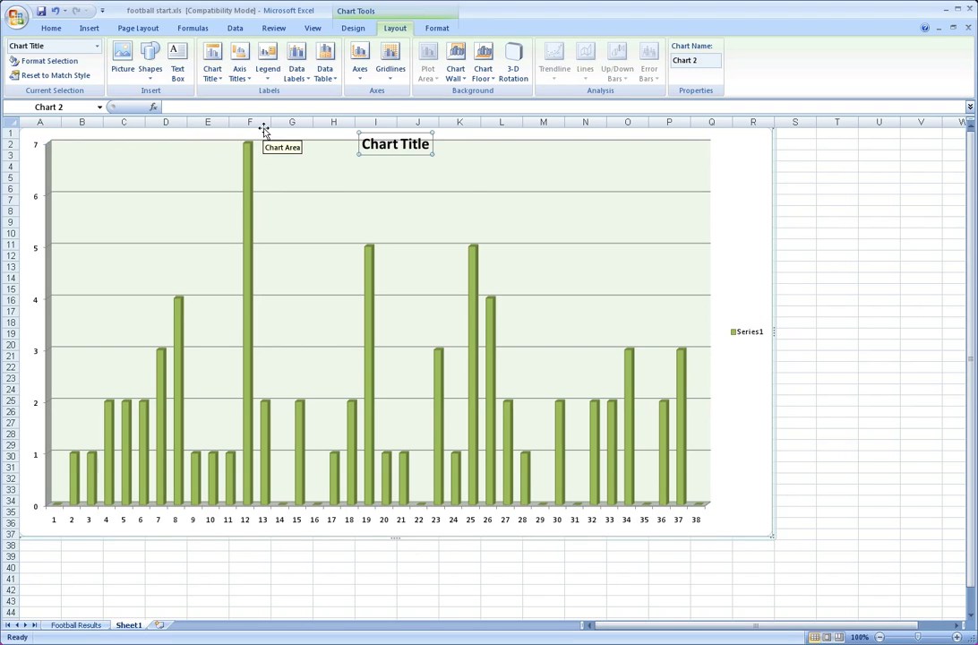
pyautogui.write('Num')
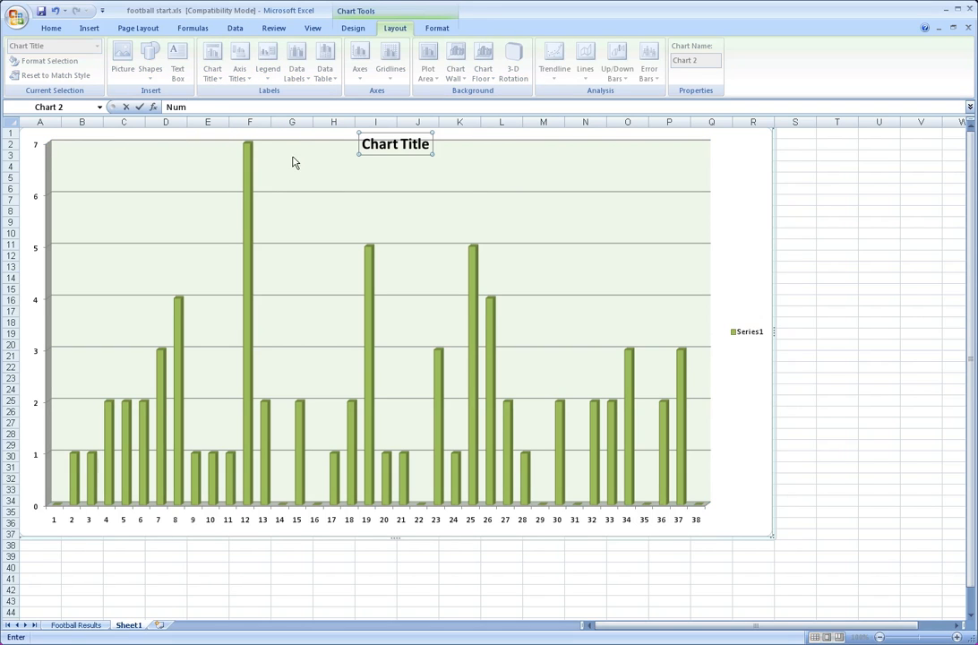
pyautogui.doubleClick(387, 147)
pyautogui.click(383, 145)
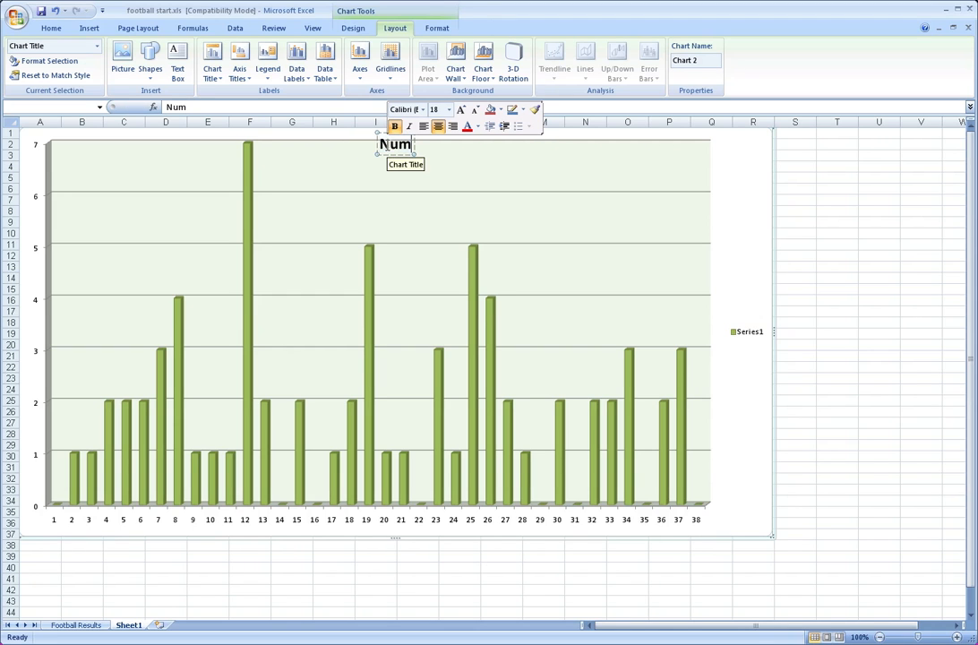
pyautogui.write('ber of')
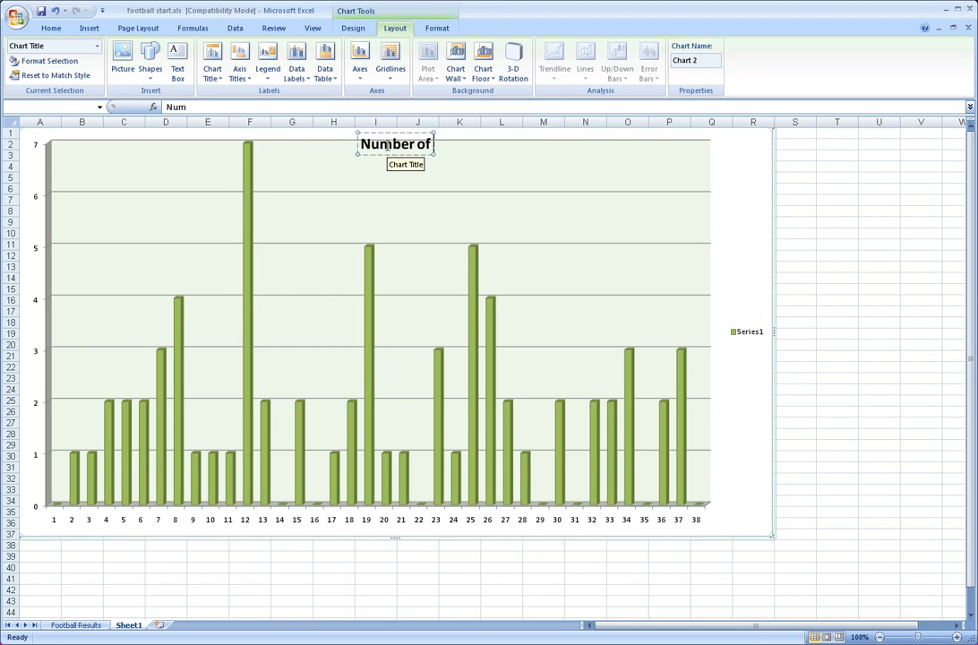
pyautogui.write(' Goals Scored')
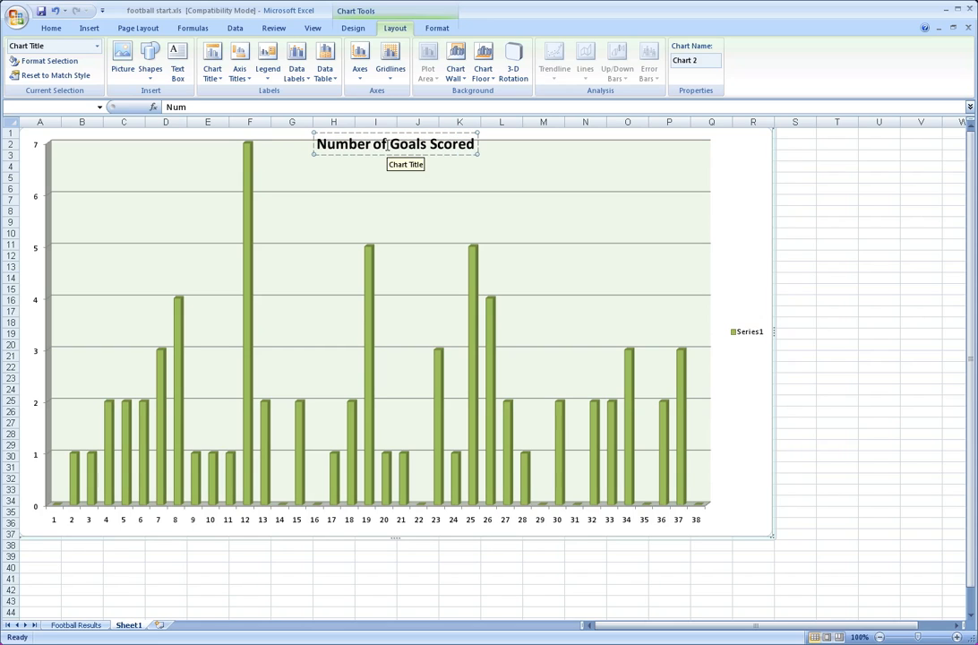
pyautogui.write(' per')
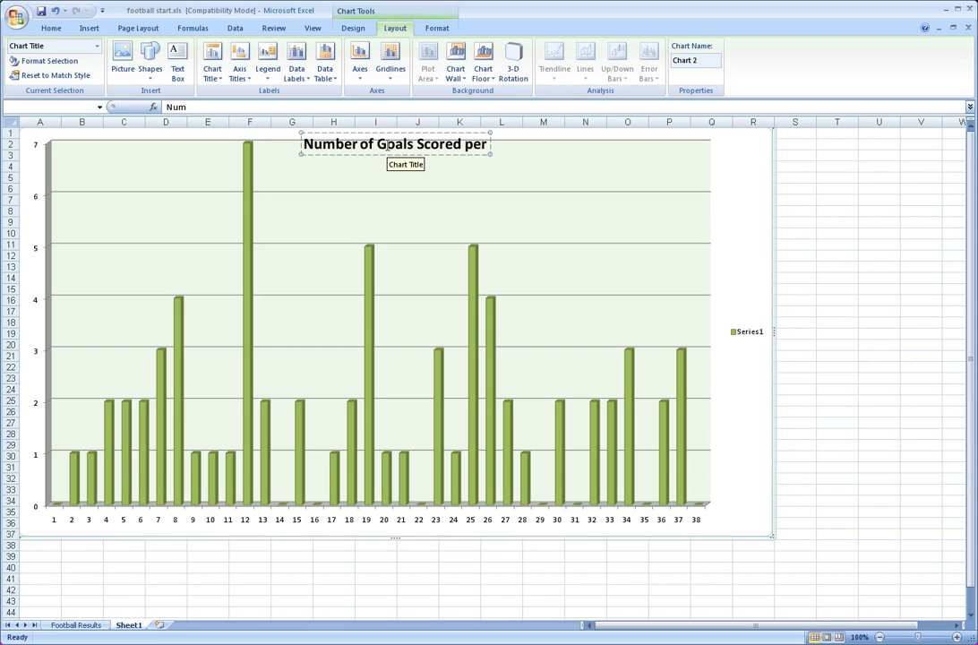
pyautogui.write(' Game')
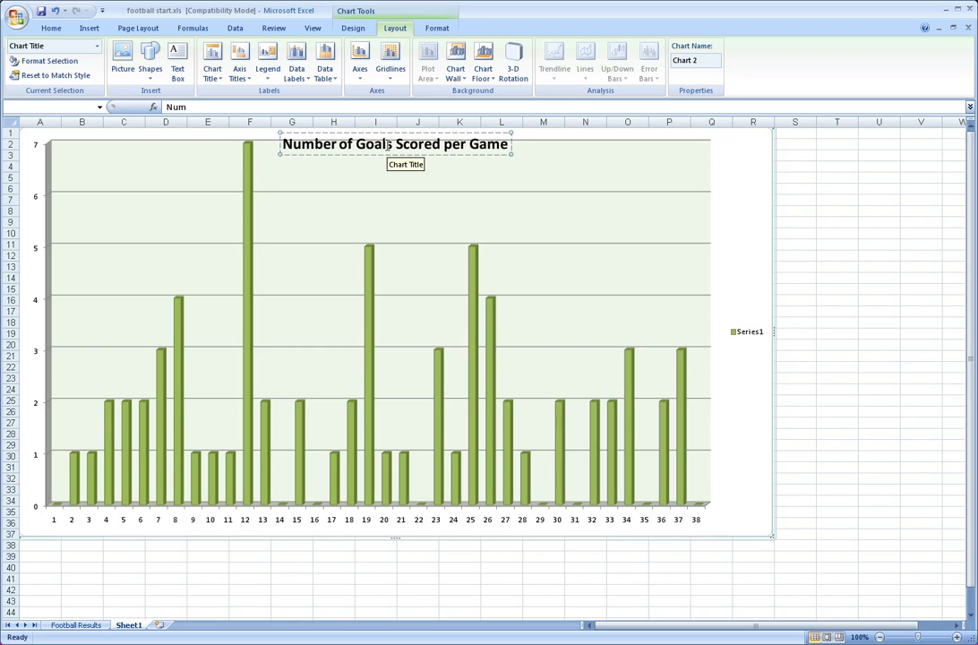
pyautogui.click(346, 187)
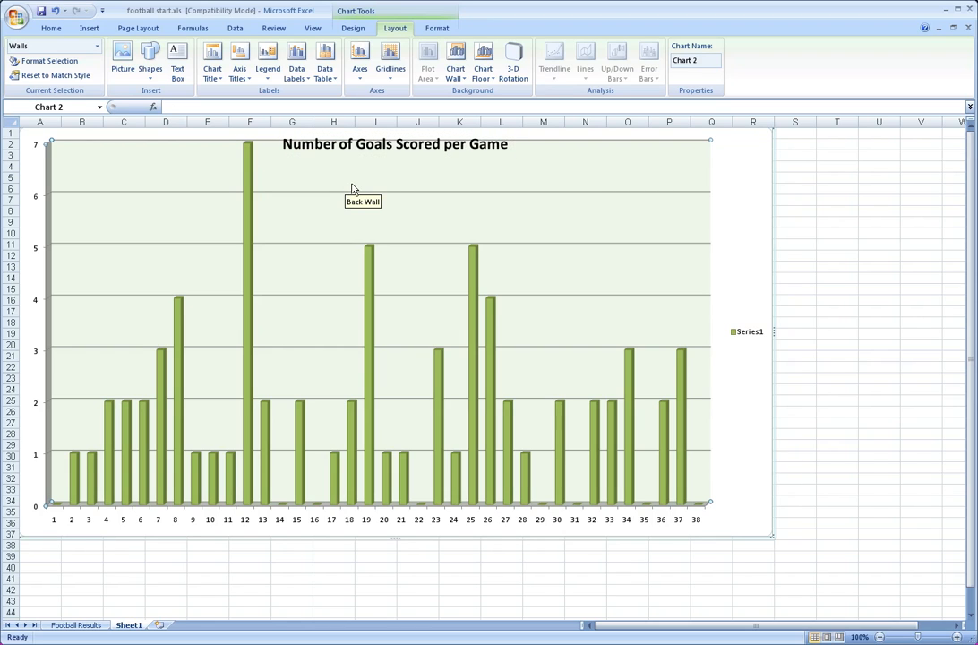
# Add a rotated title to the chart's primary vertical axis reading "Goals Scored"
pyautogui.click(240, 74)
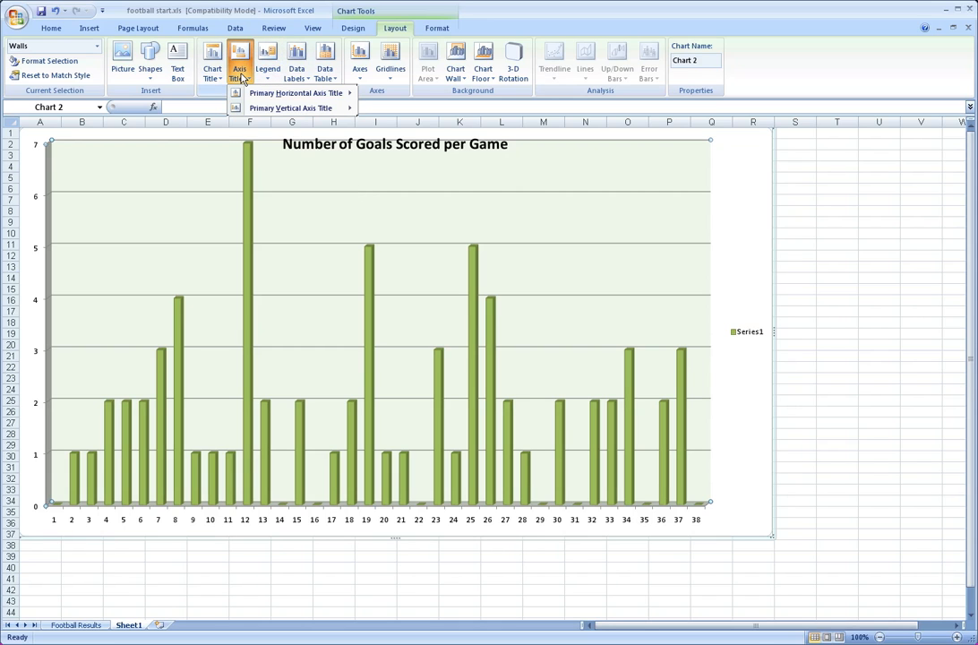
pyautogui.moveTo(262, 96)
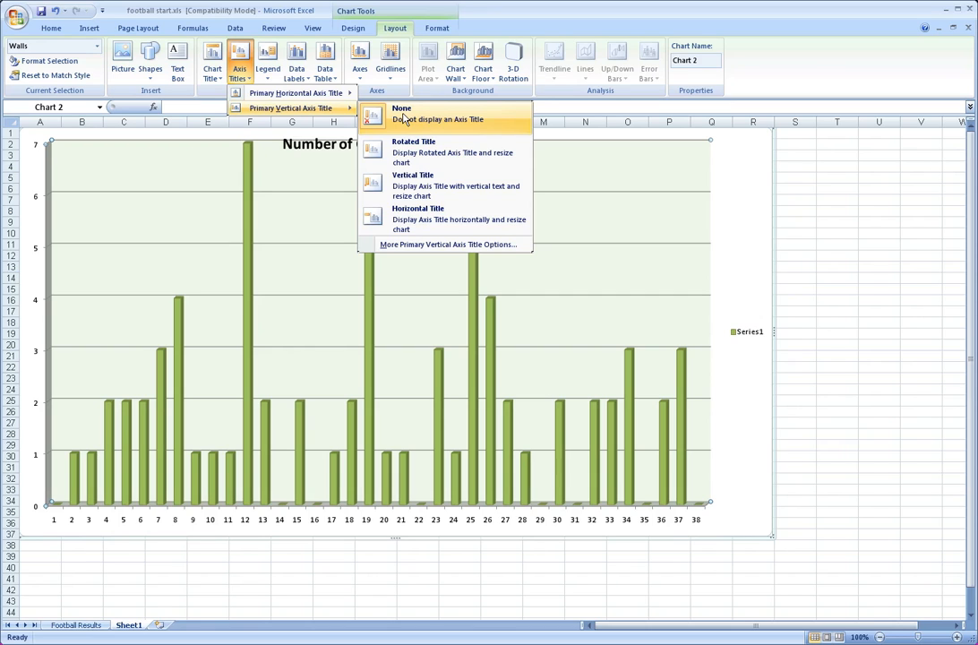
pyautogui.click(465, 157)
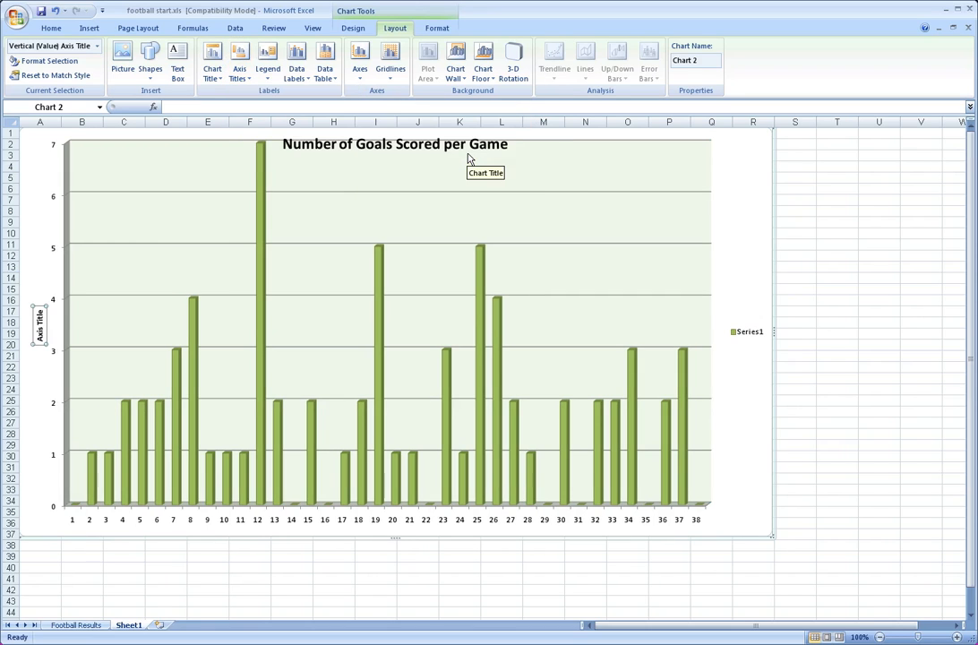
pyautogui.write('Goals')
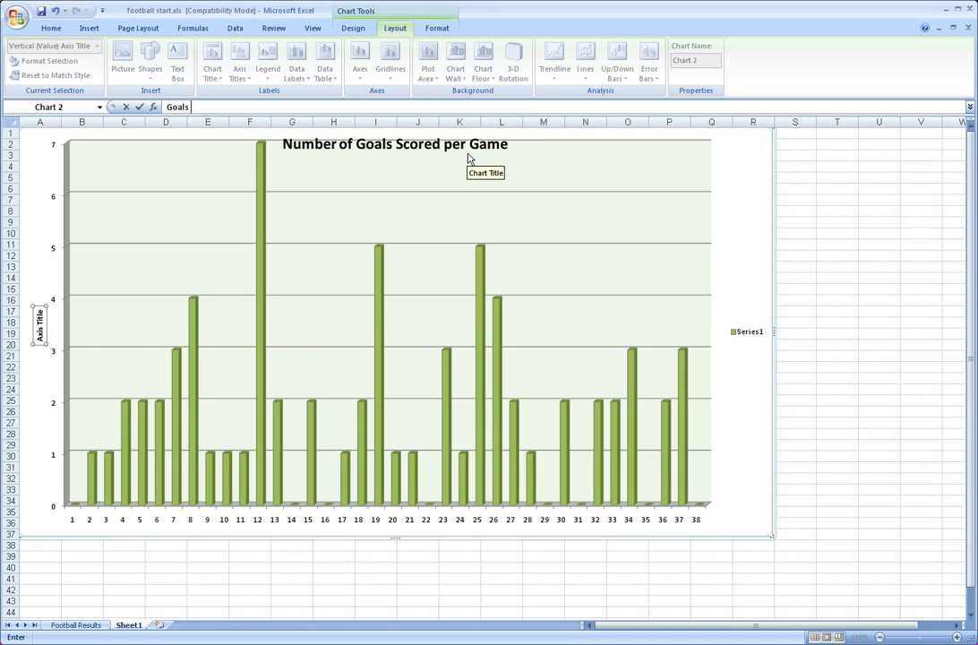
pyautogui.press('BackSpace')
pyautogui.press('BackSpace')
pyautogui.press('BackSpace')
pyautogui.press('BackSpace')
pyautogui.press('BackSpace')
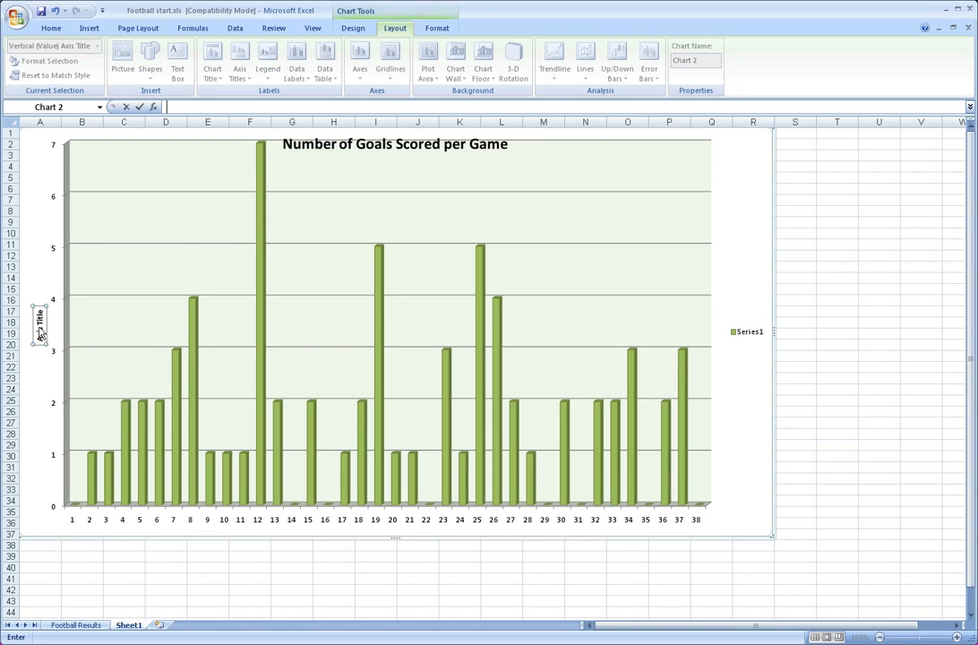
pyautogui.click(42, 333)
pyautogui.tripleClick(42, 332)
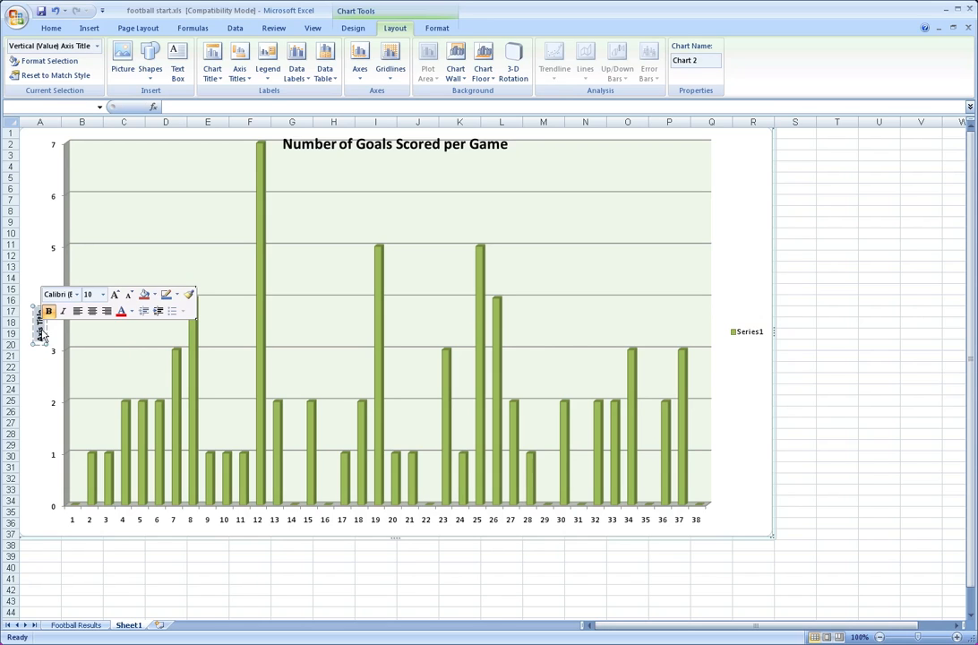
pyautogui.write('Goals')
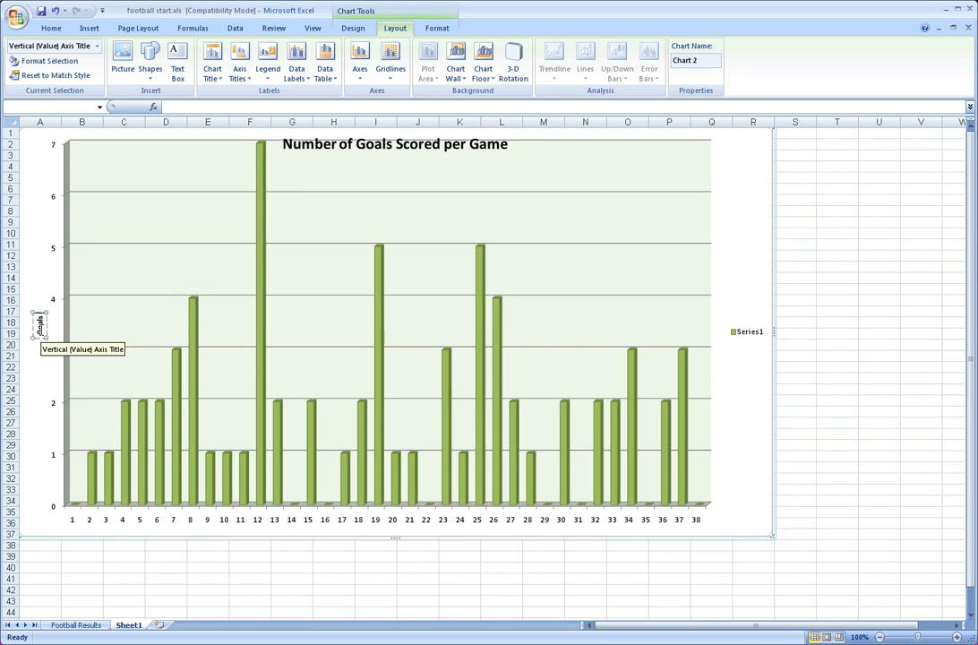
pyautogui.write(' Scored')
pyautogui.click(35, 201)
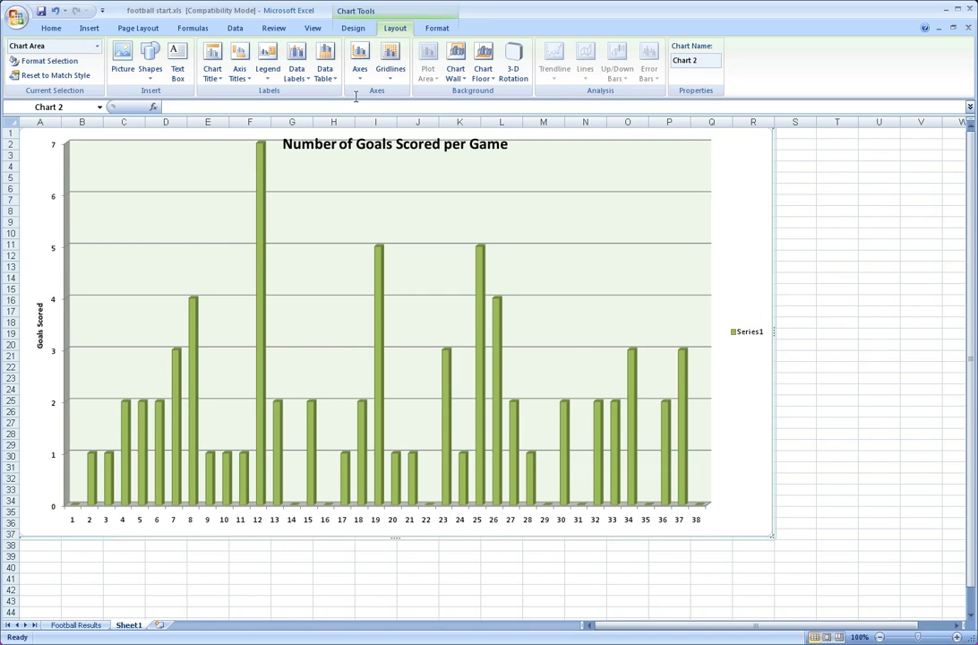
# Add a title below the chart's primary horizontal axis reading "Game in Weeks"
pyautogui.click(239, 63)
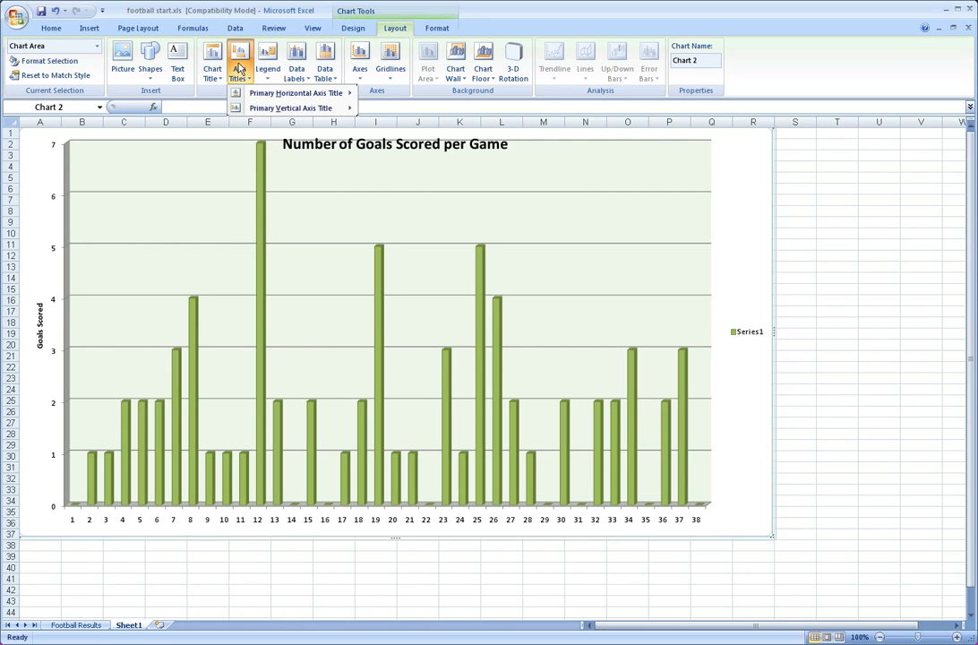
pyautogui.moveTo(316, 107)
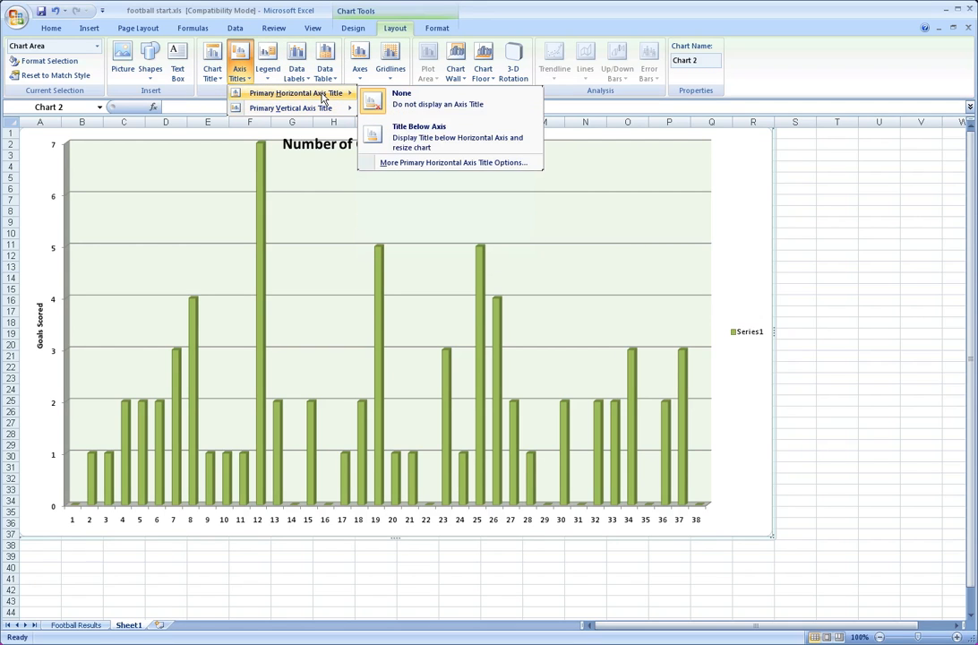
pyautogui.click(437, 140)
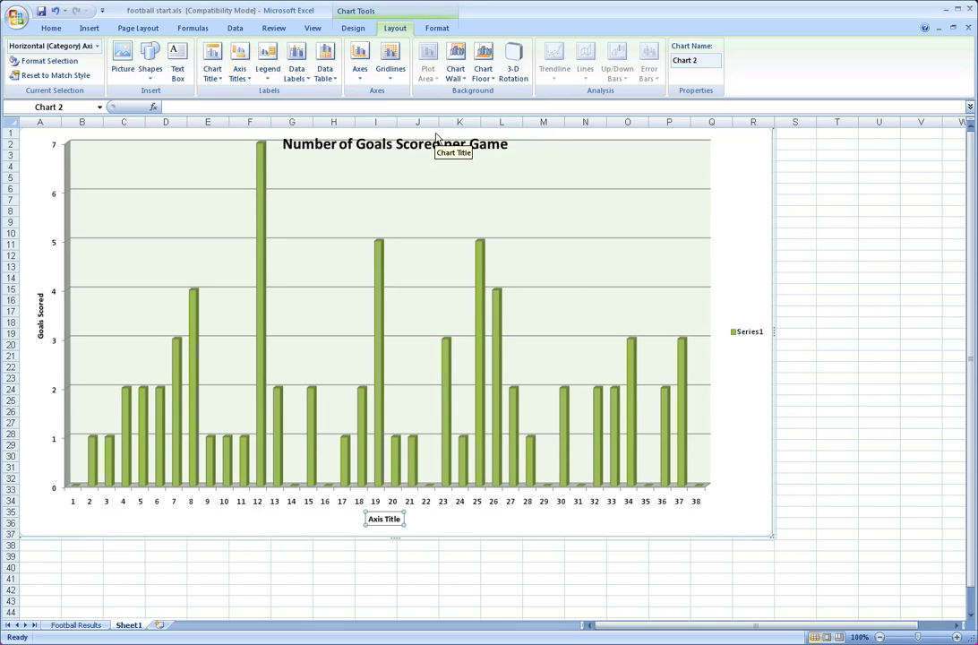
pyautogui.write('Gae')
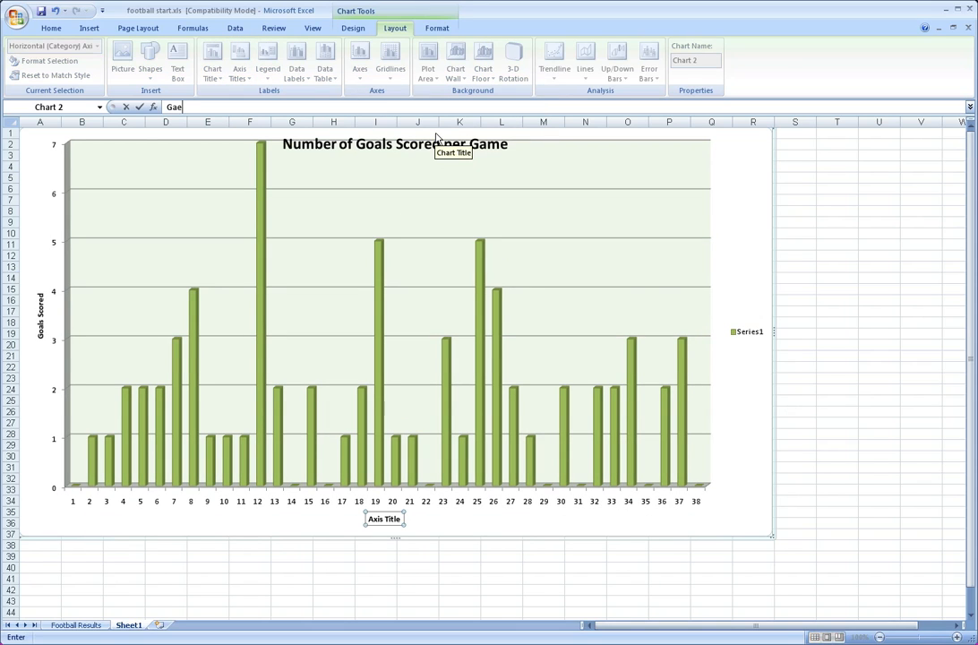
pyautogui.press('BackSpace')
pyautogui.press('BackSpace')
pyautogui.press('BackSpace')
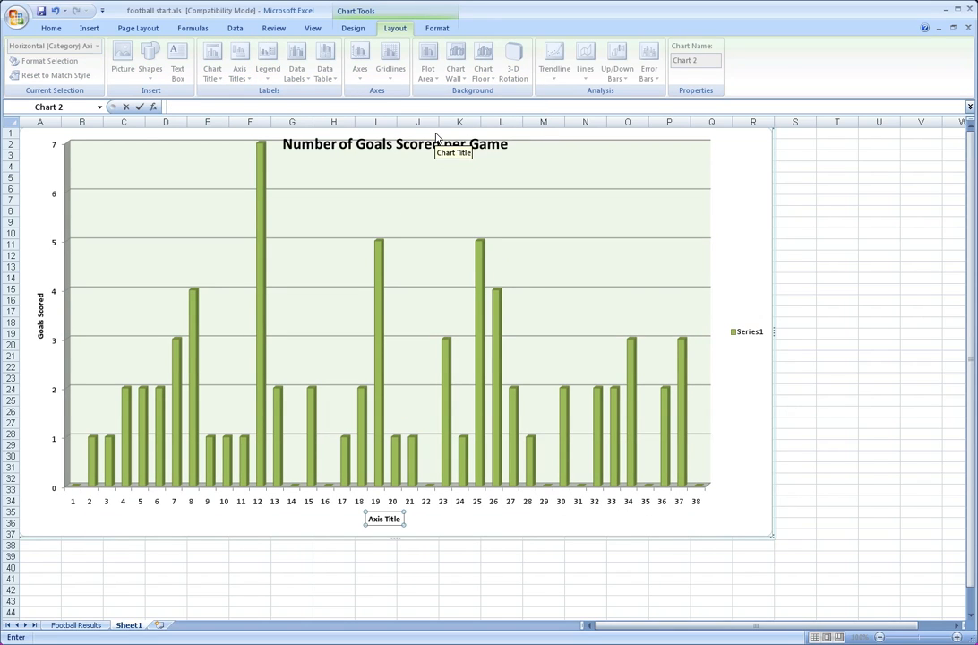
pyautogui.click(384, 523)
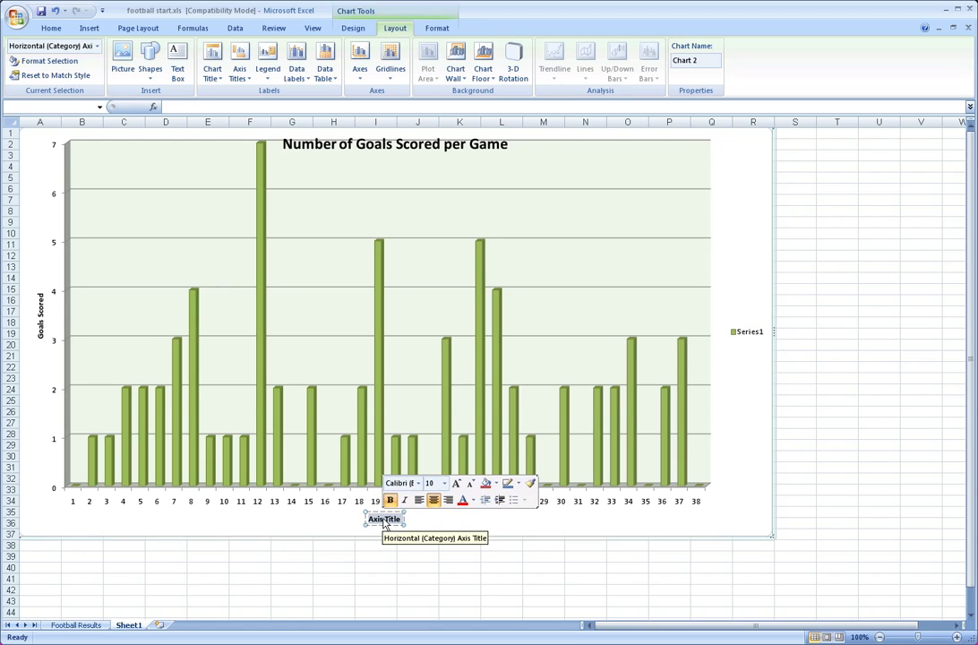
pyautogui.write('Game')
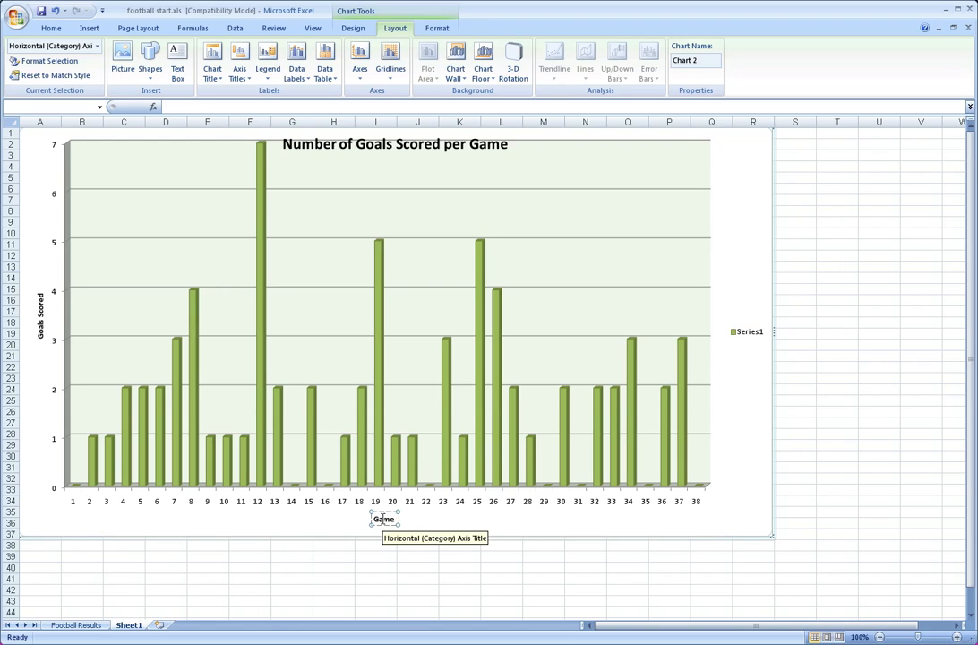
pyautogui.write(' in Weeks')
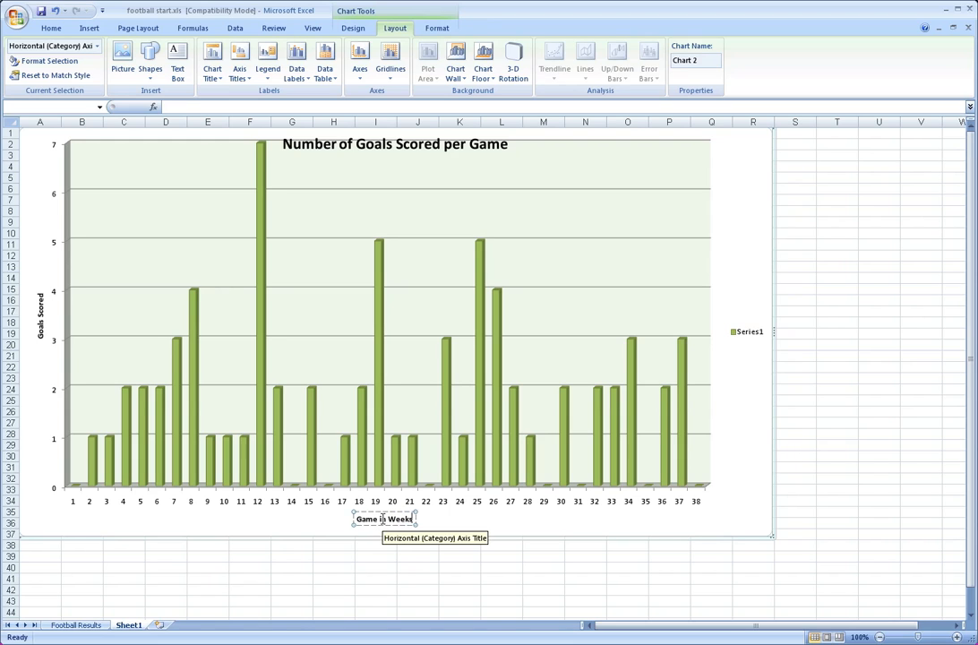
pyautogui.click(472, 520)
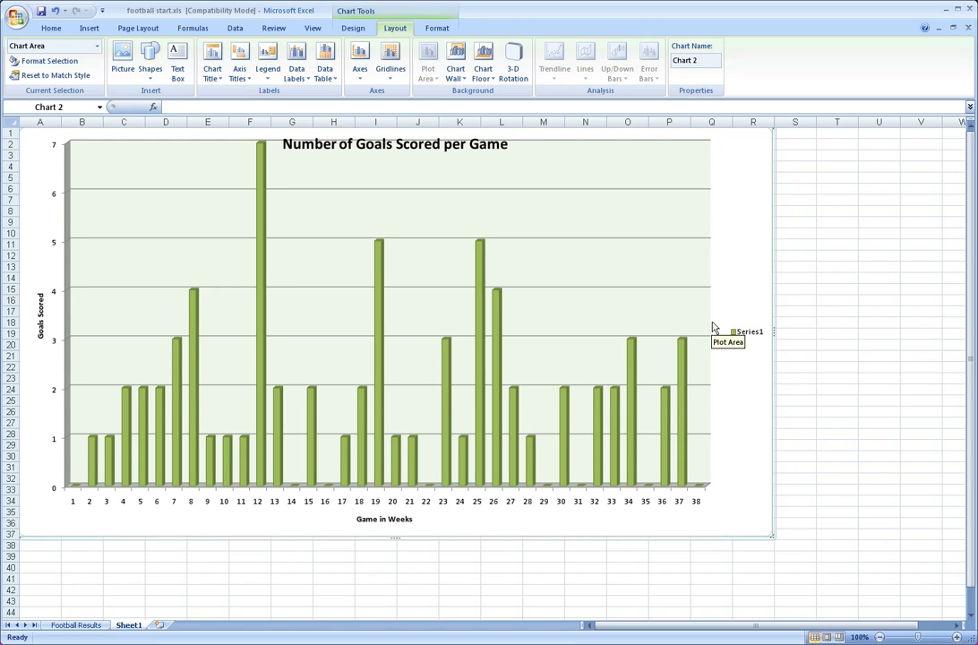
# Turn off the chart's legend and change the chart title's placement to Above Chart
pyautogui.click(268, 65)
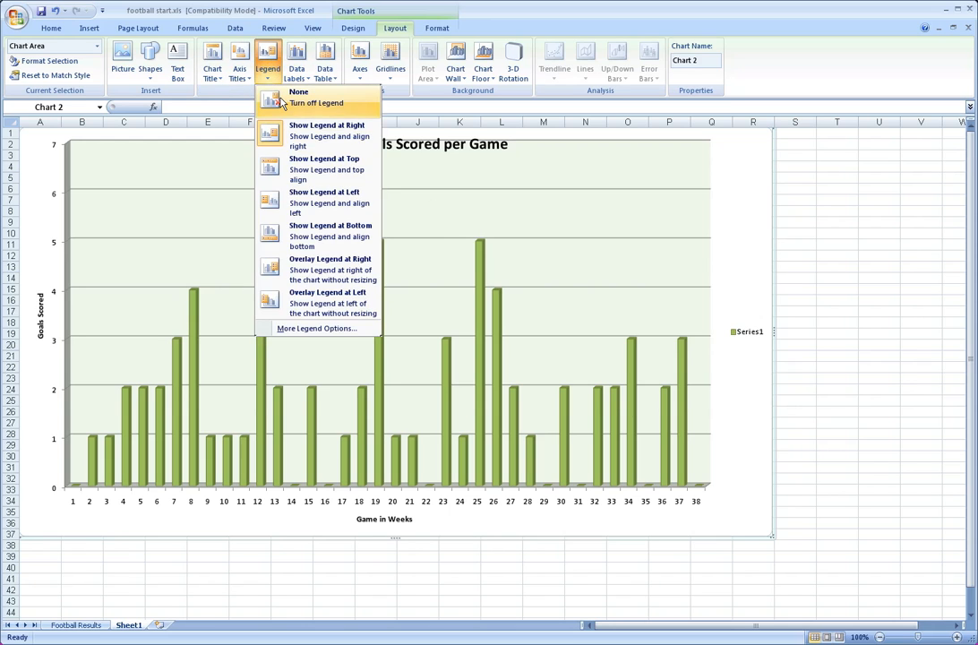
pyautogui.click(281, 98)
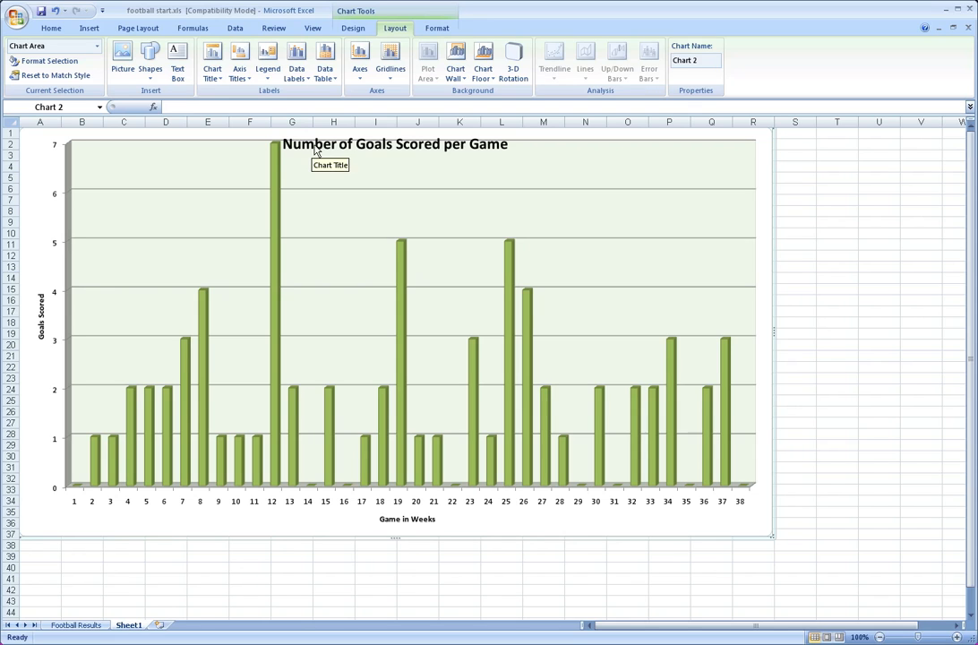
pyautogui.click(212, 71)
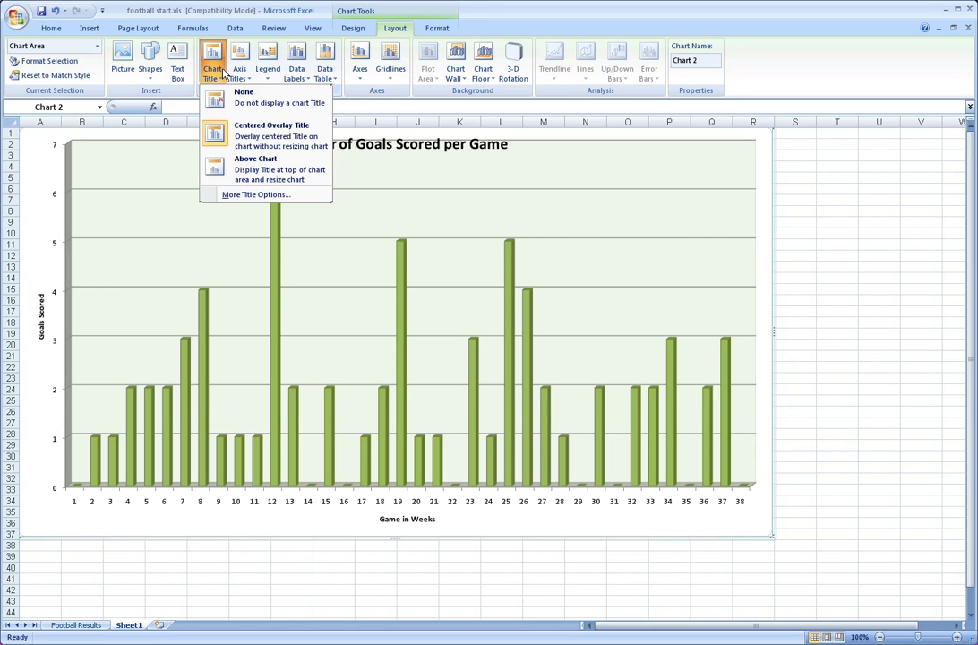
pyautogui.click(271, 162)
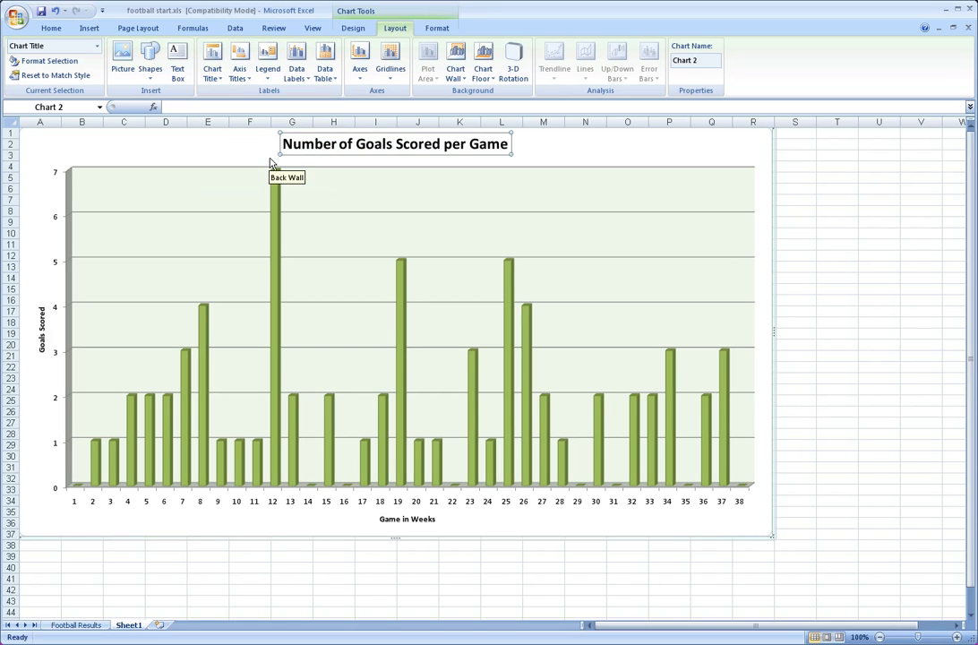
pyautogui.click(291, 170)
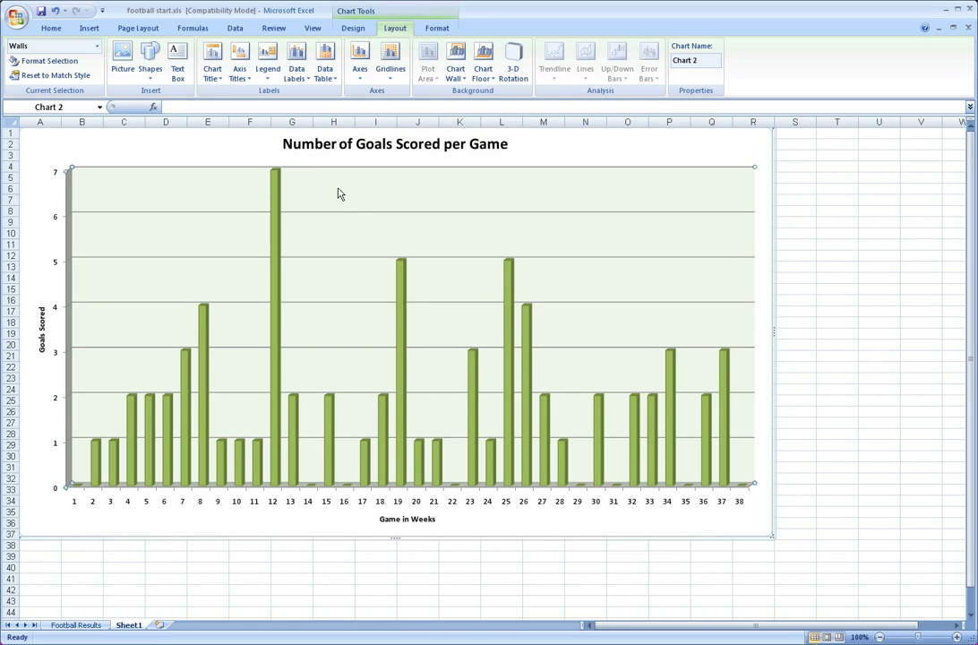
# Try the centered overlay placement for the chart title and return the title to Above Chart
pyautogui.click(212, 71)
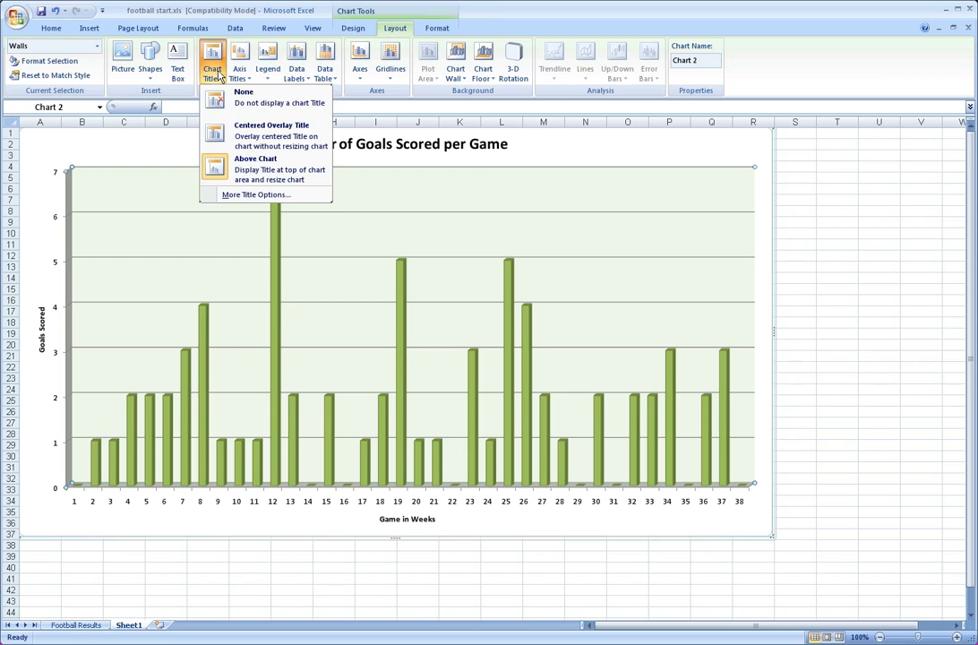
pyautogui.click(274, 136)
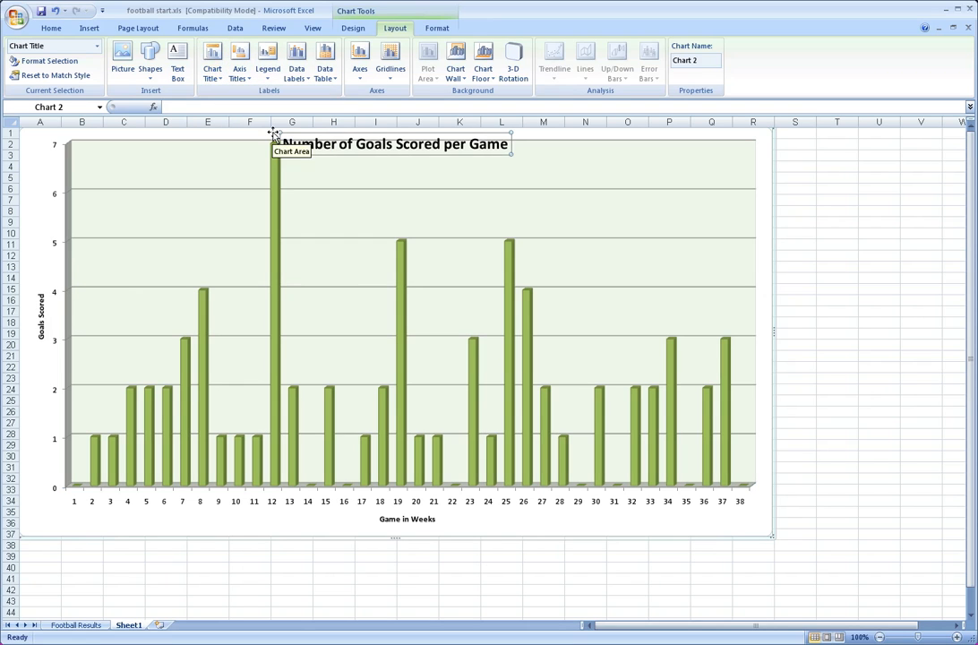
pyautogui.click(213, 70)
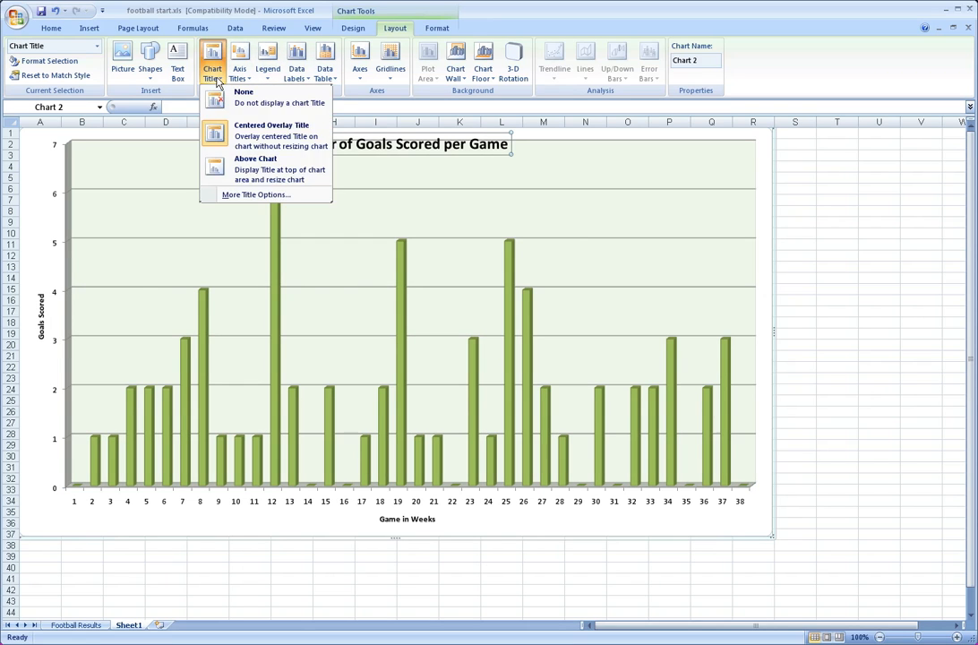
pyautogui.click(241, 164)
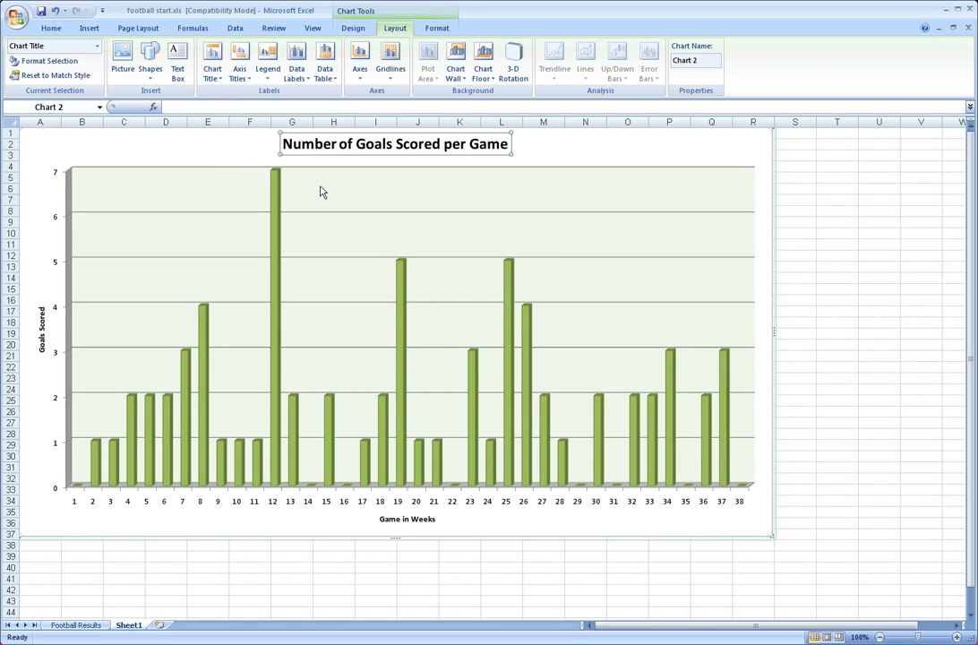
pyautogui.click(548, 150)
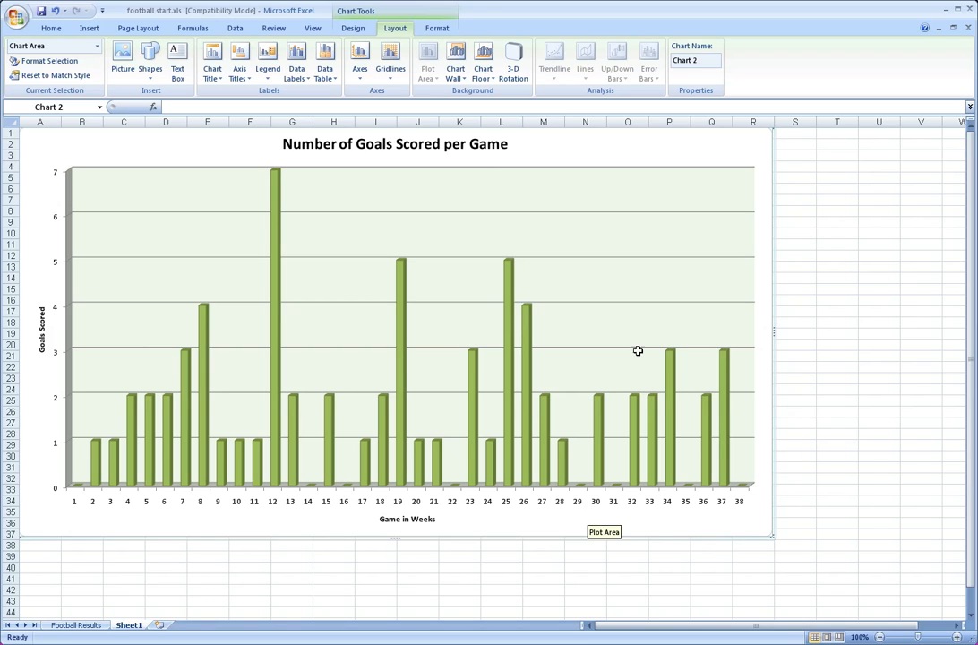
# Insert the picture "fake logo.jpg" at cell H14 of the Football Results sheet
pyautogui.hotkey('ctrl', 'pageup')
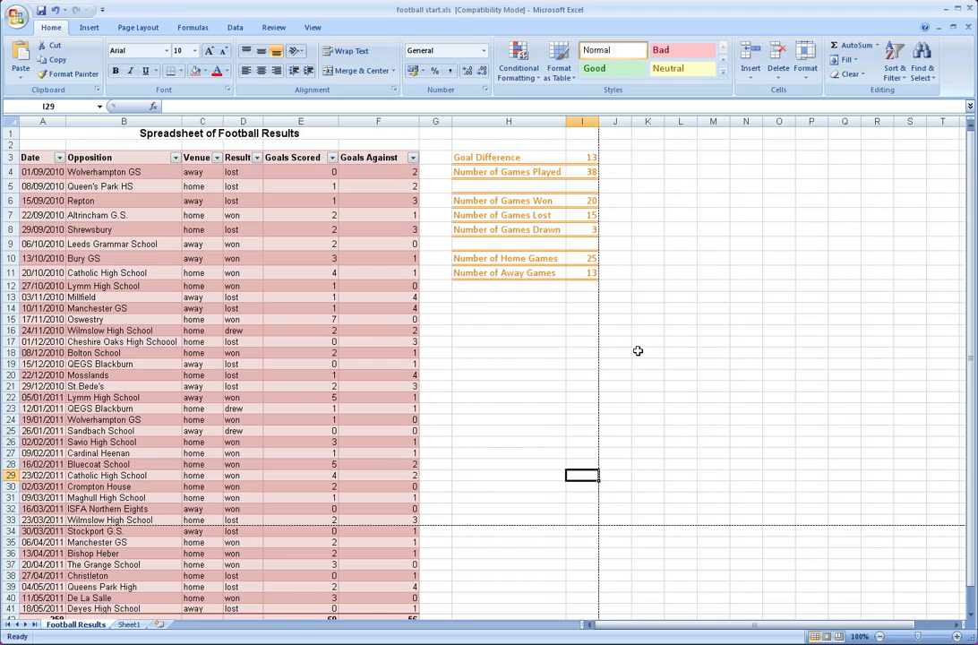
pyautogui.click(486, 306)
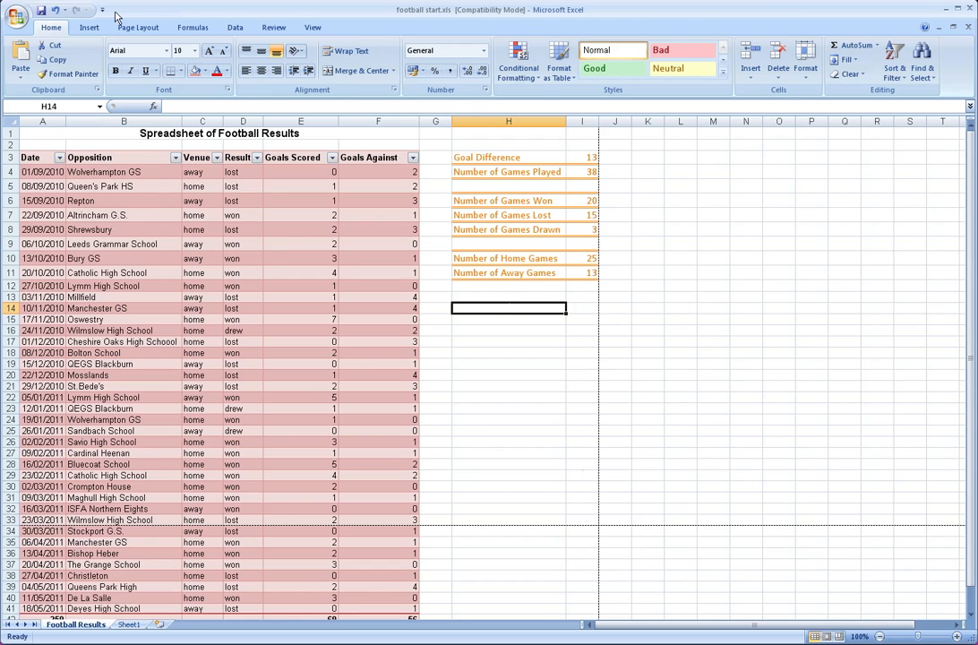
pyautogui.click(89, 27)
pyautogui.click(93, 61)
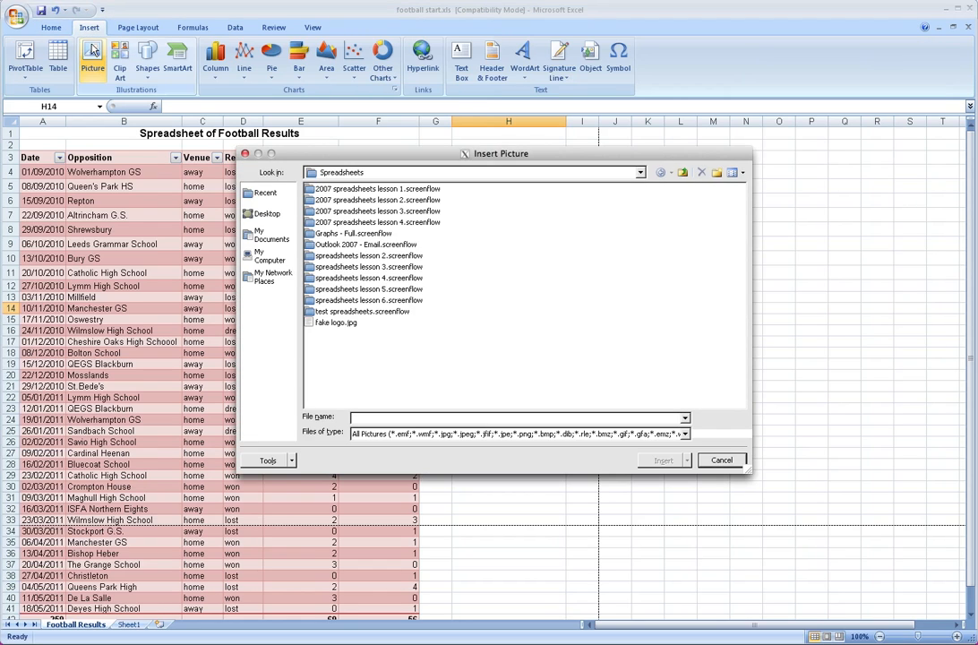
pyautogui.click(315, 325)
pyautogui.doubleClick(315, 324)
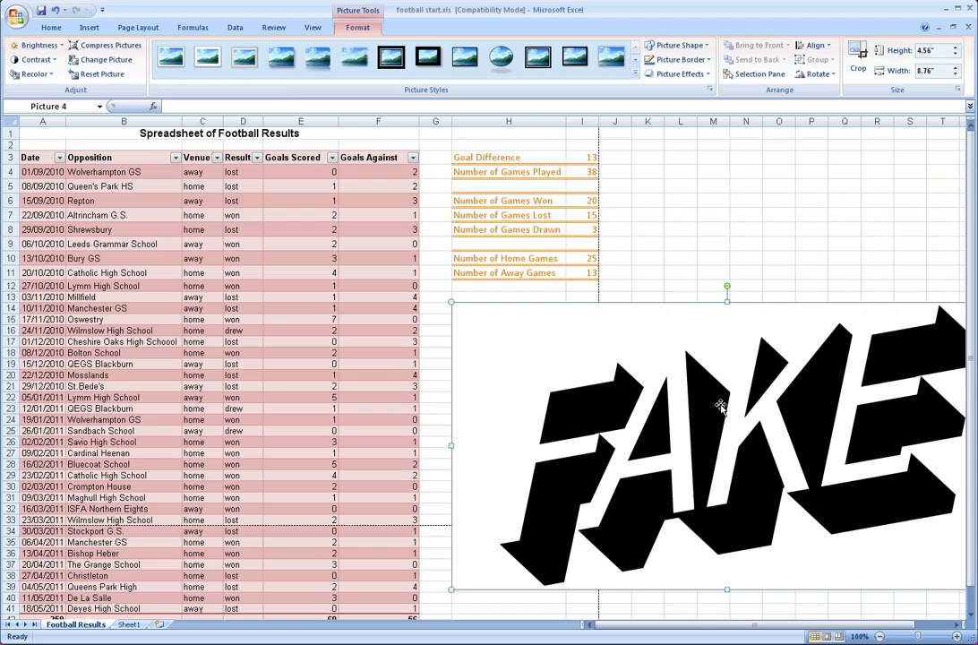
# Shrink the logo to about 1.13" high by 2.18" wide and place it below the summary statistics, around rows 13 to 19
pyautogui.moveTo(747, 400); pyautogui.dragTo(429, 303)
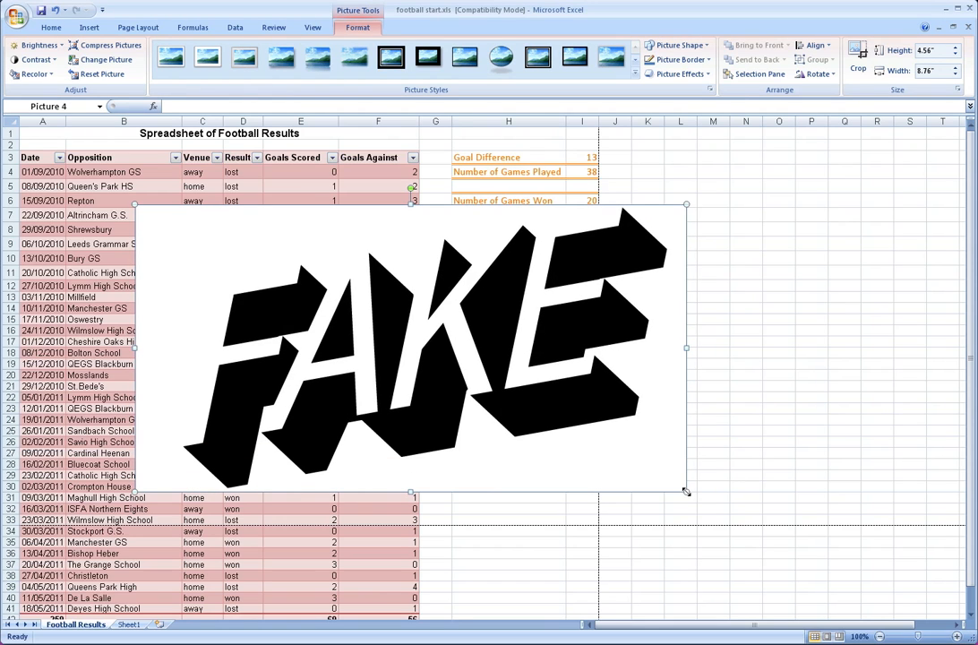
pyautogui.moveTo(687, 491); pyautogui.dragTo(271, 275)
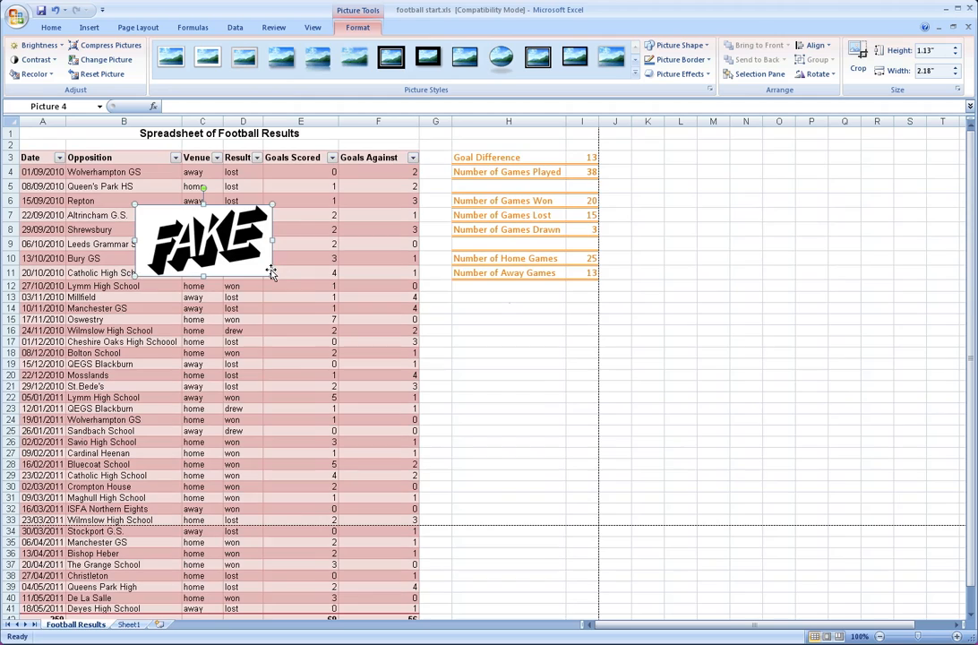
pyautogui.moveTo(204, 230); pyautogui.dragTo(484, 329)
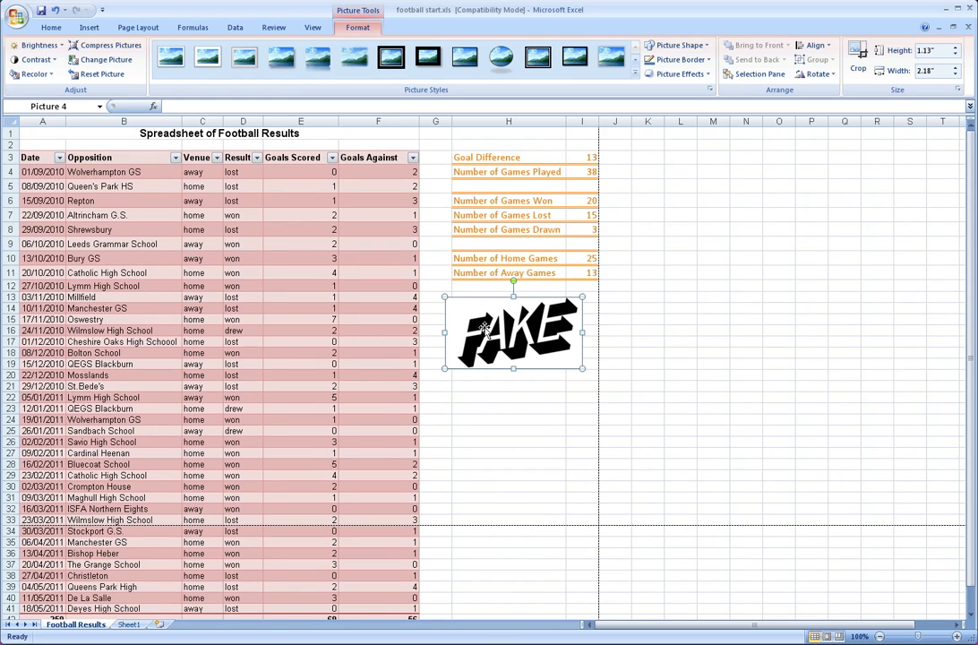
# Nudge the logo slightly right and up so its upper-left corner aligns with cell H13, and deselect it
pyautogui.press('Right')
pyautogui.press('Right')
pyautogui.press('Right')
pyautogui.press('Right')
pyautogui.press('Right')
pyautogui.press('Right')
pyautogui.press('Right')
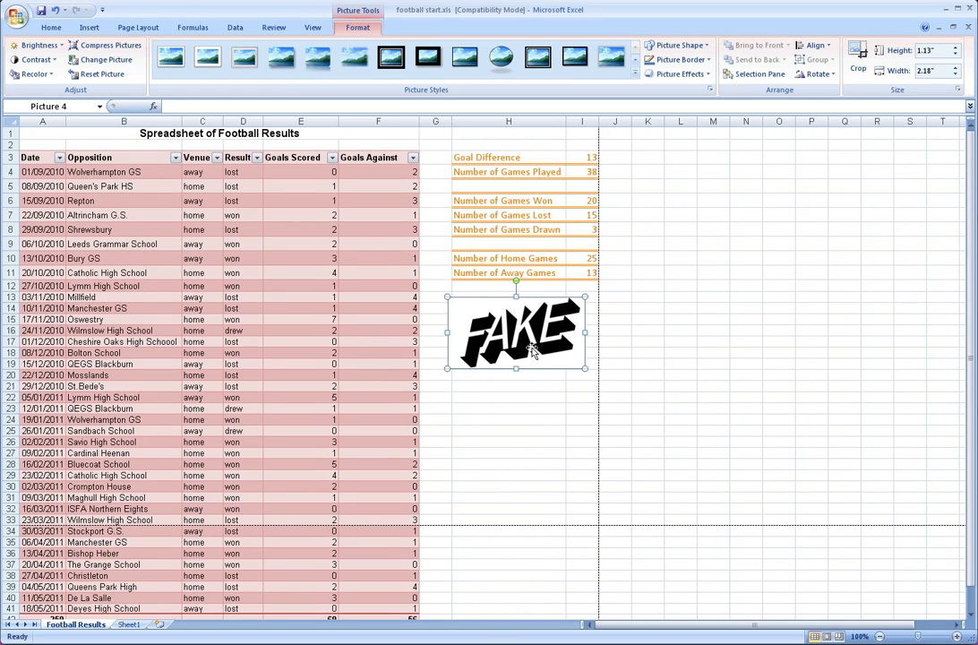
pyautogui.press('Up')
pyautogui.press('Up')
pyautogui.press('Up')
pyautogui.press('Up')
pyautogui.press('Up')
pyautogui.press('Up')
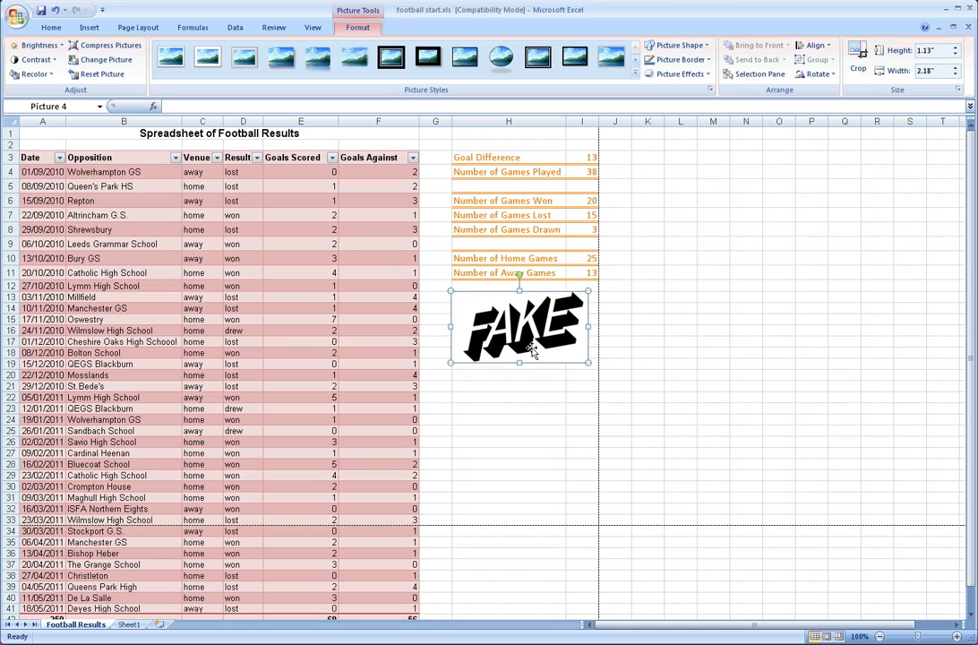
pyautogui.click(535, 430)
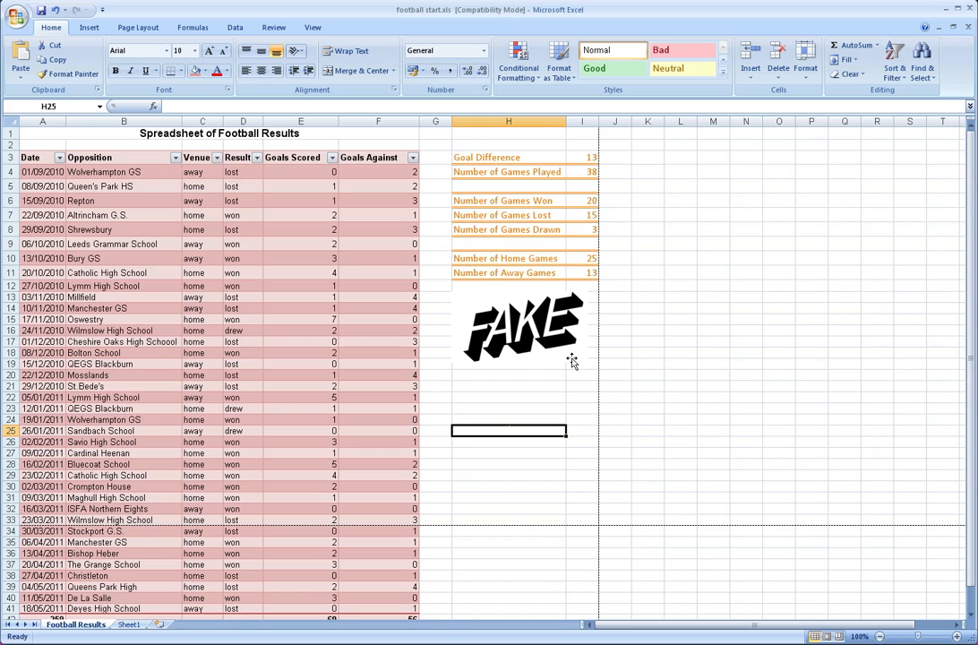
# Preview how both pages of the Football Results sheet print in landscape orientation, and return to the sheet
pyautogui.click(139, 28)
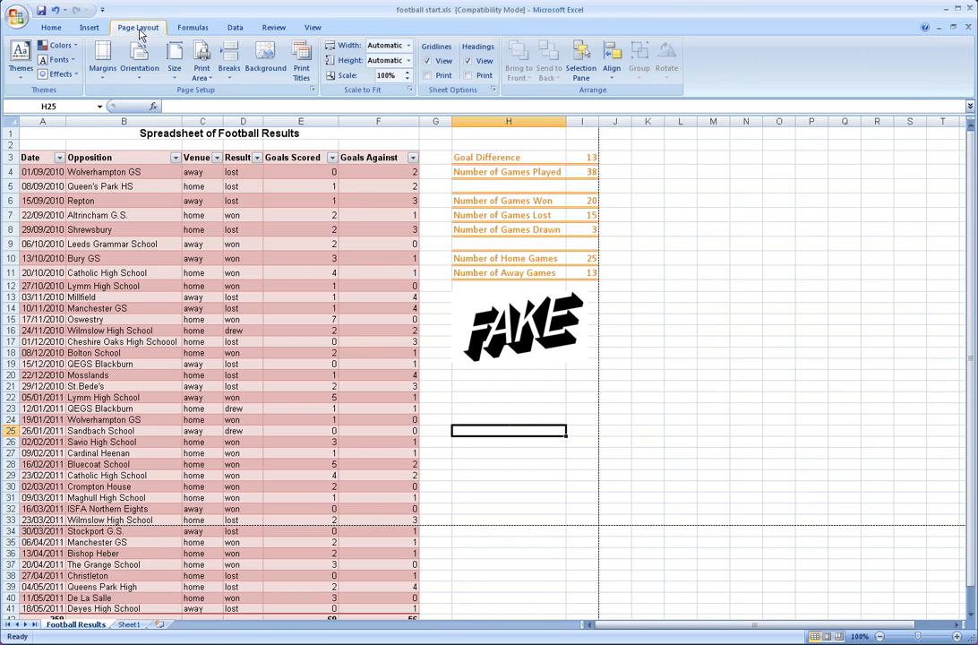
pyautogui.click(312, 89)
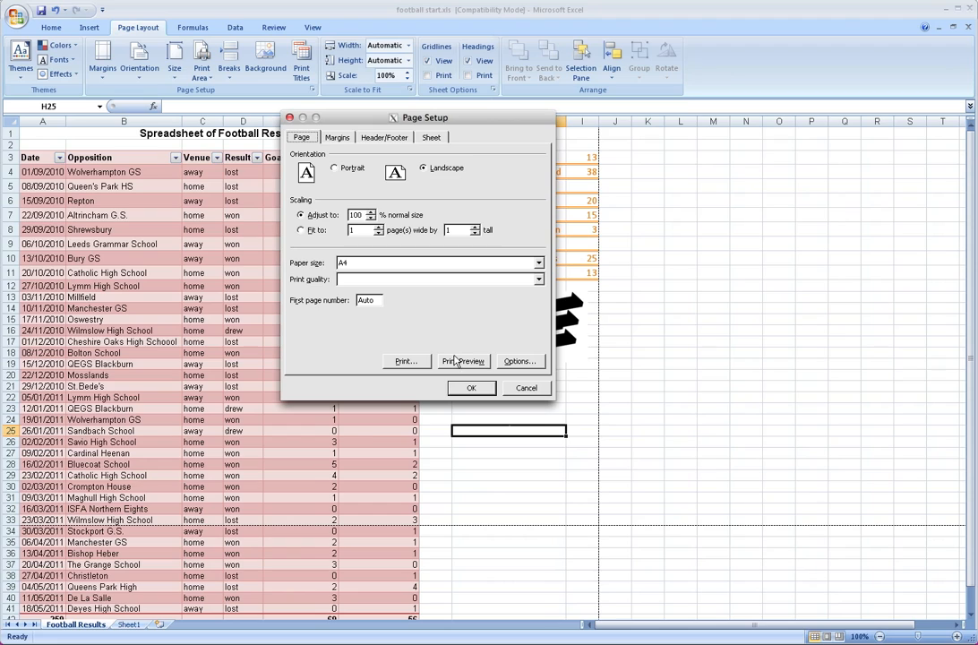
pyautogui.click(452, 361)
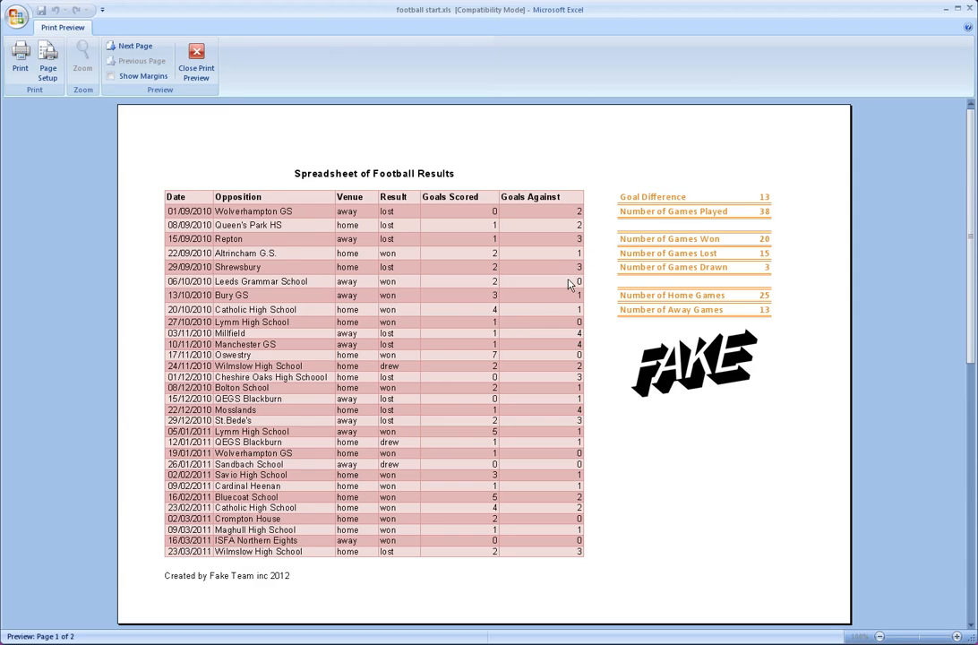
pyautogui.scroll(-1, 551, 258)
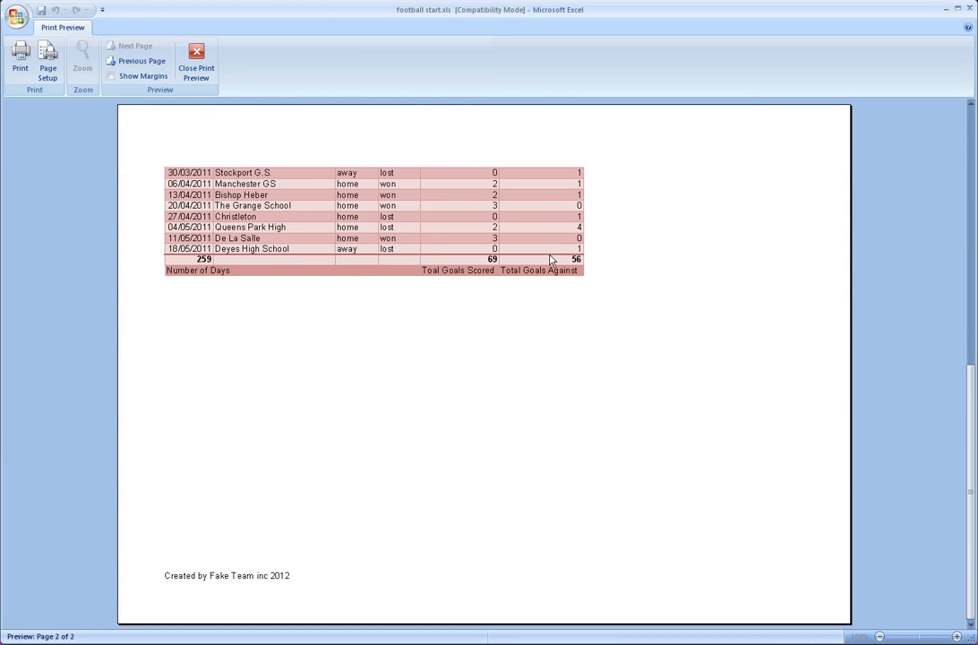
pyautogui.scroll(1, 550, 259)
pyautogui.scroll(-1, 551, 259)
pyautogui.click(197, 64)
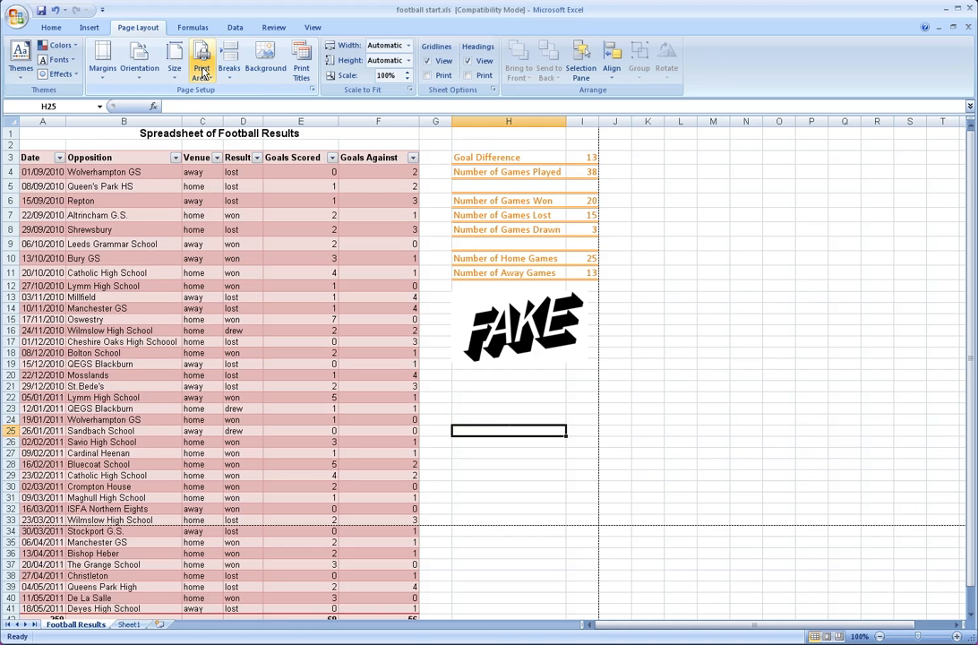
# Set the Football Results sheet's page orientation to Portrait
pyautogui.click(313, 90)
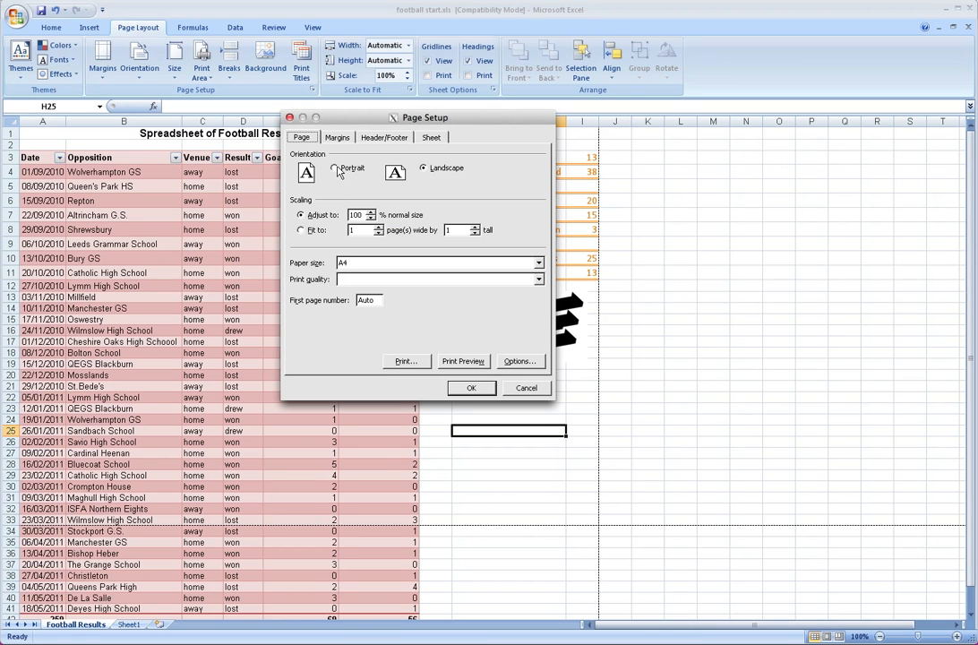
pyautogui.click(349, 168)
pyautogui.click(472, 388)
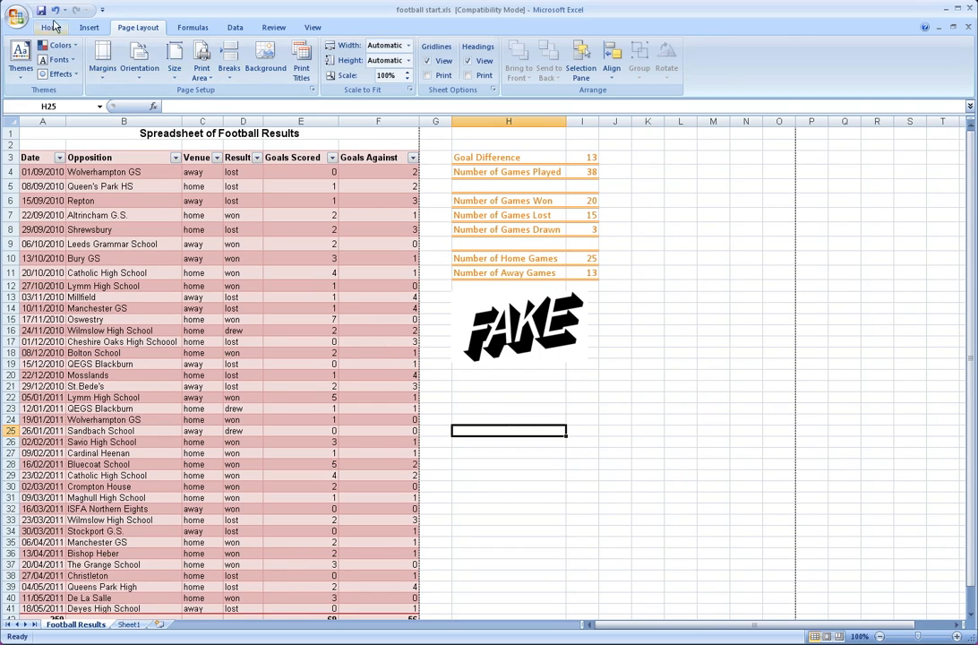
# Preview the portrait printout, comparing the results table page with the statistics and logo page, and close the preview
pyautogui.click(25, 16)
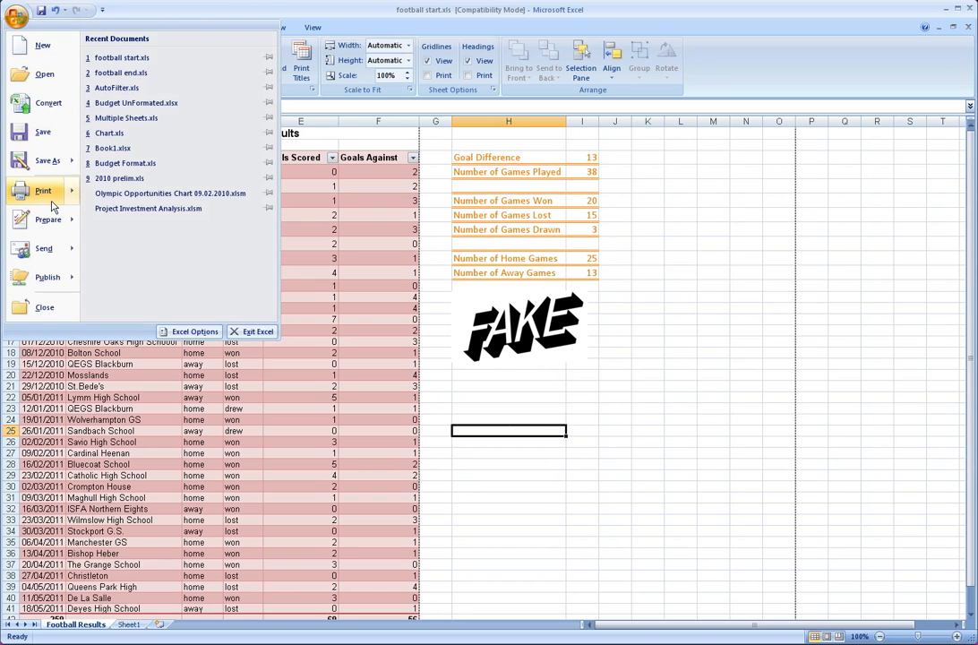
pyautogui.moveTo(53, 203)
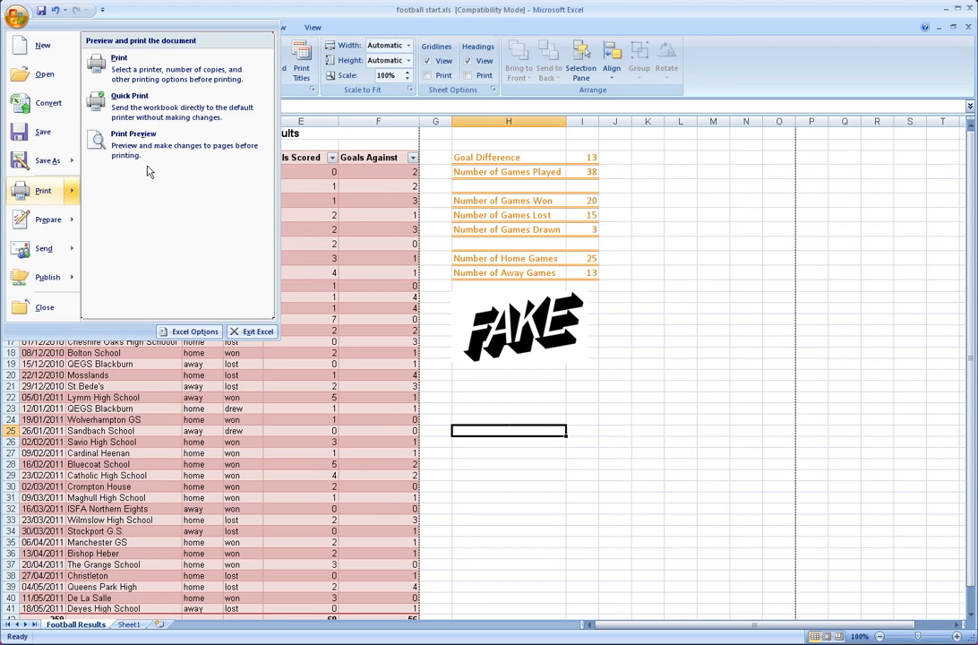
pyautogui.click(134, 141)
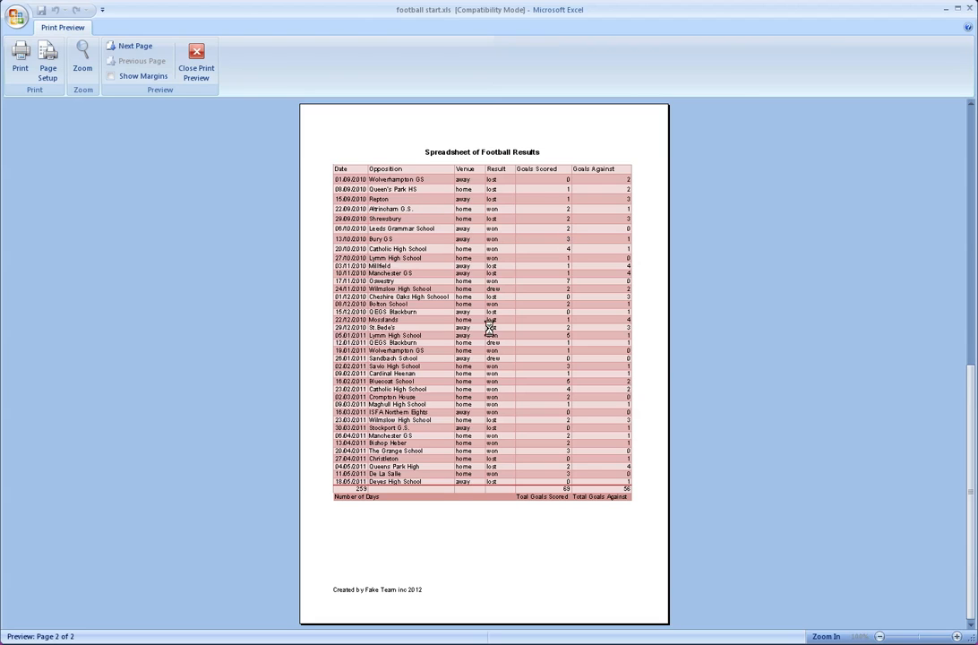
pyautogui.scroll(-1, 491, 328)
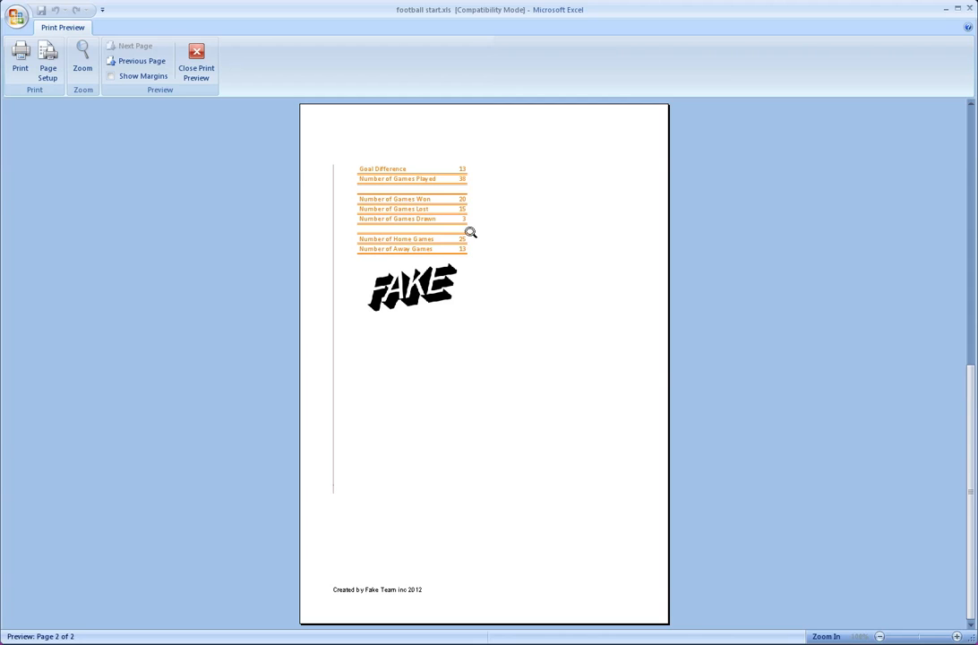
pyautogui.scroll(1, 461, 249)
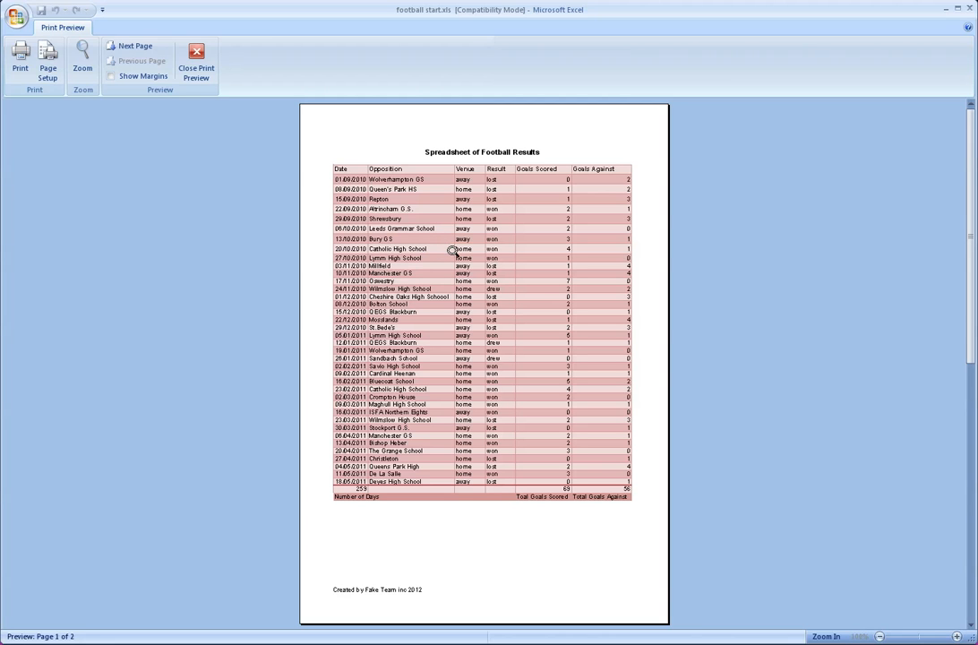
pyautogui.scroll(-1, 453, 250)
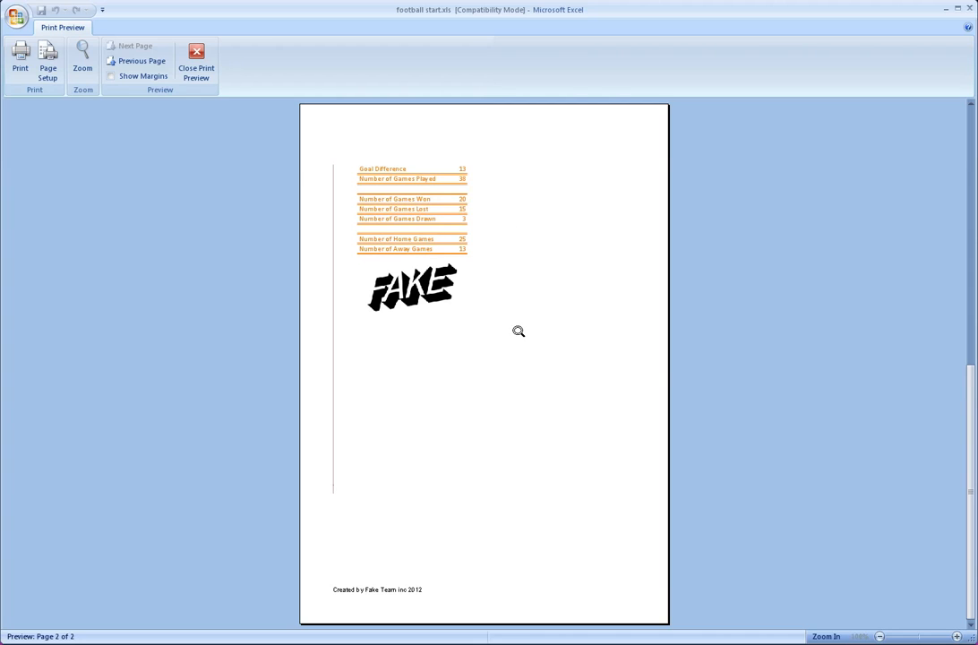
pyautogui.scroll(1, 517, 330)
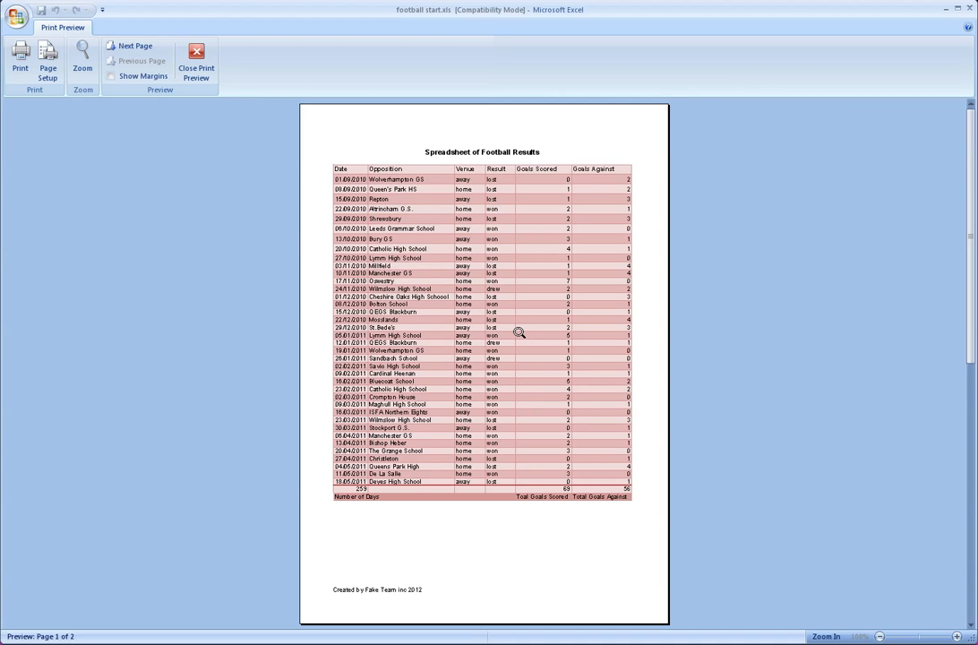
pyautogui.click(197, 57)
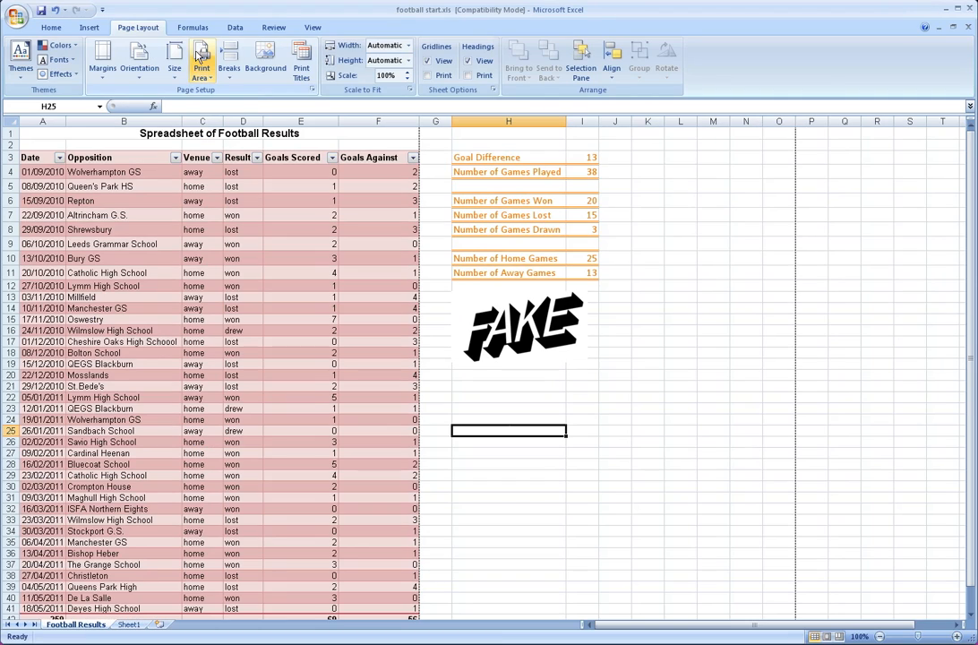
# Check the page footer "Created by Fake Team inc 2012" in the custom footer editor and in the print preview
pyautogui.click(313, 90)
pyautogui.click(385, 138)
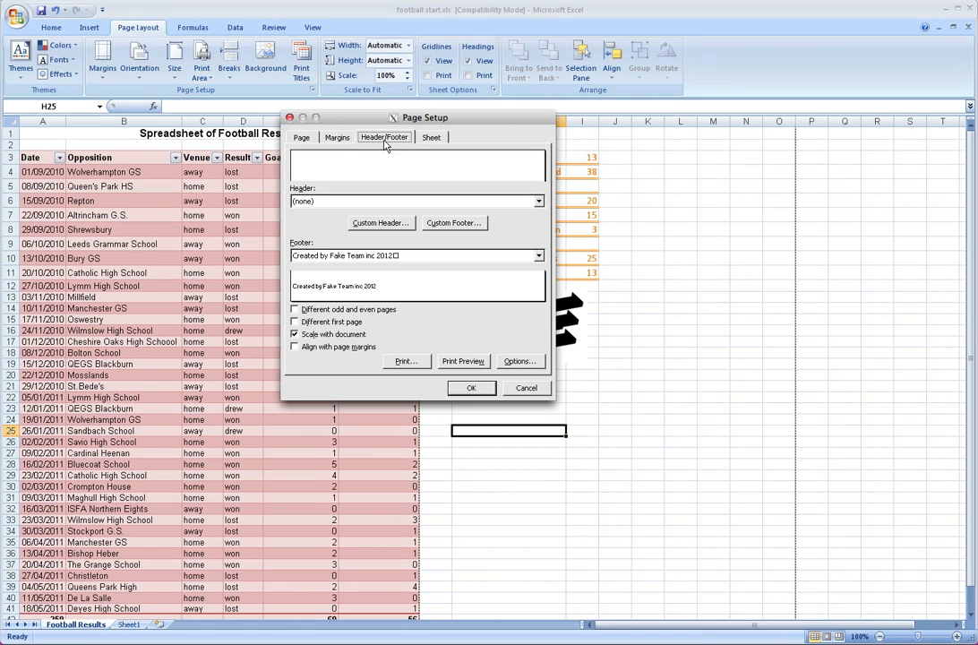
pyautogui.click(354, 256)
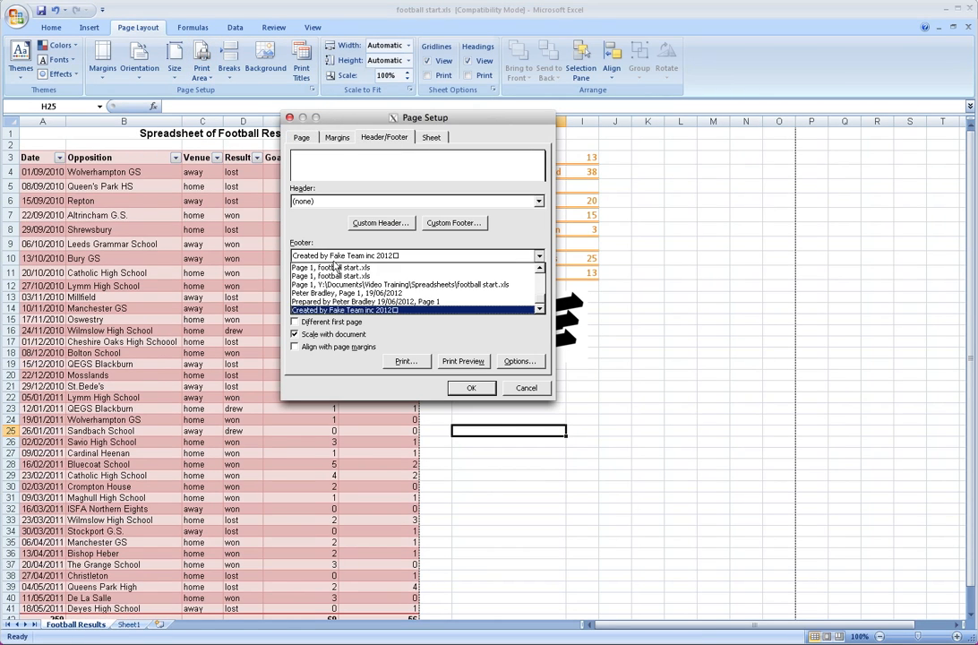
pyautogui.click(360, 311)
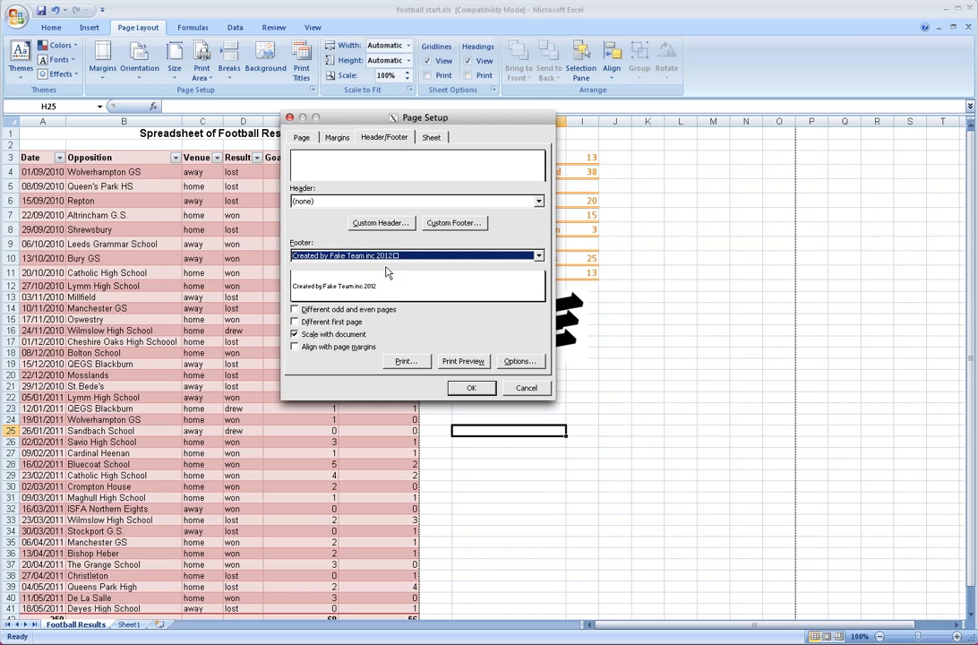
pyautogui.click(405, 257)
pyautogui.click(406, 258)
pyautogui.click(458, 223)
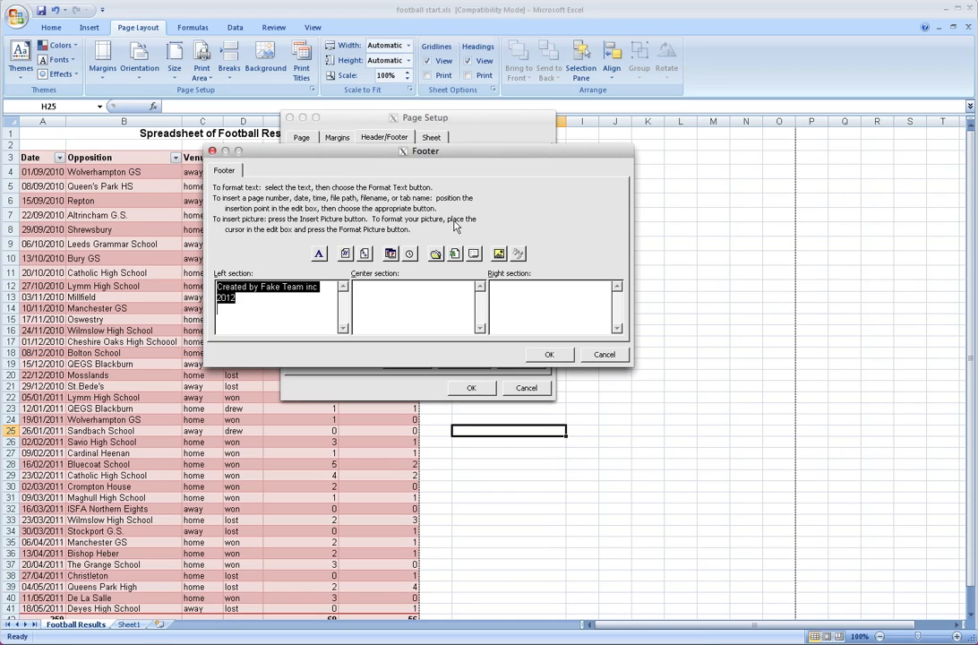
pyautogui.click(305, 319)
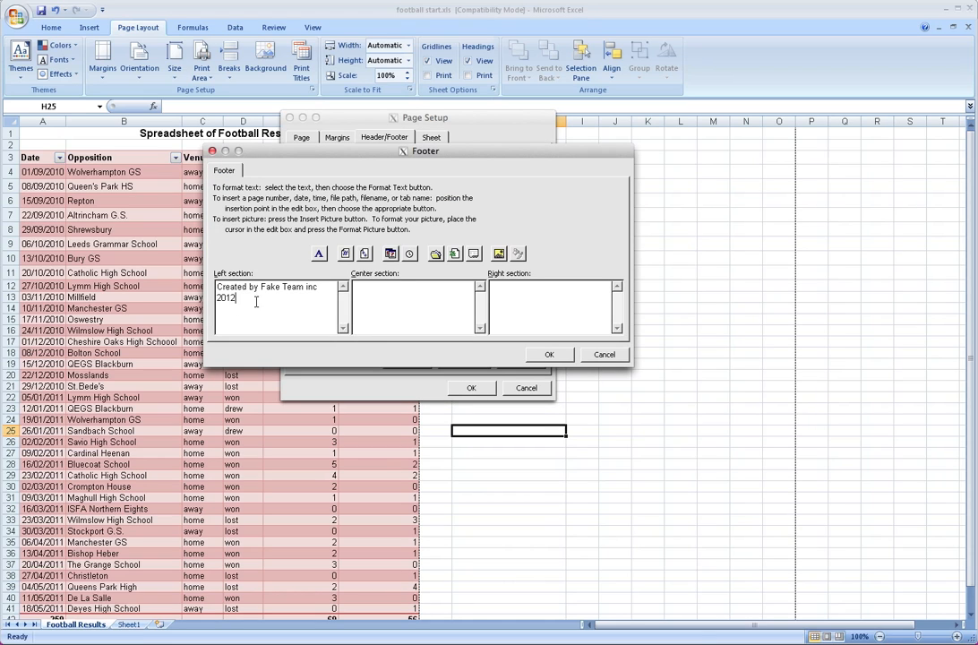
pyautogui.click(605, 355)
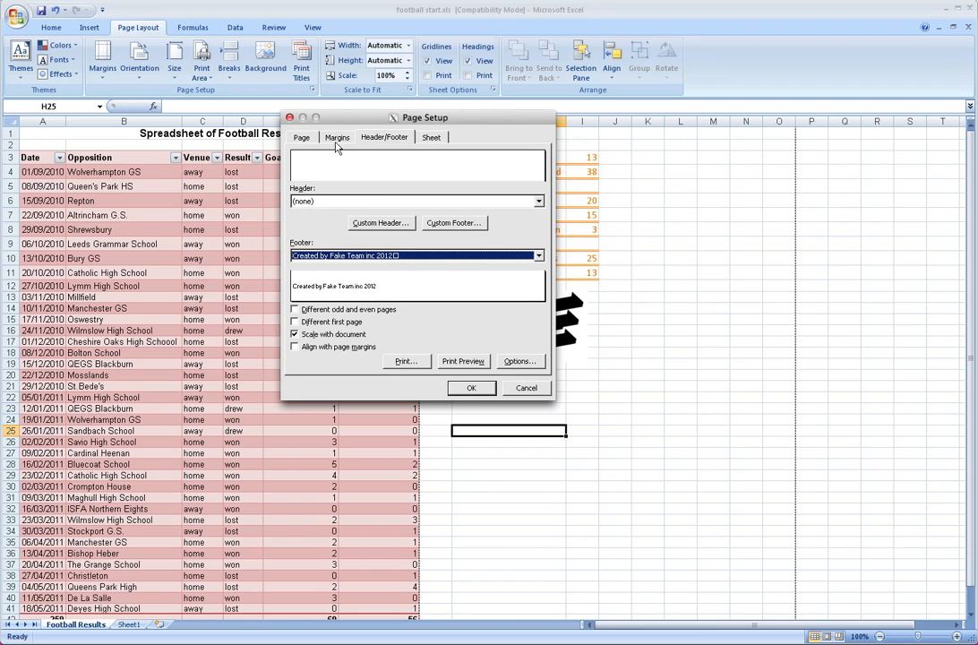
pyautogui.click(465, 360)
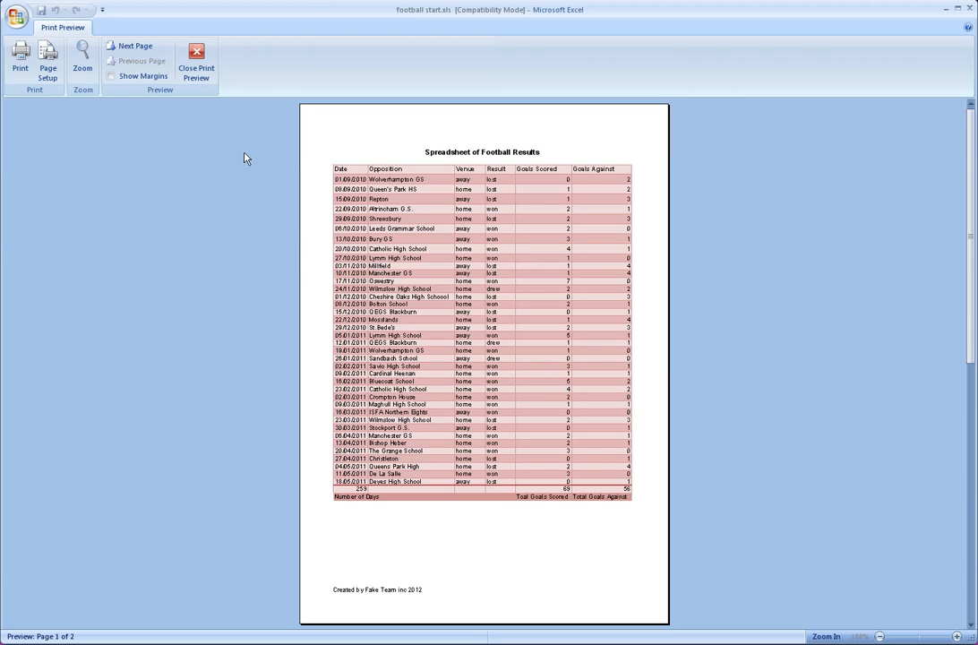
pyautogui.click(196, 59)
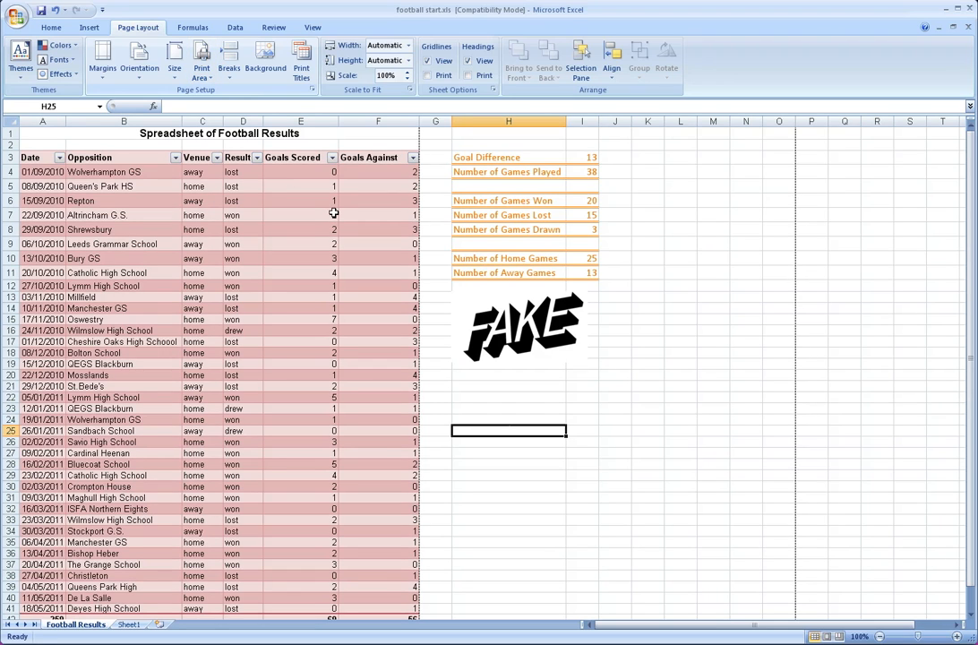